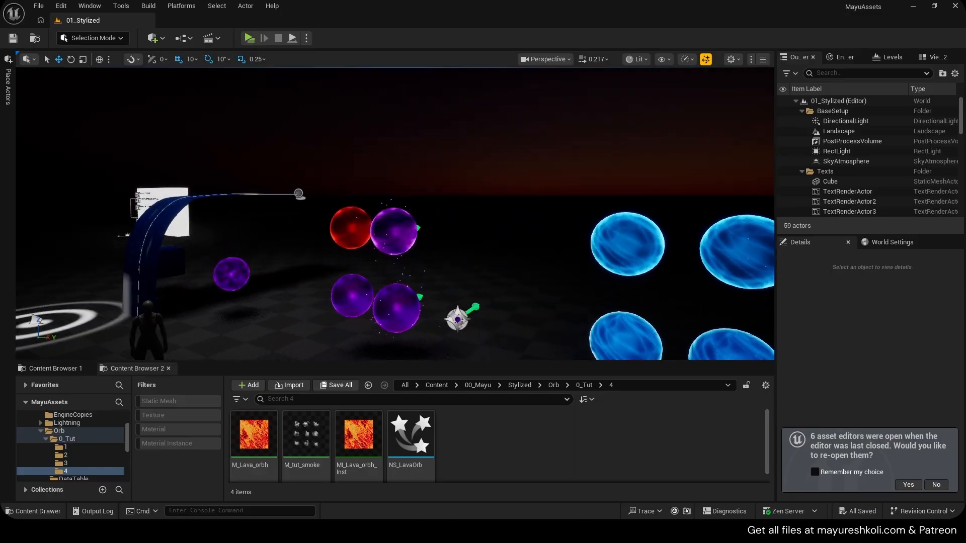
- Fly through the level past the orb effects to examine the brown mud orbs up close
key(w)
right_drag(395, 214, 403, 233)
key(d)
key(d)
key(d)
key(w)
key(d)
key(w)
key(w)
key(d)
key(d)
key(w)
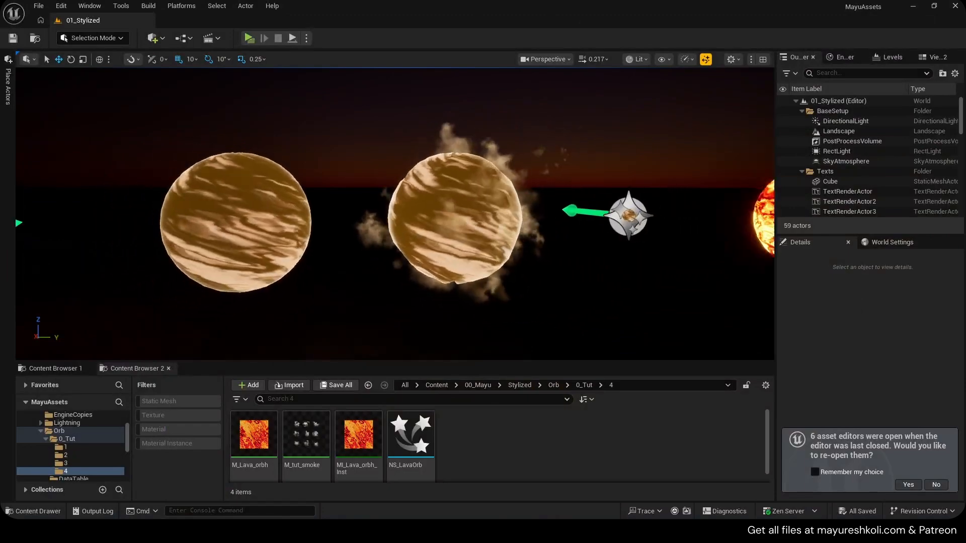
mouse_move(420, 305)
right_down()
mouse_move(390, 306)
mouse_move(420, 306)
right_up()
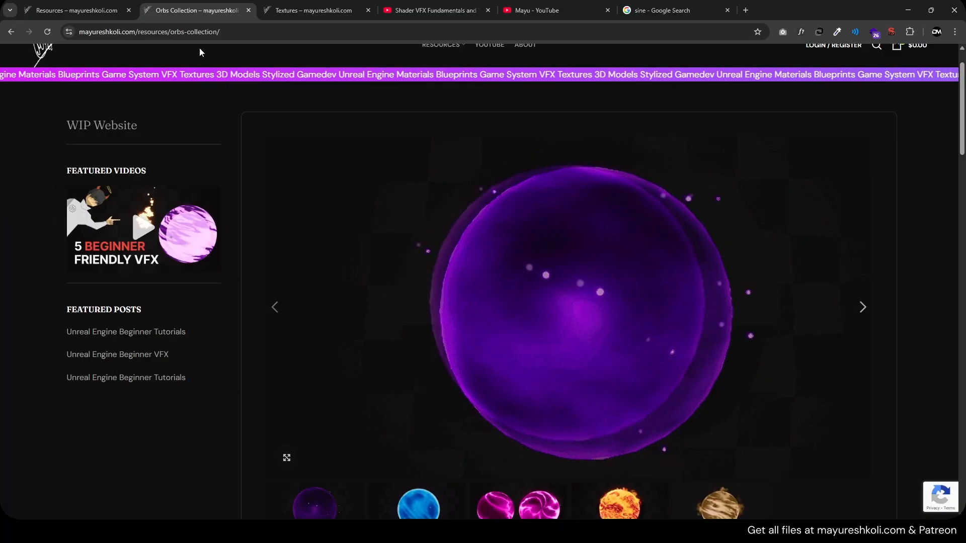
- Switch to the browser's Orbs Collection page and preview the blue, pink, lava, brown and purple orbs in its gallery
scroll(475, 113, up, 1)
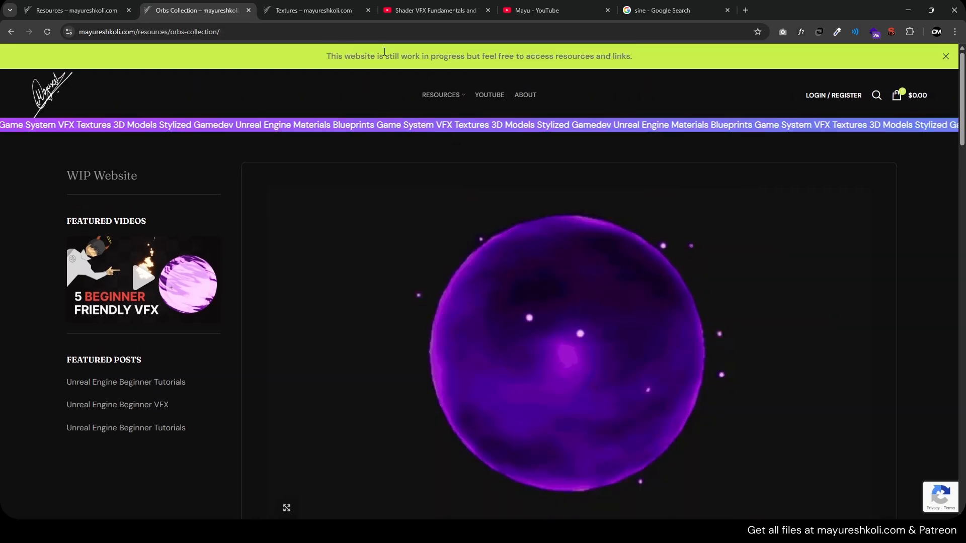
scroll(359, 187, down, 2)
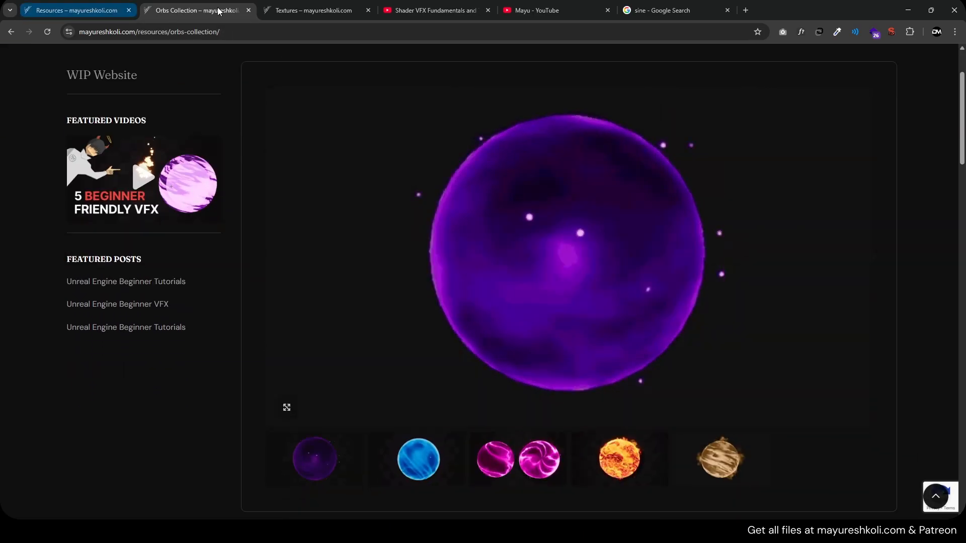
scroll(386, 271, down, 6)
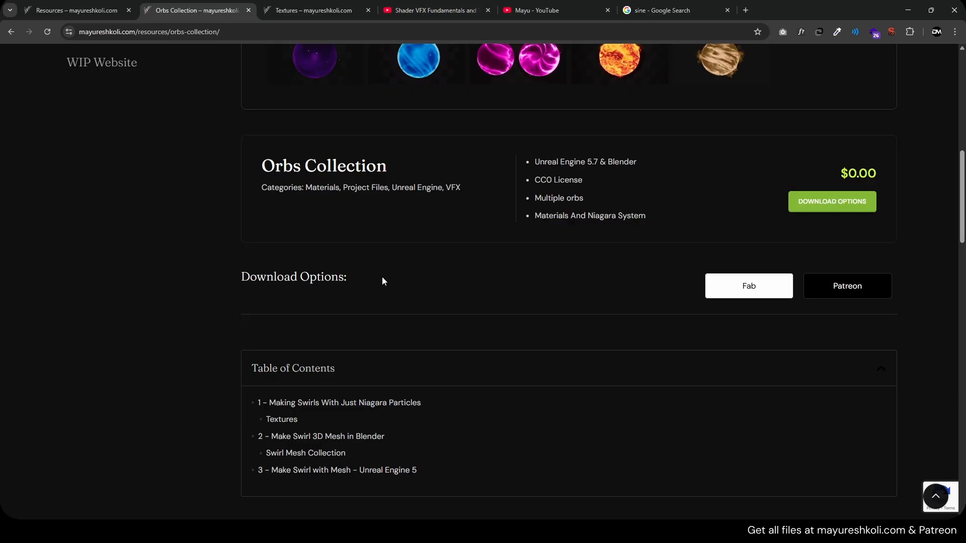
scroll(382, 271, up, 5)
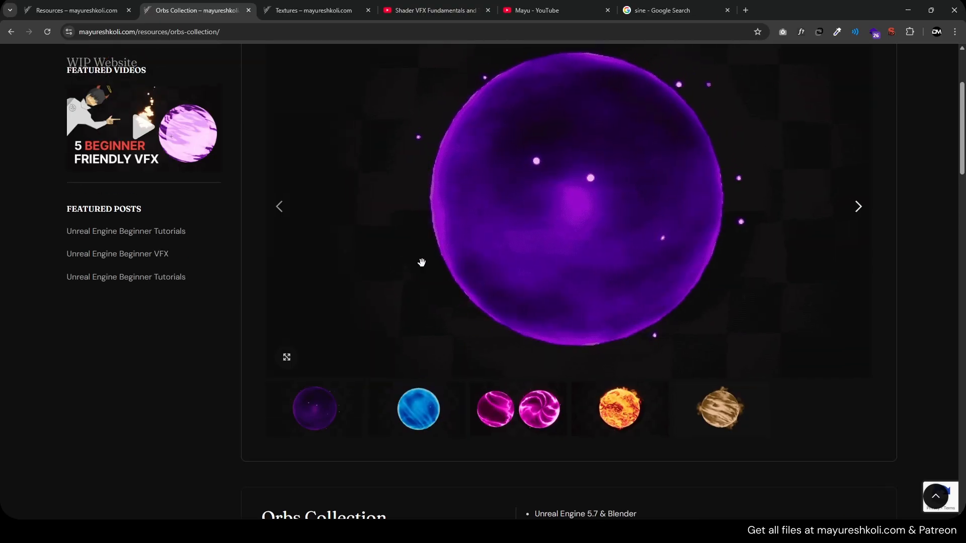
click(415, 417)
click(528, 417)
click(622, 415)
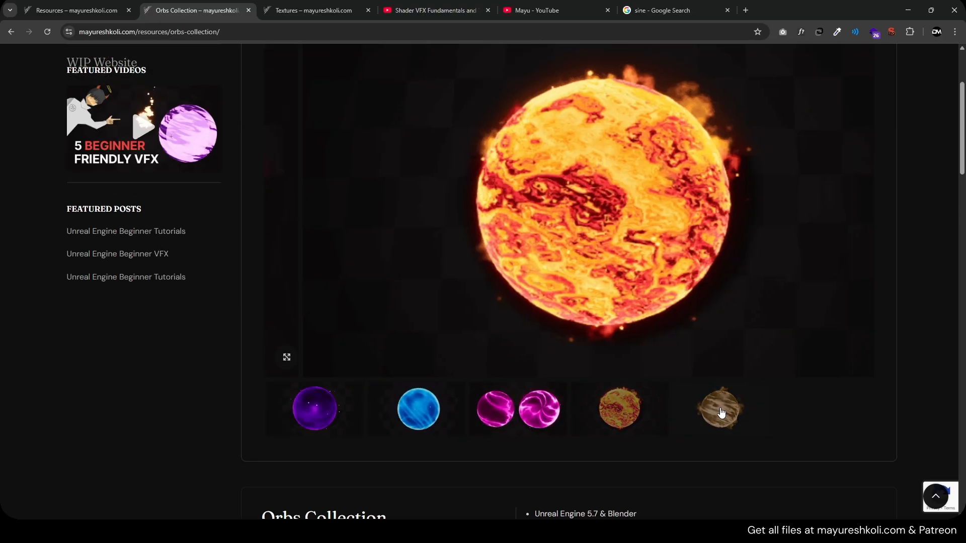
click(722, 414)
click(293, 409)
scroll(263, 383, down, 5)
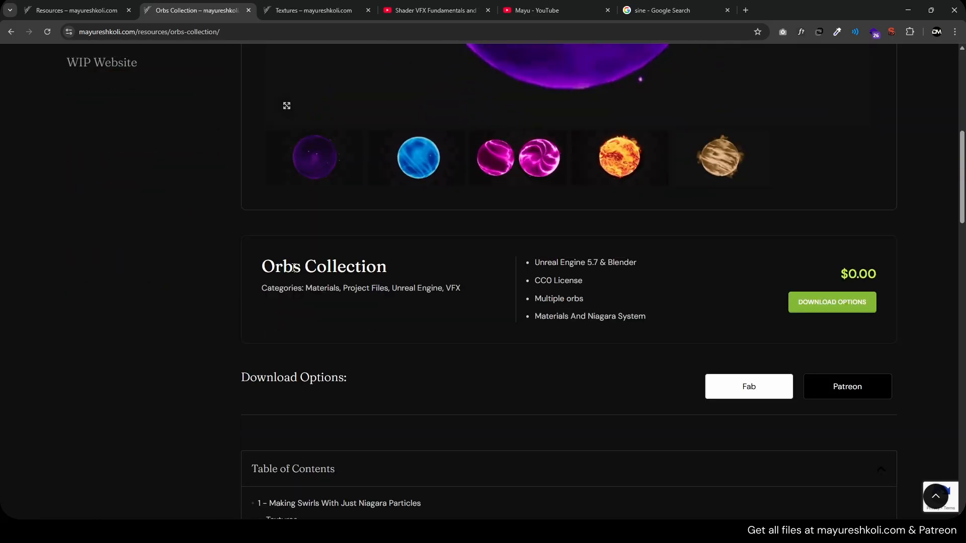
- Review the Orbs Collection tutorial sections and check the download option of the Rounded Grass Texture image
scroll(208, 372, down, 20)
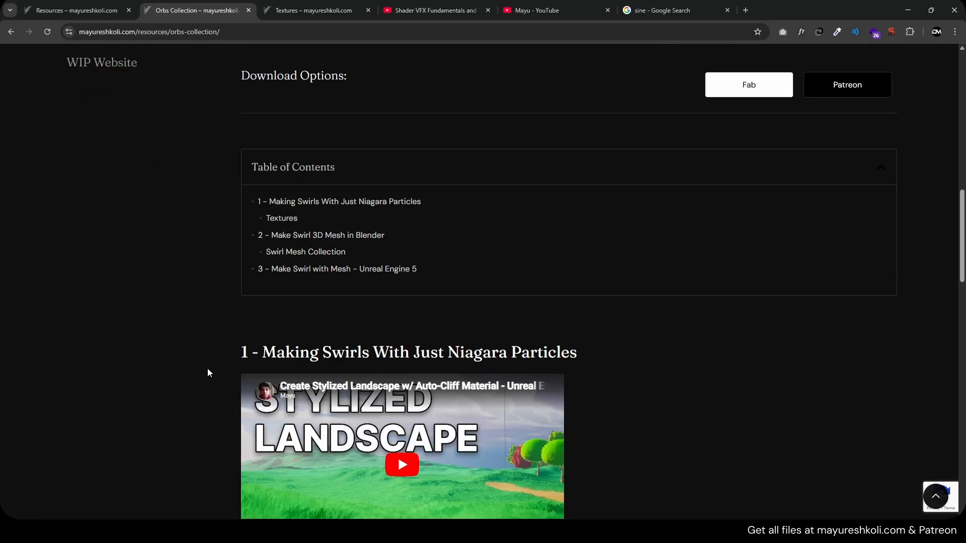
scroll(461, 375, up, 7)
scroll(462, 375, up, 13)
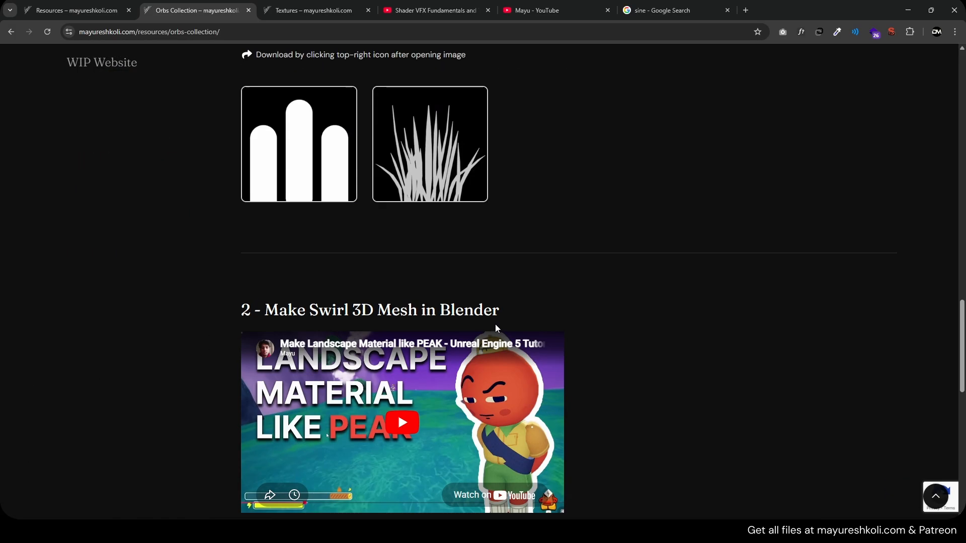
scroll(413, 310, up, 5)
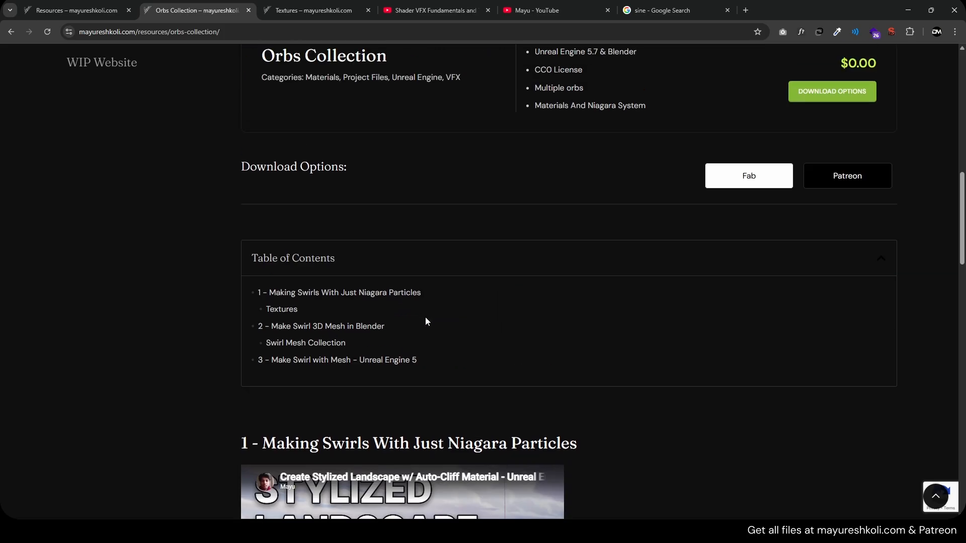
scroll(425, 317, down, 3)
scroll(542, 285, down, 5)
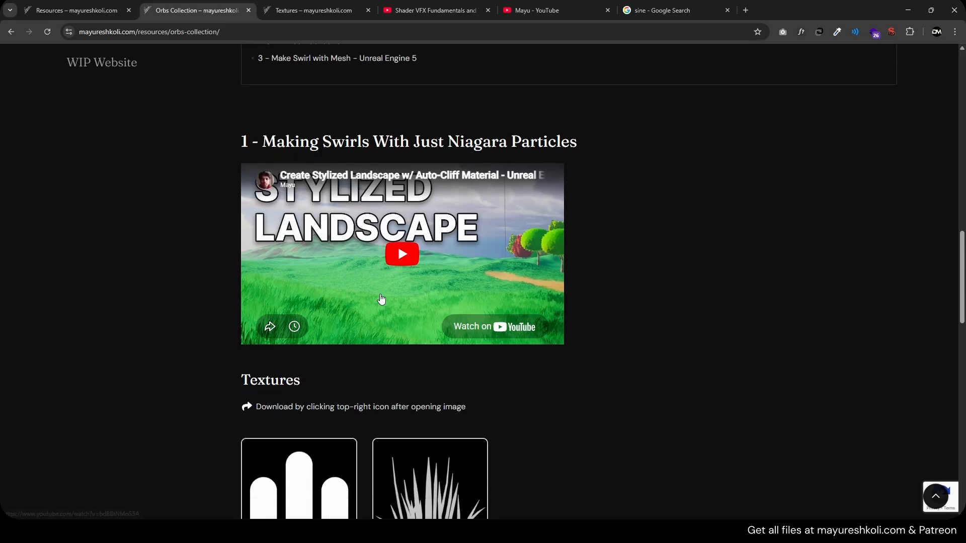
click(309, 323)
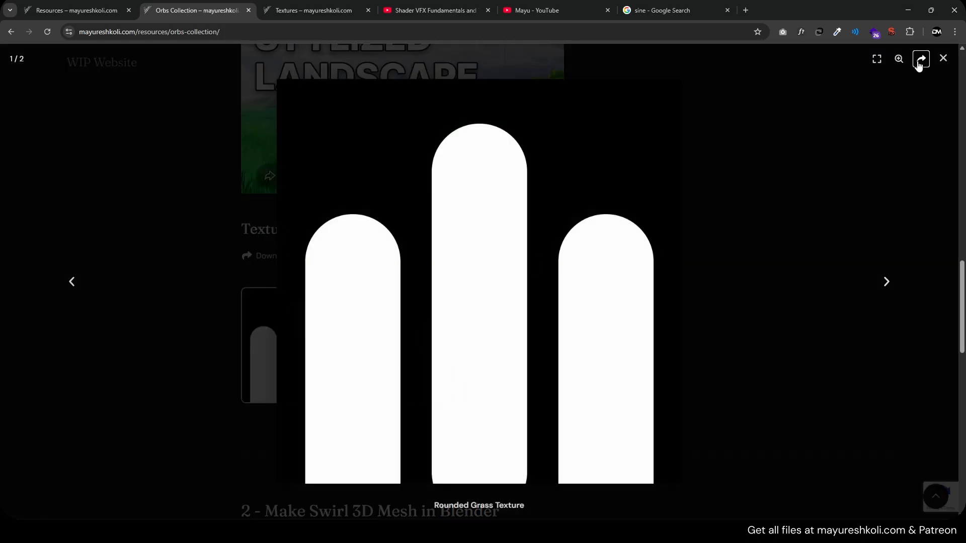
click(921, 59)
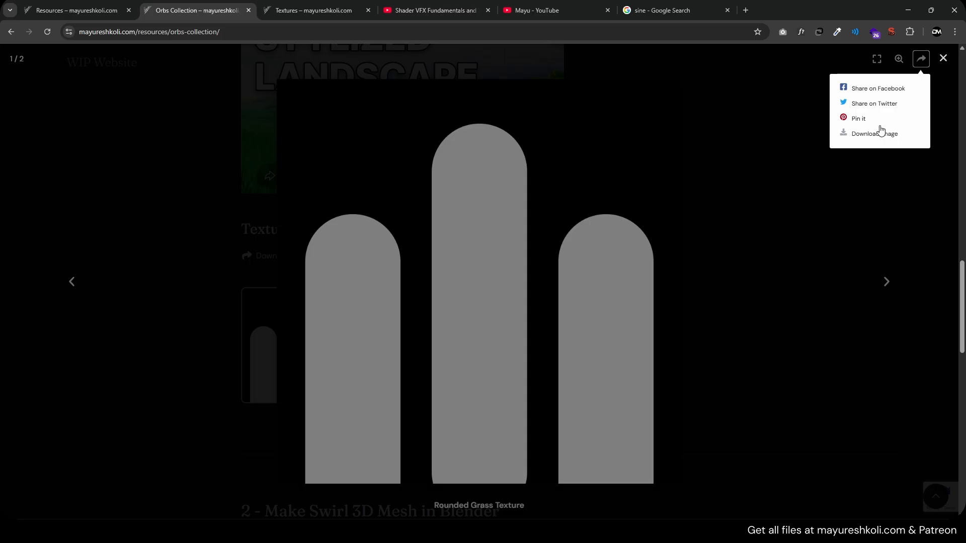
click(944, 58)
scroll(614, 257, down, 2)
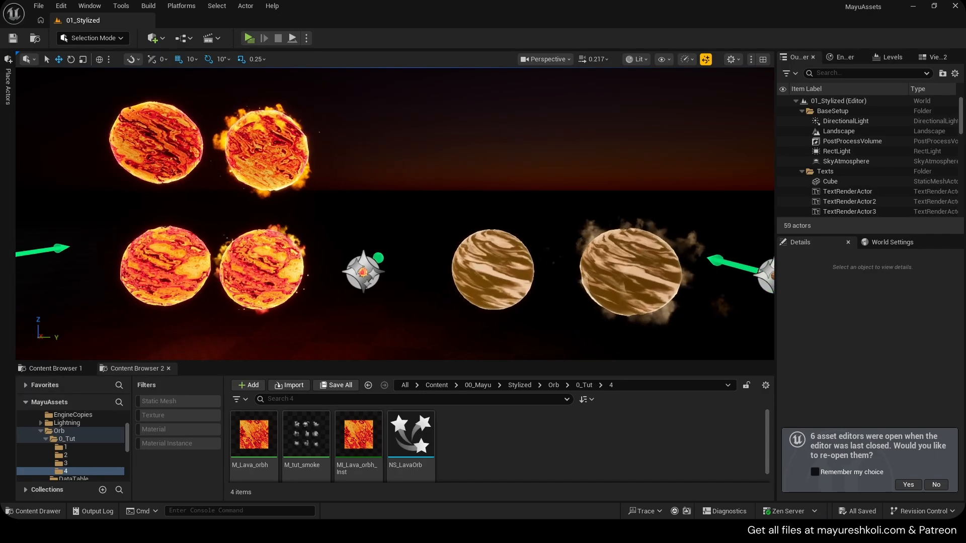
- Return to the Unreal Editor level and inspect the brown orbs and the smoke around them
key(d)
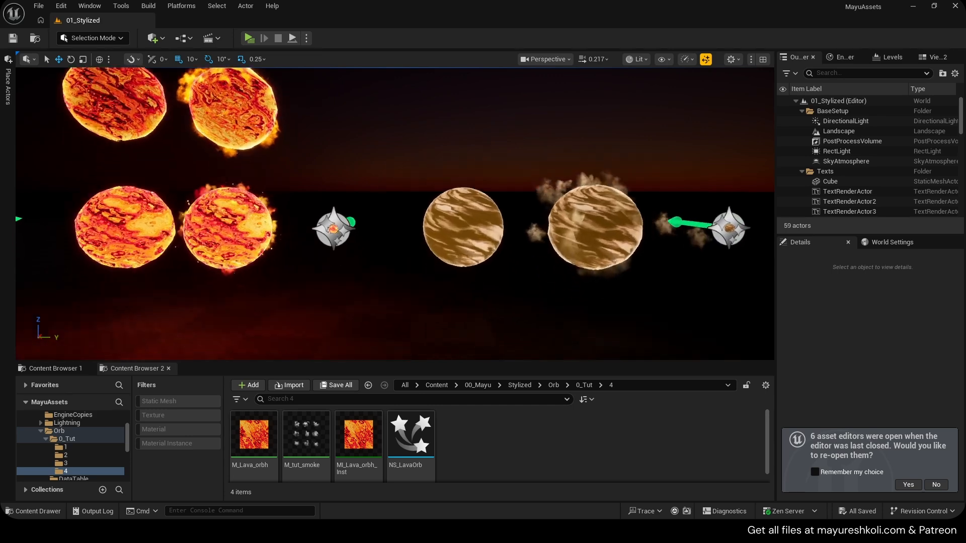
key(w)
key(s)
key(d)
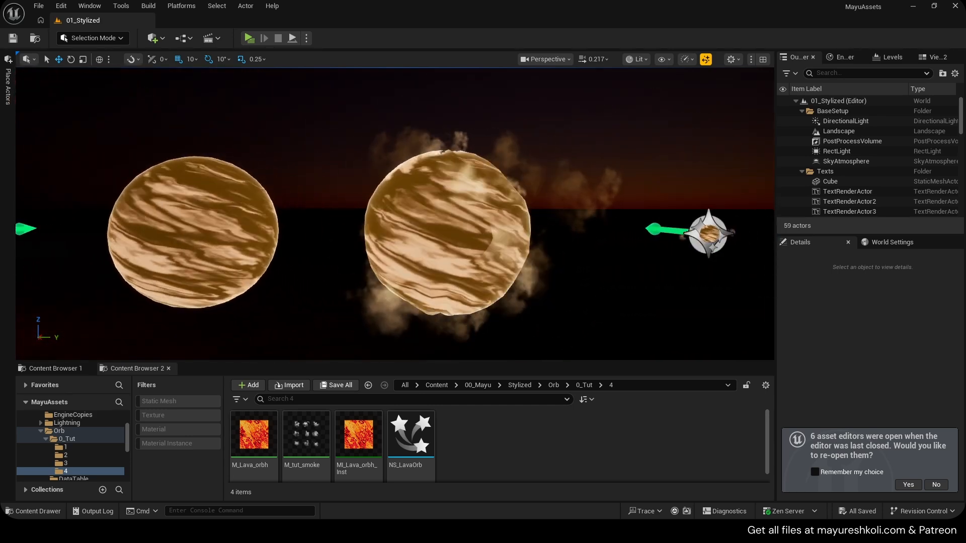
key(s)
key(w)
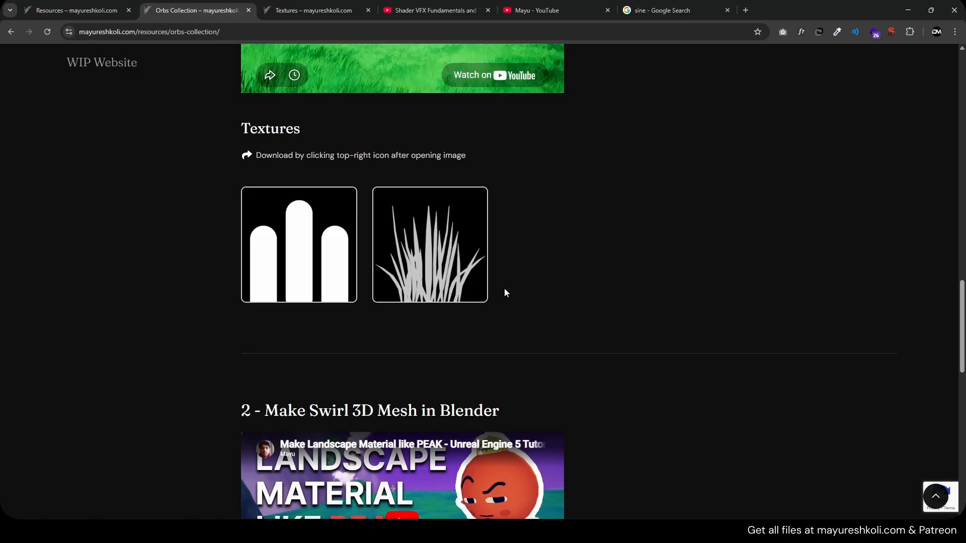
- Switch to the browser's Textures page and look through the downloadable texture images
click(76, 10)
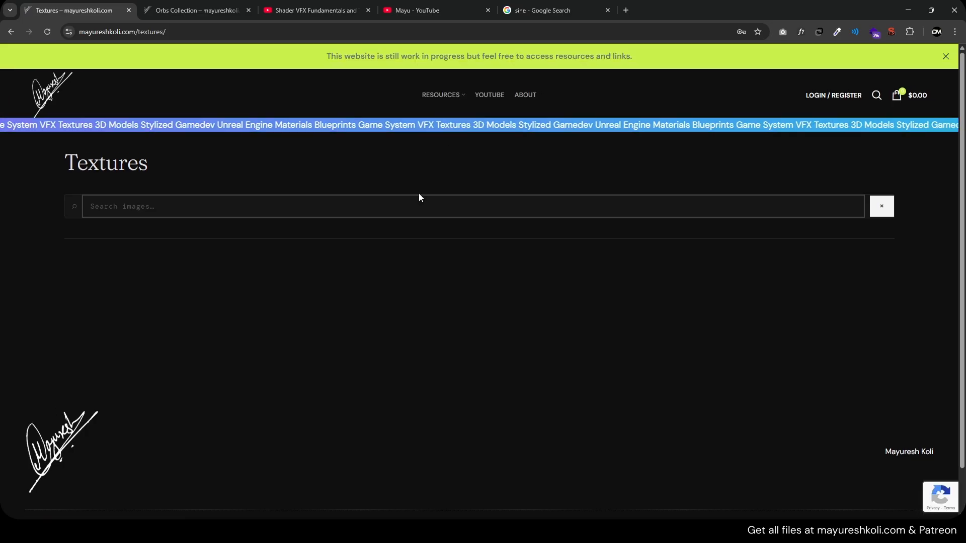
scroll(439, 216, down, 2)
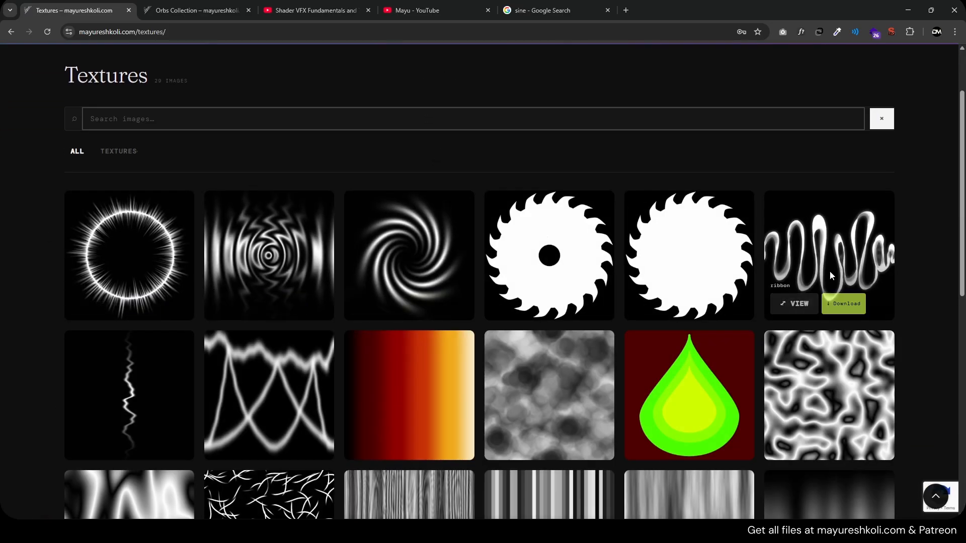
scroll(785, 272, down, 4)
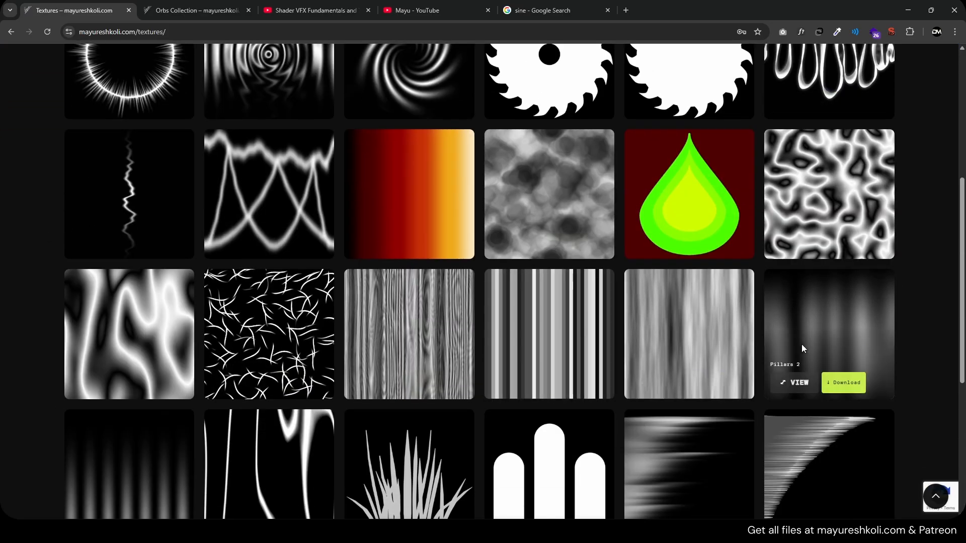
scroll(469, 280, down, 4)
scroll(129, 263, up, 3)
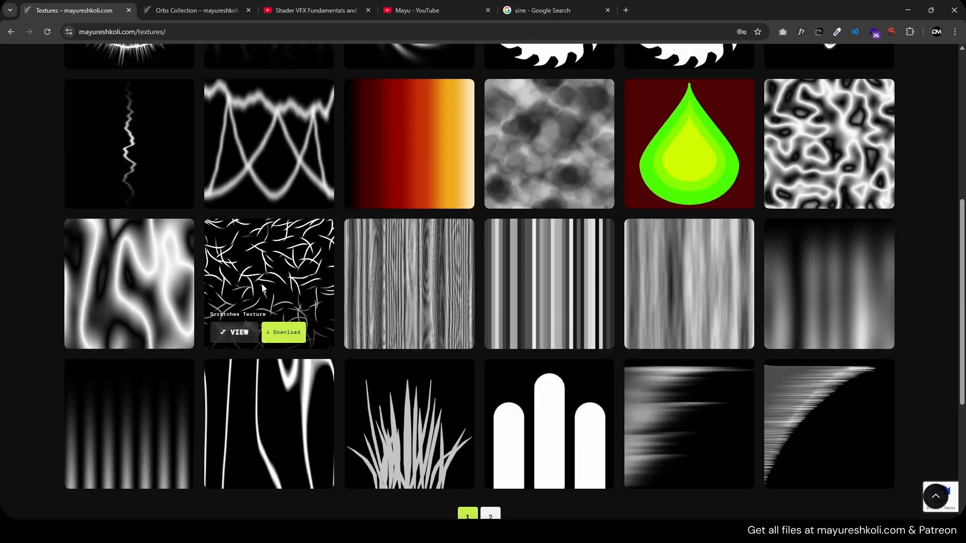
scroll(399, 306, up, 3)
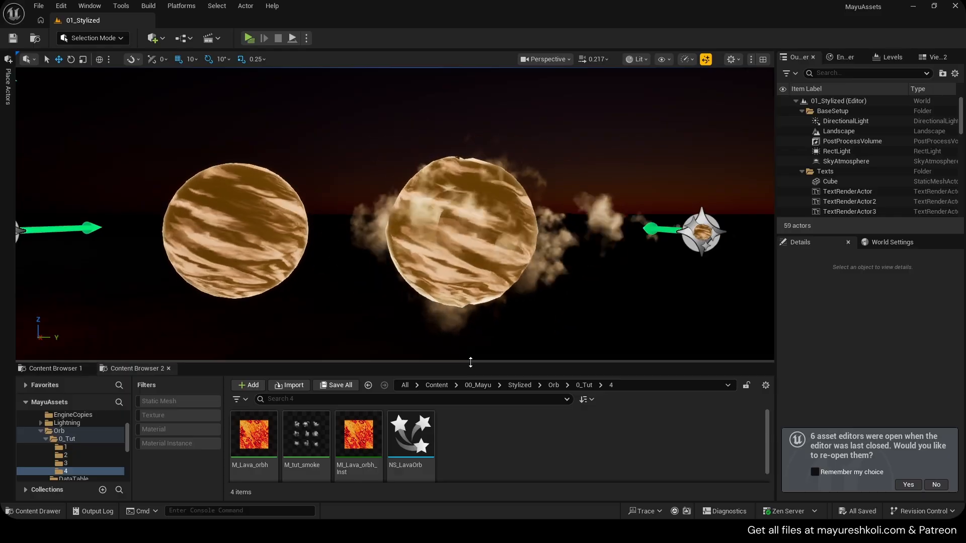
- Duplicate the upper lava sphere into the empty space beside it and reset its material to DefaultMaterial, declining to reopen the earlier asset editors
drag(470, 362, 479, 325)
right_drag(478, 297, 463, 297)
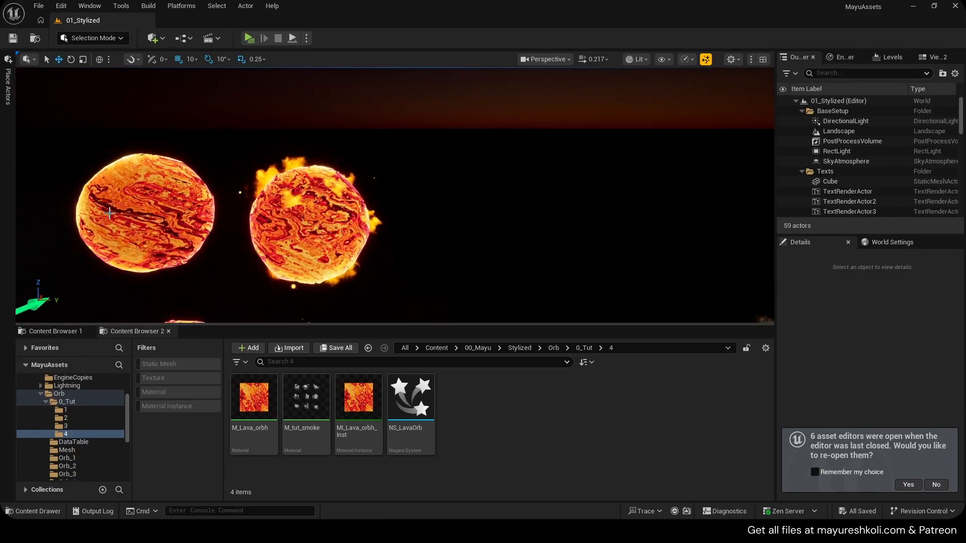
click(286, 218)
alt+drag(286, 219, 651, 230)
middle_drag(651, 231, 729, 292)
scroll(875, 398, down, 3)
click(935, 485)
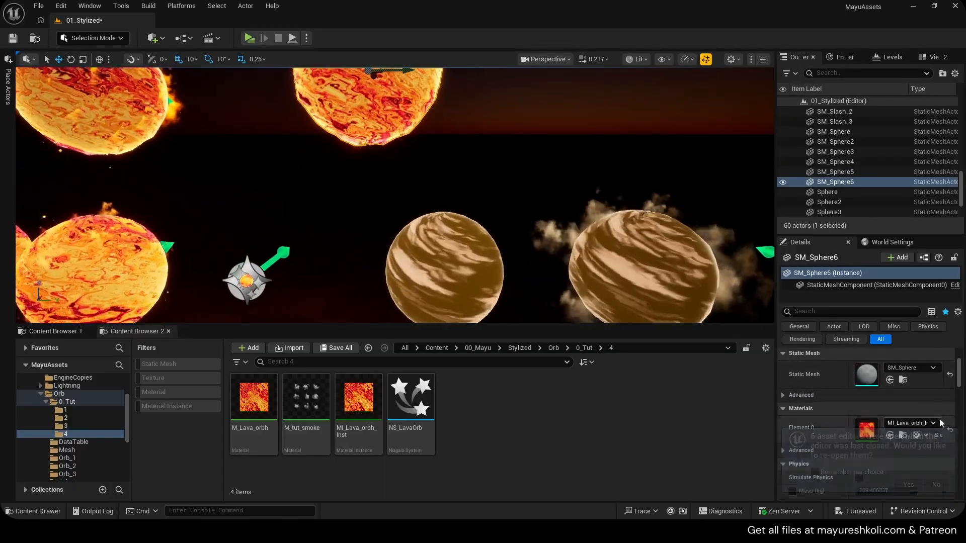
scroll(857, 399, down, 2)
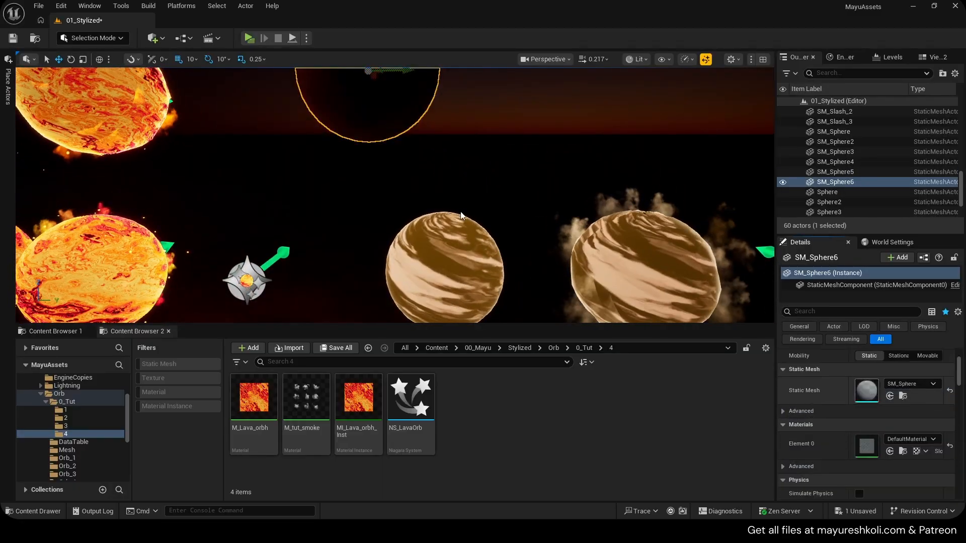
- Open the SM_Sphere static mesh, inspect its surface around the pole, and return to the level
double_click(866, 375)
key(w)
right_drag(257, 285, 171, 337)
scroll(258, 284, down, 4)
key(s)
key(w)
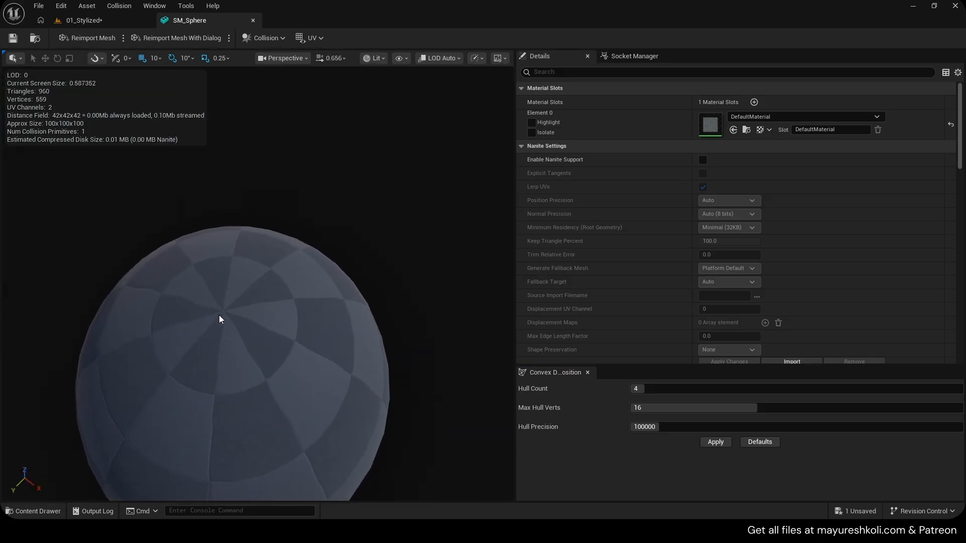
key(s)
right_drag(219, 316, 226, 47)
key(q)
key(e)
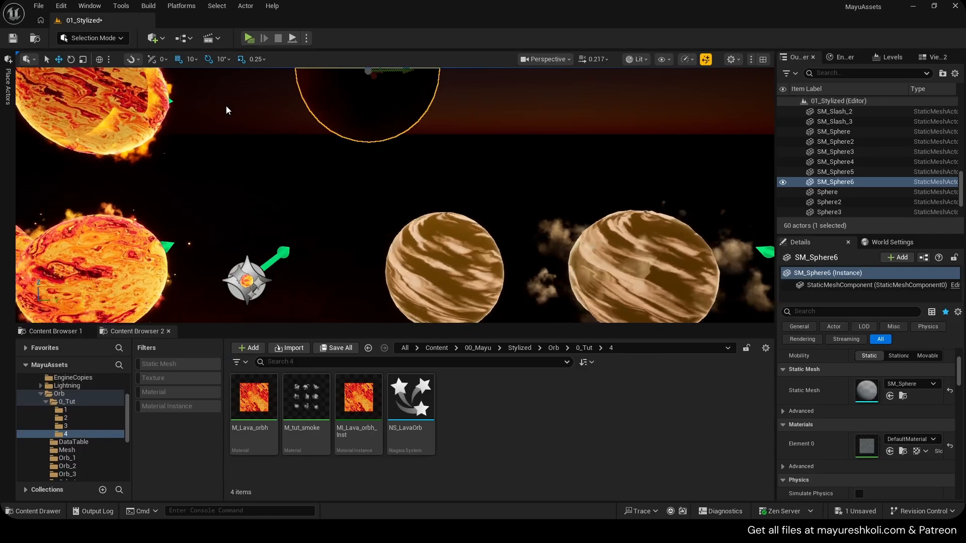
- Focus on the duplicated sphere, create a material named M_tut_mud in folder 5, and save it
key(f)
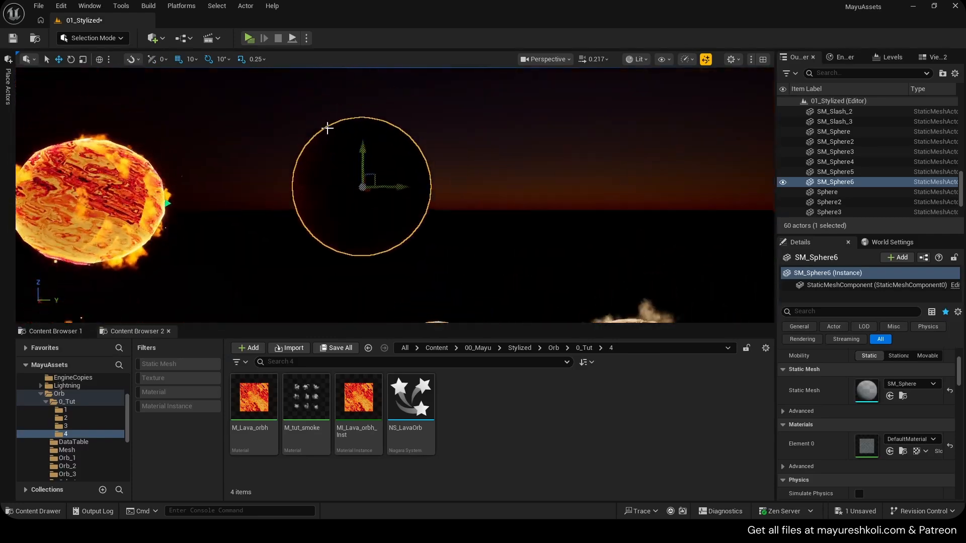
click(157, 40)
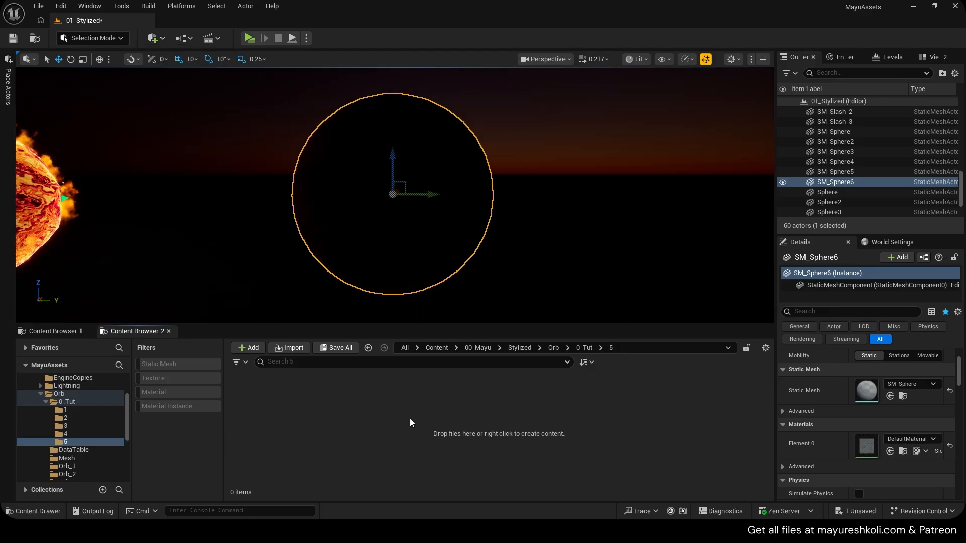
right_click(409, 419)
click(453, 165)
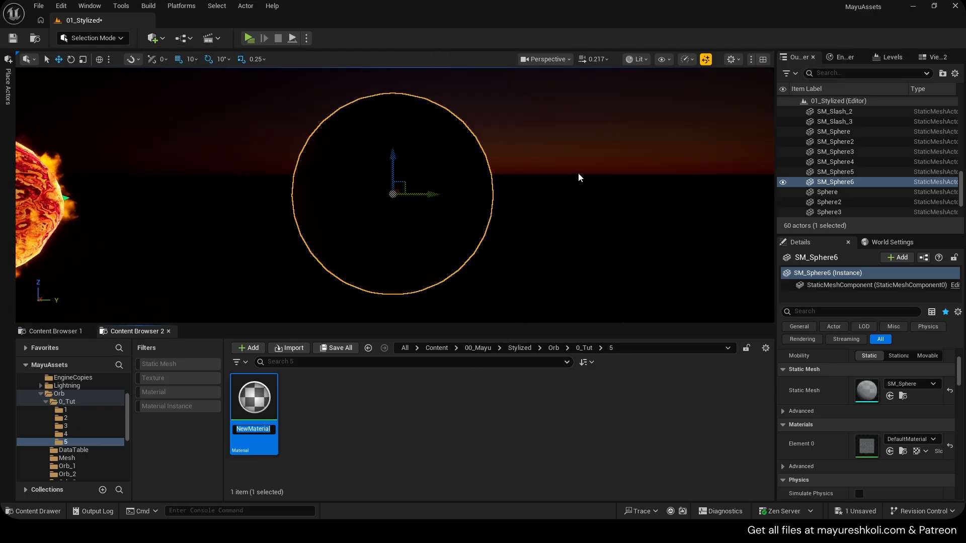
key(BackSpace)
text(M_tuto)
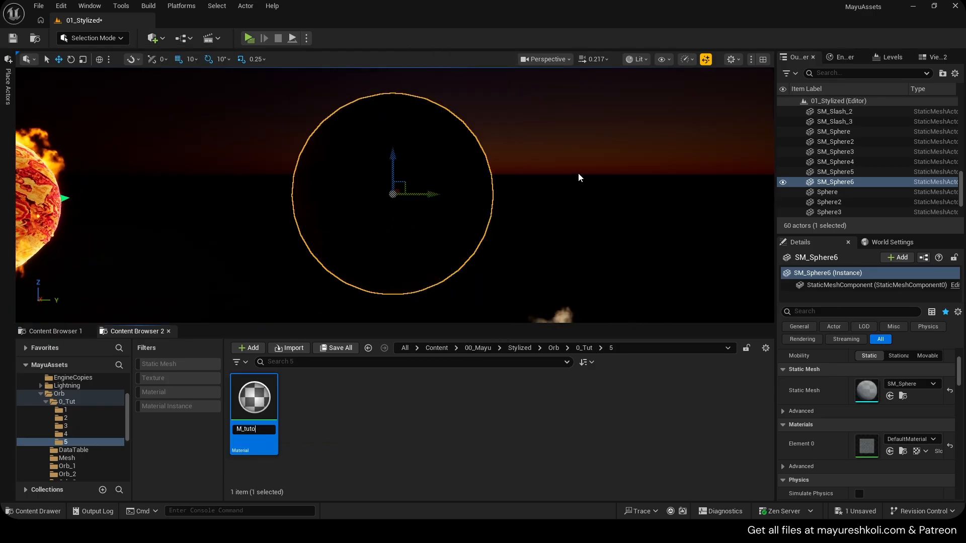
key(BackSpace)
text(_m)
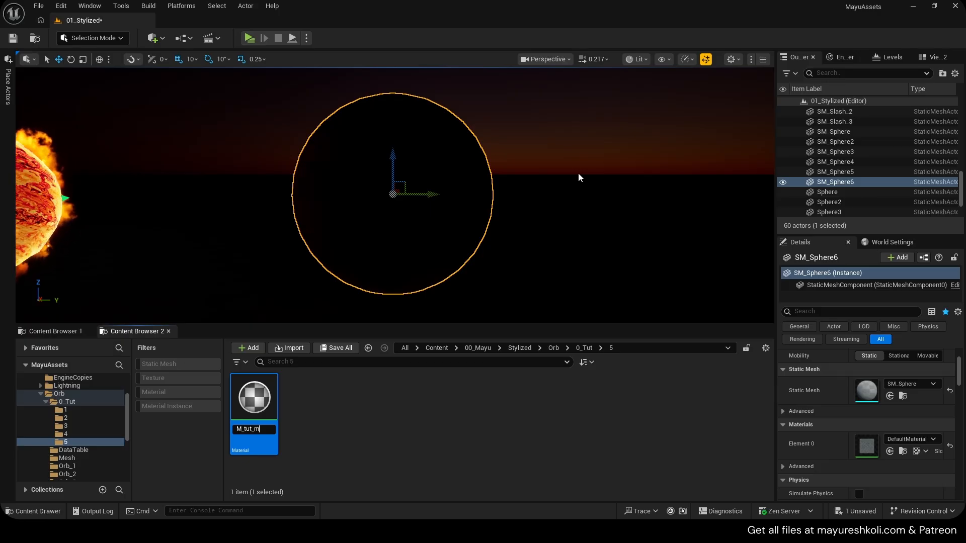
text(ud)
key(Return)
key(ctrl+s)
- Create a material instance from M_tut_mud
right_click(257, 399)
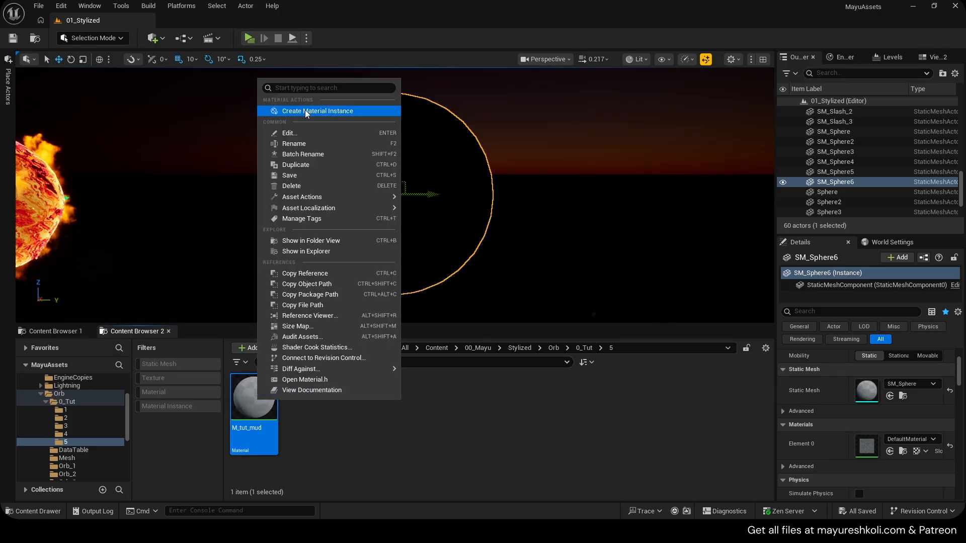
click(305, 110)
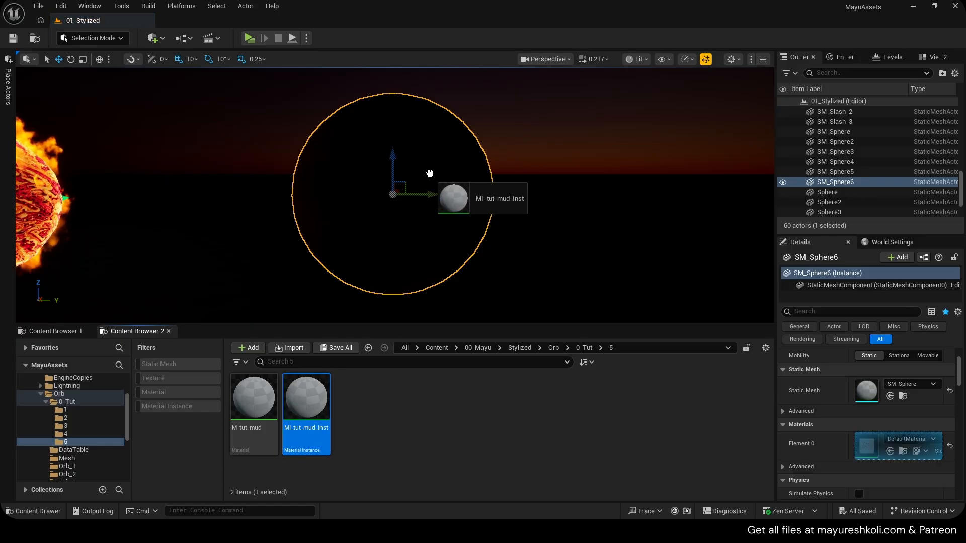
- Apply MI_tut_mud_Inst to the duplicated sphere, and open the M_tut_mud material with its editor docked beside the level
right_drag(558, 143, 618, 146)
mouse_move(319, 398)
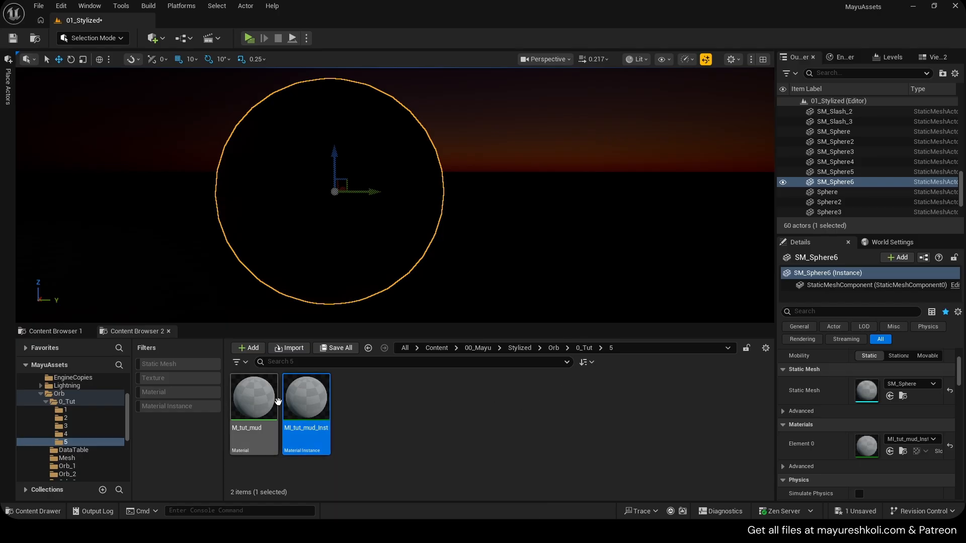
double_click(277, 405)
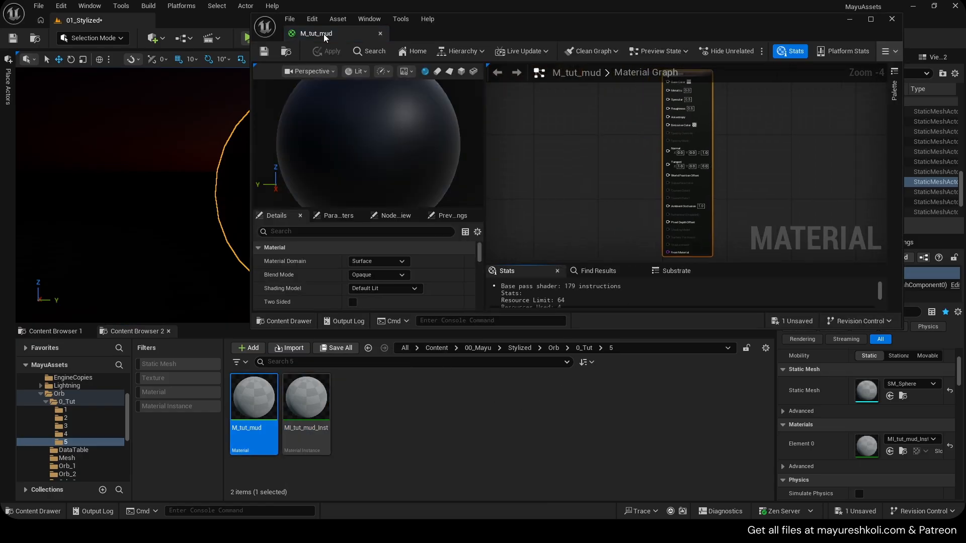
drag(325, 38, 214, 24)
right_drag(478, 143, 577, 296)
scroll(583, 280, up, 4)
right_drag(606, 258, 570, 262)
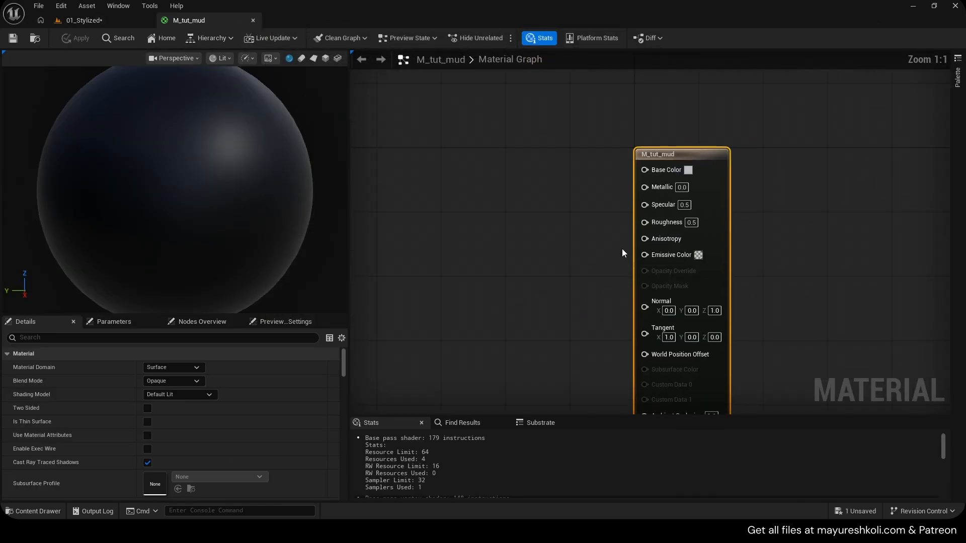
- Set the material's Specular to 0 and Roughness to 1, and apply the changes
click(684, 207)
text(0)
click(744, 217)
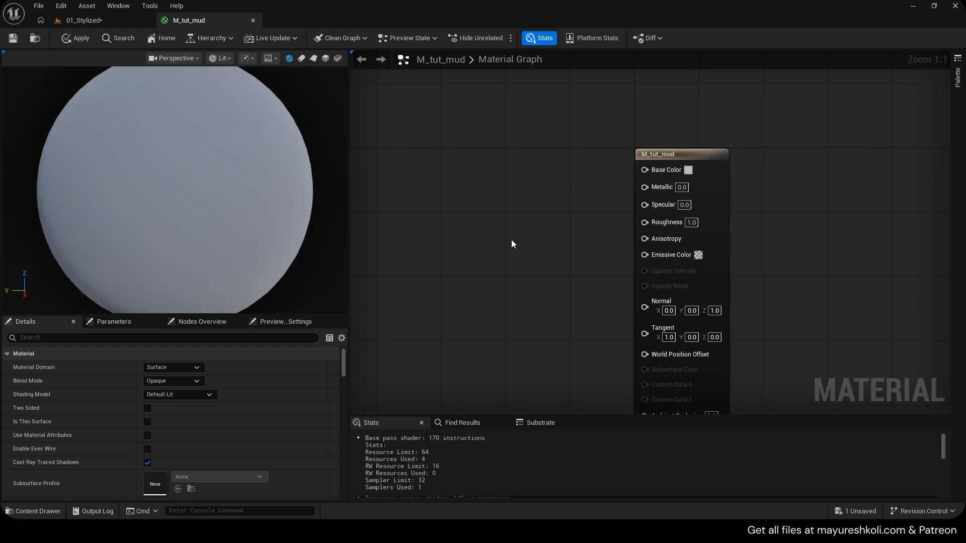
click(81, 39)
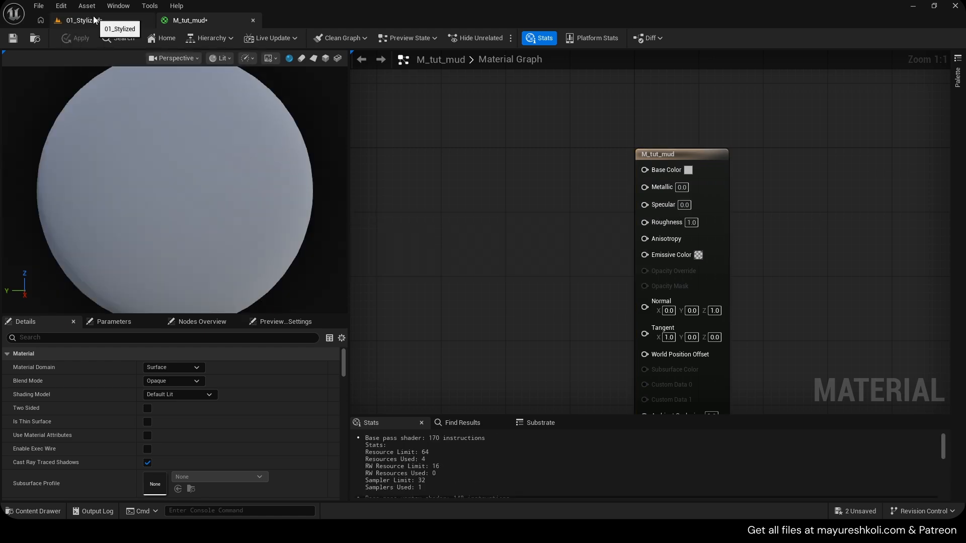
- Return to the level and examine the mud-material sphere alongside the existing lava orbs
click(84, 20)
right_drag(443, 205, 297, 201)
key(s)
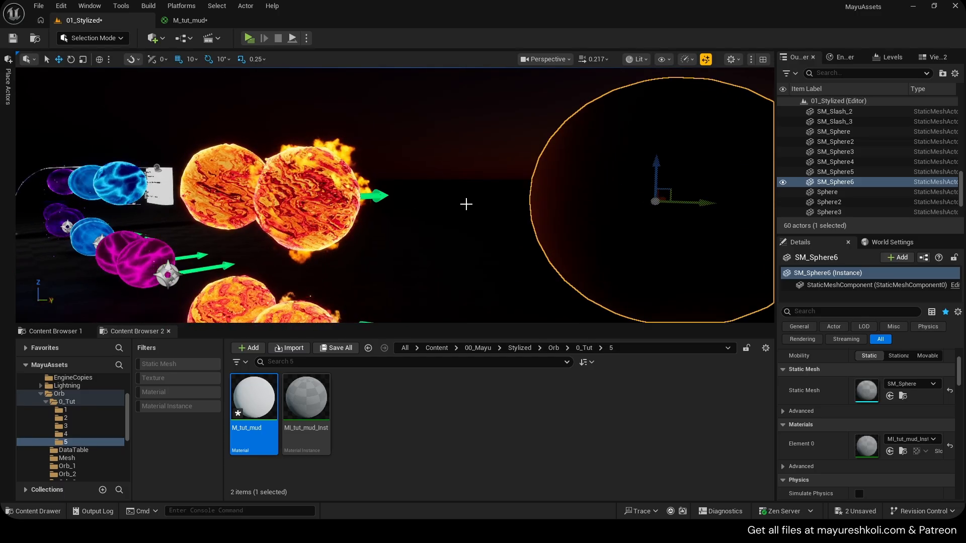
right_drag(466, 204, 574, 205)
right_drag(364, 202, 349, 193)
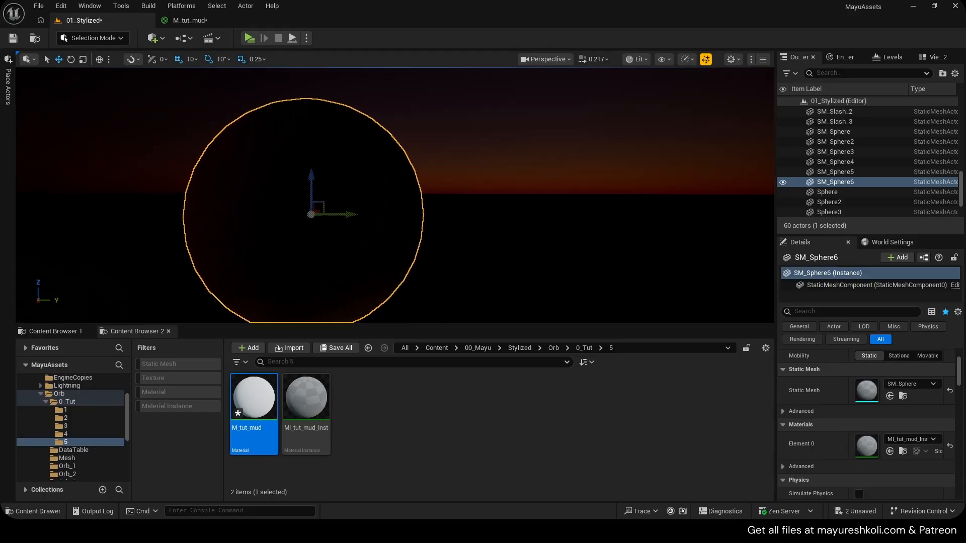
key(q)
key(q)
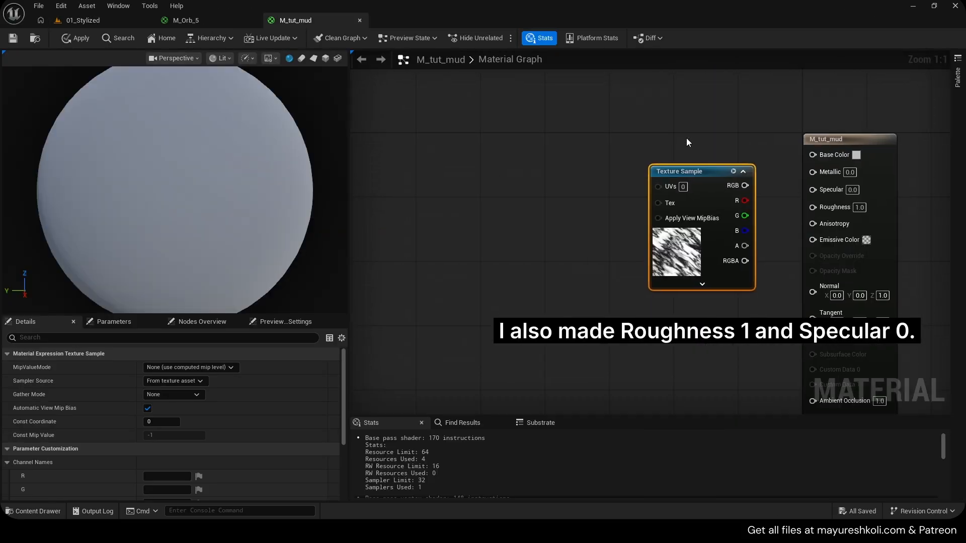
- Place the Texture Sample node with some space before the M_tut_mud output and delete the extra Texture Sample copy
drag(699, 183, 642, 208)
right_drag(681, 245, 594, 237)
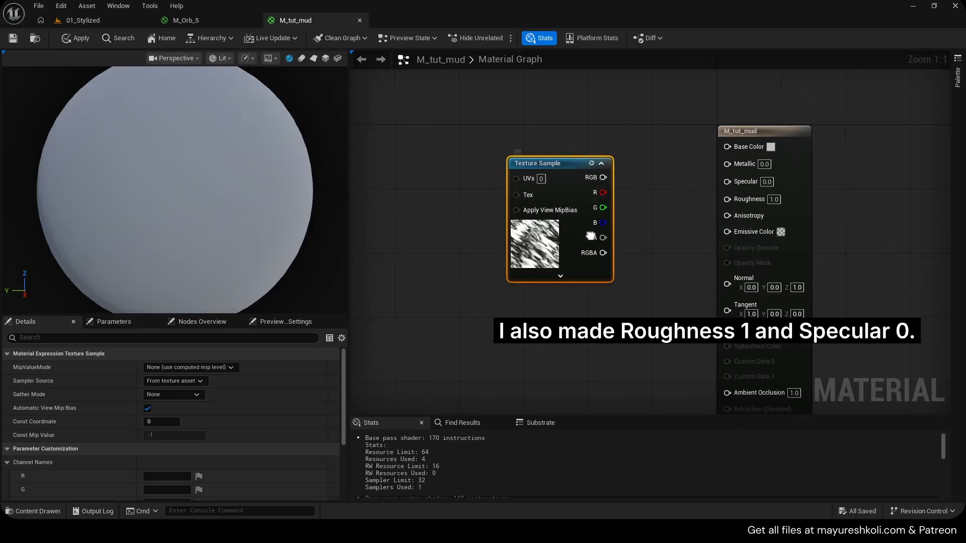
right_drag(435, 210, 486, 194)
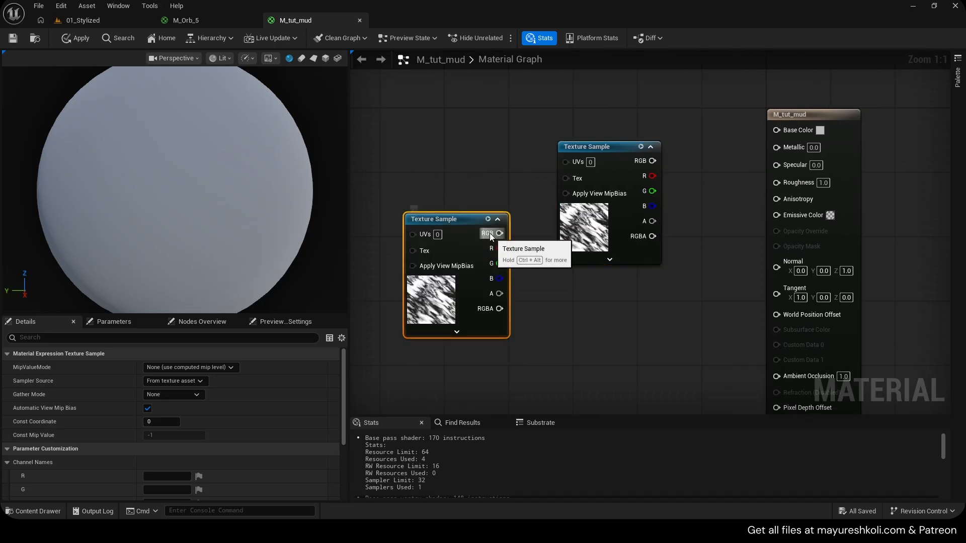
key(Delete)
drag(622, 181, 572, 173)
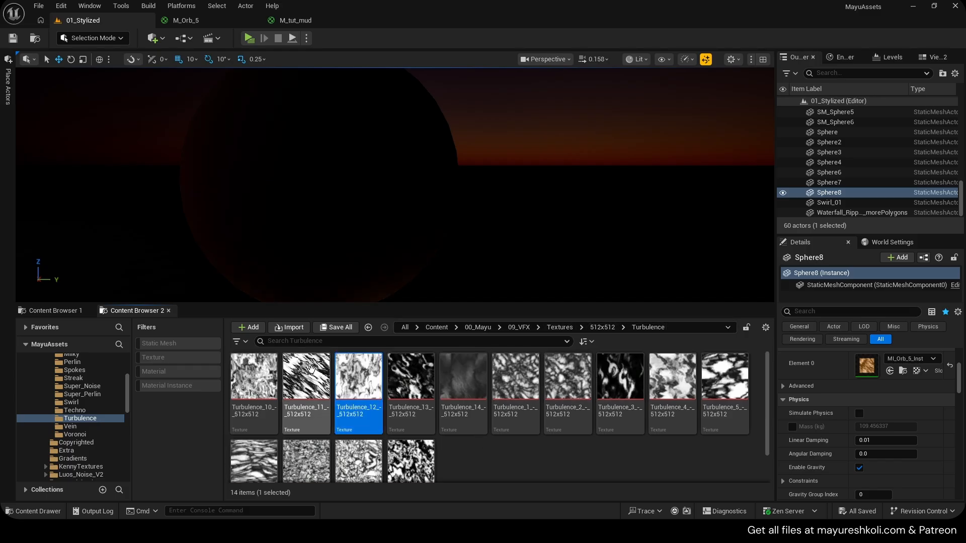
- Use the Turbulence_11 texture in the Texture Sample and connect its R output to Base Color and Emissive Color
click(307, 397)
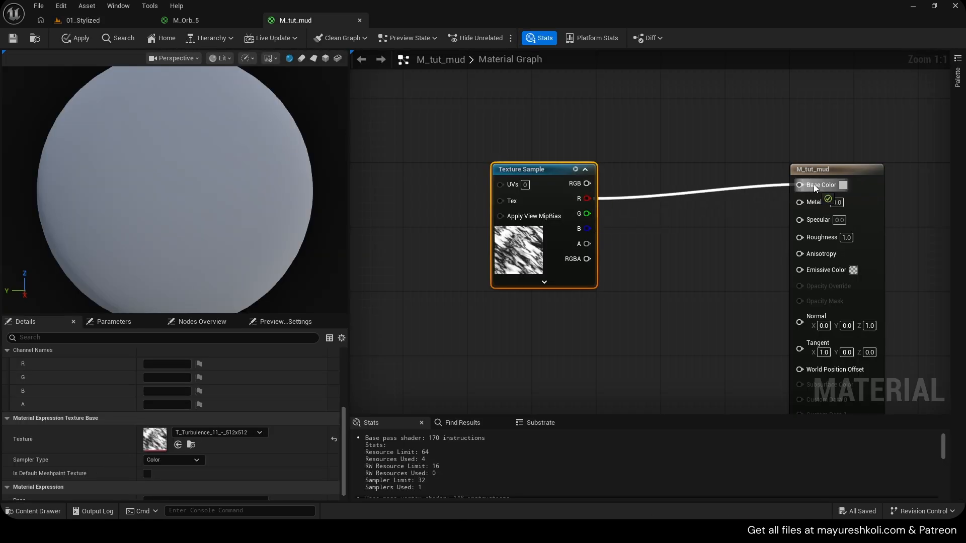
drag(814, 184, 813, 184)
drag(587, 198, 801, 268)
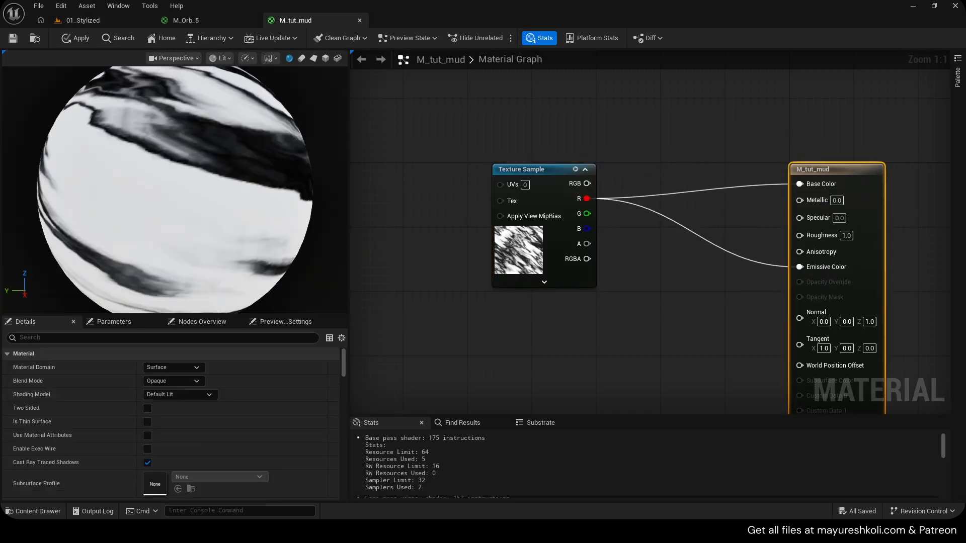
scroll(167, 184, down, 4)
mouse_move(197, 171)
mouse_down()
mouse_move(241, 171)
mouse_move(186, 176)
mouse_up()
- Add a Panner node connected to the Texture Sample's UVs and set its Speed Y to 0.1
drag(534, 170, 525, 170)
right_drag(445, 204, 553, 219)
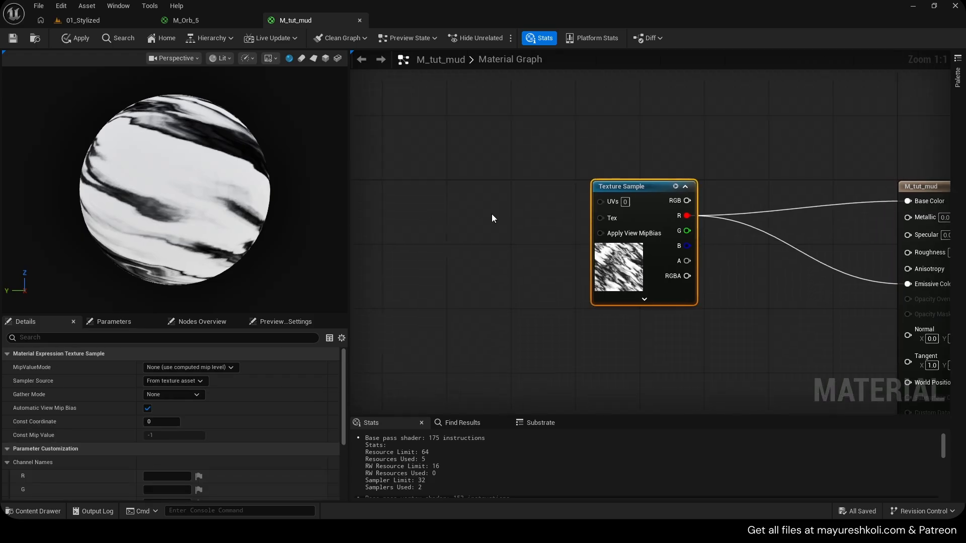
key(p)
click(452, 201)
drag(493, 204, 487, 189)
drag(608, 202, 606, 201)
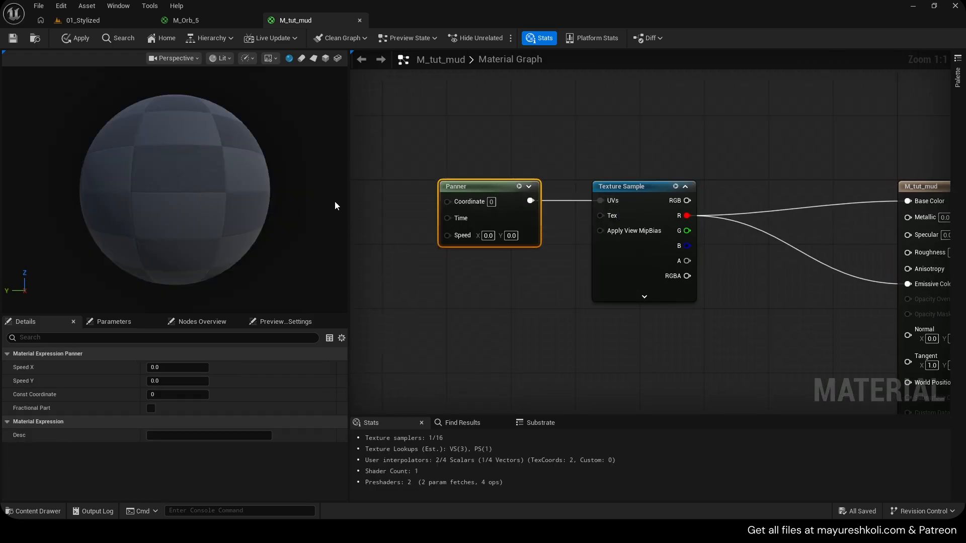
text(0.1)
key(Return)
click(554, 233)
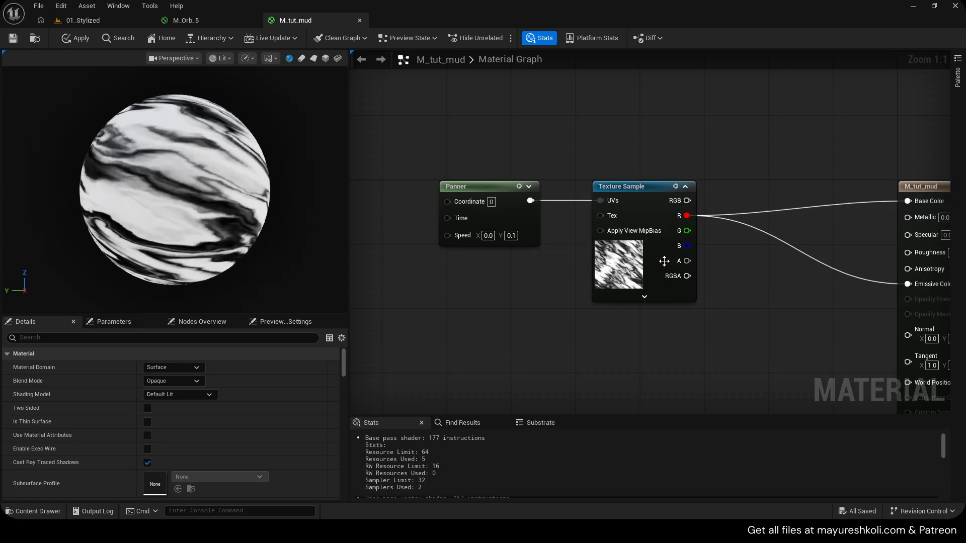
- Check the Turbulence_11 source texture, set the Panner's Speed X to 0.1, and apply and save the material
click(608, 265)
scroll(197, 418, down, 5)
double_click(156, 455)
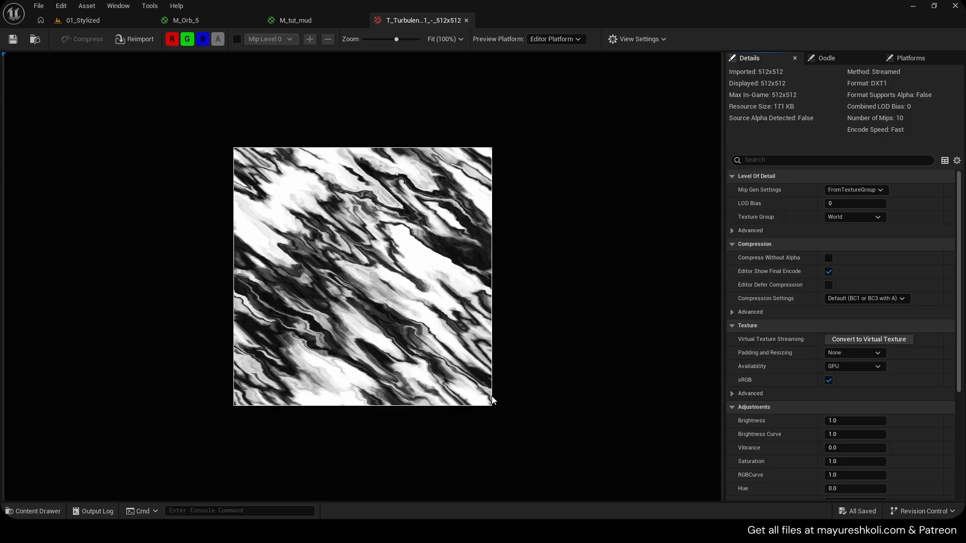
click(316, 23)
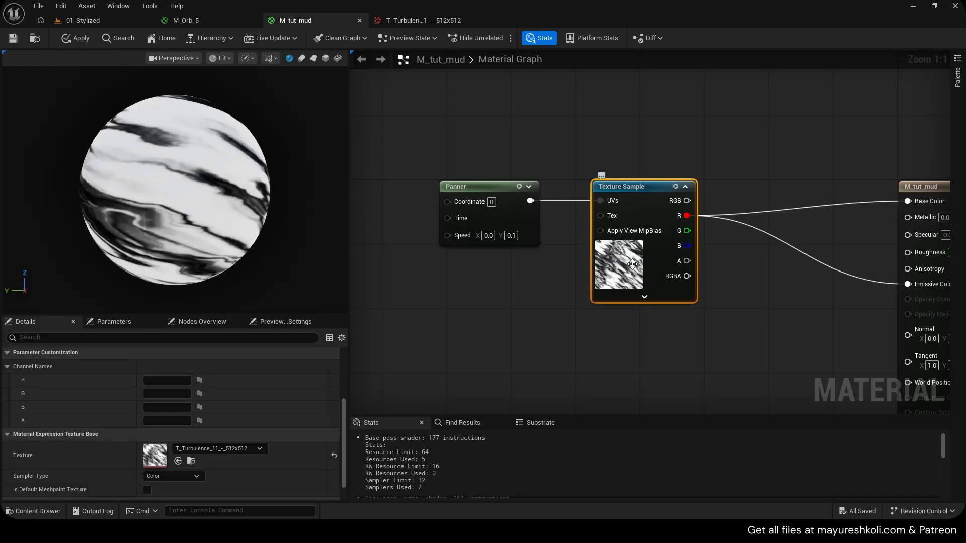
click(488, 236)
text(0.1)
click(523, 280)
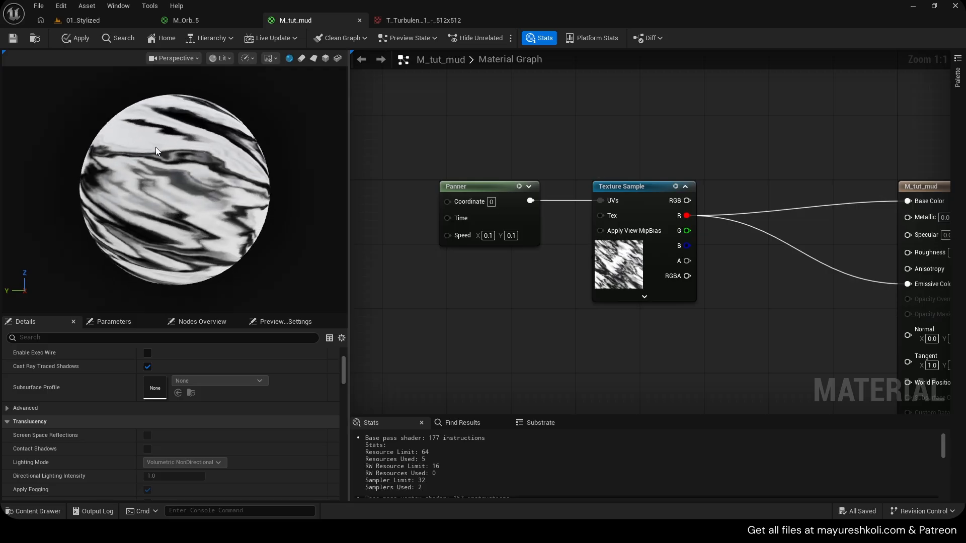
click(75, 38)
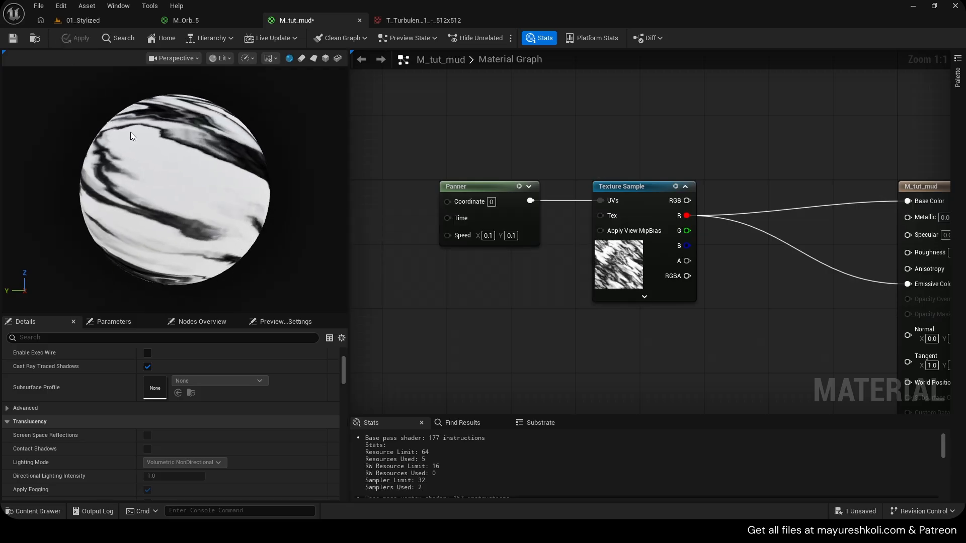
click(86, 20)
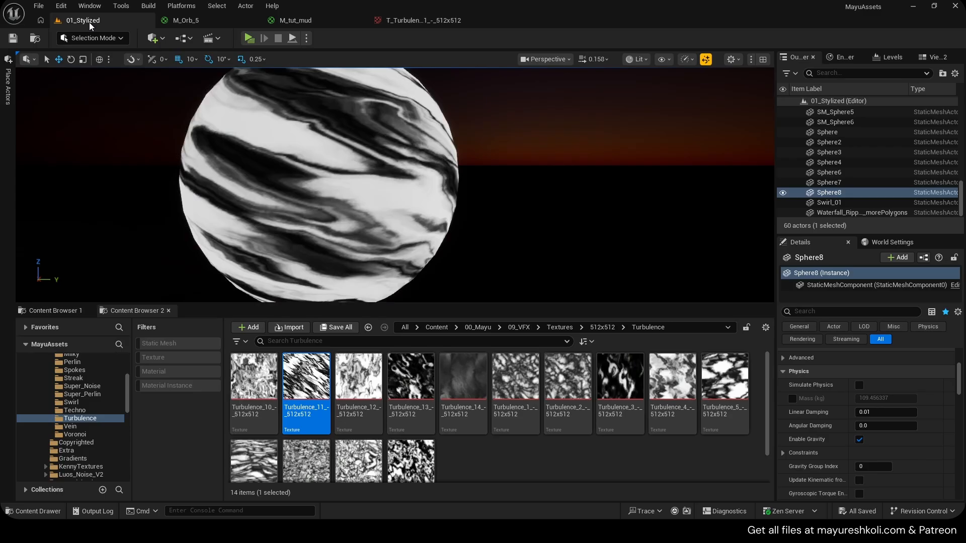
- Preview the Turbulence_12 texture, try it in the Texture Sample, and switch back to Turbulence_11
double_click(357, 381)
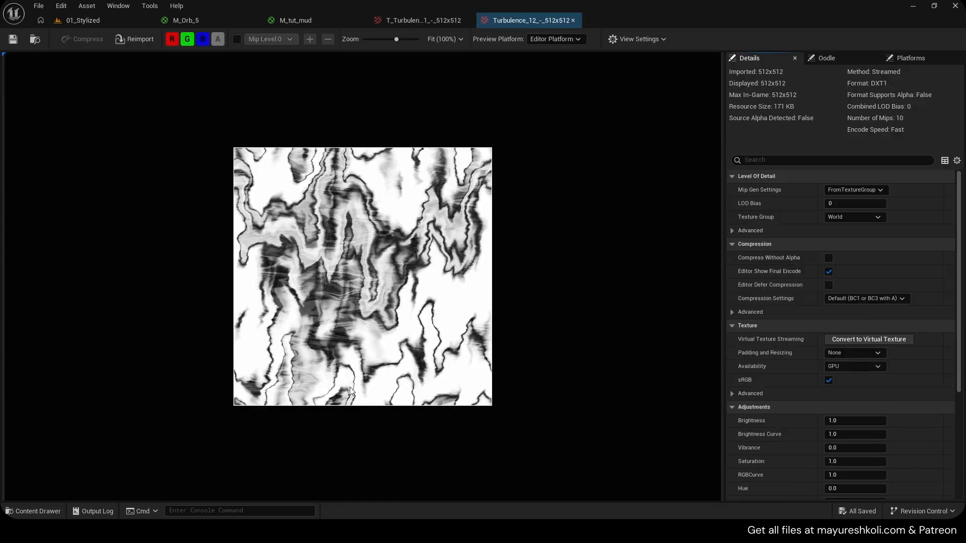
middle_click(527, 22)
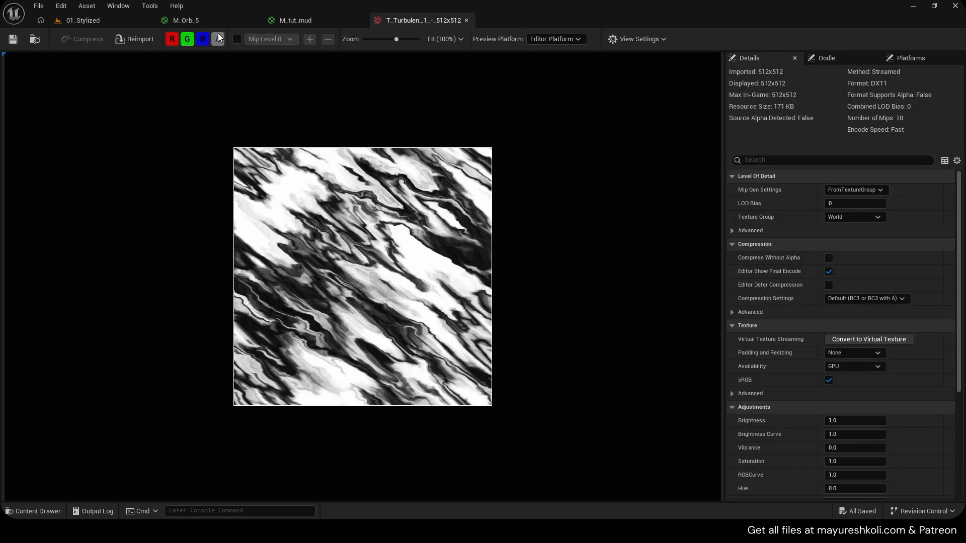
click(295, 20)
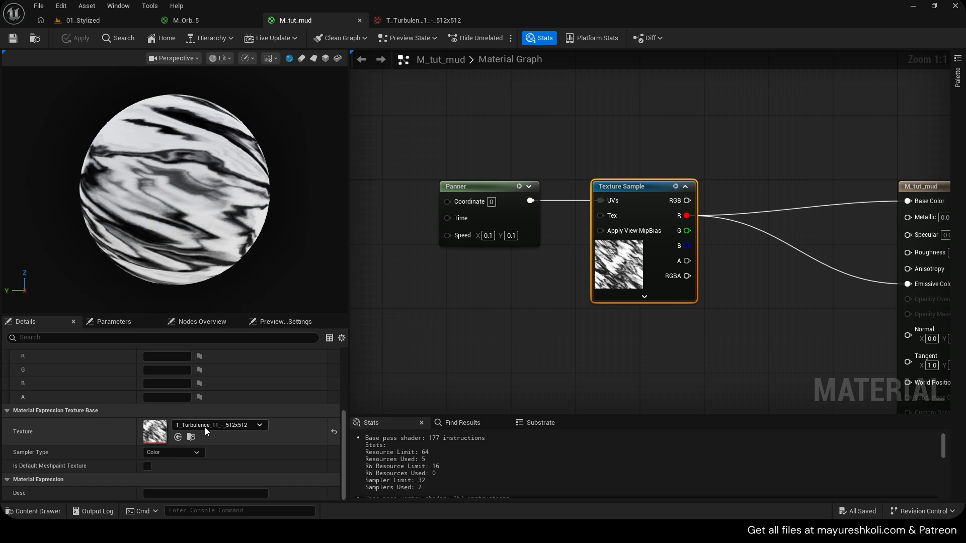
click(178, 437)
click(503, 279)
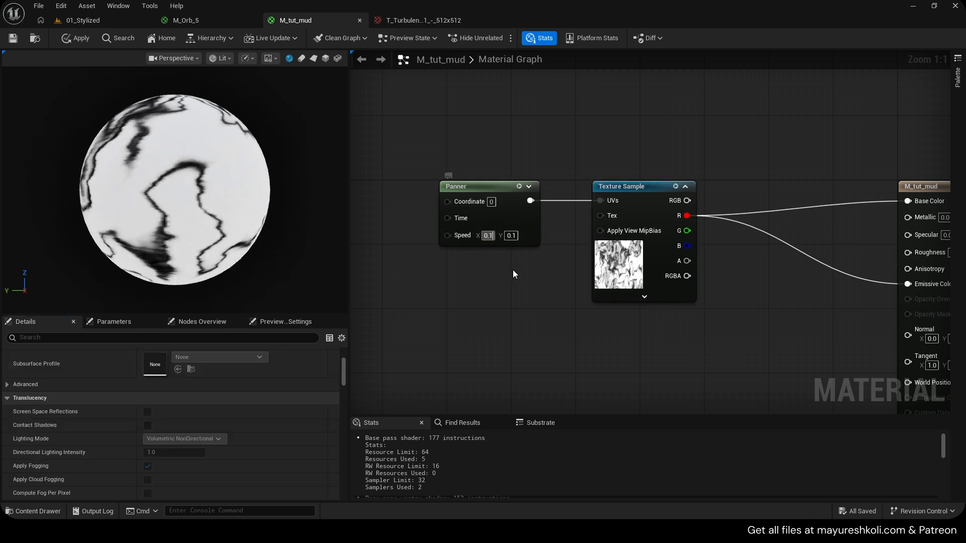
click(622, 187)
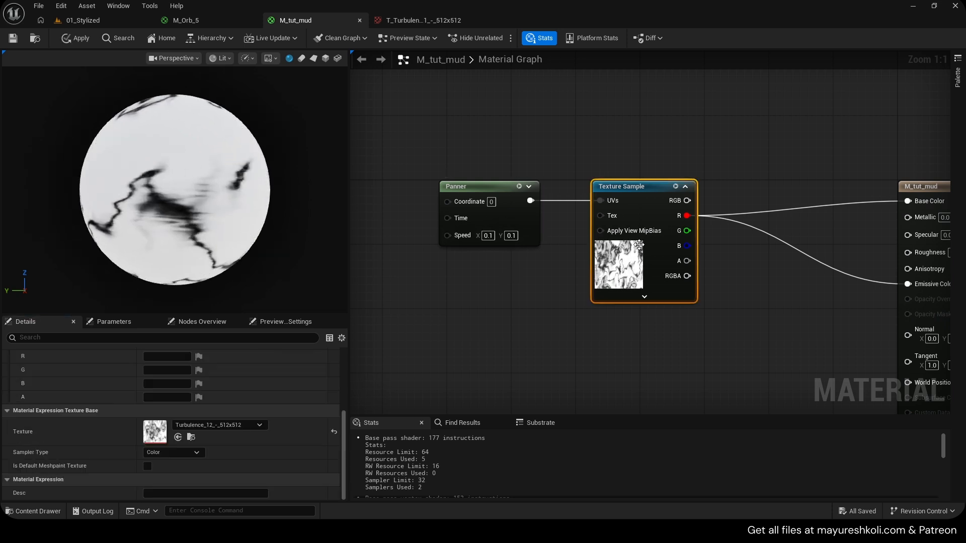
click(101, 24)
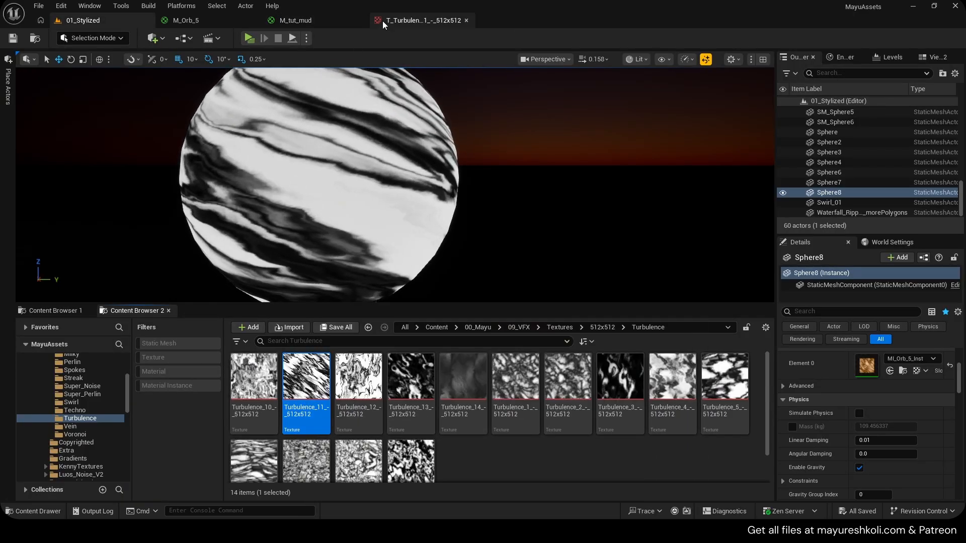
click(301, 20)
click(178, 438)
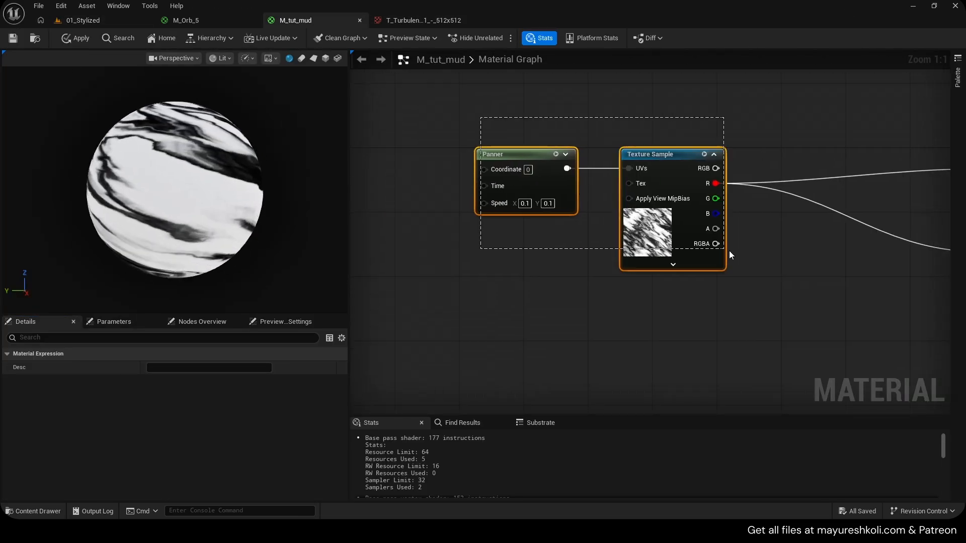
- Duplicate the Panner and Texture Sample pair and place the copy below the original
drag(729, 250, 730, 252)
right_drag(520, 265, 527, 194)
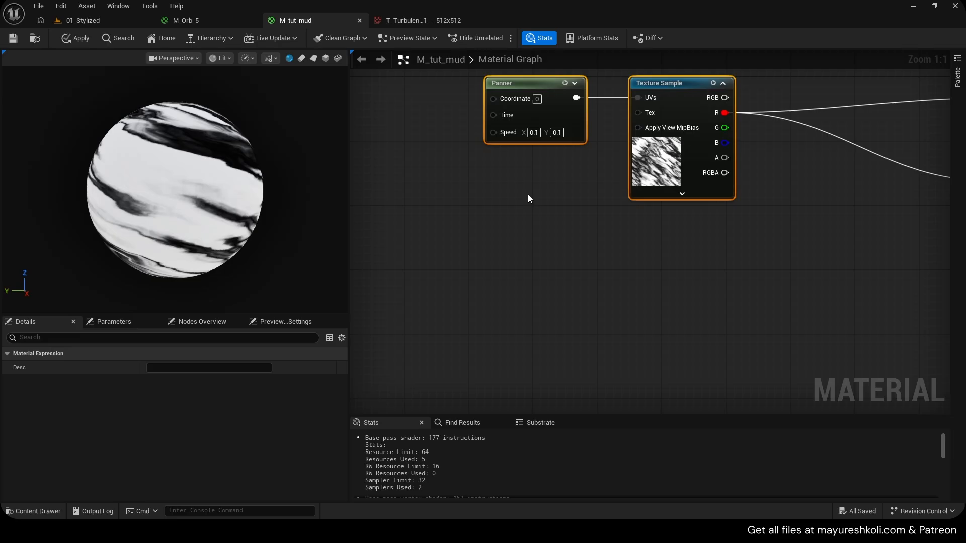
key(ctrl+d)
drag(629, 255, 677, 232)
right_drag(749, 200, 683, 212)
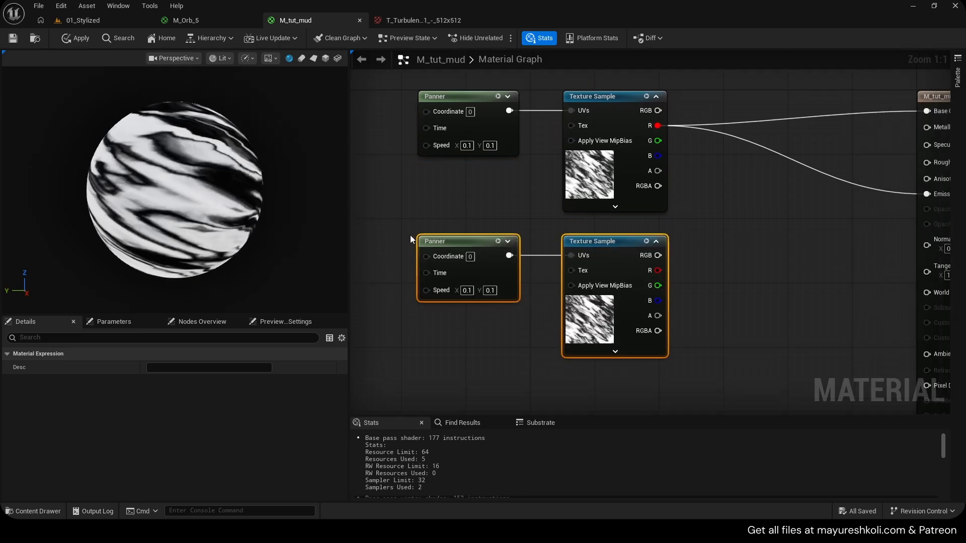
drag(602, 242, 603, 259)
right_drag(726, 218, 686, 219)
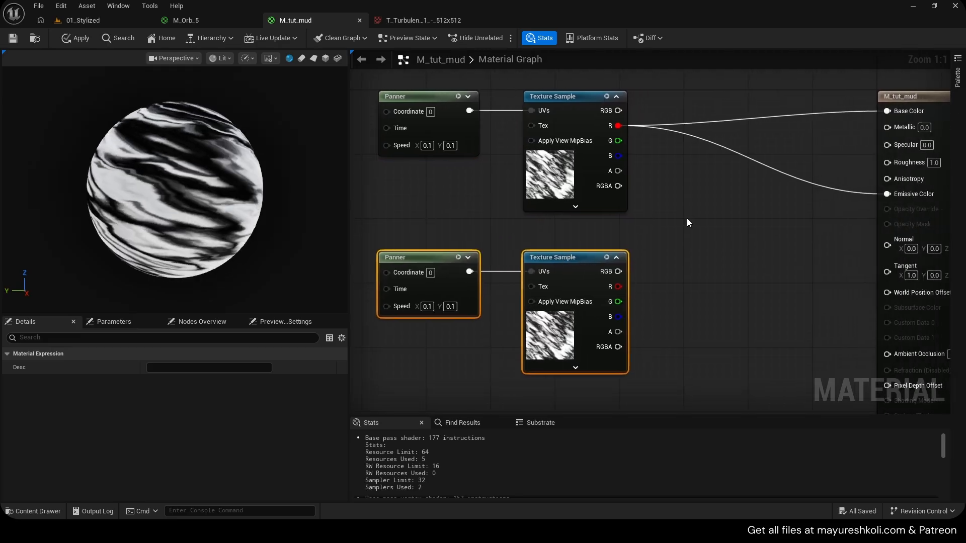
- Add a Multiply node and connect the R outputs of the two Texture Samples to its A and B inputs
key(m)
click(701, 160)
drag(617, 125, 652, 148)
drag(621, 272, 619, 285)
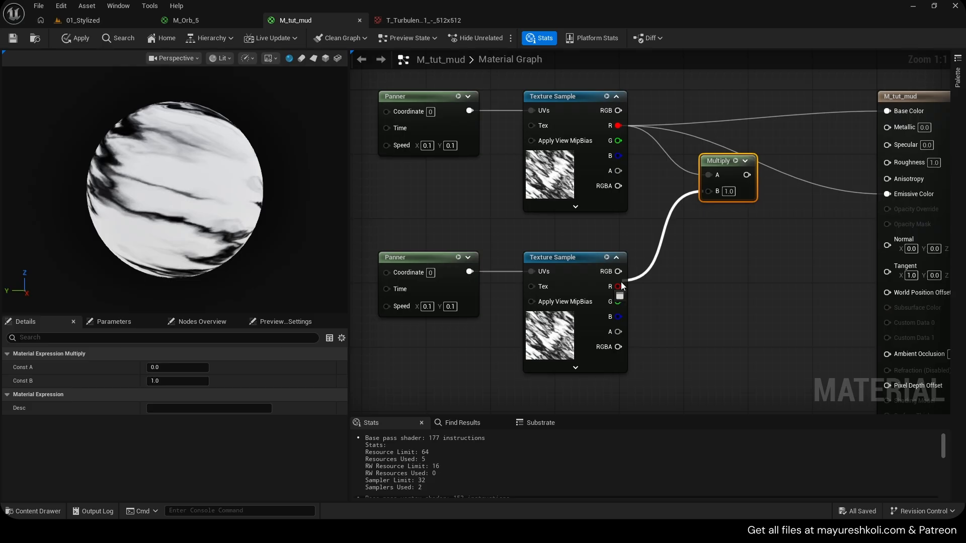
- Connect the Multiply output to Base Color and Emissive Color, and save the material
right_drag(749, 173, 627, 176)
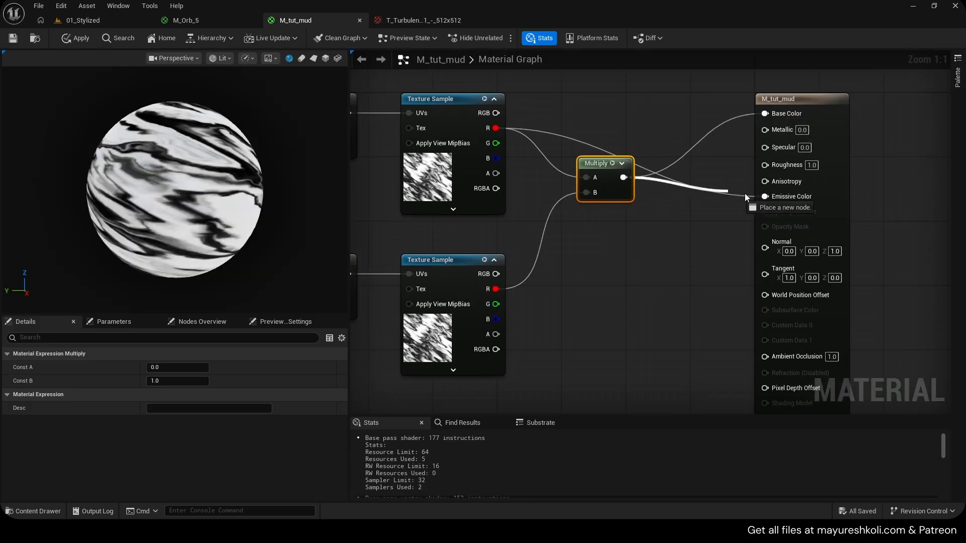
drag(745, 194, 764, 196)
right_drag(624, 229, 661, 248)
key(ctrl+s)
- Set the lower Panner's speed to X -0.1 and Y -0.1, and apply the change to the material
right_drag(568, 201, 657, 193)
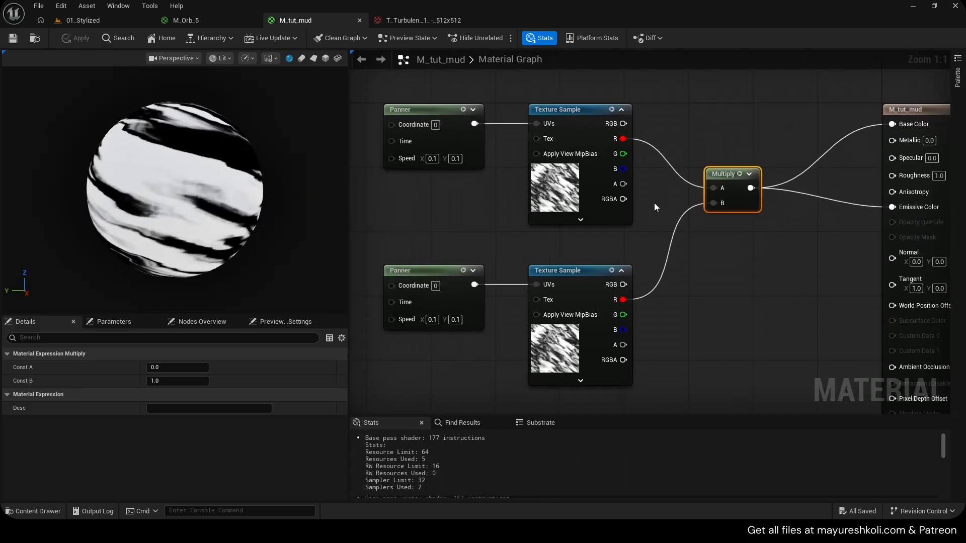
drag(629, 378, 629, 379)
right_drag(452, 340, 478, 333)
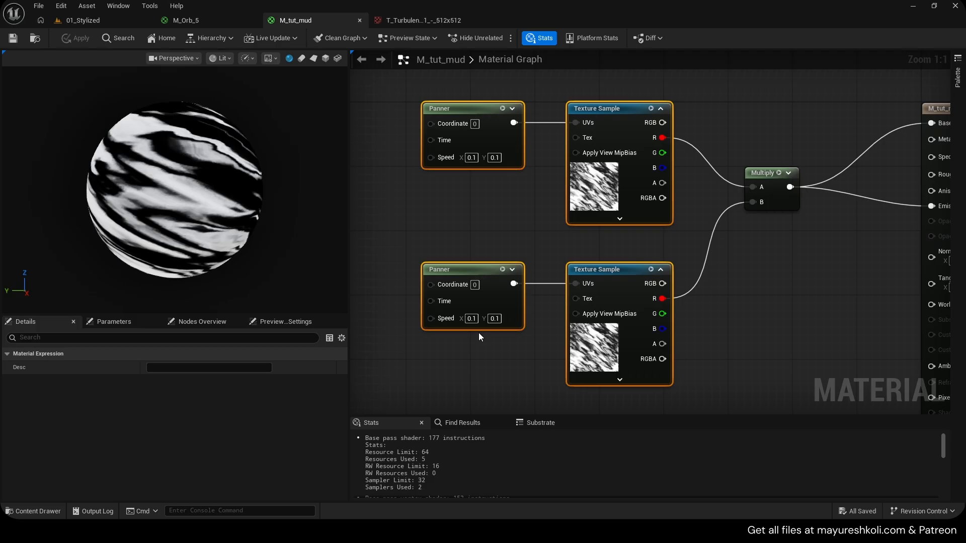
right_drag(570, 340, 555, 284)
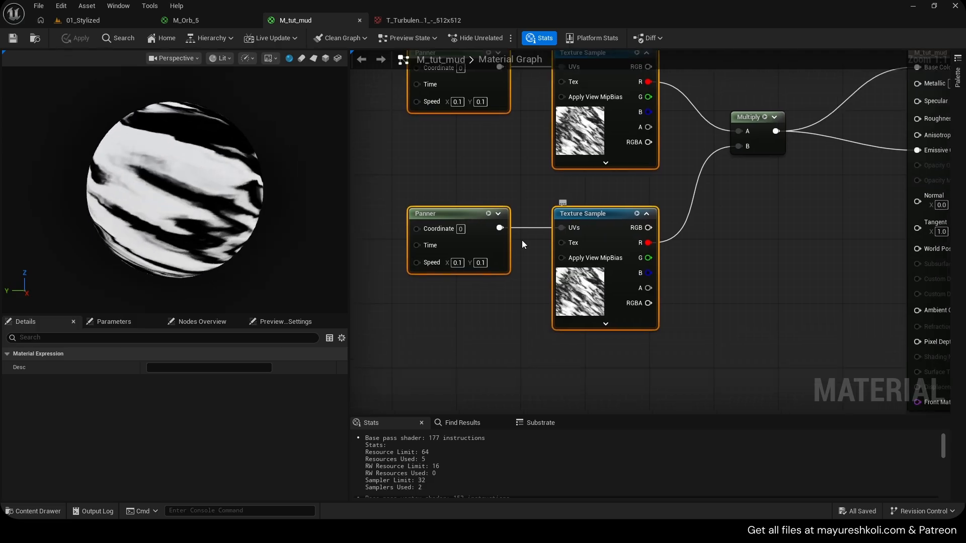
text(-0.1)
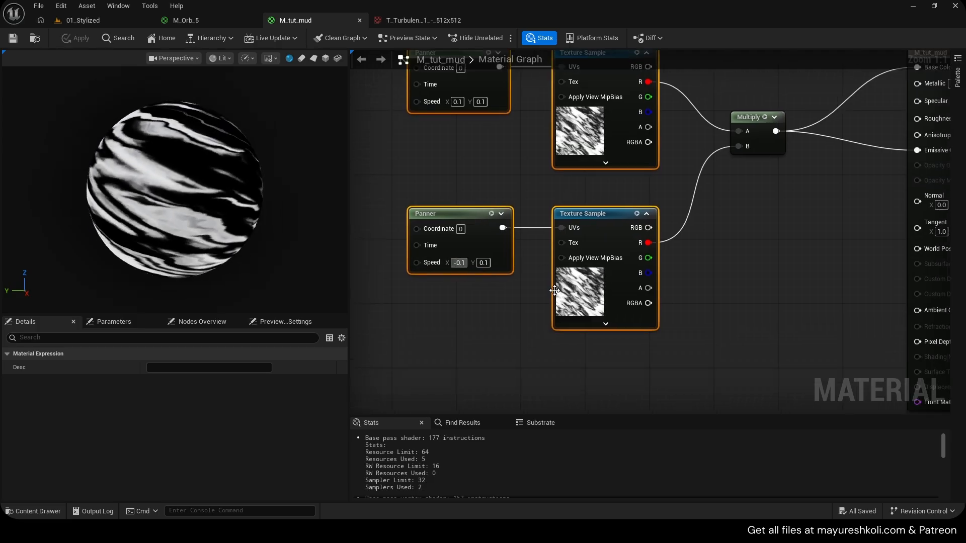
click(513, 257)
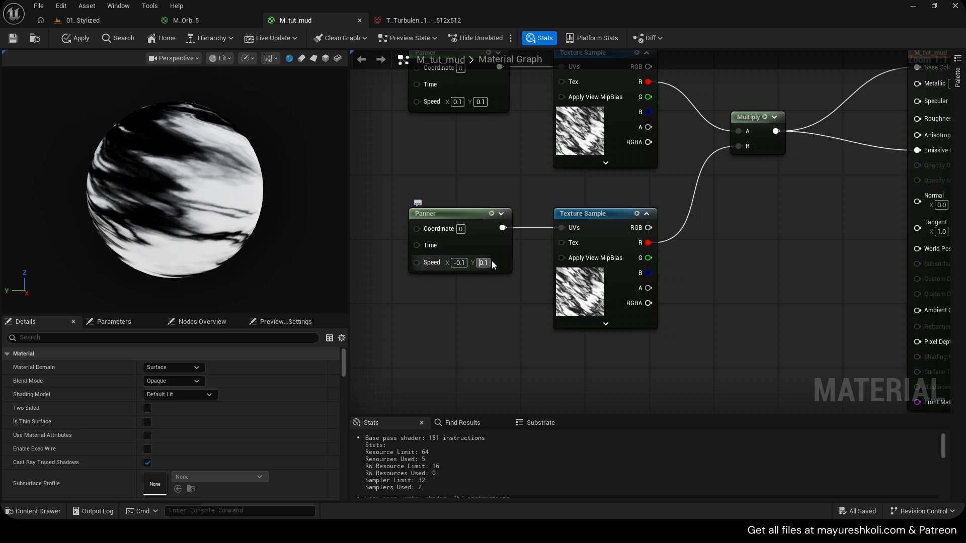
text(-)
key(Return)
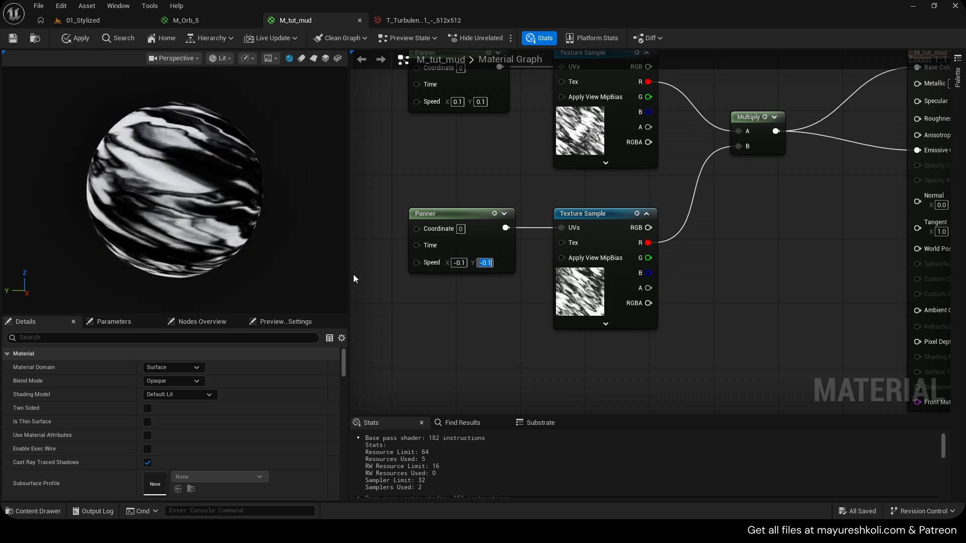
scroll(175, 190, up, 1)
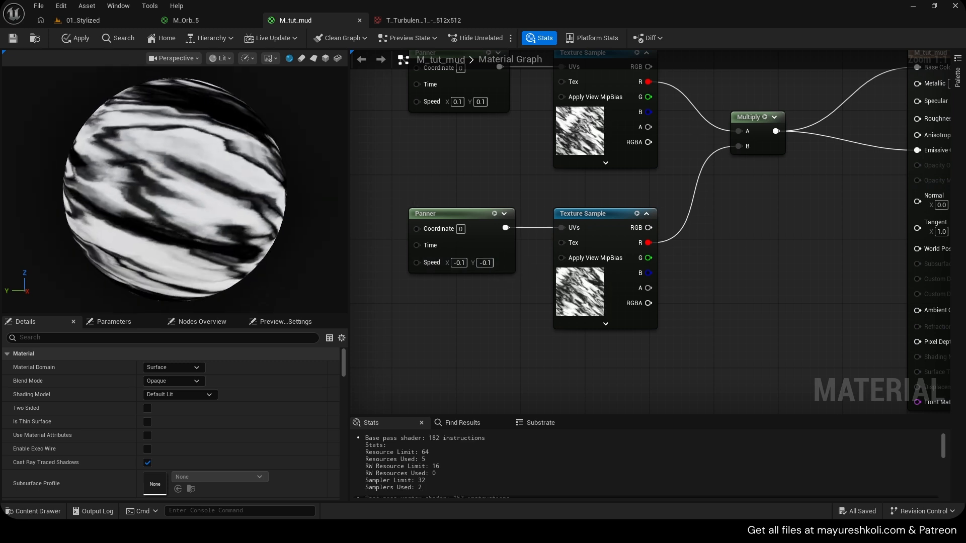
click(76, 38)
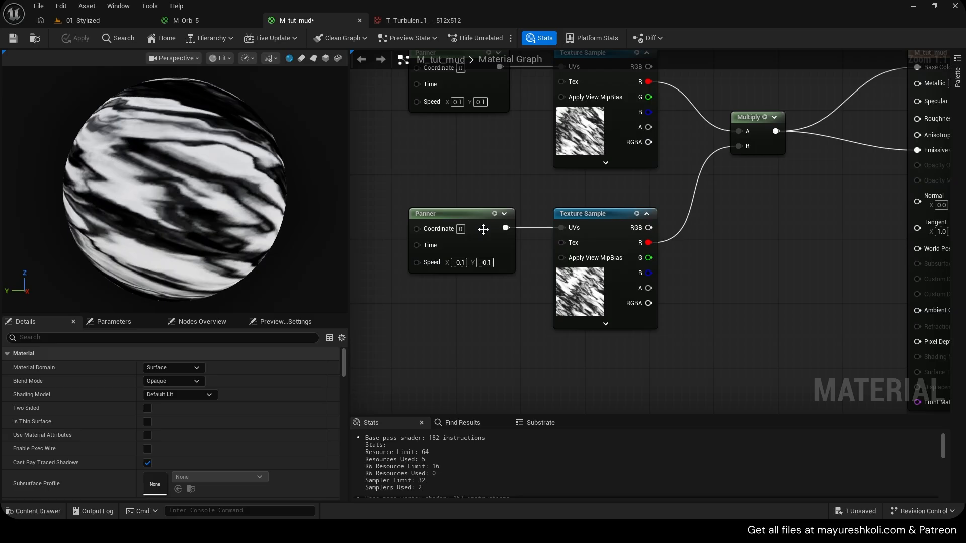
- Open the Turbulence_11 texture of the upper Texture Sample for viewing and return to the M_tut_mud graph
click(613, 126)
scroll(201, 397, down, 4)
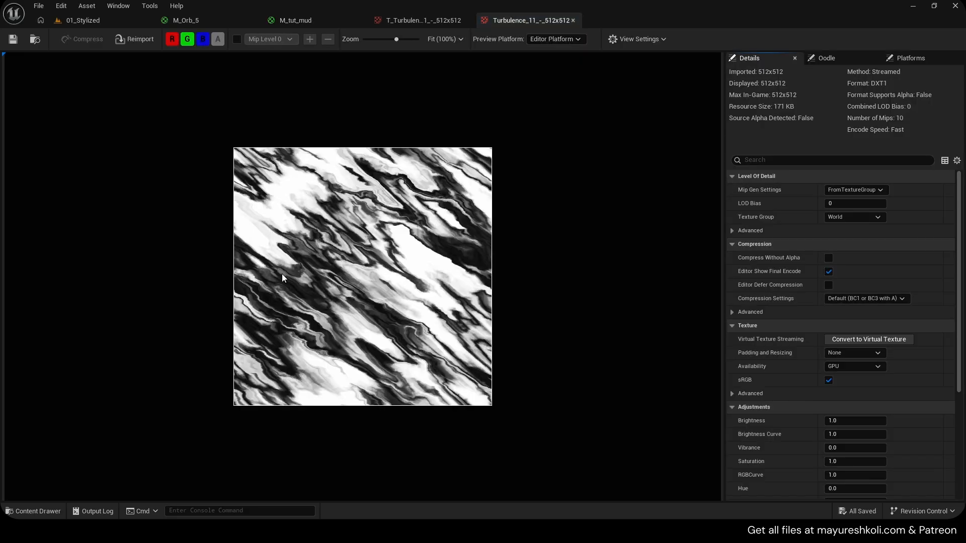
click(307, 21)
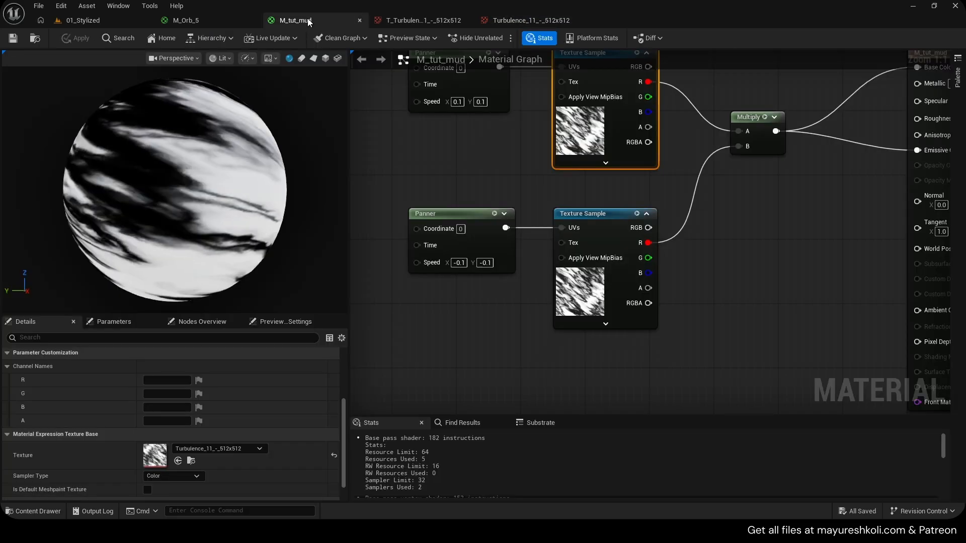
- Add a Color Ramp node below the lower Texture Sample and try sliding its gradient color stops back and forth
right_drag(625, 313, 478, 252)
right_click(544, 323)
text(color ramp)
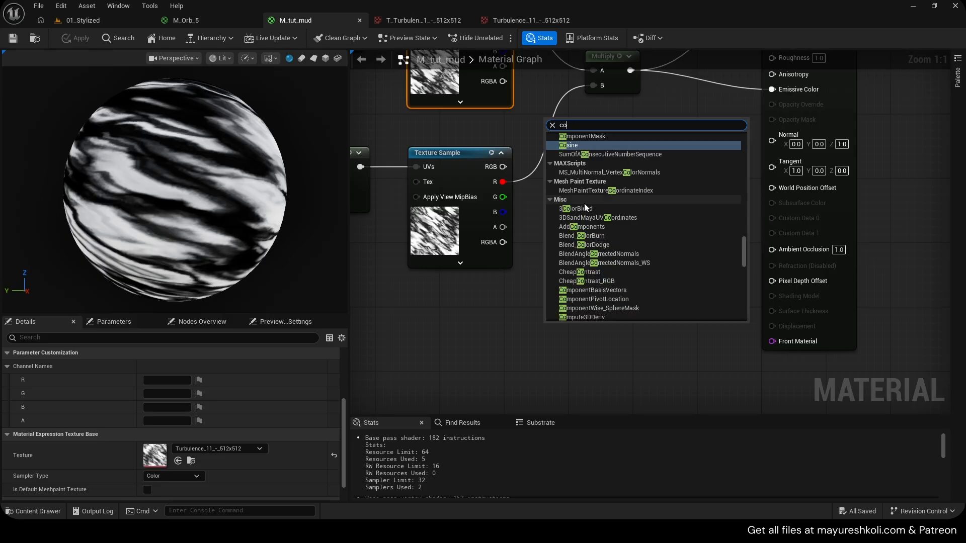
key(Return)
drag(331, 368, 214, 369)
drag(149, 367, 331, 366)
drag(216, 366, 150, 365)
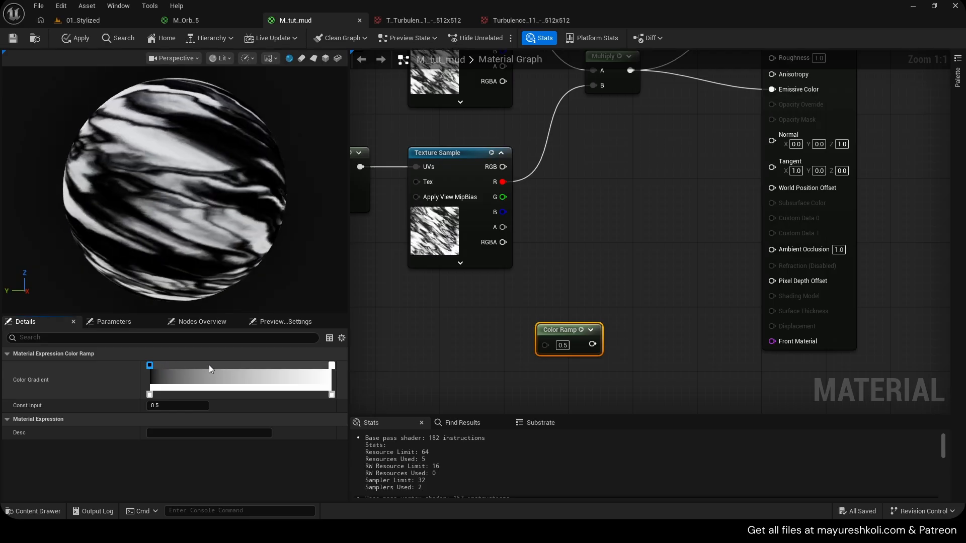
- Examine the light and dark areas of the Turbulence_11 texture up close, then close its duplicate view
click(505, 22)
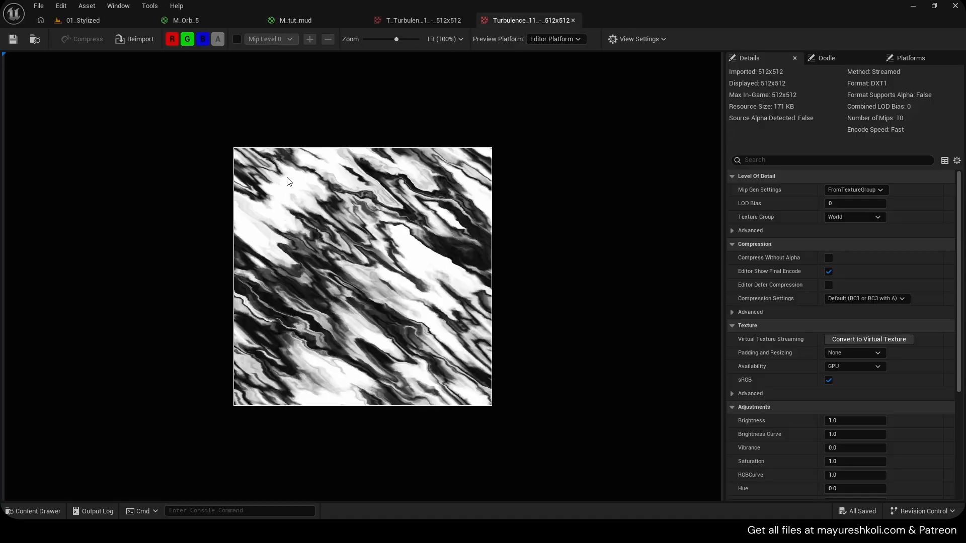
scroll(340, 237, up, 3)
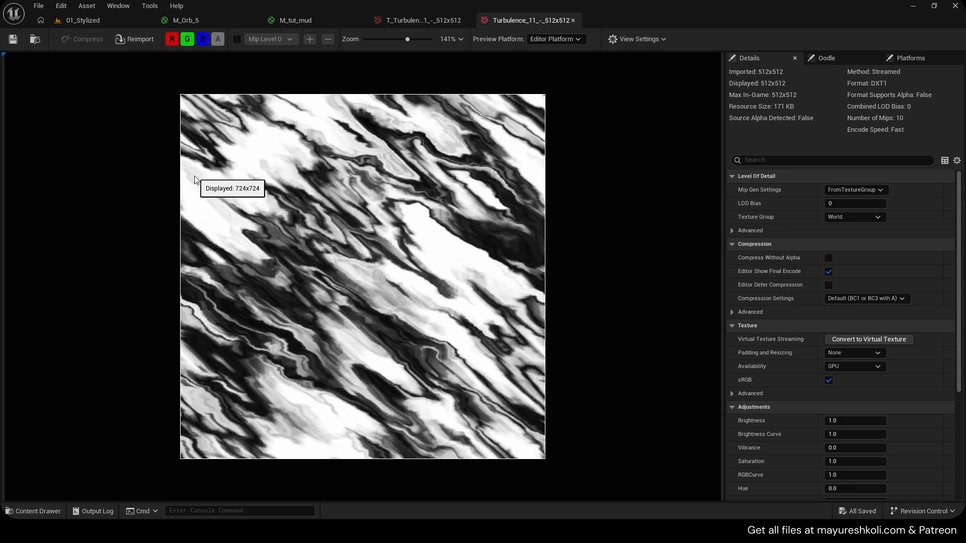
middle_click(512, 19)
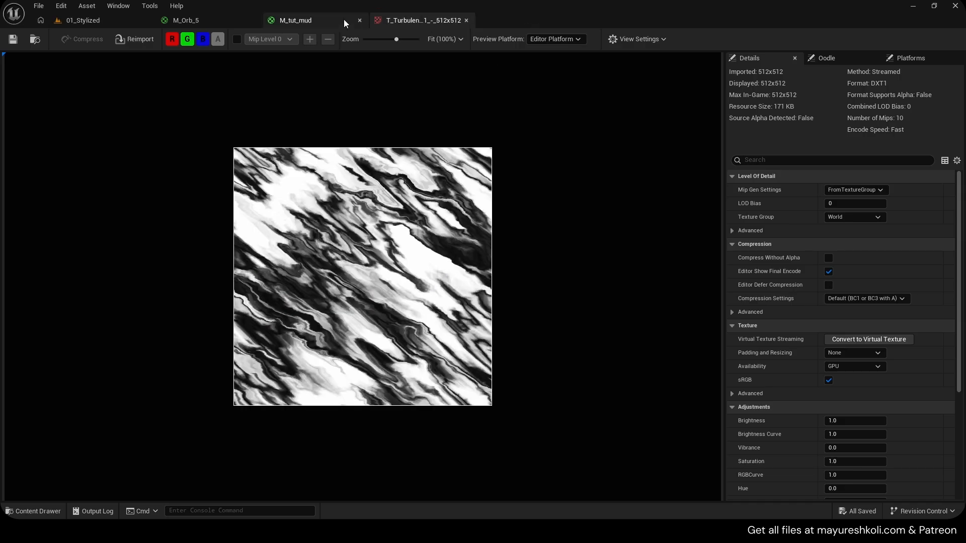
click(315, 19)
click(392, 21)
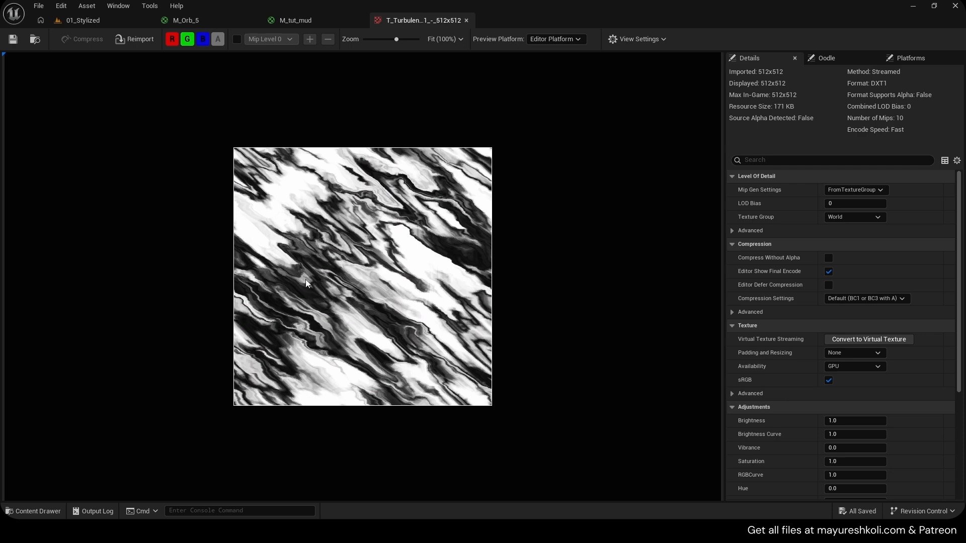
- Return to the M_tut_mud material graph and save the material
click(296, 19)
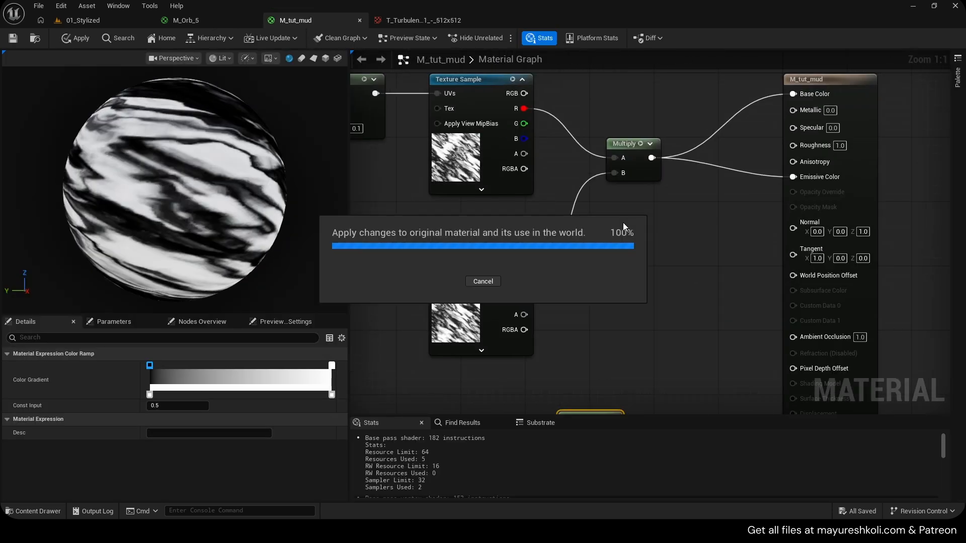
right_drag(587, 280, 610, 233)
click(513, 217)
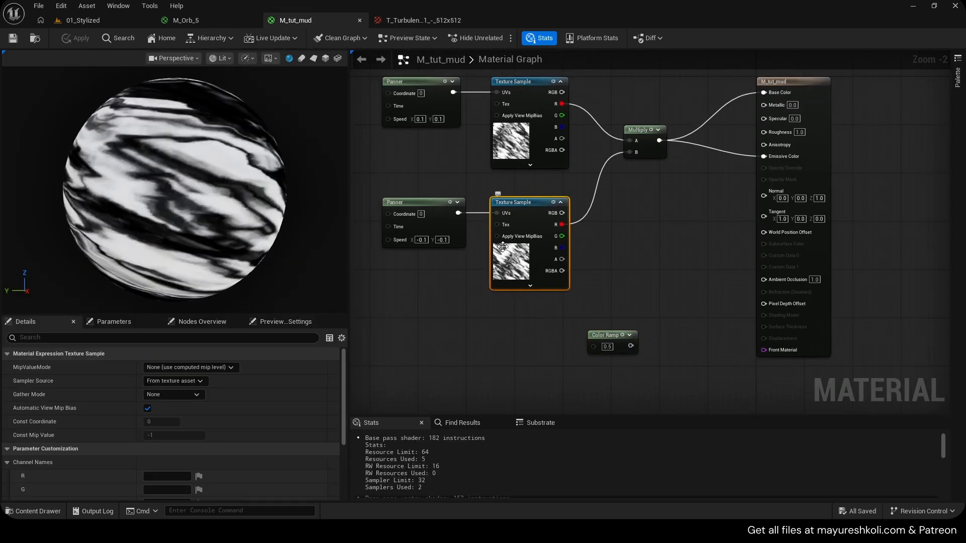
scroll(505, 272, up, 2)
right_drag(523, 242, 527, 302)
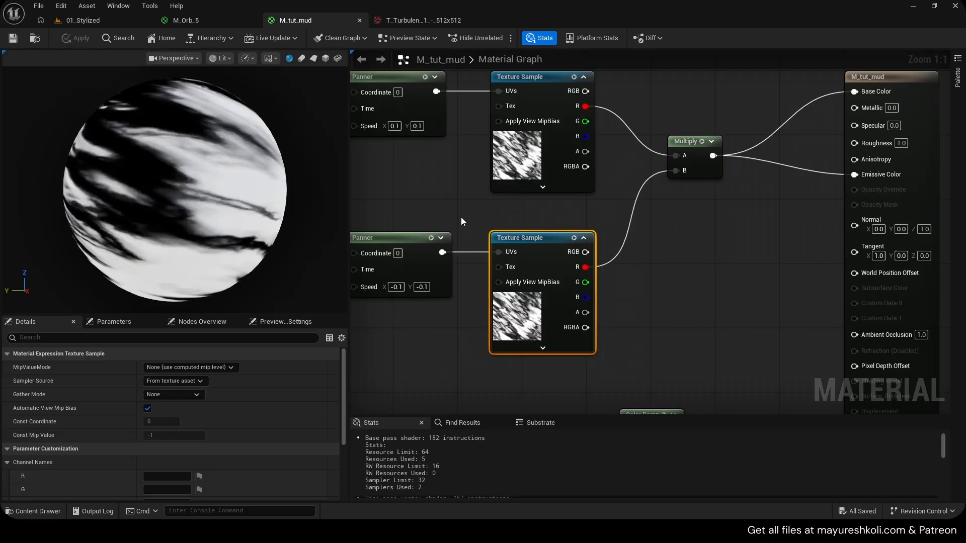
right_drag(447, 384, 459, 383)
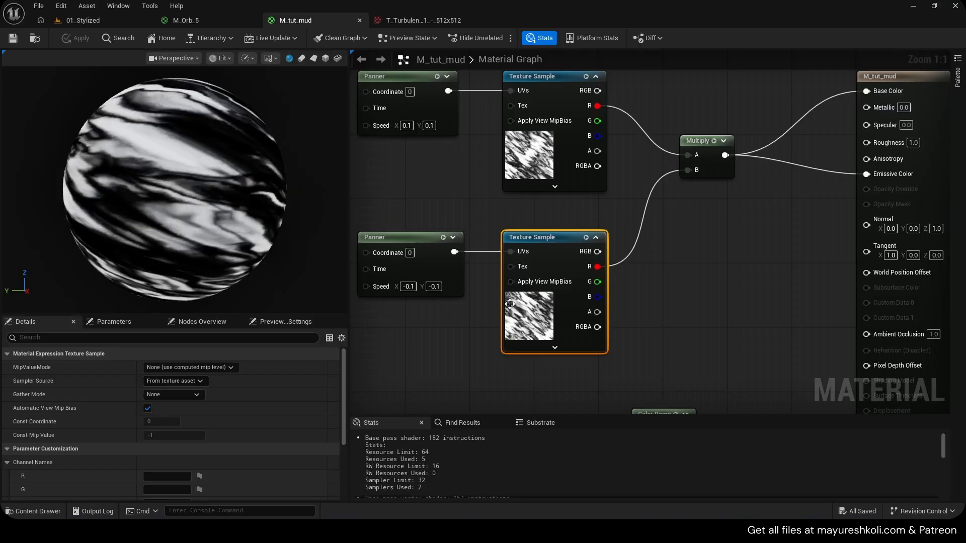
- Add a Lerp node and move the Multiply node's Base Color and Emissive Color connections onto the Lerp output
click(604, 146)
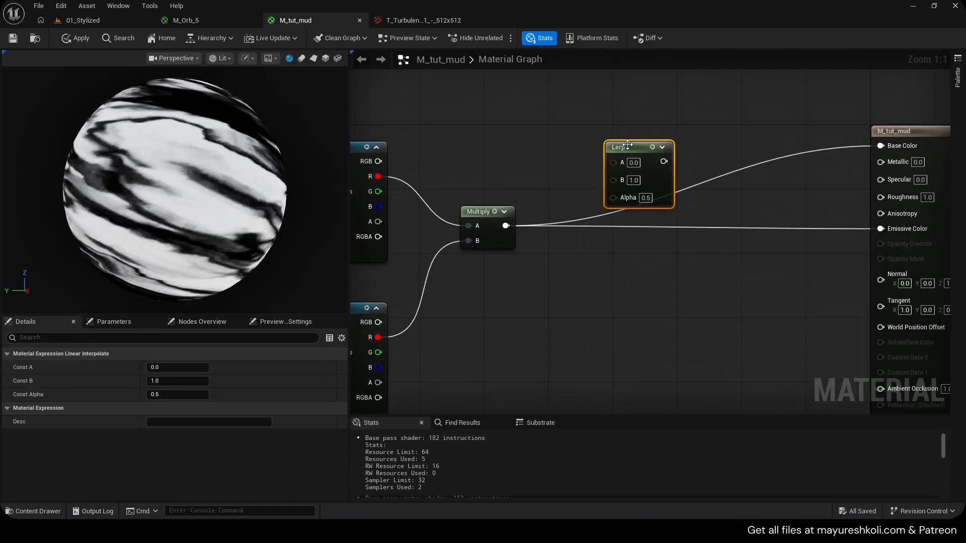
ctrl+drag(506, 227, 719, 166)
ctrl+drag(662, 200, 663, 201)
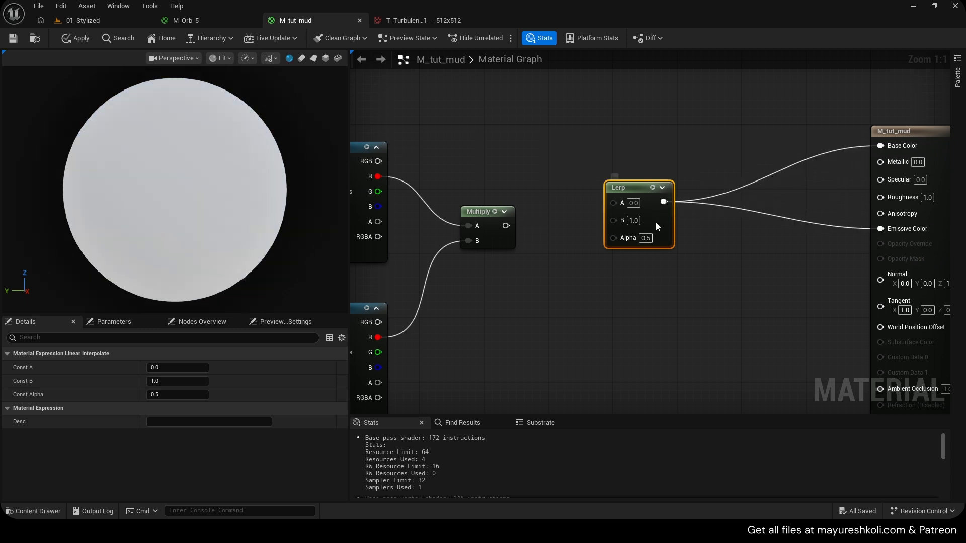
- Add two Constant3Vector nodes, one light blue (0.121, 0.639, 1.0) and one magenta (0.694, 0, 1.0)
right_drag(496, 238, 572, 292)
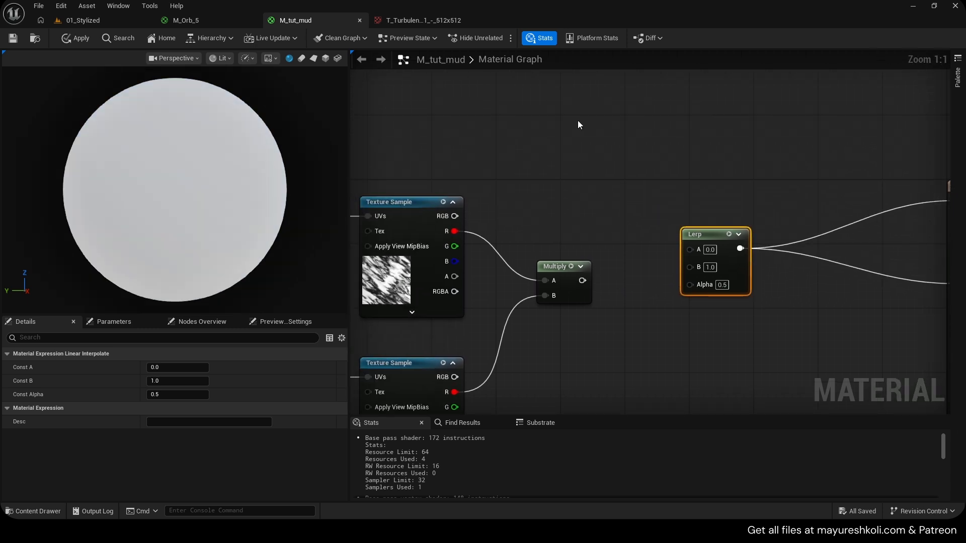
click(578, 120)
drag(635, 185, 626, 81)
click(567, 159)
double_click(587, 88)
click(611, 149)
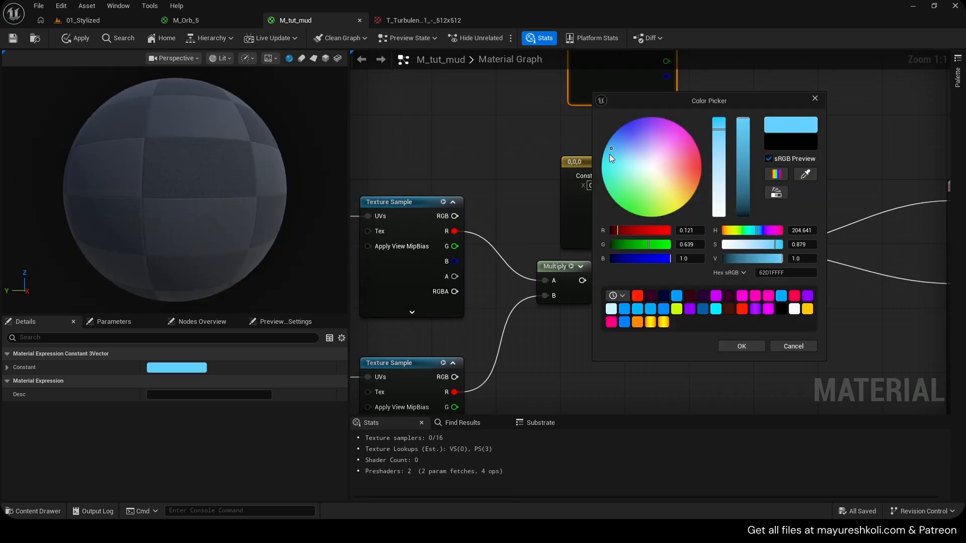
click(741, 347)
double_click(597, 232)
click(669, 256)
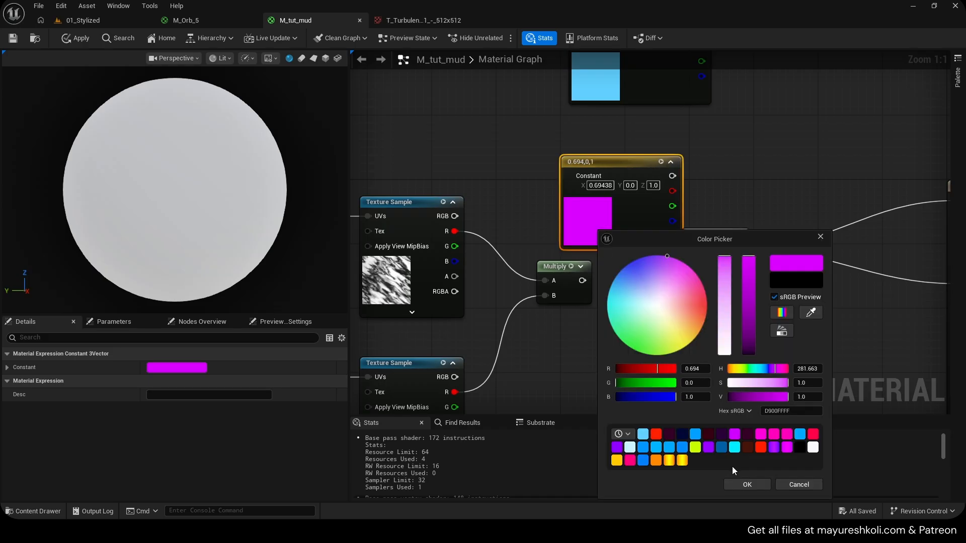
click(742, 483)
- Connect the light blue constant to the Lerp's A input and the magenta constant to its B input
right_drag(754, 170, 738, 224)
drag(696, 288, 687, 89)
right_drag(785, 326, 729, 332)
- Test the Lerp's color blending with Alpha values of 0, 1, 0.35 and 0.5
click(769, 286)
text(0)
click(830, 290)
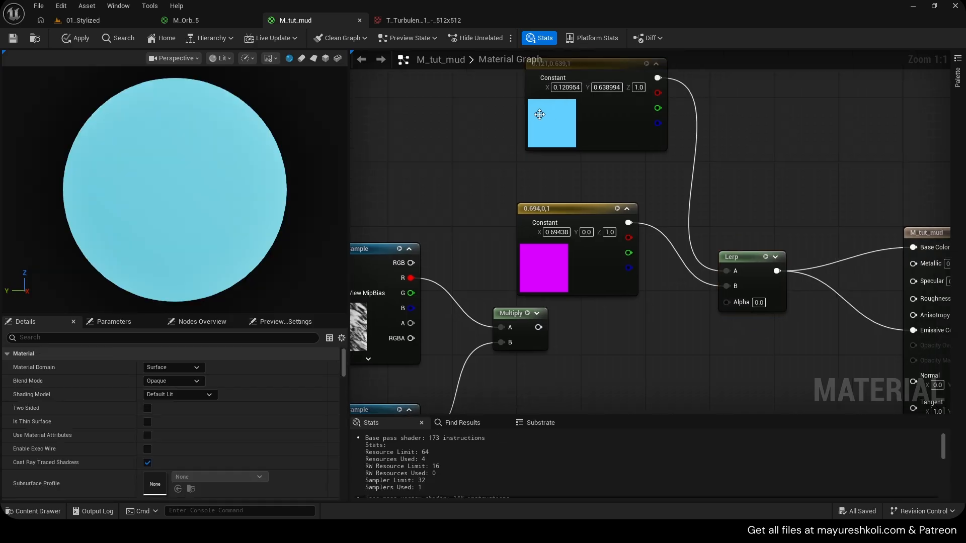
text(1)
key(Return)
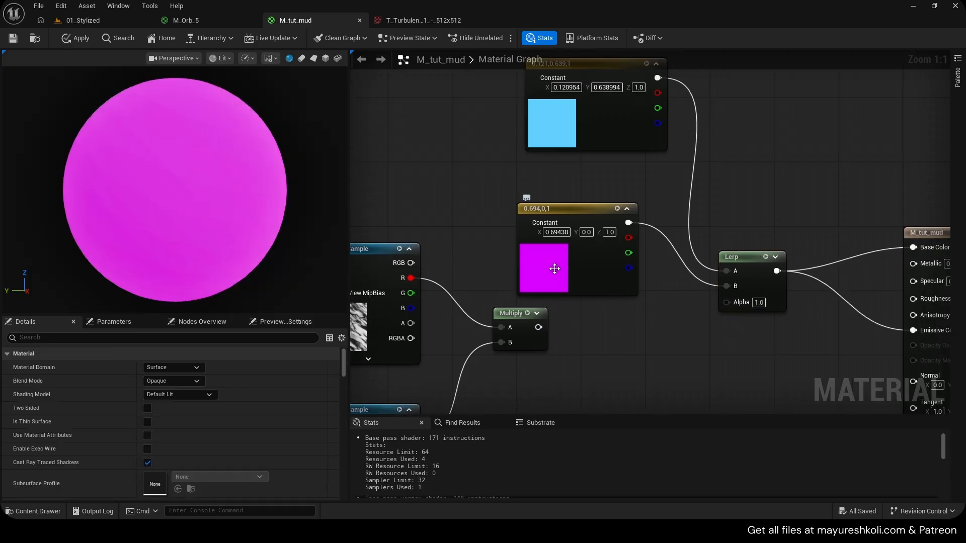
click(793, 315)
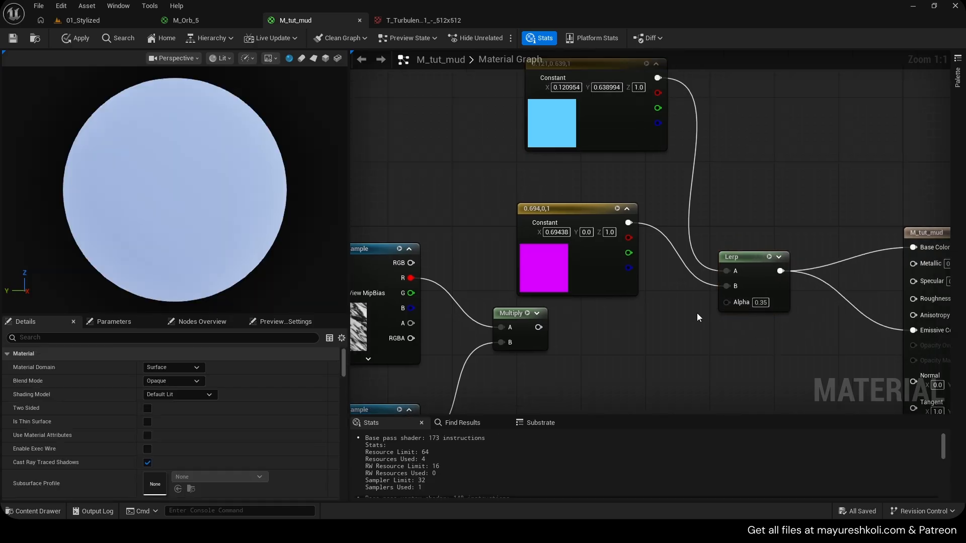
text(0.5)
key(Return)
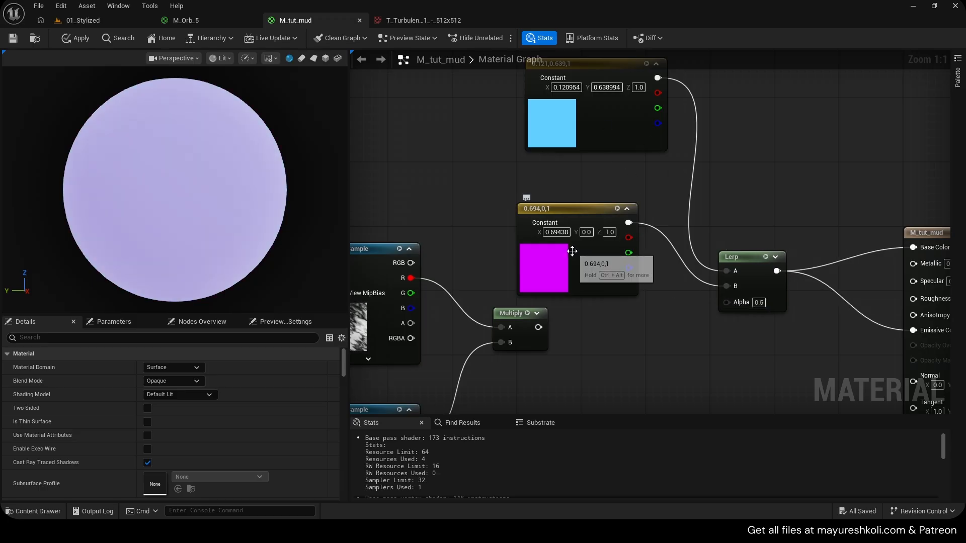
- Delete the light blue and magenta constants, and connect the Multiply output to the Lerp's Alpha input
drag(608, 106, 607, 105)
key(Delete)
right_drag(528, 349, 557, 280)
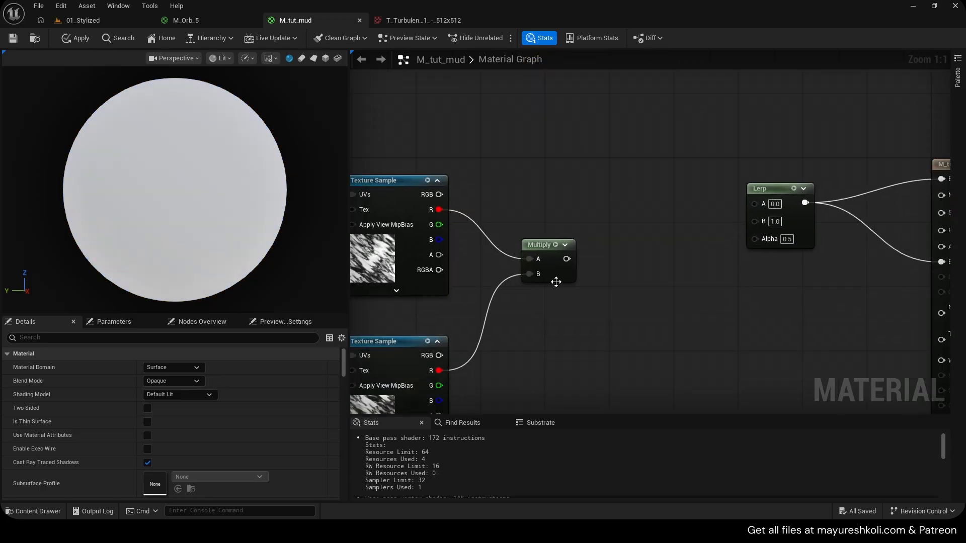
drag(557, 276, 755, 238)
drag(613, 253, 547, 244)
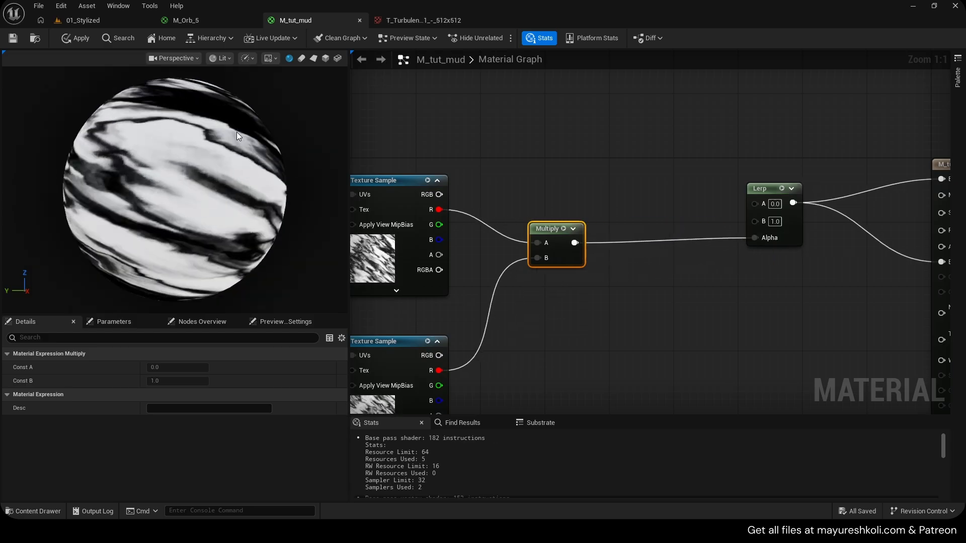
- Add two new Constant3Vector nodes above the Multiply node, aligned one below the other
right_drag(548, 164, 572, 268)
key(3)
click(596, 106)
drag(624, 139, 623, 124)
key(3)
click(610, 205)
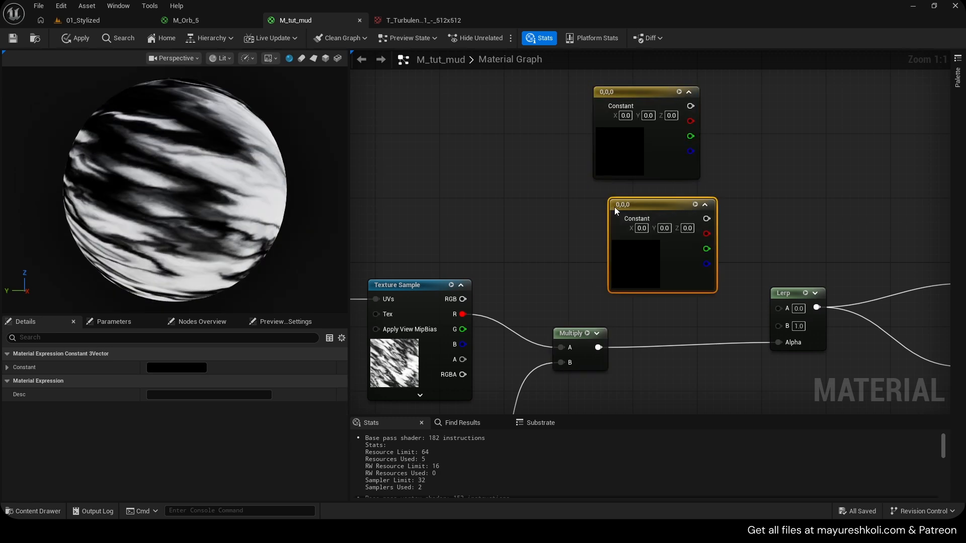
drag(615, 207, 599, 198)
- Convert the upper color constant to a parameter named Color 1
right_click(623, 99)
right_click(623, 97)
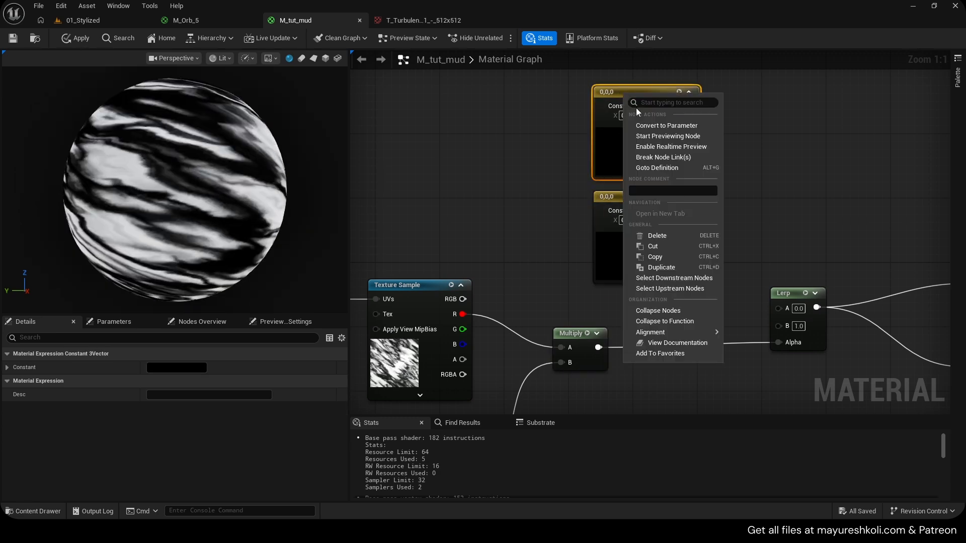
click(669, 126)
text(Color)
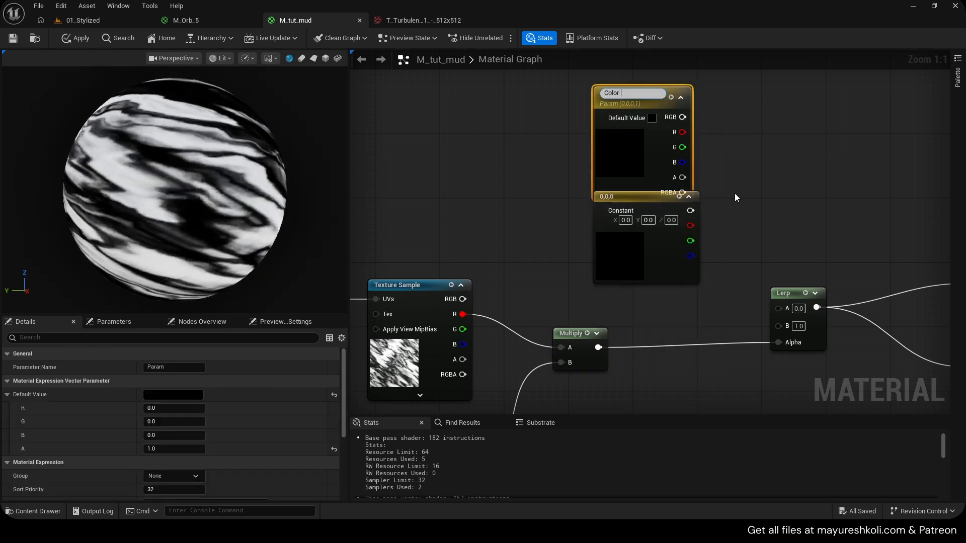
text( 1)
key(Return)
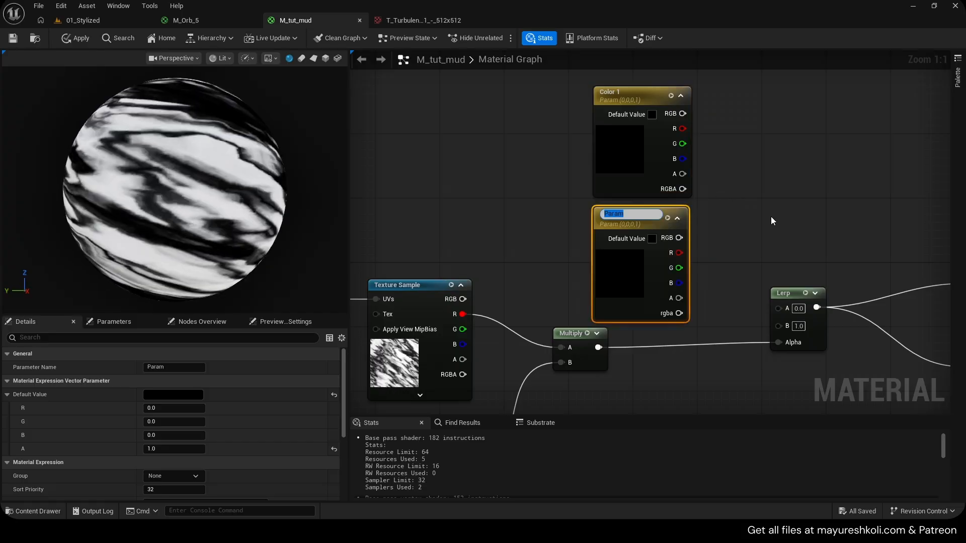
- Name the second color parameter Color 2, and connect Color 1 and Color 2 to the Lerp's A and B inputs
text(Color 2)
key(Return)
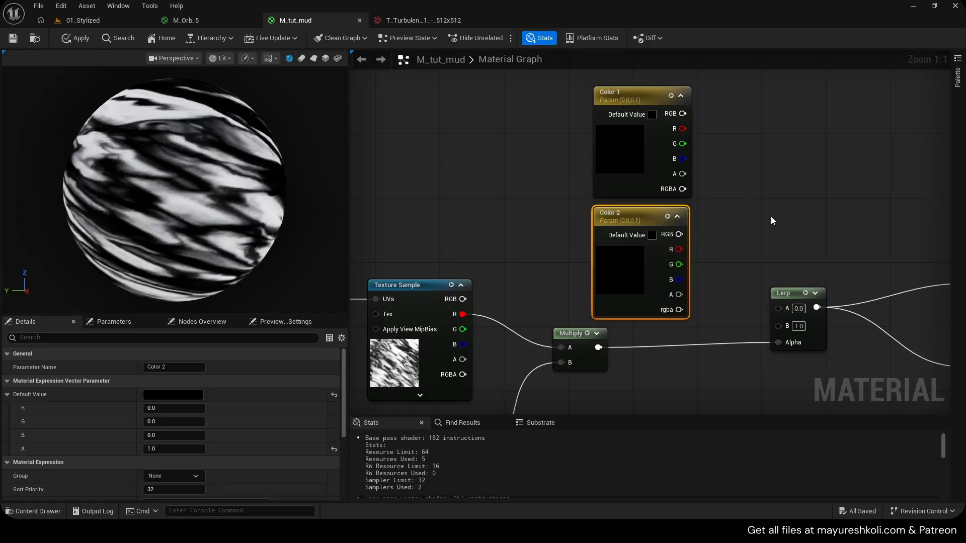
drag(783, 328, 780, 326)
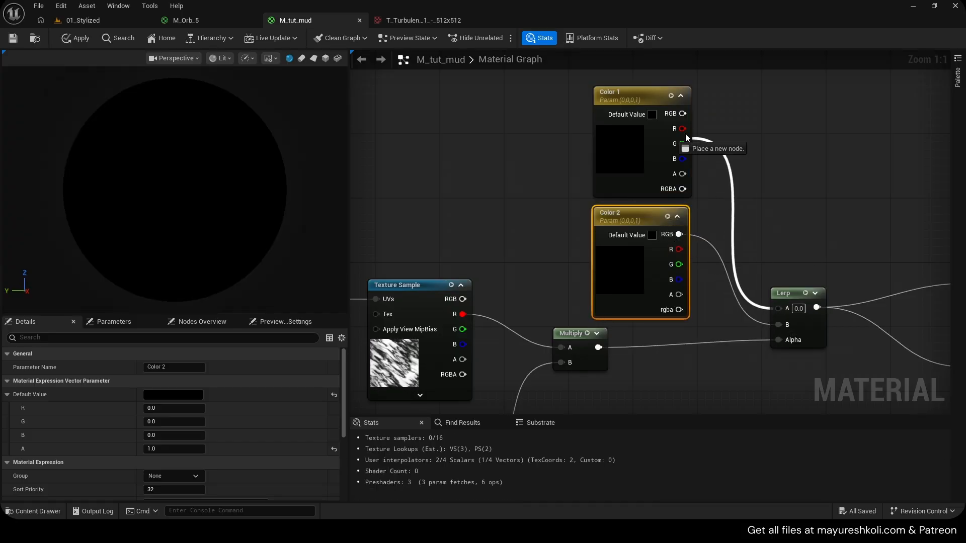
drag(683, 114, 778, 309)
- Set Color 1 to a dark orange with RGB 0.375, 0.173, 0
double_click(614, 173)
drag(713, 276, 718, 273)
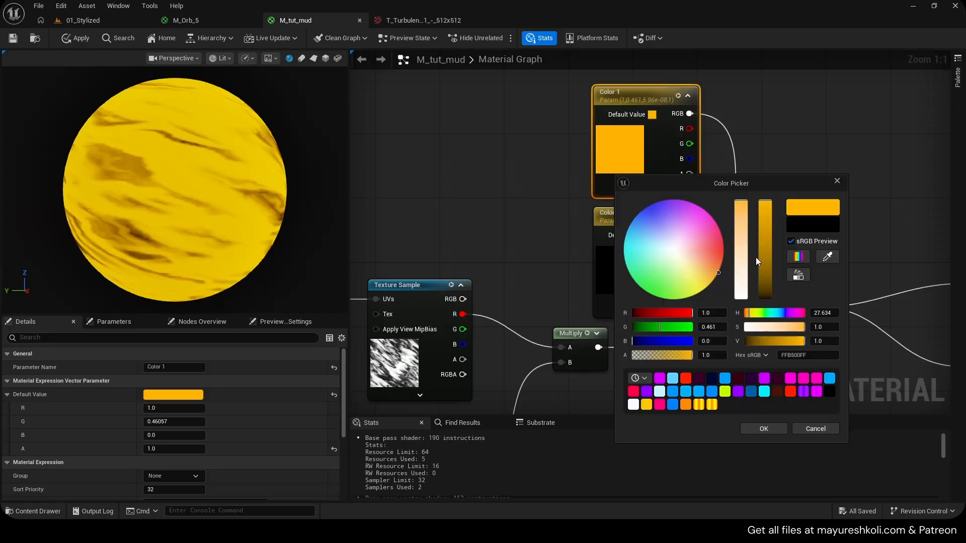
click(765, 262)
click(763, 429)
- Give Color 2 an orange hue at zero brightness, and move both color parameter nodes higher above the Multiply node
double_click(627, 278)
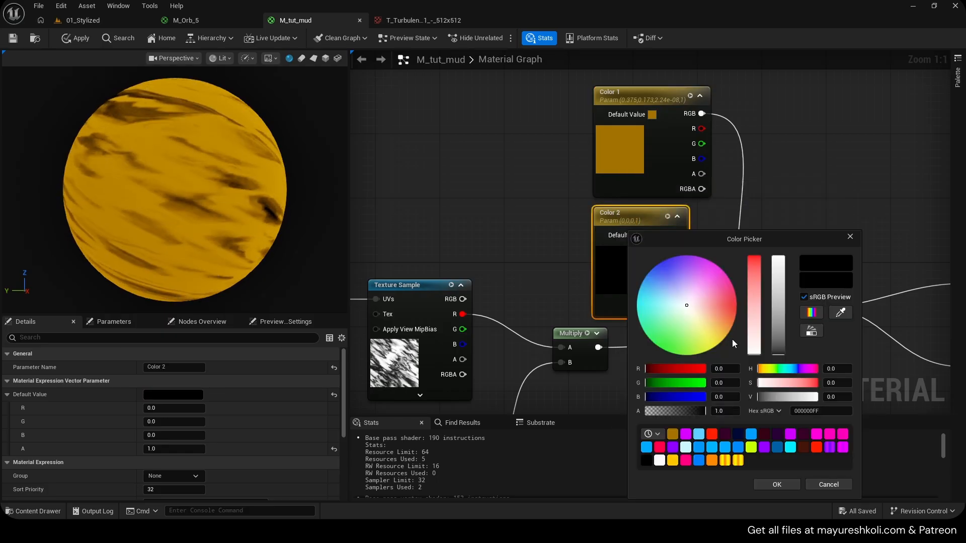
drag(732, 339, 780, 354)
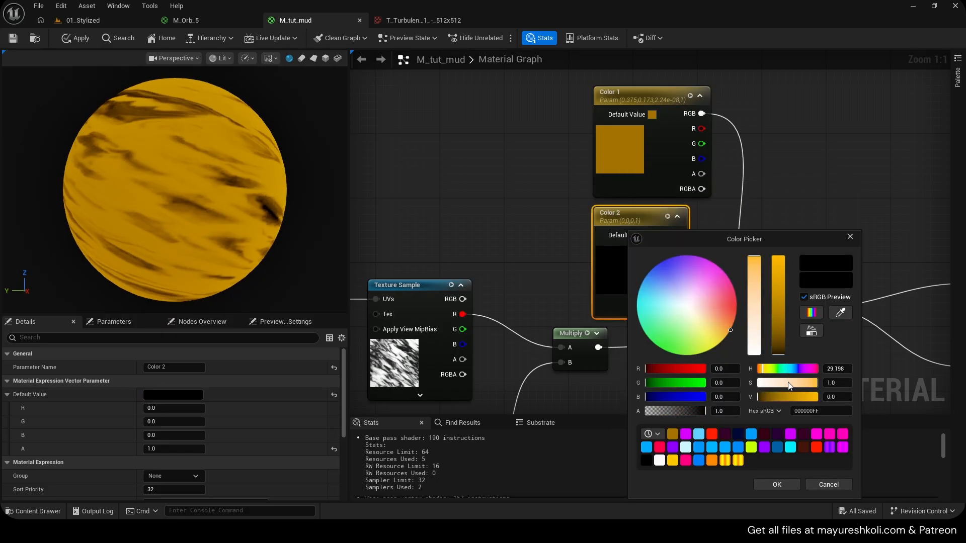
click(778, 484)
drag(648, 160, 648, 144)
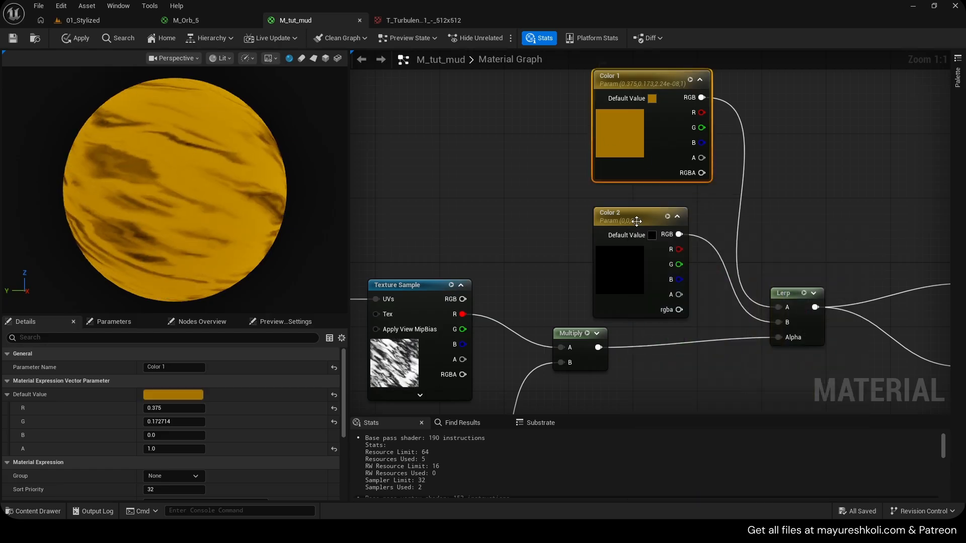
drag(636, 222, 636, 197)
- Darken Color 1 to RGB 0.115, 0.053, 0, and apply the material
double_click(615, 124)
drag(765, 216, 774, 240)
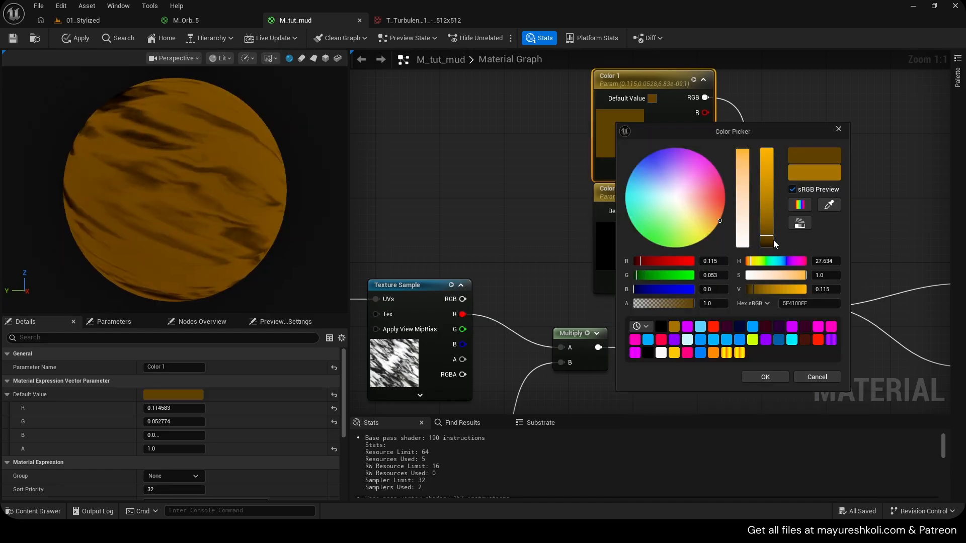
click(779, 381)
click(76, 37)
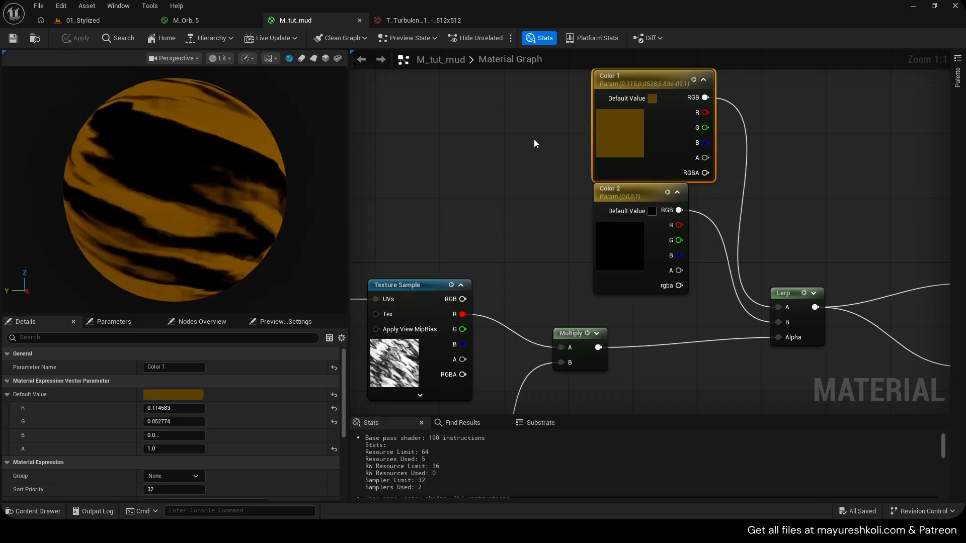
- Set Color 2 to a dark yellow with RGB 0.229, 0.15, 0
double_click(623, 241)
drag(792, 341, 788, 351)
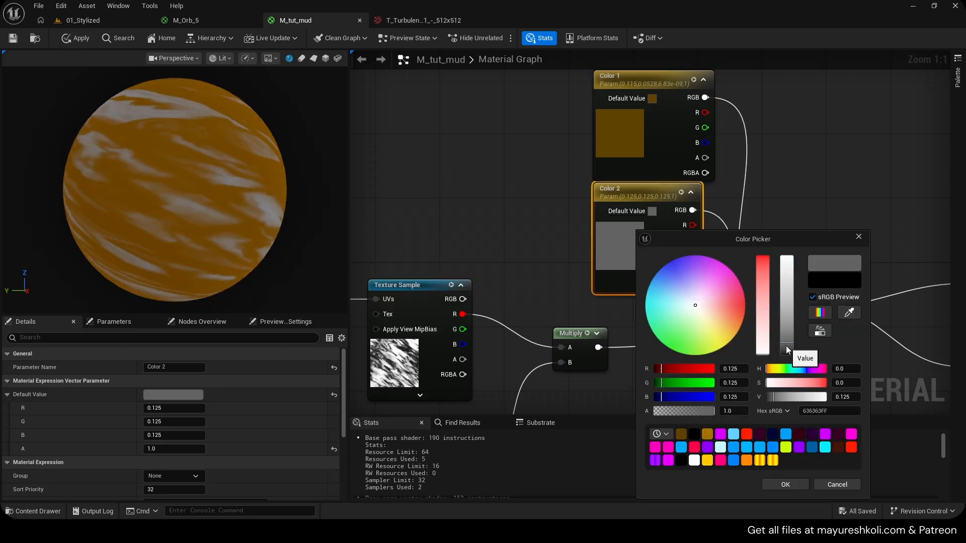
click(720, 332)
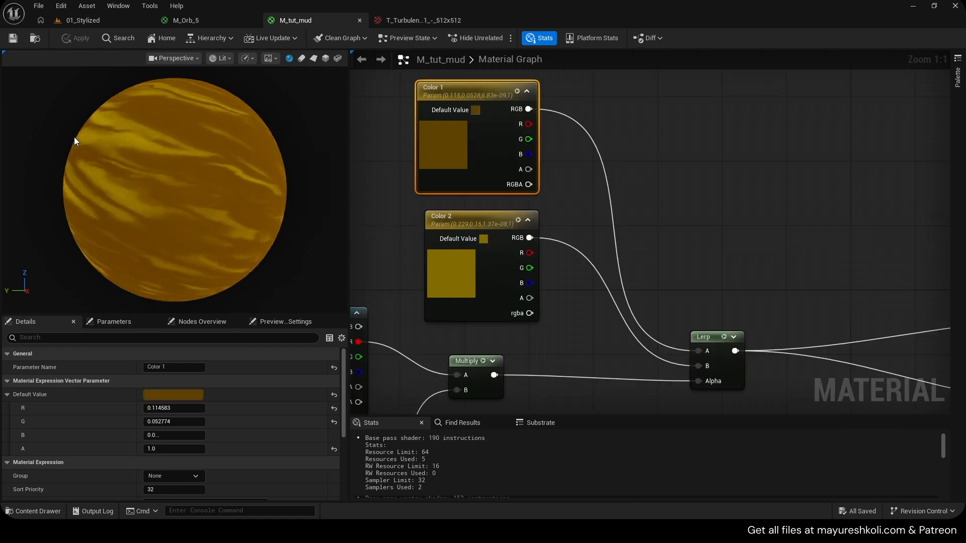
- Examine the colored mud material on the orb in the 01_Stylized level with no actor selected
click(93, 23)
right_drag(402, 151, 468, 171)
right_drag(359, 211, 403, 211)
right_drag(424, 140, 426, 162)
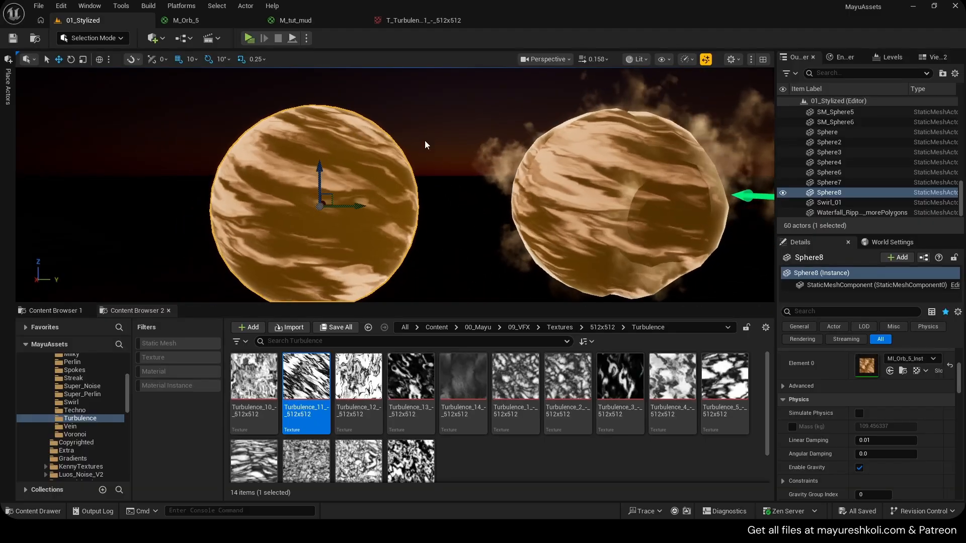
click(428, 140)
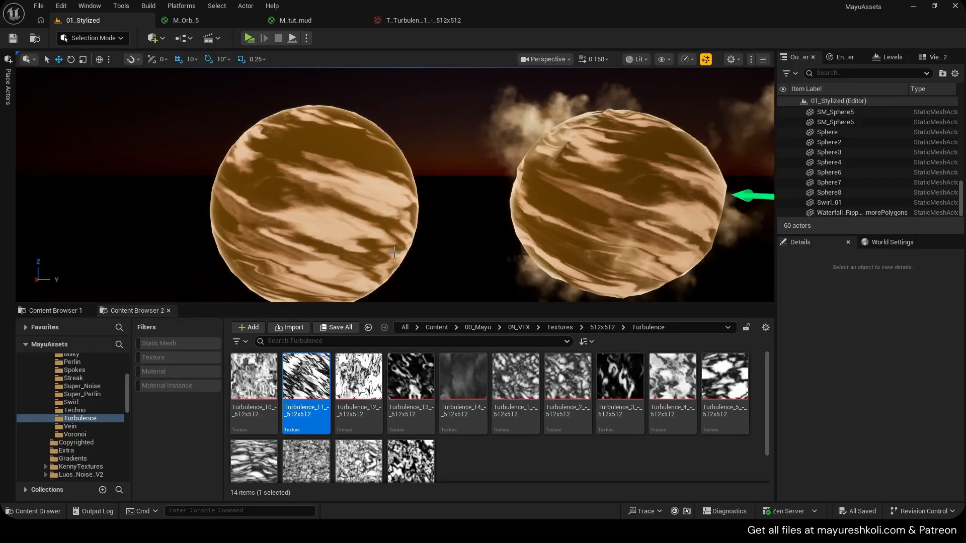
mouse_move(343, 115)
right_down()
mouse_move(342, 101)
mouse_move(343, 121)
mouse_move(347, 108)
right_up()
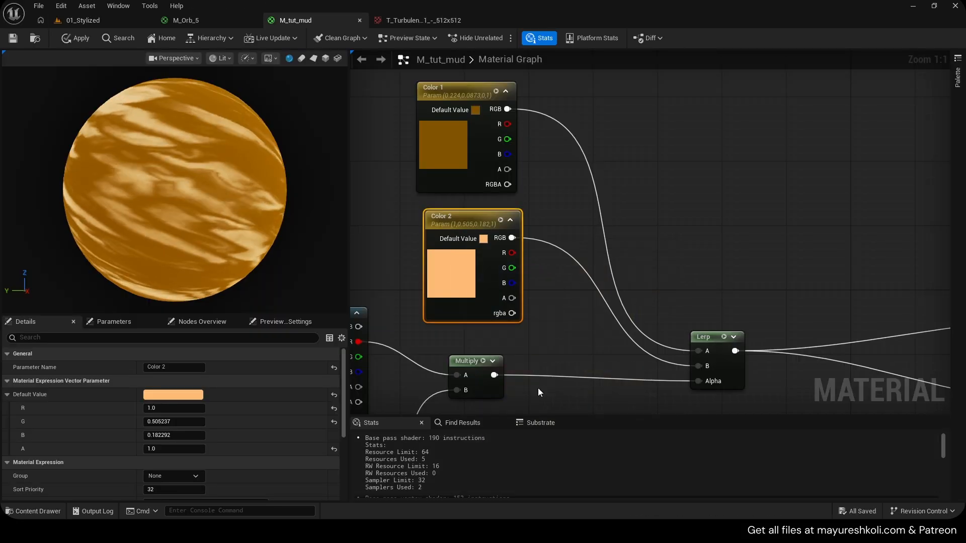
- Confirm Color 2 as hex FFBC76FF, set Color 1 to hex 825300FF, and save the material
double_click(460, 260)
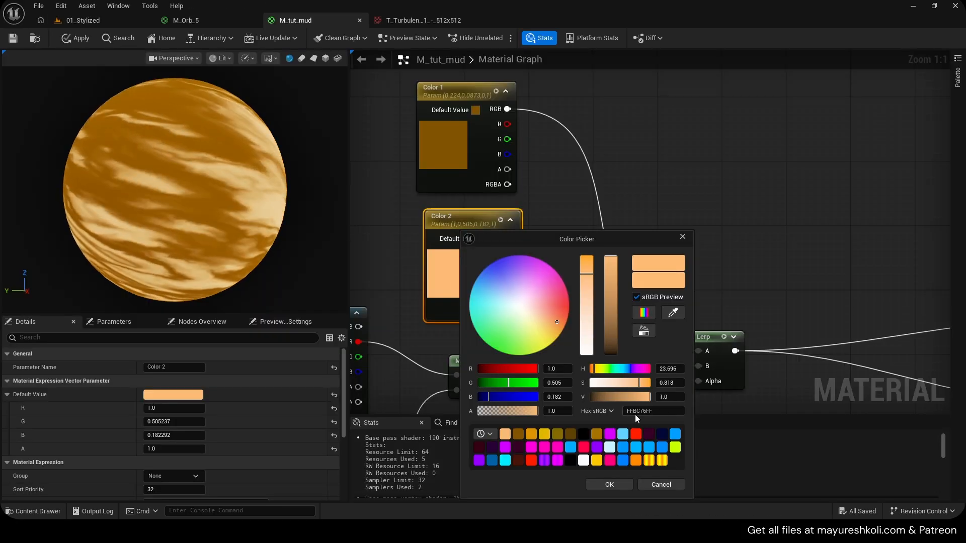
click(611, 483)
double_click(454, 162)
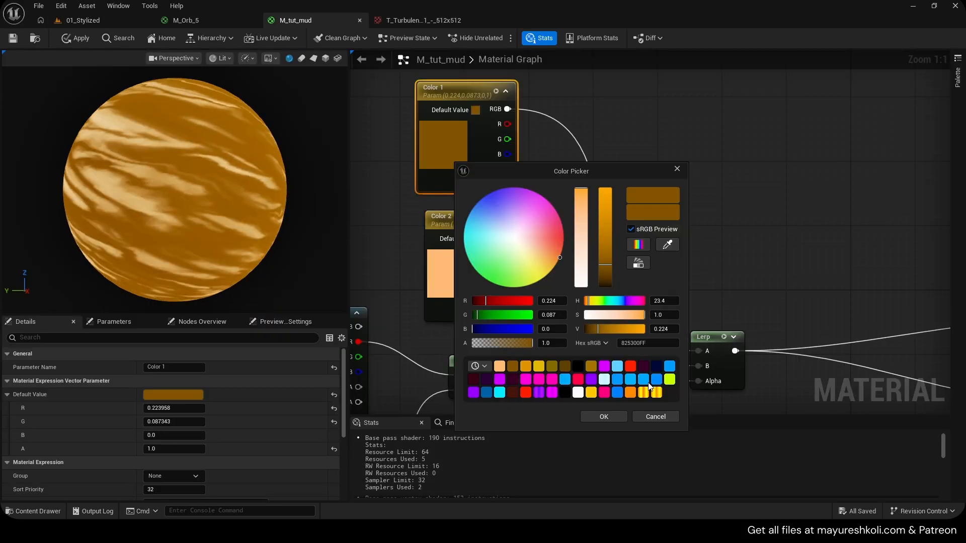
click(664, 343)
click(602, 417)
key(ctrl+s)
- Add a Fresnel node below the connection between the Lerp and the M_tut_mud output node
scroll(652, 224, down, 1)
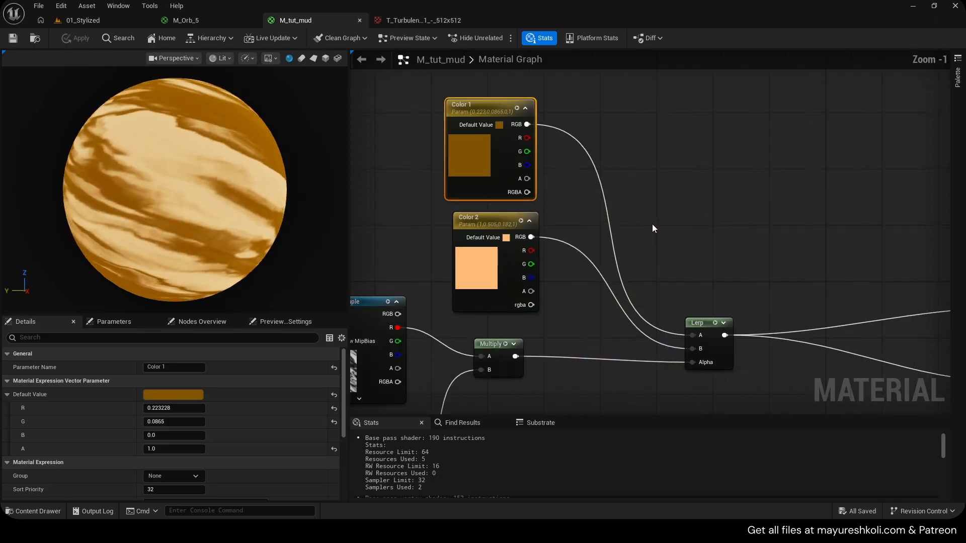
right_drag(652, 224, 533, 173)
right_drag(628, 208, 585, 224)
right_drag(657, 231, 661, 162)
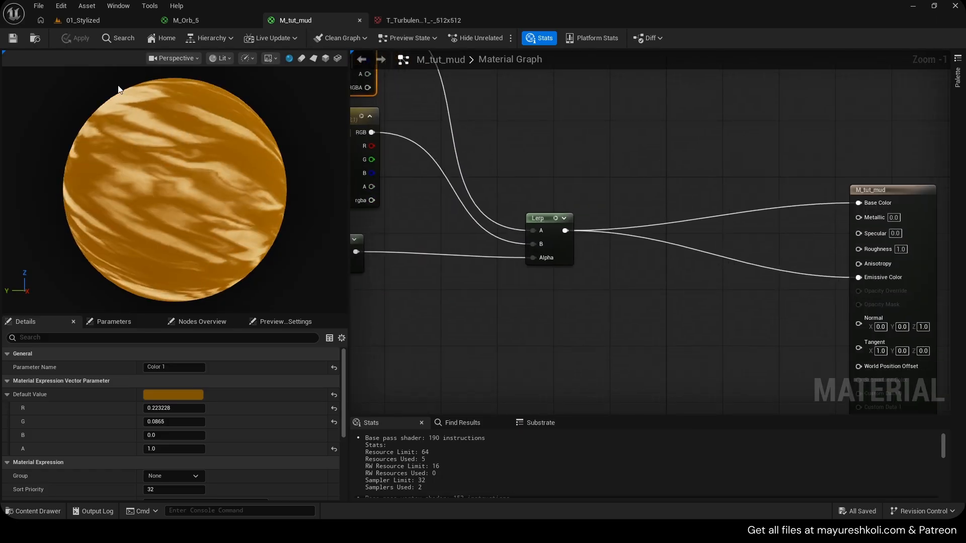
right_drag(584, 294, 548, 219)
right_click(577, 208)
scroll(565, 237, up, 1)
click(566, 236)
right_click(573, 216)
text(fres)
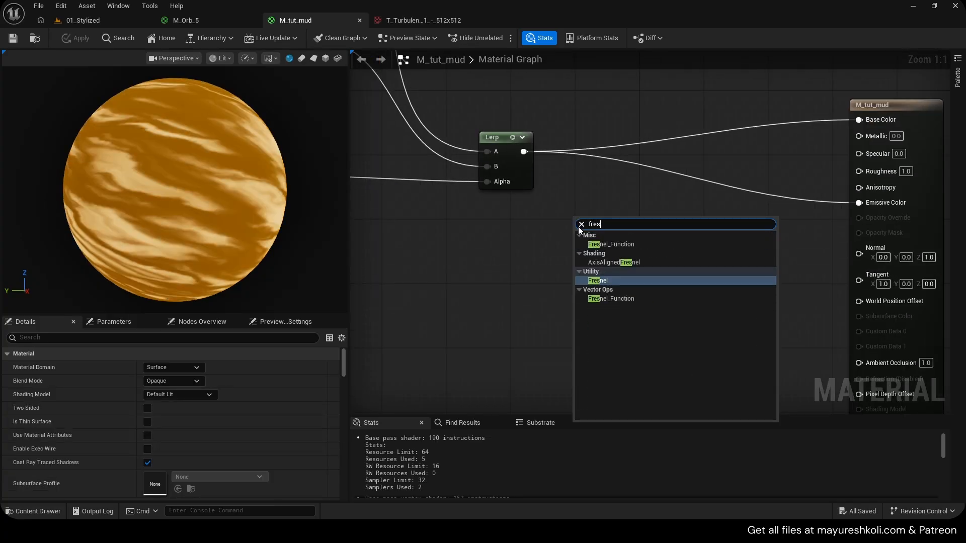
click(610, 280)
- Connect the Fresnel output to Base Color and Emissive Color, save the material, and inspect the rim effect in the preview
right_drag(610, 279, 475, 318)
drag(518, 272, 724, 159)
drag(518, 272, 727, 243)
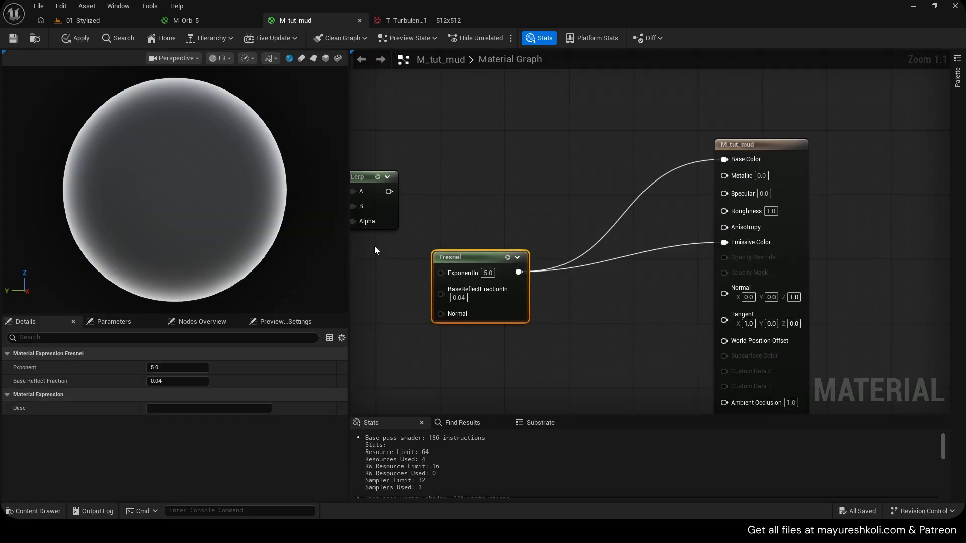
key(ctrl+s)
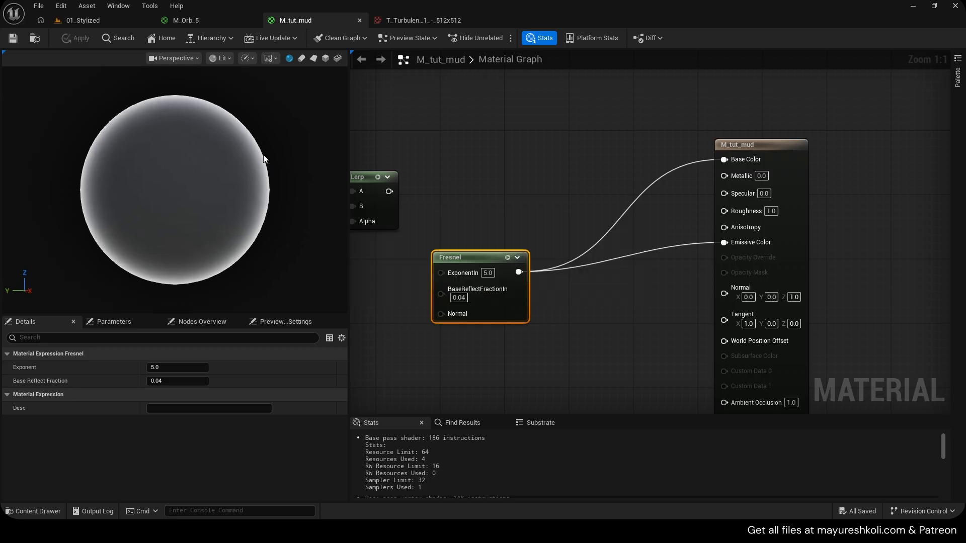
scroll(199, 185, up, 2)
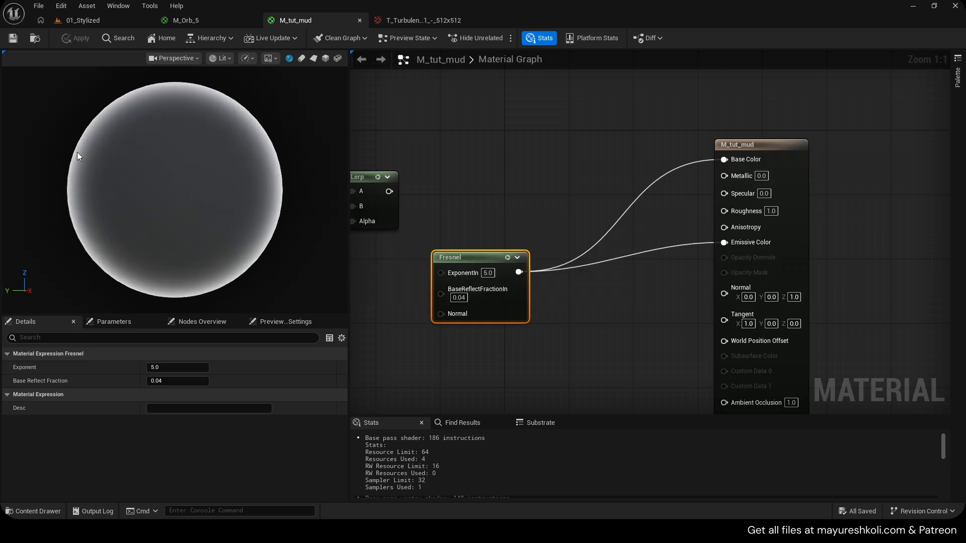
scroll(126, 177, up, 2)
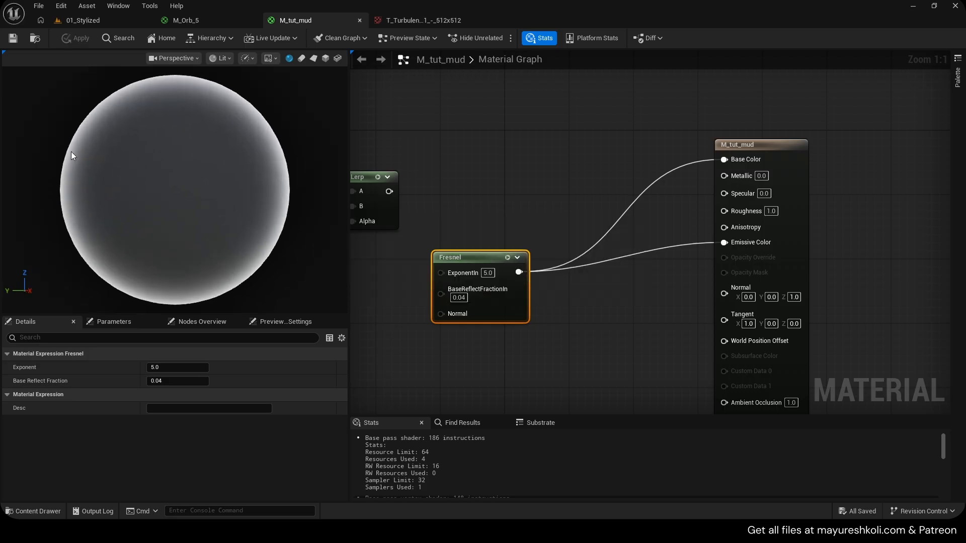
scroll(63, 161, down, 1)
- Reposition the Fresnel node and link its output to a new Power node instead of the material's Base Color and Emissive Color
drag(473, 257, 506, 258)
right_drag(515, 245, 466, 224)
drag(454, 236, 431, 227)
right_drag(480, 243, 567, 247)
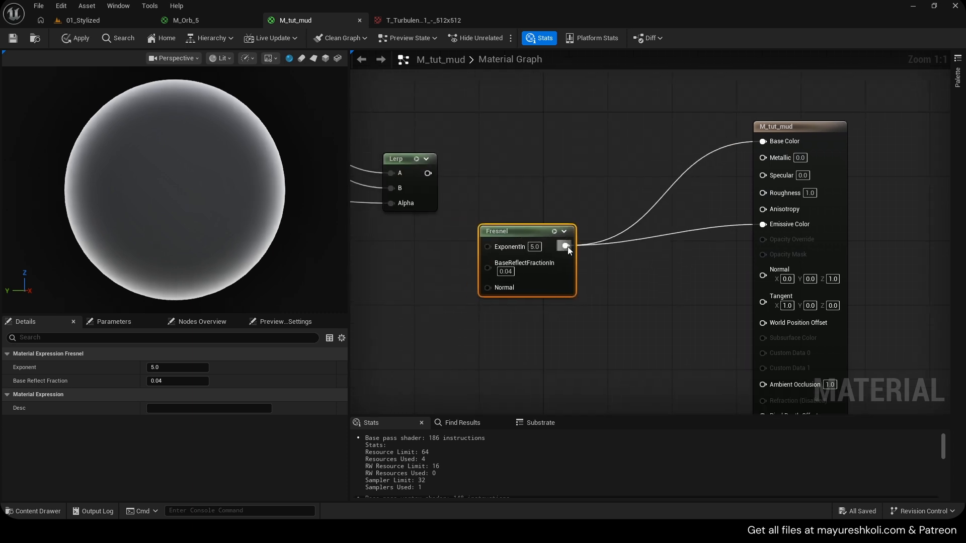
drag(567, 246, 613, 255)
text(power)
key(Return)
key(Tab)
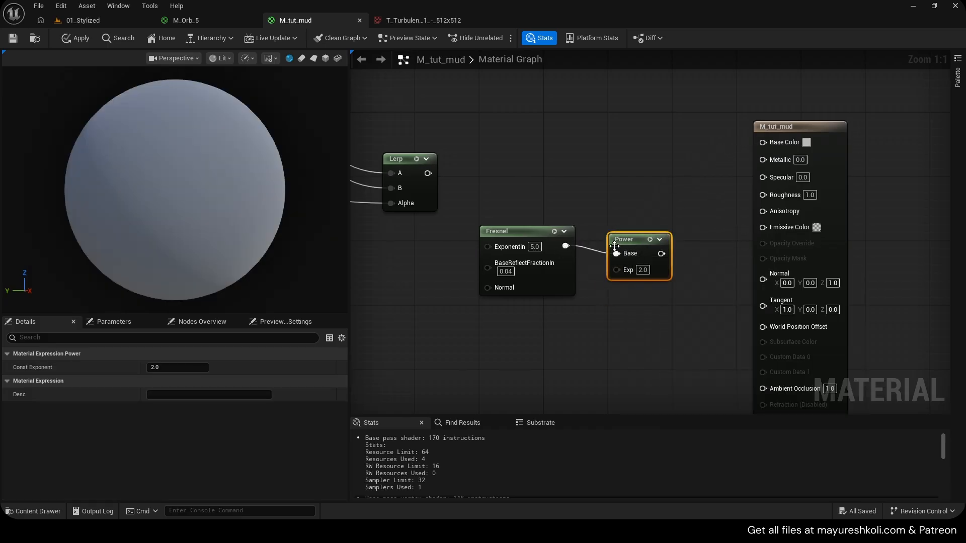
- Preview the Fresnel and Power nodes separately, and set the Fresnel's ExponentIn to 2
click(555, 232)
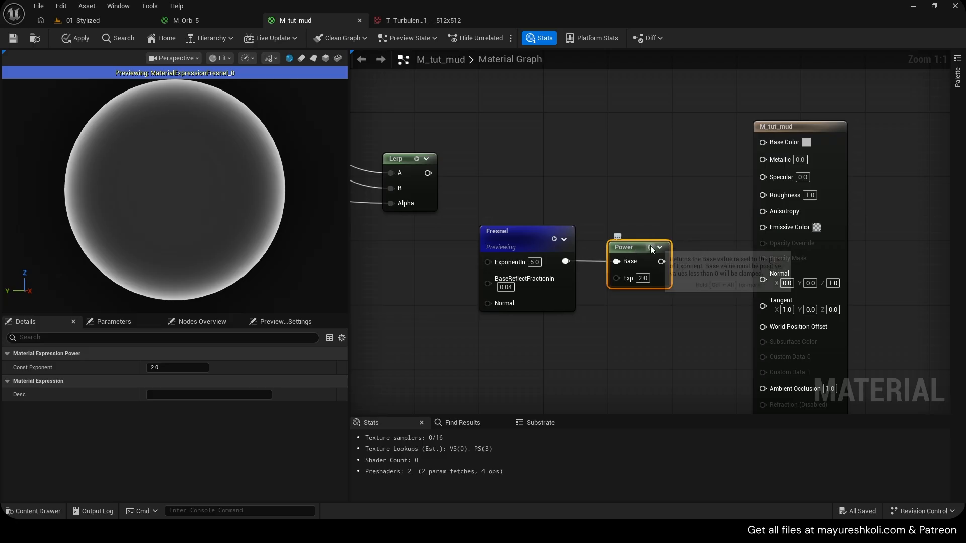
click(651, 248)
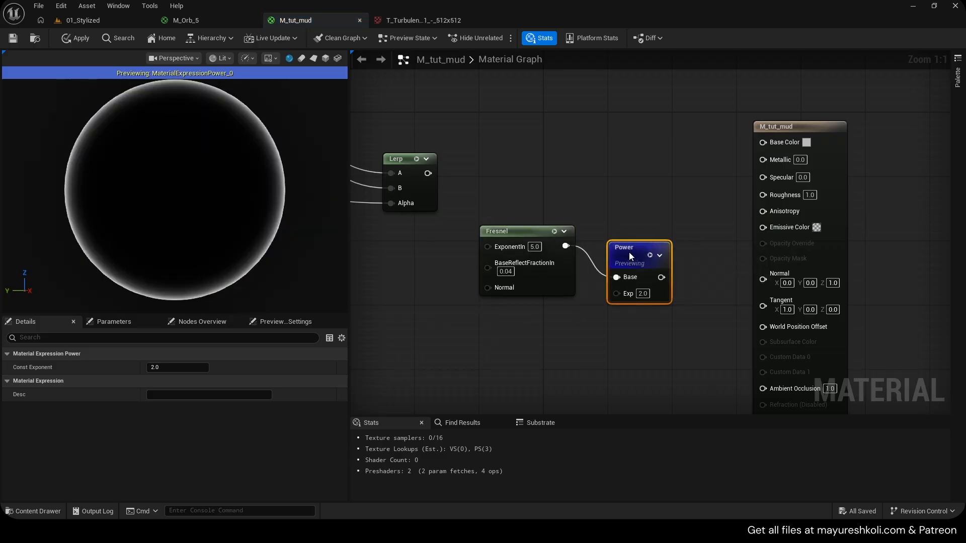
right_drag(591, 212, 618, 197)
click(581, 215)
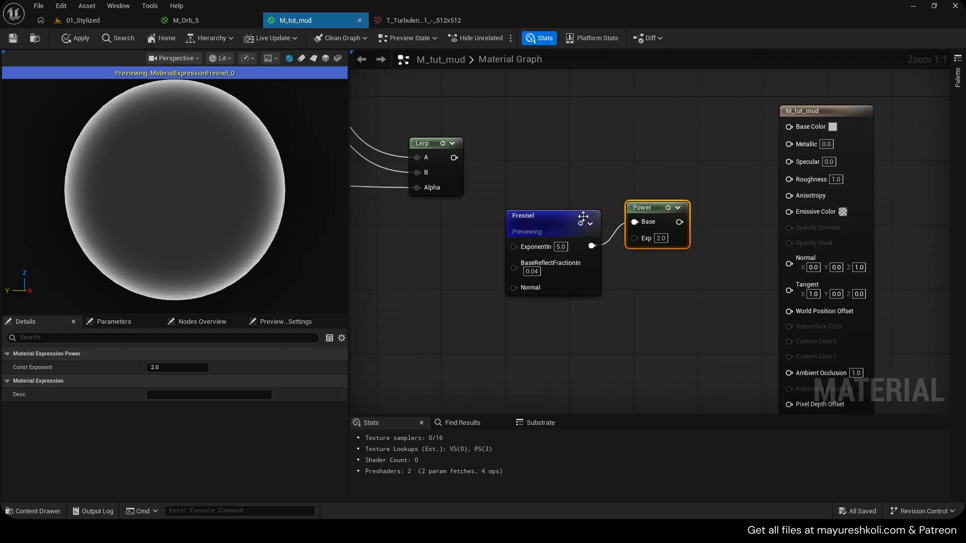
text(2)
click(485, 230)
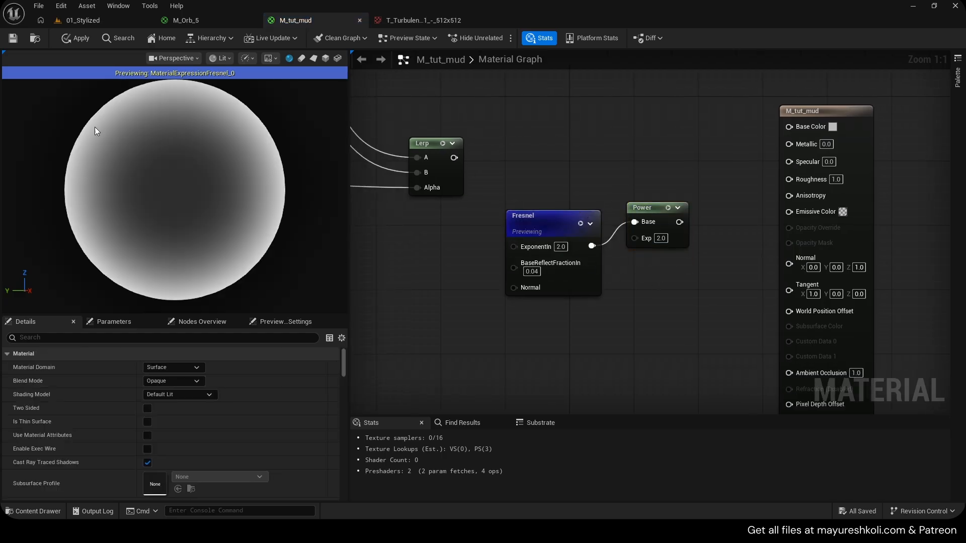
- Preview the Power node and set its Exp to 3
click(668, 207)
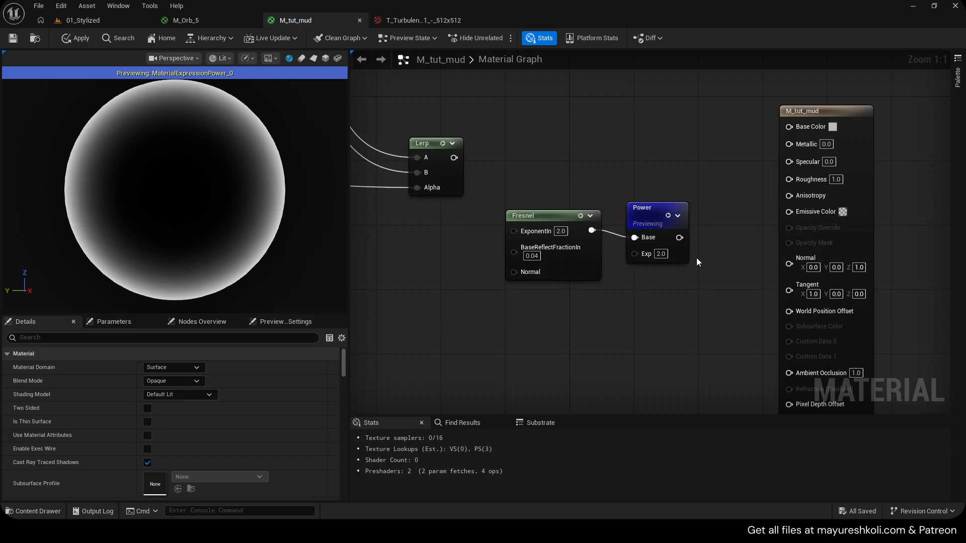
text(3)
key(Return)
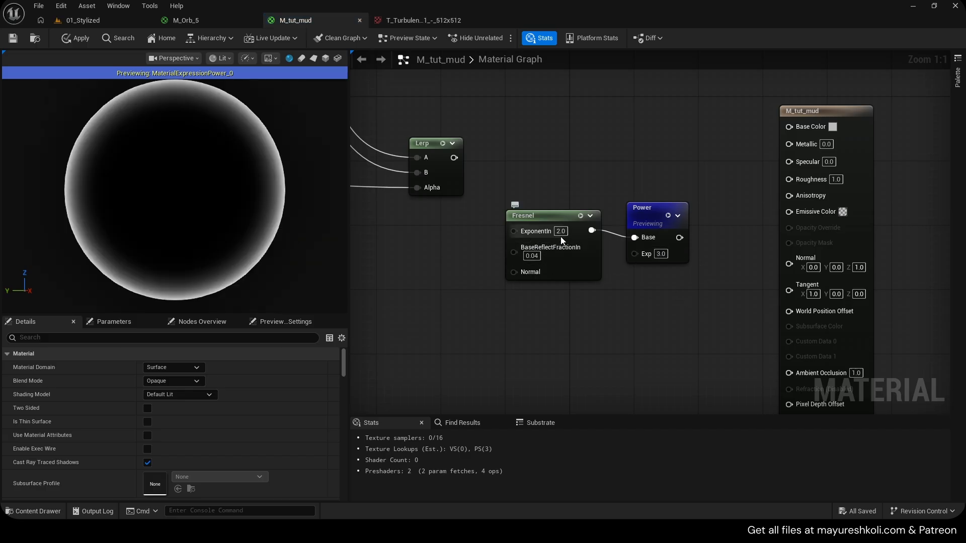
- Test the Fresnel with an ExponentIn of 1, and restore it to 2
click(561, 233)
text(1)
key(Return)
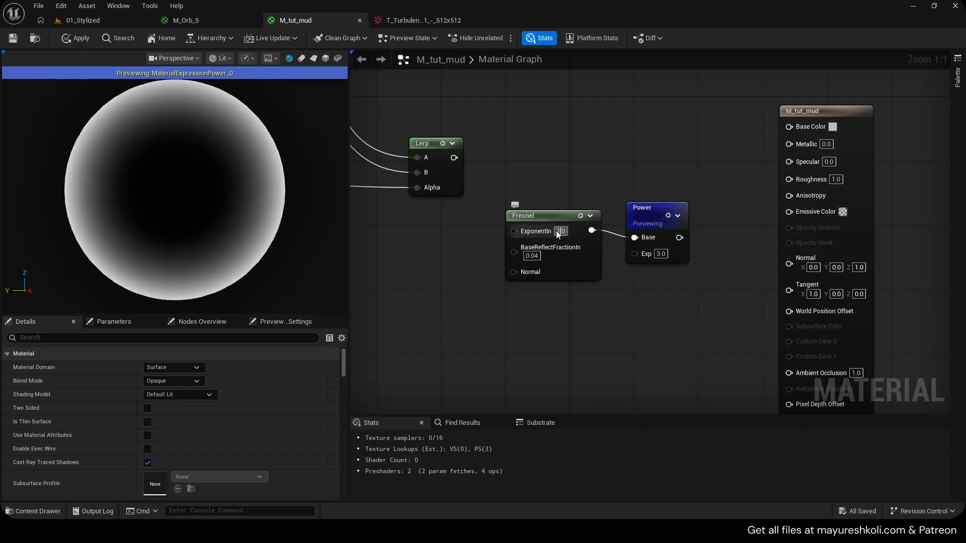
text(2)
key(Return)
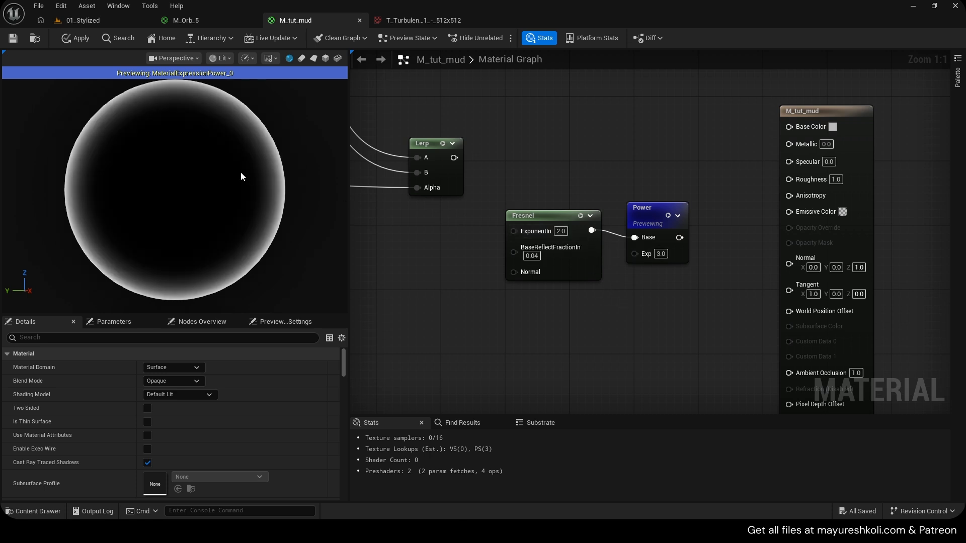
- Stop previewing the Power node, and move the Fresnel and Power nodes together to below the Lerp
click(672, 212)
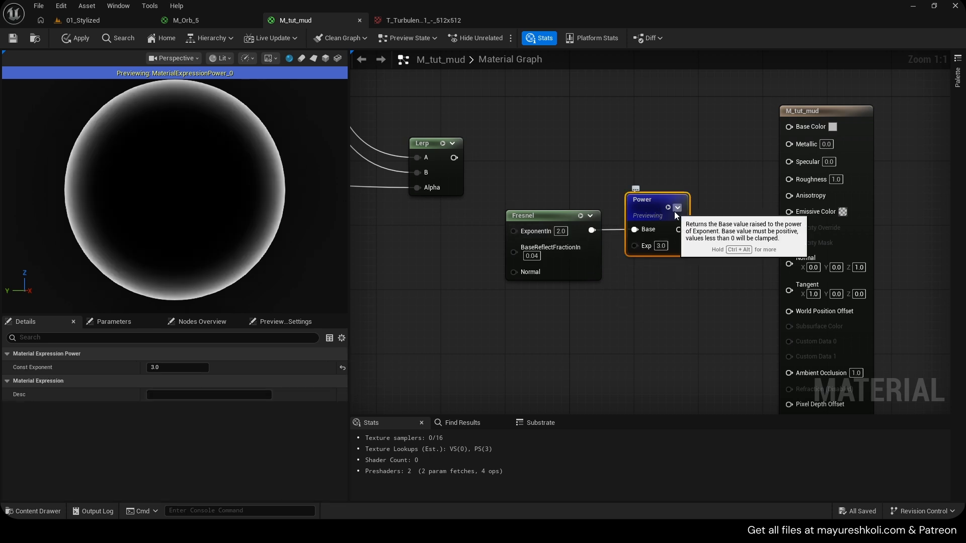
key(space)
drag(533, 175, 651, 234)
drag(655, 198, 505, 319)
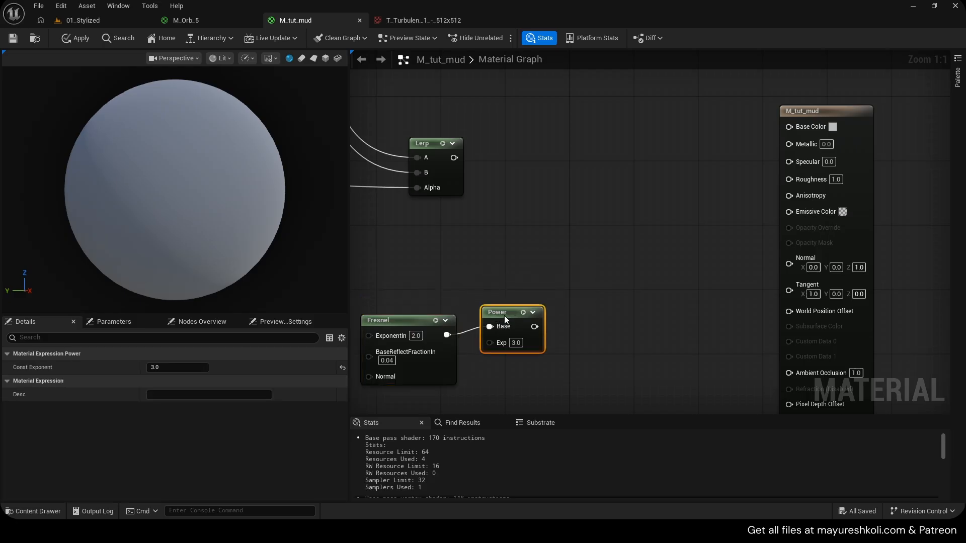
- Multiply the Lerp output by the Power output in a new Multiply node, and preview the result
click(620, 230)
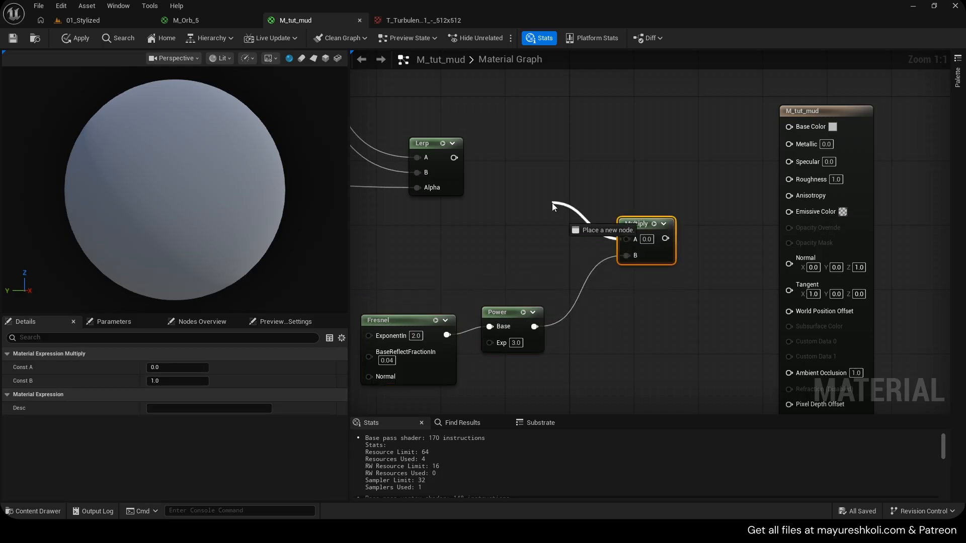
drag(552, 204, 461, 162)
key(space)
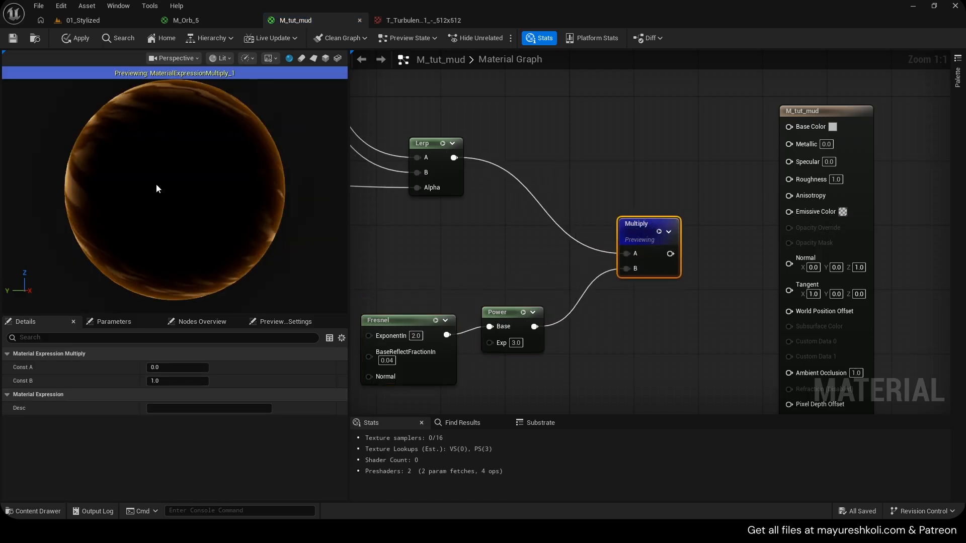
right_drag(517, 236, 553, 202)
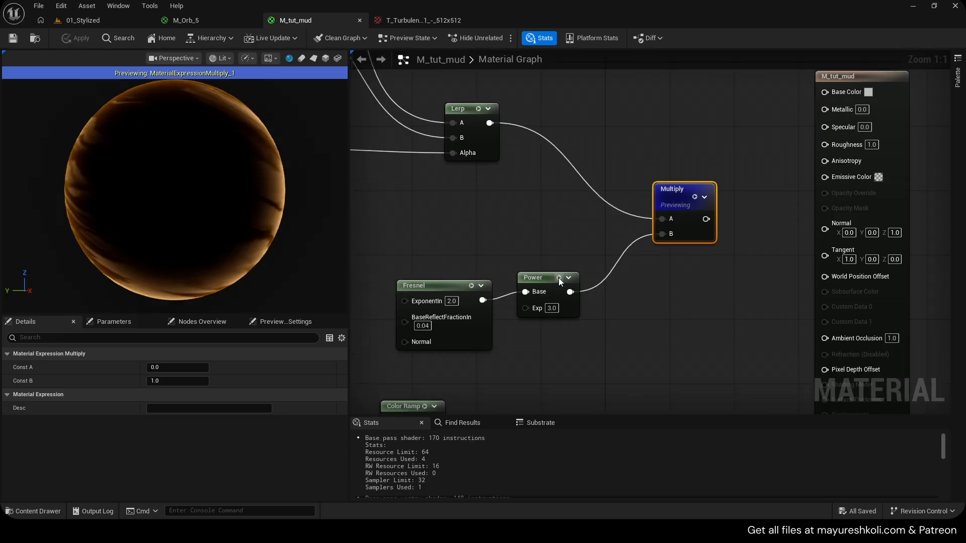
- Compare the Power and Multiply previews, move the Multiply node down beside the Power, and preview the Lerp
click(558, 278)
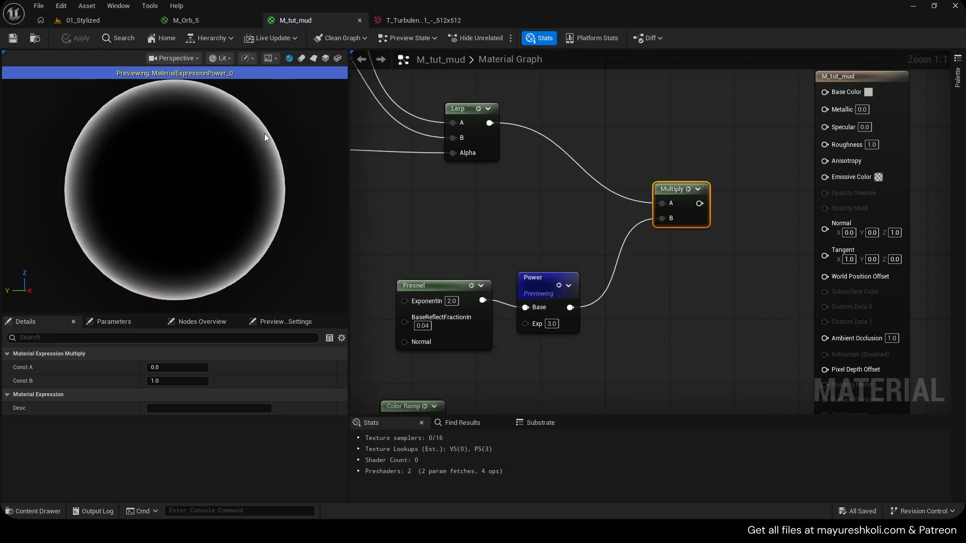
click(686, 188)
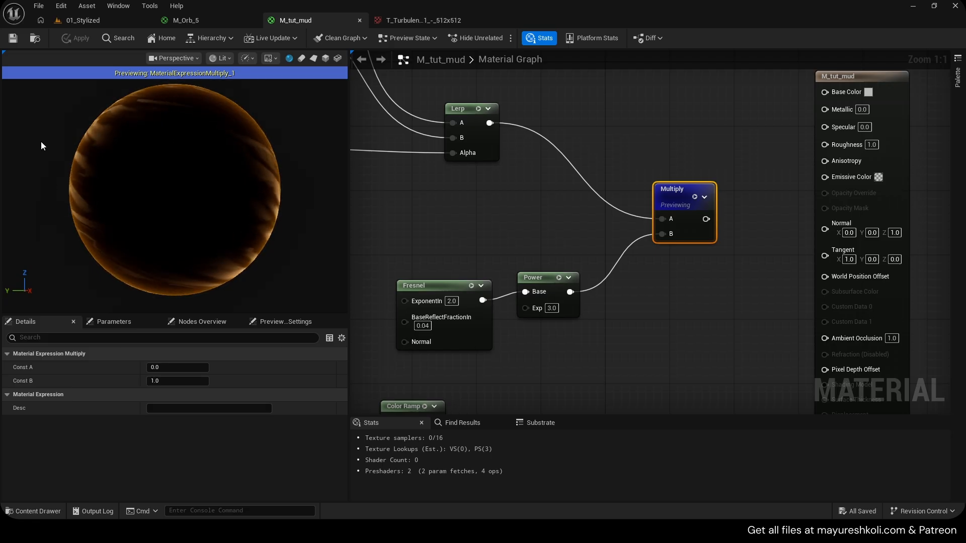
scroll(175, 191, down, 1)
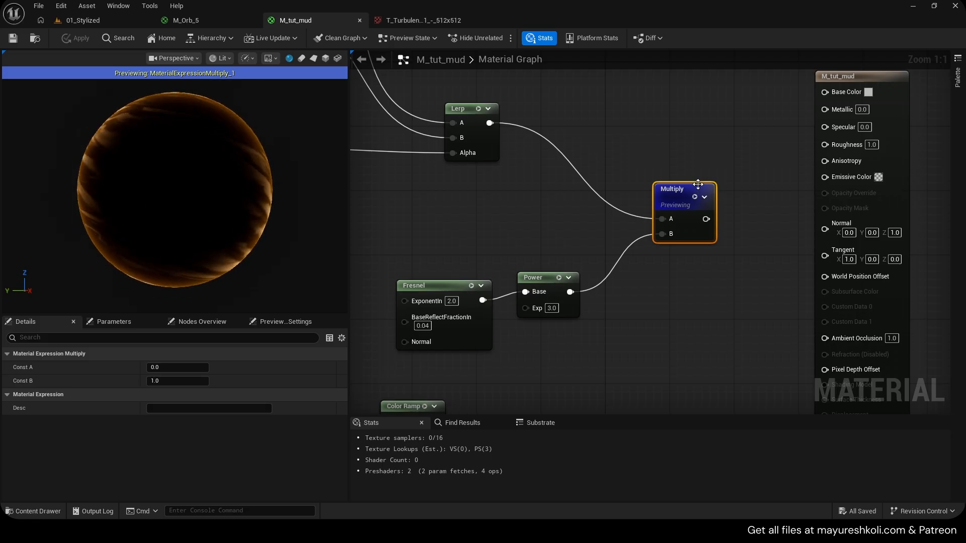
drag(698, 184, 665, 241)
right_drag(665, 241, 649, 267)
key(space)
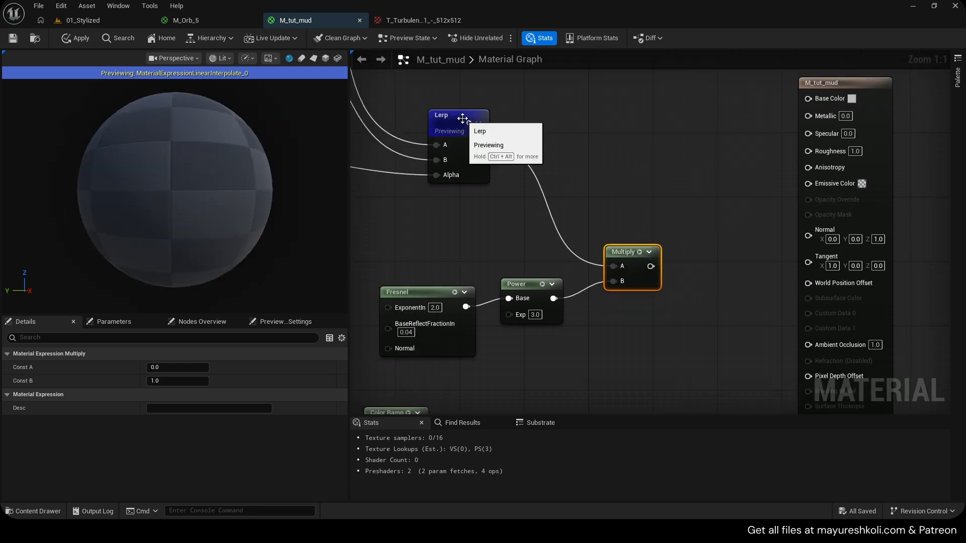
- Create an Add node with the Lerp in A and the Multiply in B, preview it, and reposition the Multiply
drag(650, 267, 694, 230)
click(640, 251)
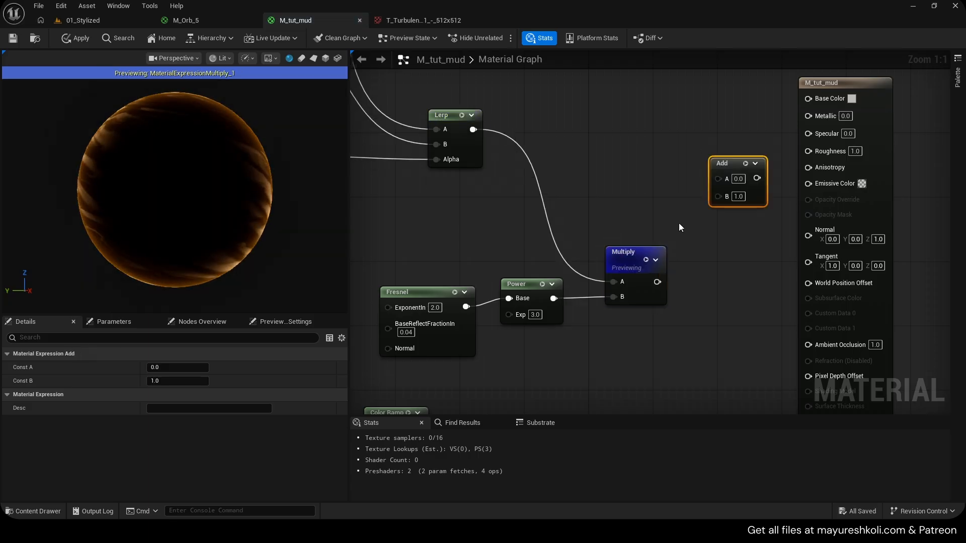
click(732, 165)
right_drag(666, 186, 620, 211)
drag(685, 191, 693, 168)
drag(590, 279, 593, 303)
drag(546, 280, 600, 347)
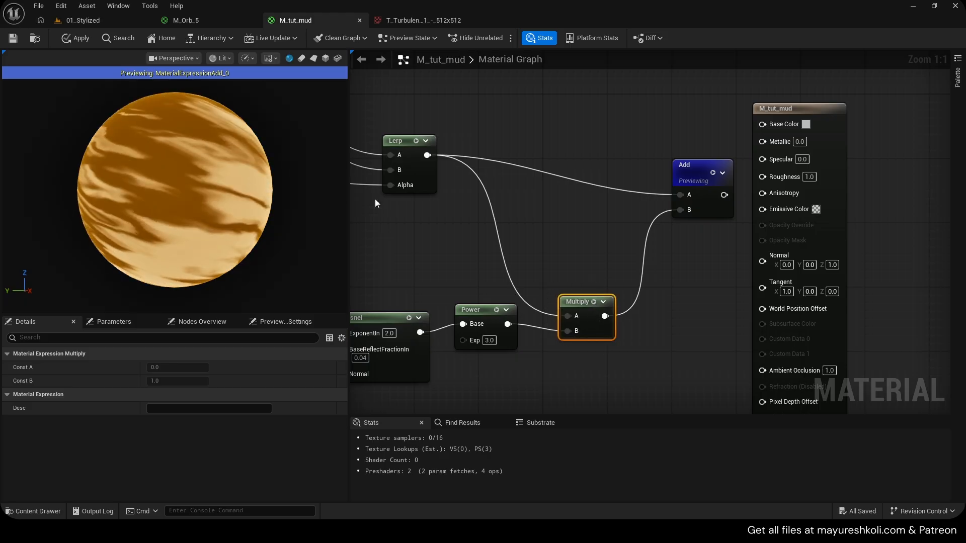
- Save the material, and straighten the connections between the Fresnel, Power and Multiply nodes
key(ctrl+s)
drag(567, 302, 567, 294)
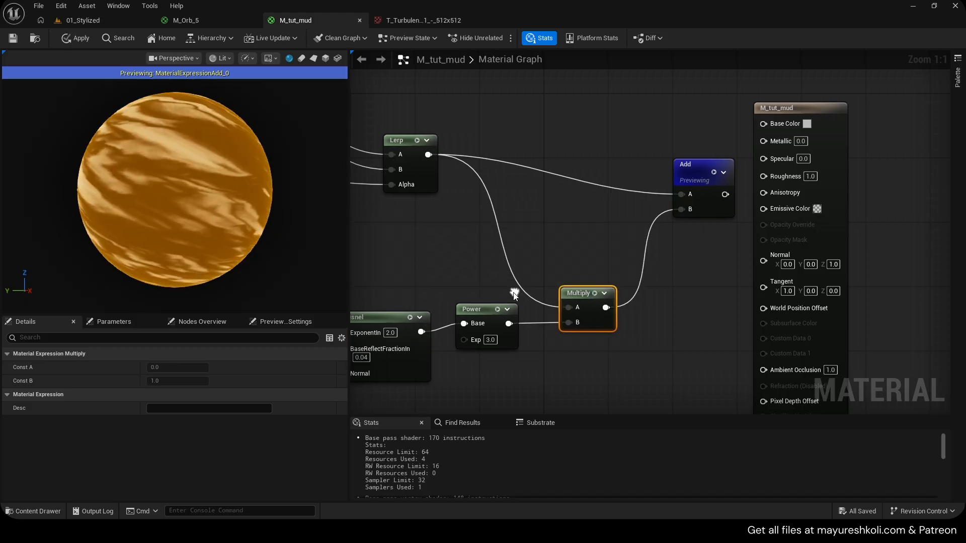
right_drag(513, 290, 583, 238)
drag(433, 221, 679, 339)
key(q)
right_drag(632, 198, 593, 235)
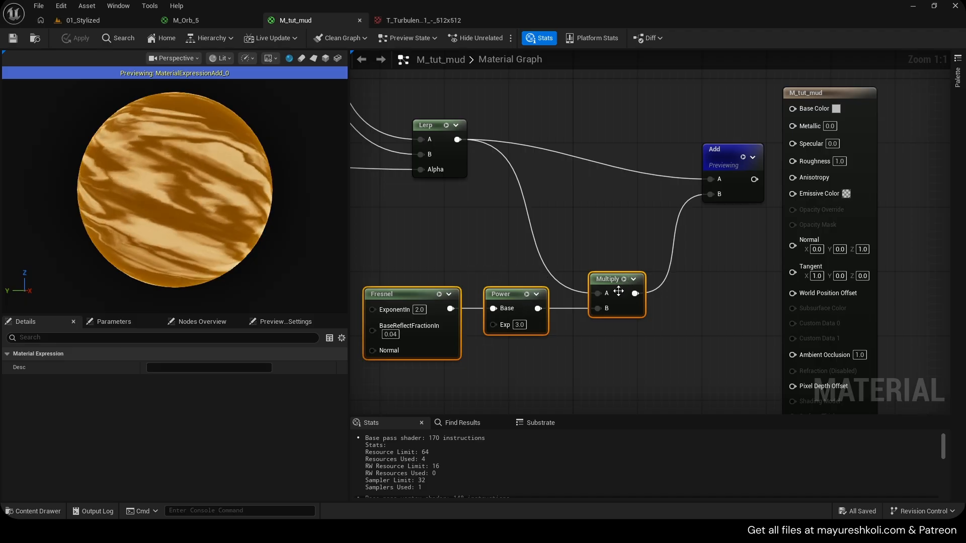
- Preview the Power, Multiply and Lerp nodes one after another to compare their outputs
key(space)
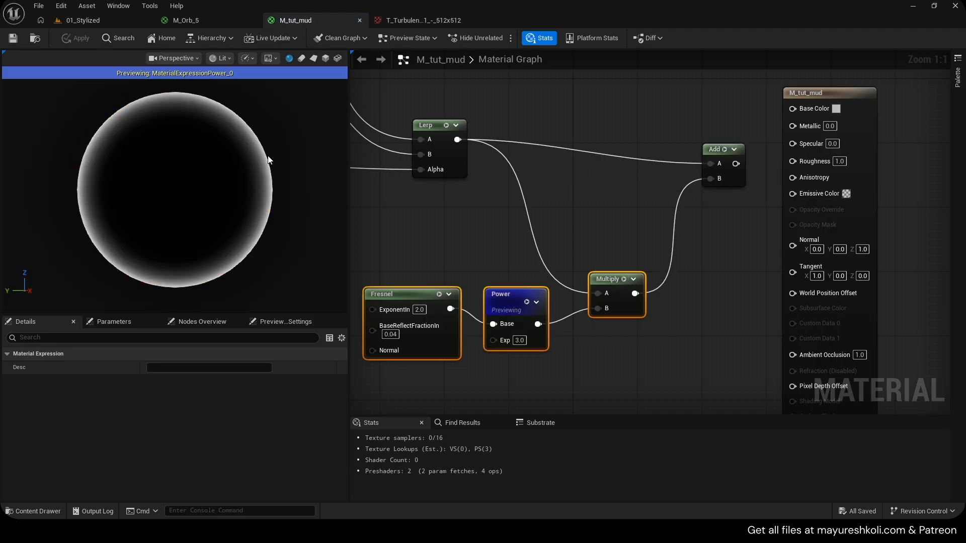
click(528, 303)
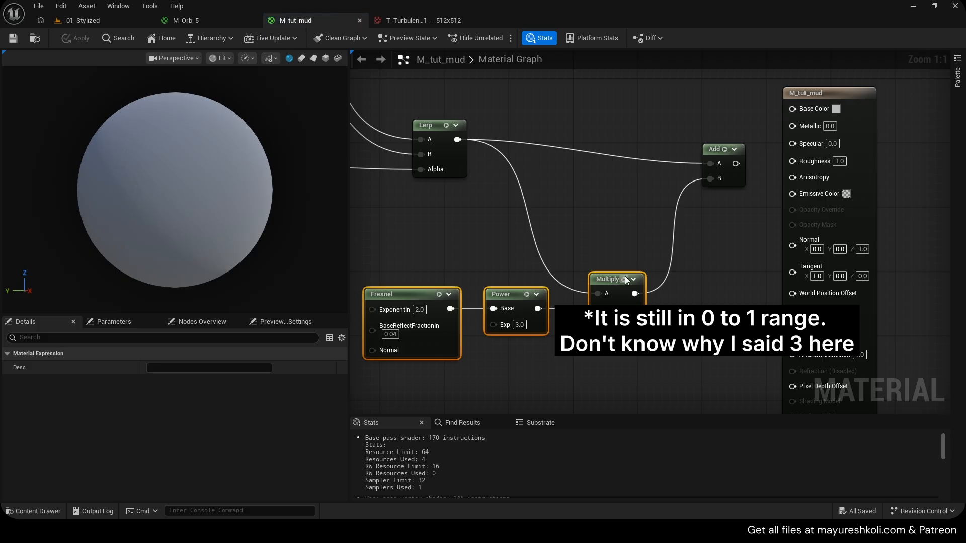
key(space)
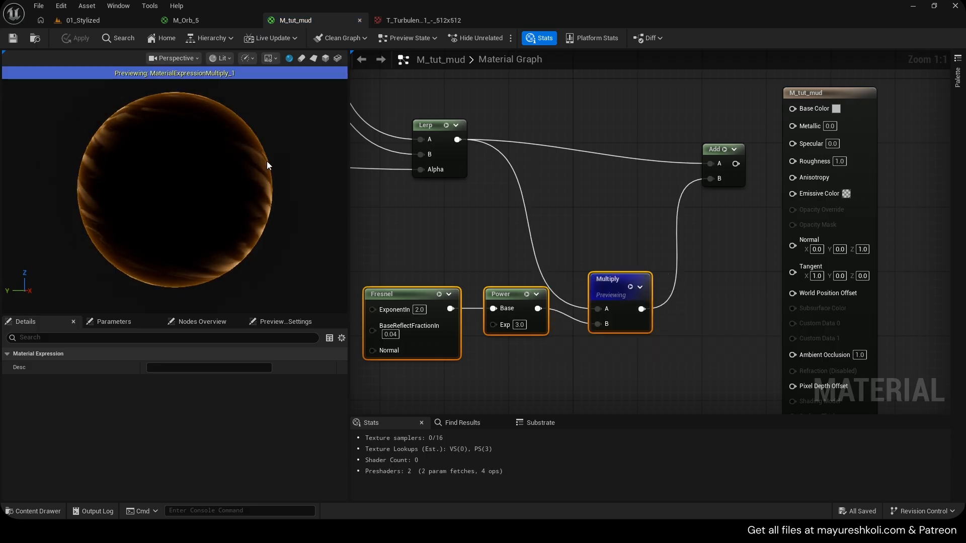
click(446, 125)
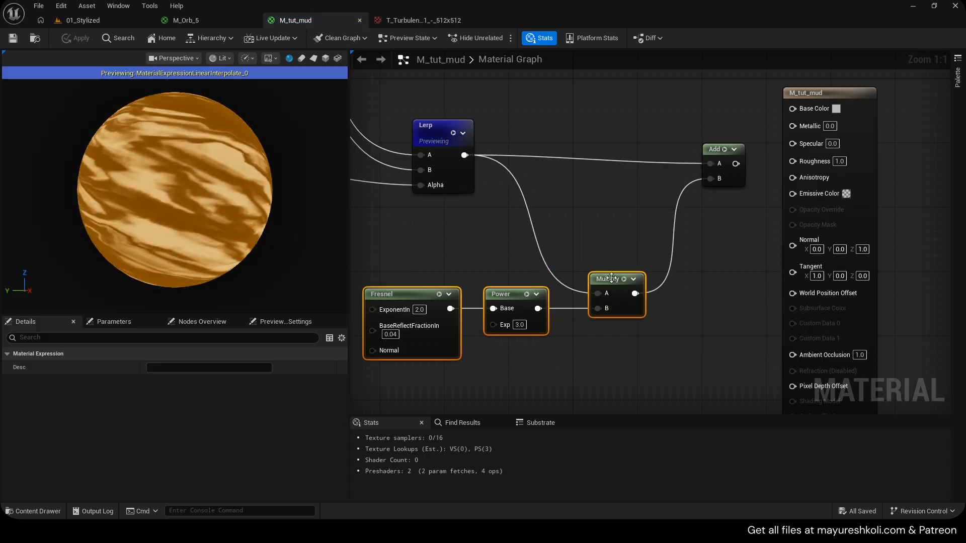
- Insert a second Multiply with B set to 20 between the first Multiply and the Add's B, and preview the Add
drag(612, 278, 727, 267)
click(594, 278)
key(m)
click(655, 258)
click(691, 317)
text(20)
key(Return)
drag(714, 178, 712, 179)
right_drag(615, 211, 551, 194)
click(593, 158)
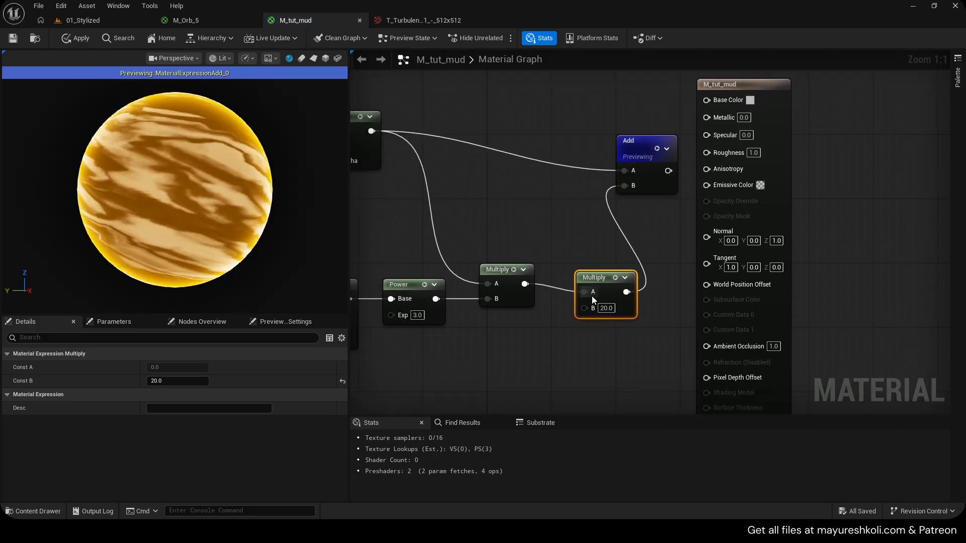
- Set the second Multiply's B to 10
click(606, 308)
text(10)
click(553, 309)
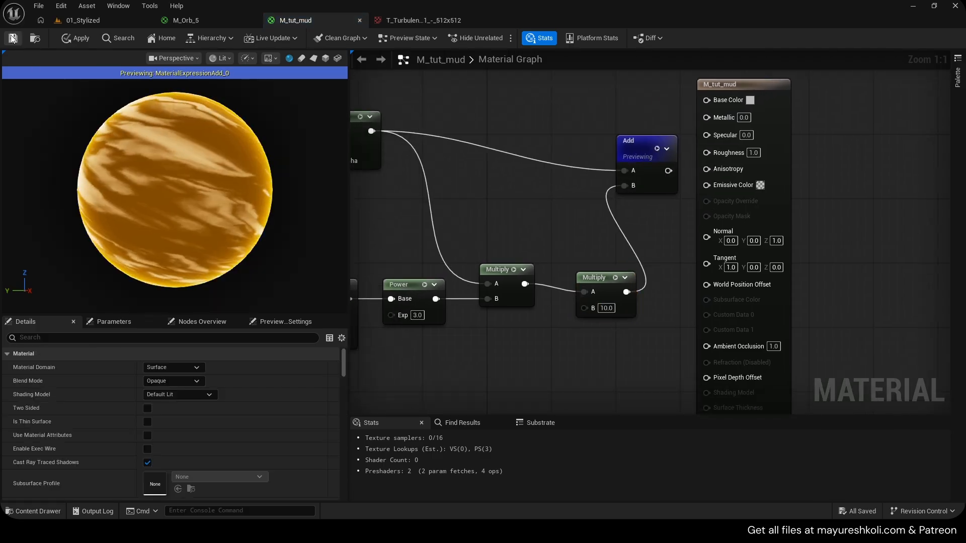
- Set the second Multiply's B to 5, connect the Add to Base Color and Emissive Color, and apply the material
right_drag(487, 224, 569, 240)
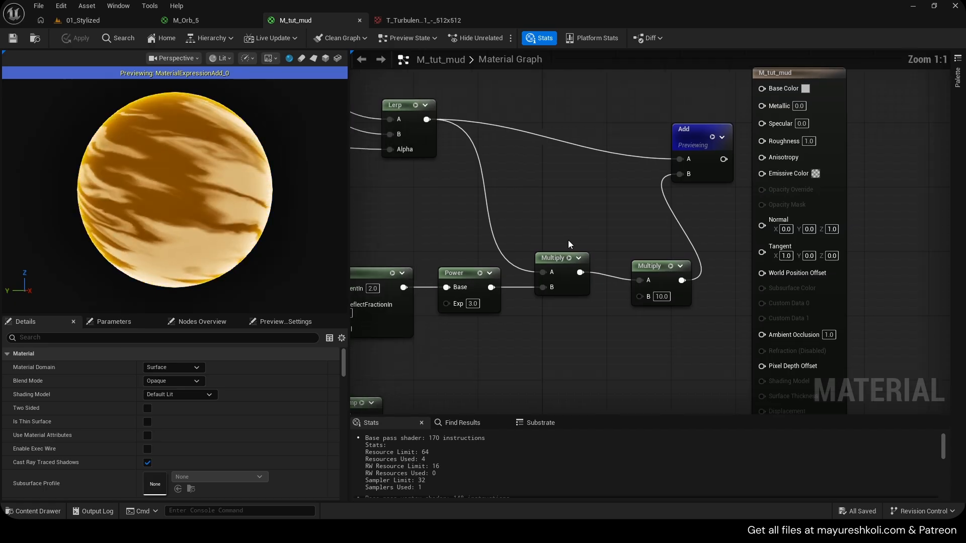
drag(620, 152, 681, 96)
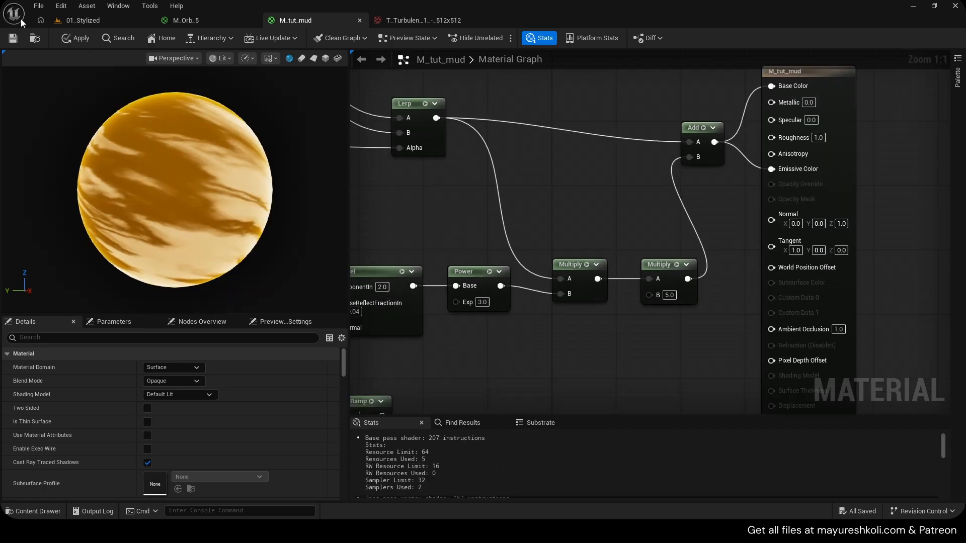
click(65, 35)
scroll(144, 177, down, 3)
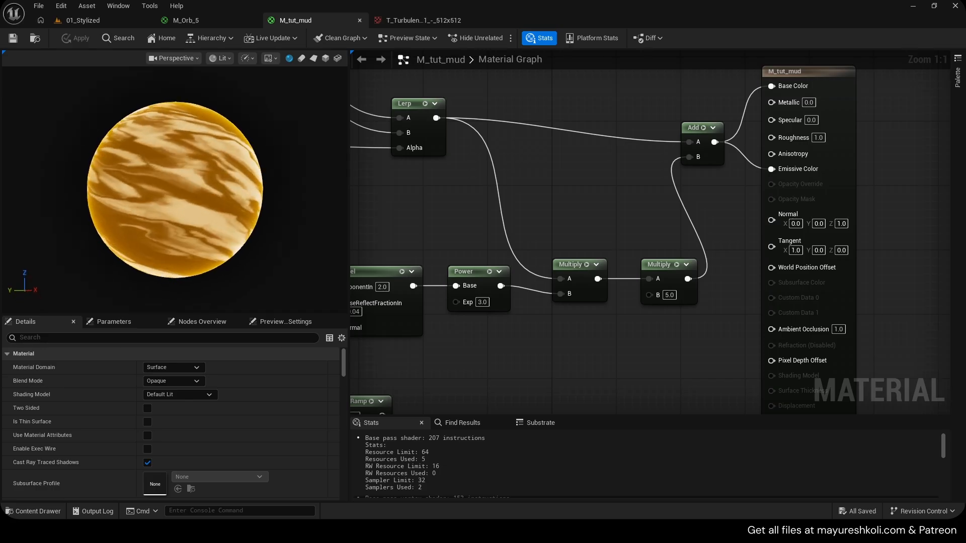
scroll(174, 190, up, 3)
scroll(174, 190, down, 1)
- Straighten the connections from the Fresnel and Power to the Multiply nodes
right_drag(481, 233, 605, 203)
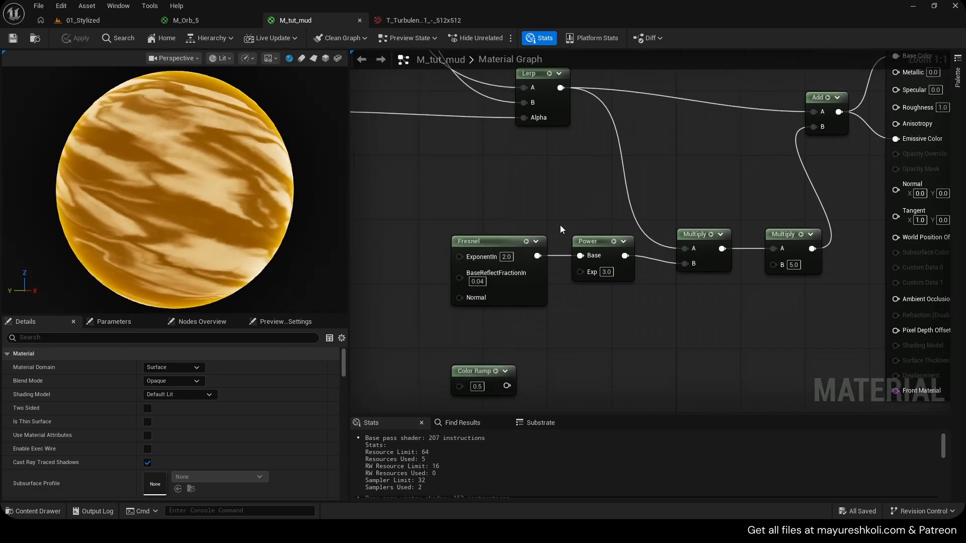
drag(528, 216, 693, 289)
key(q)
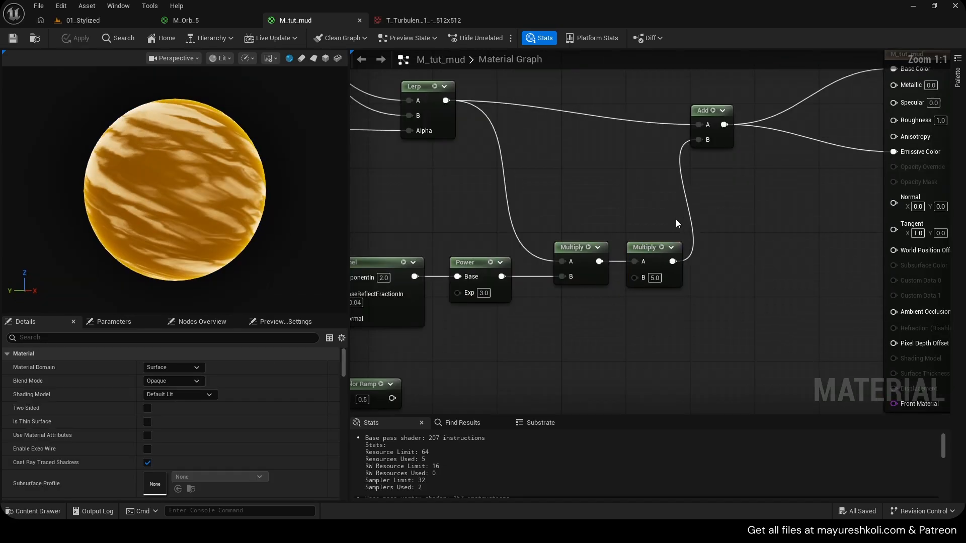
- Promote the second Multiply's B input to a parameter named "Frensle Intensity", placed below the Multiply nodes
right_drag(675, 219, 818, 175)
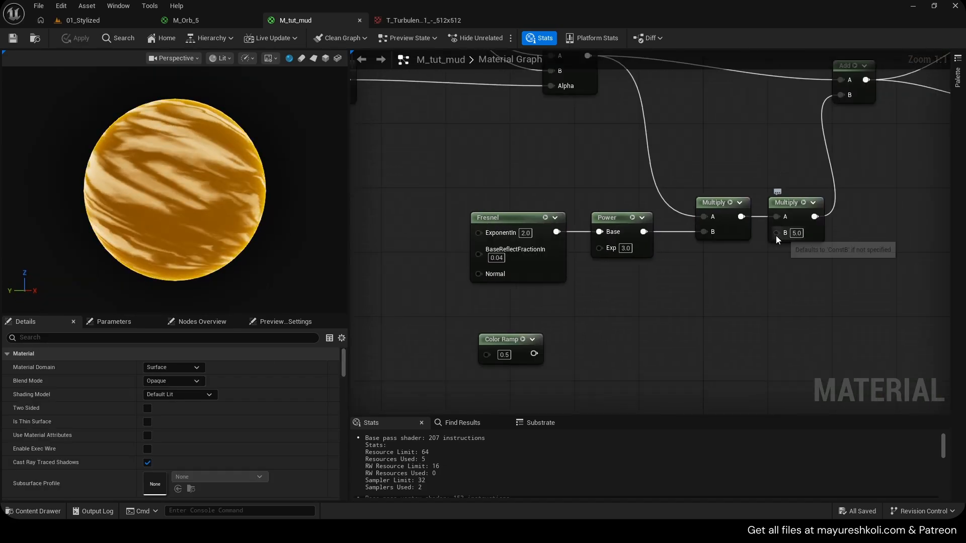
right_click(777, 235)
click(821, 321)
drag(745, 208, 709, 316)
key(F2)
text(Frens)
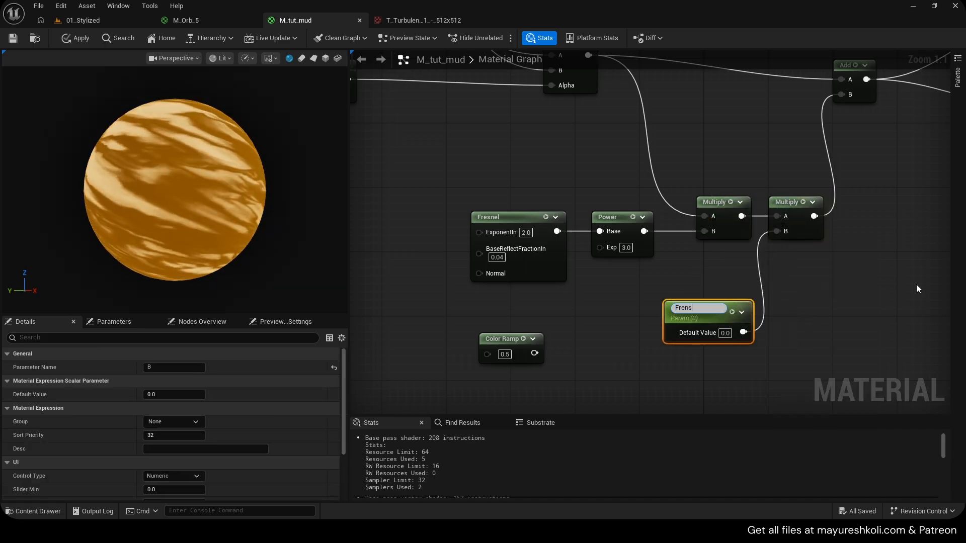
text(le Intensity)
key(Return)
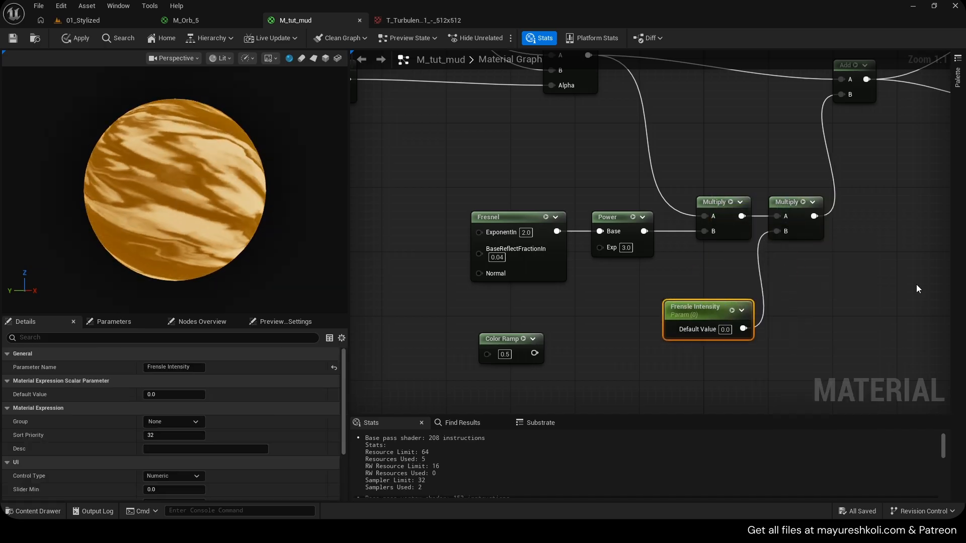
- Set the Frensle Intensity parameter's default value to 5, and move its node slightly closer to the Multiply nodes
click(725, 330)
text(5)
click(796, 319)
mouse_move(695, 307)
mouse_down()
mouse_move(679, 300)
mouse_move(703, 292)
mouse_up()
- Delete the unused Color Ramp node and save the material
click(511, 339)
key(Delete)
scroll(566, 337, down, 2)
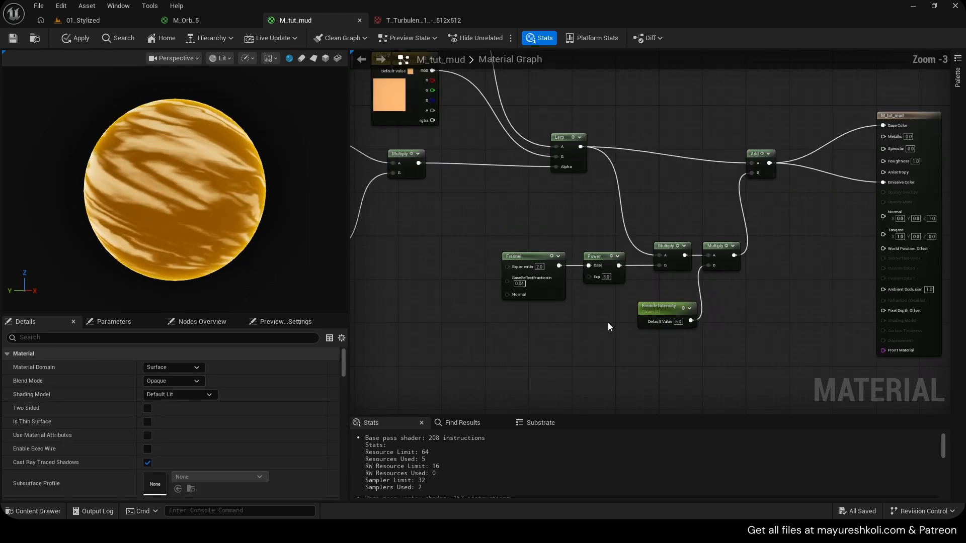
scroll(700, 335, up, 2)
key(ctrl+s)
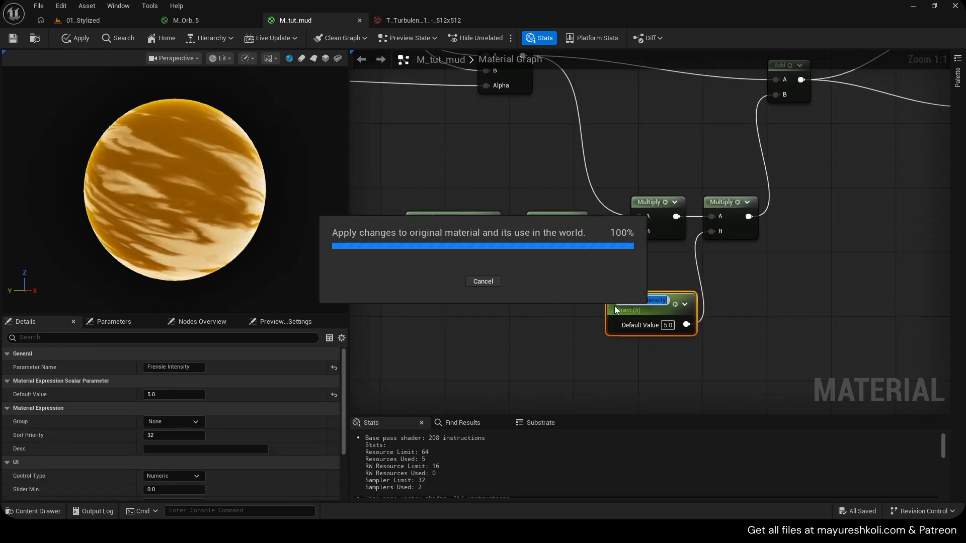
- Examine the Fresnel and Power inputs, and the Panner and Texture Sample nodes at the start of the graph
right_drag(540, 247, 626, 282)
drag(666, 313, 666, 312)
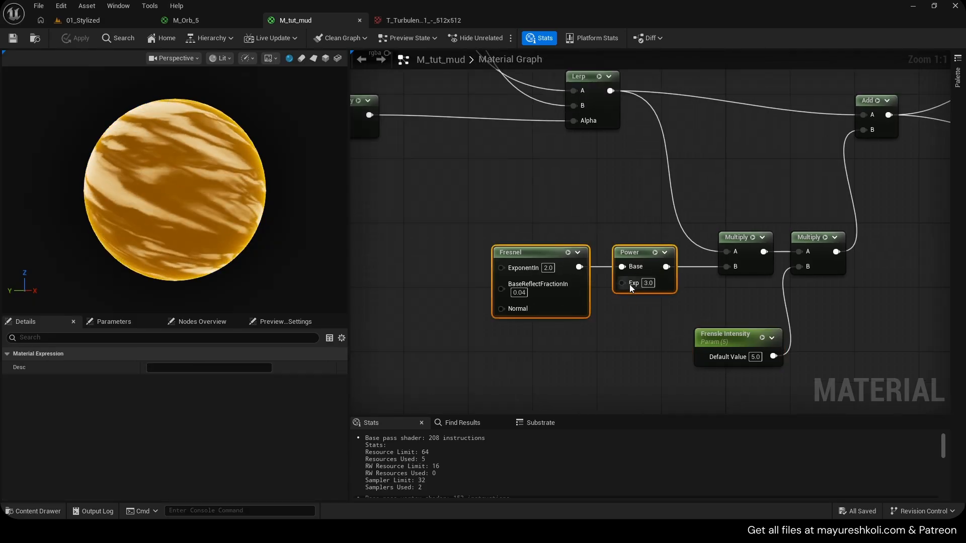
drag(627, 286, 600, 357)
click(432, 276)
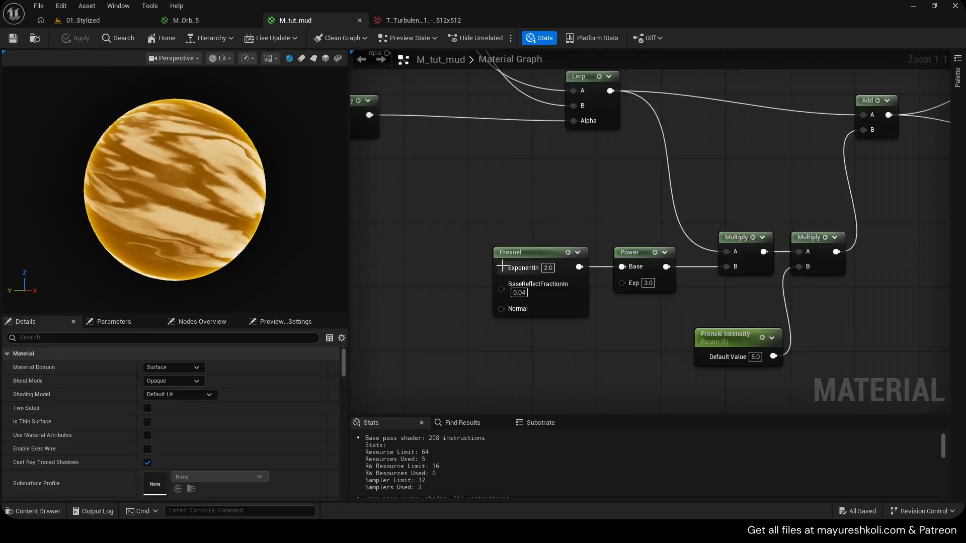
drag(438, 256, 435, 245)
scroll(435, 241, down, 1)
click(435, 241)
scroll(428, 237, down, 5)
right_drag(382, 222, 693, 285)
scroll(643, 284, up, 4)
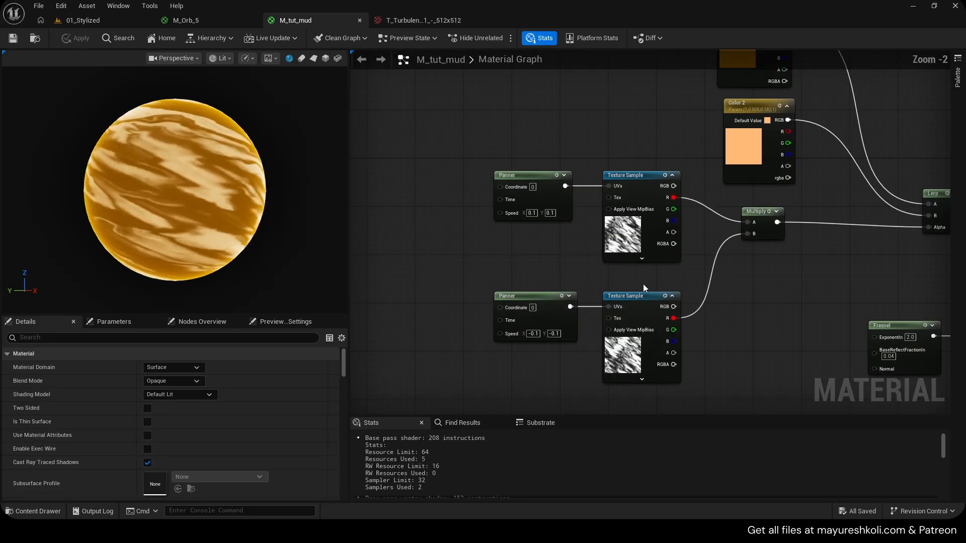
scroll(643, 284, up, 2)
- Examine the conversion options of the upper Texture Sample and the coordinate, time and speed inputs of both Panners
right_click(636, 147)
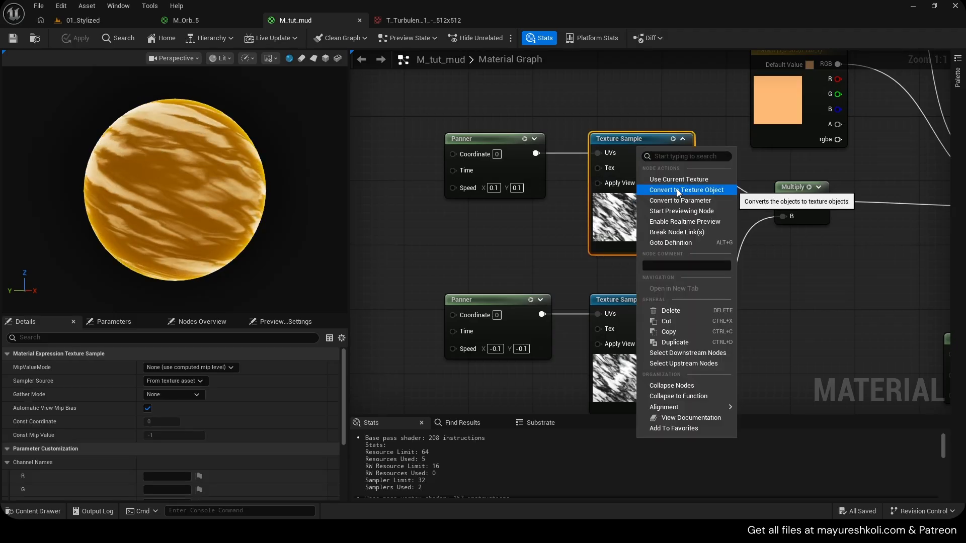
click(538, 234)
drag(606, 119, 659, 241)
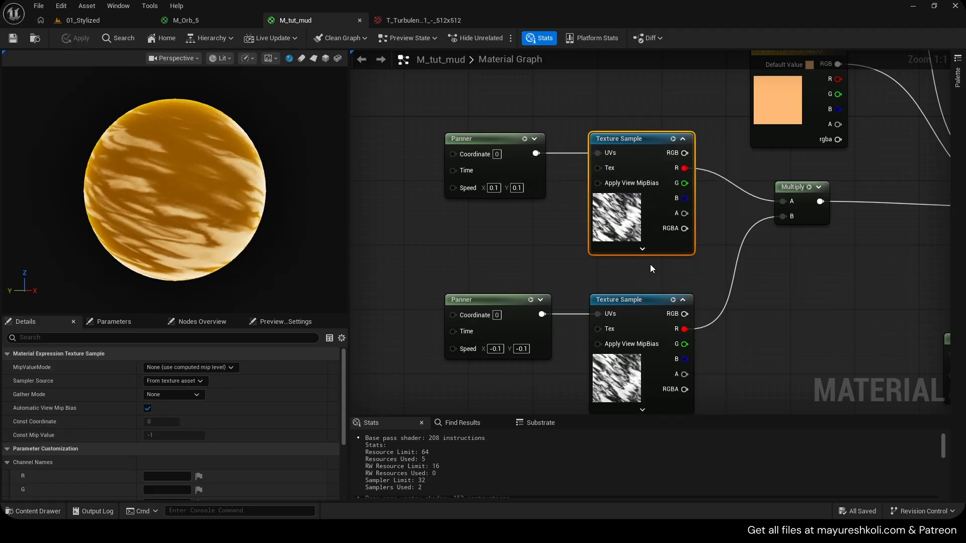
right_drag(658, 304, 619, 256)
click(620, 256)
right_drag(548, 193, 677, 244)
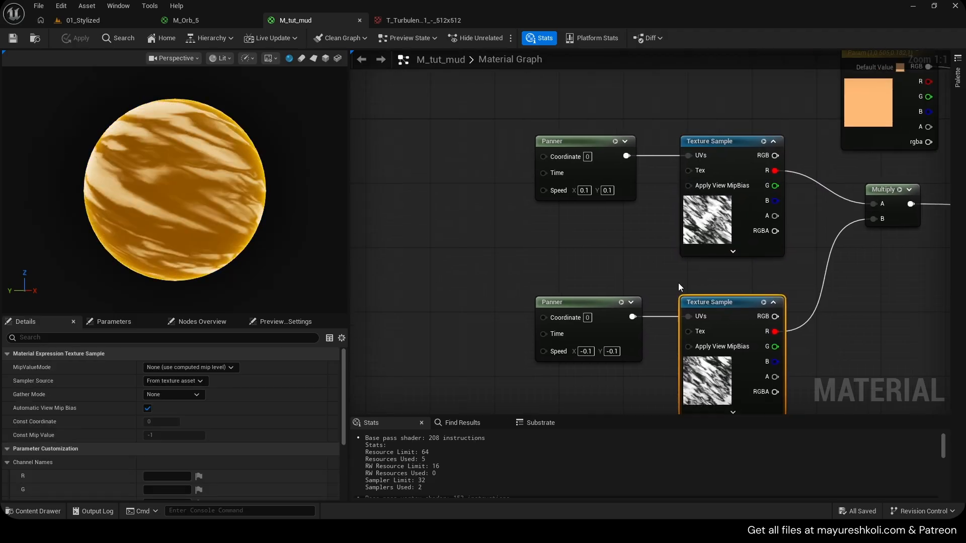
drag(544, 173, 432, 140)
click(425, 274)
drag(454, 291, 477, 283)
click(453, 236)
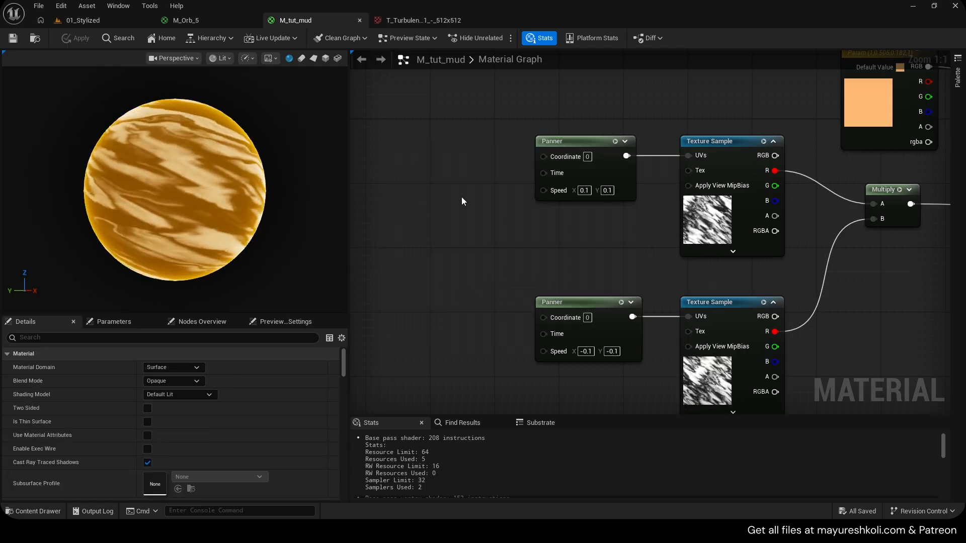
drag(543, 191, 435, 216)
right_drag(403, 257, 401, 257)
drag(546, 351, 484, 167)
click(425, 257)
scroll(451, 221, down, 4)
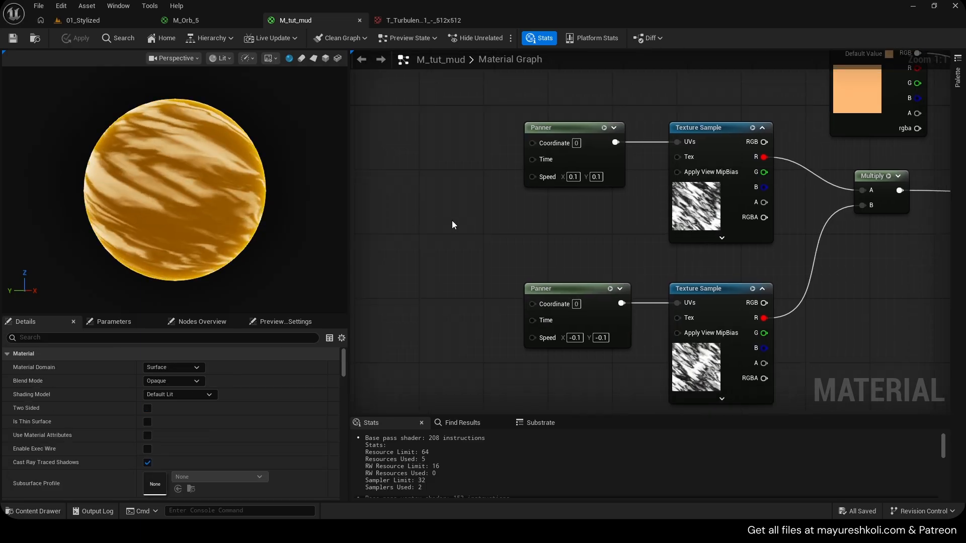
- Open the M_Orb_5 graph and examine the UV Tiling, TexCoord, X speed and Y Speed nodes feeding the first Panner
click(208, 19)
scroll(448, 218, down, 3)
right_drag(431, 227, 754, 226)
scroll(698, 252, up, 7)
right_drag(737, 291, 597, 155)
right_drag(640, 198, 614, 147)
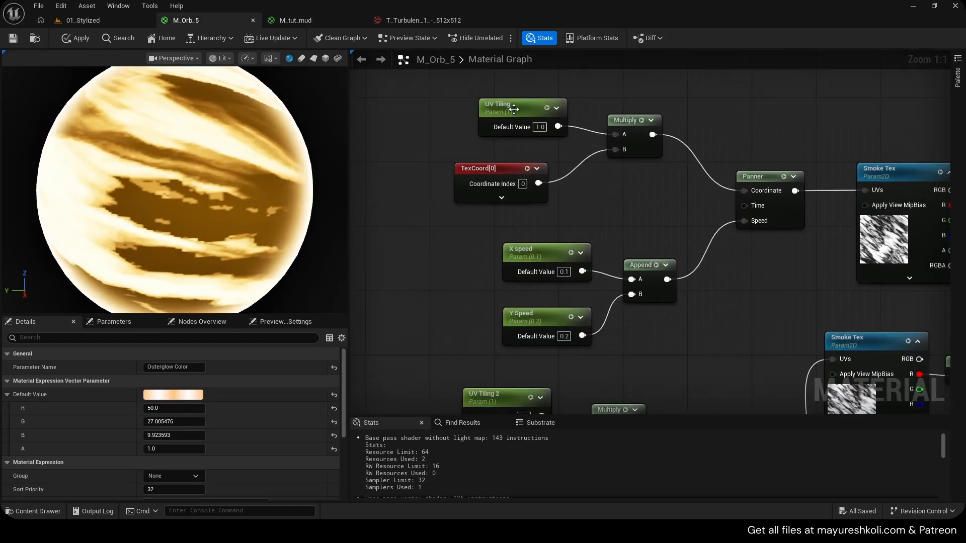
click(502, 100)
drag(421, 93, 679, 195)
right_drag(679, 195, 647, 165)
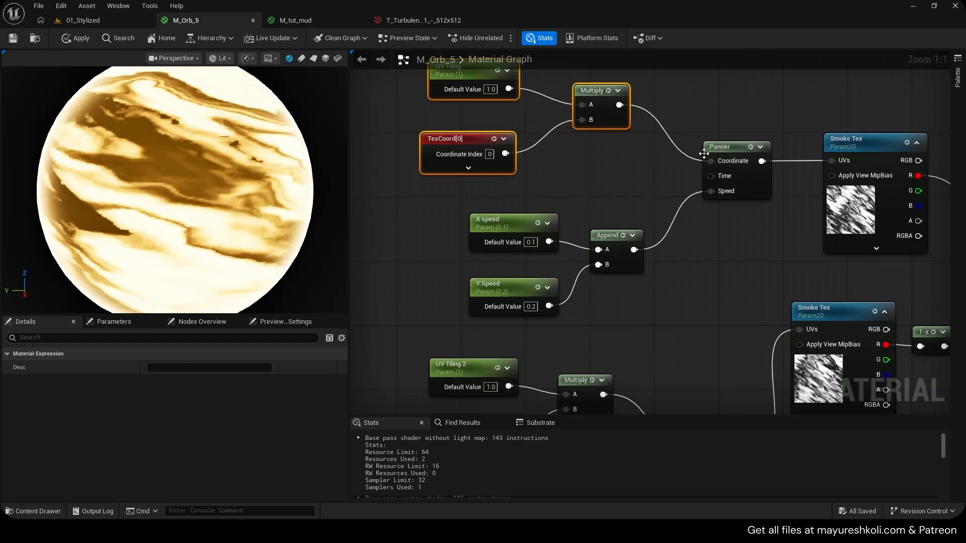
drag(459, 205, 654, 302)
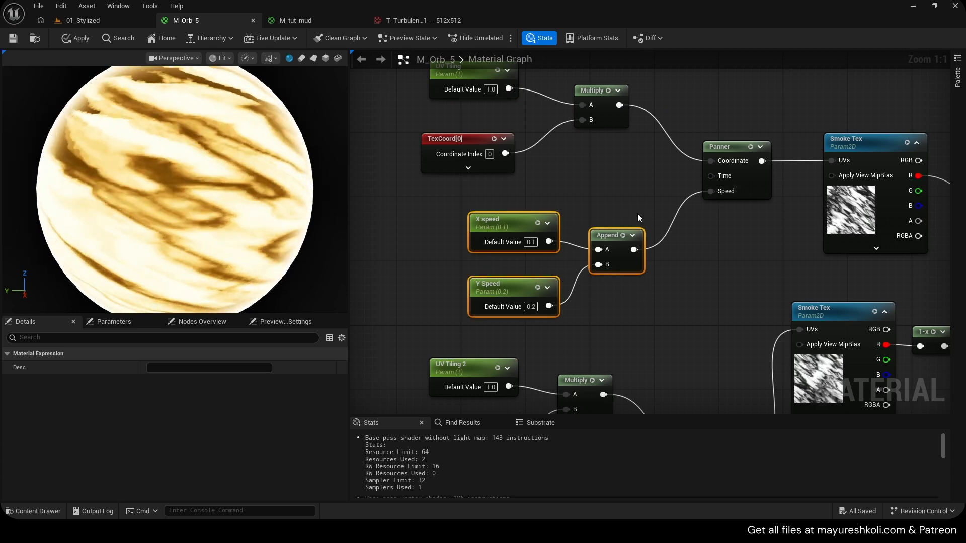
- Examine the UV Tiling 2, TexCoord, X speed 2 and Y Speed 2 nodes feeding the second Panner in M_Orb_5
right_drag(663, 264, 639, 126)
drag(378, 226, 586, 312)
right_drag(594, 342, 568, 245)
drag(393, 296, 599, 350)
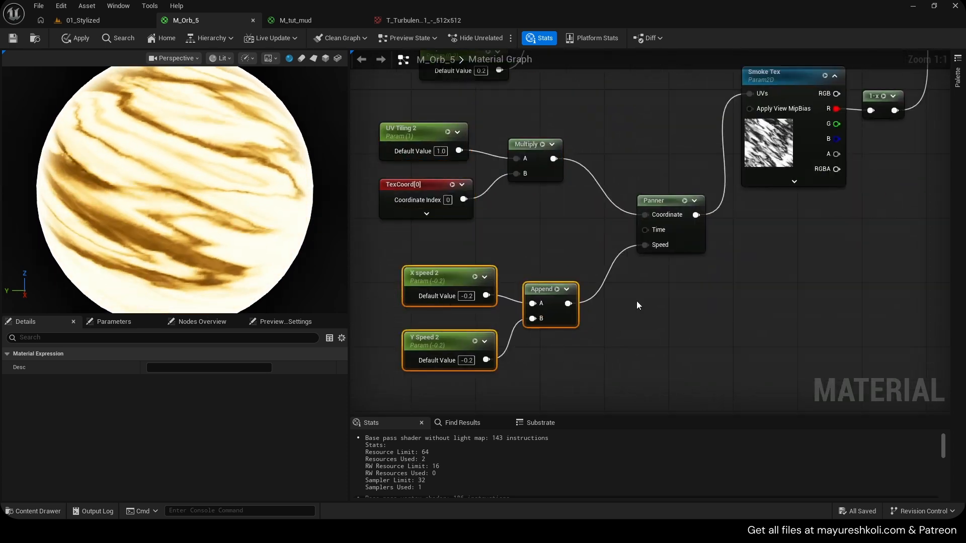
scroll(691, 242, down, 3)
right_drag(690, 241, 355, 397)
- Return to M_tut_mud and examine the chain from the Lerp and Fresnel nodes through Add to the material output
click(324, 21)
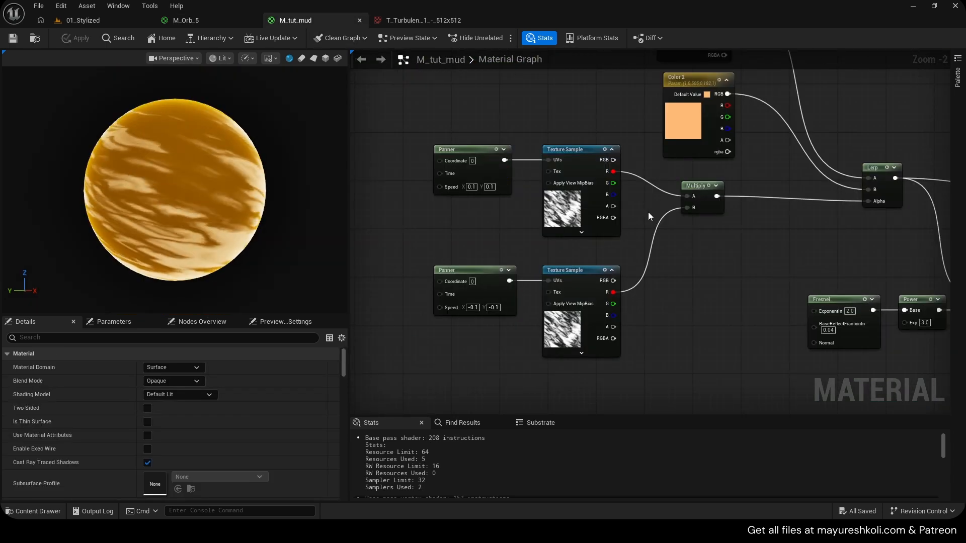
right_drag(706, 262, 443, 312)
scroll(535, 303, up, 2)
right_drag(649, 301, 544, 272)
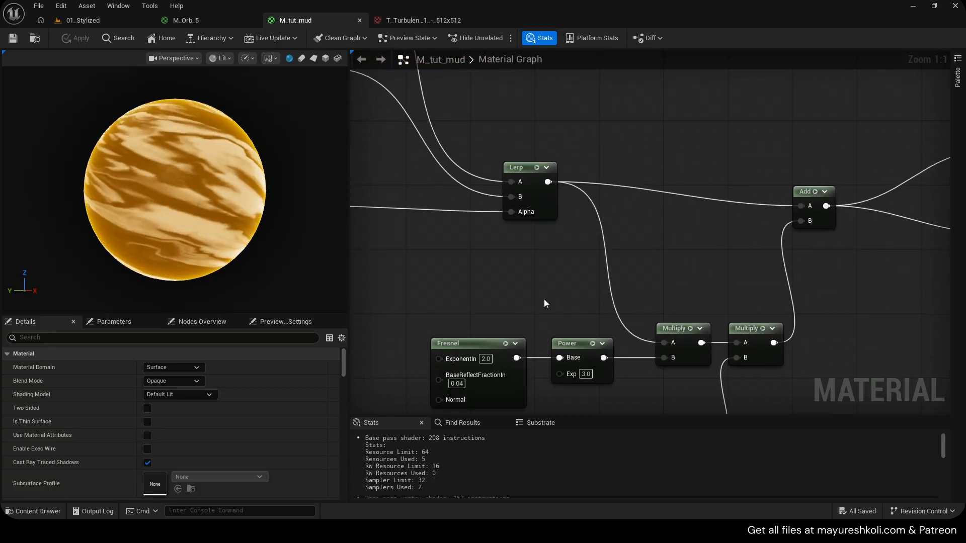
right_drag(549, 308, 489, 180)
mouse_move(600, 297)
mouse_down()
mouse_move(575, 281)
mouse_move(583, 289)
mouse_up()
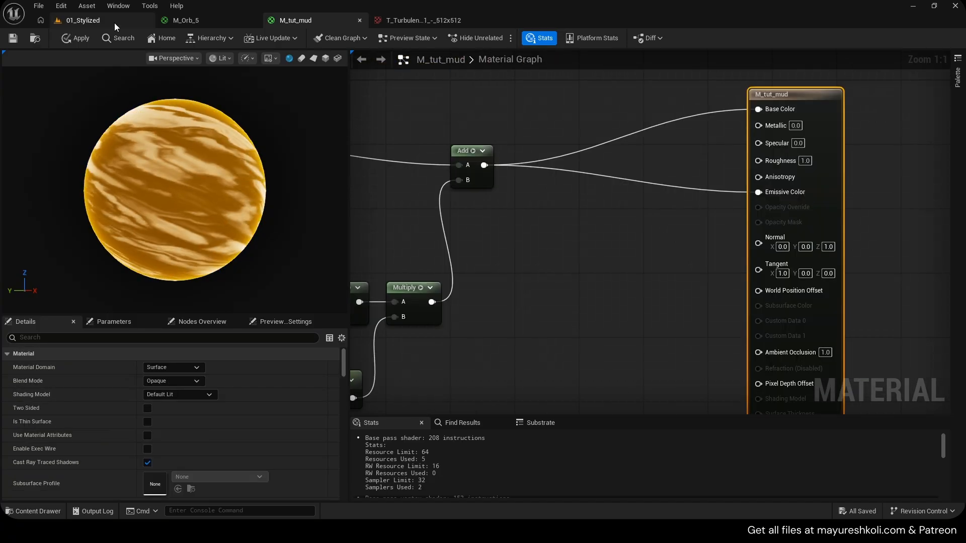
- Inspect the two mud orbs up close in the 01_Stylized level
click(114, 23)
right_drag(446, 160, 446, 160)
key(w)
right_drag(528, 141, 530, 142)
key(s)
key(d)
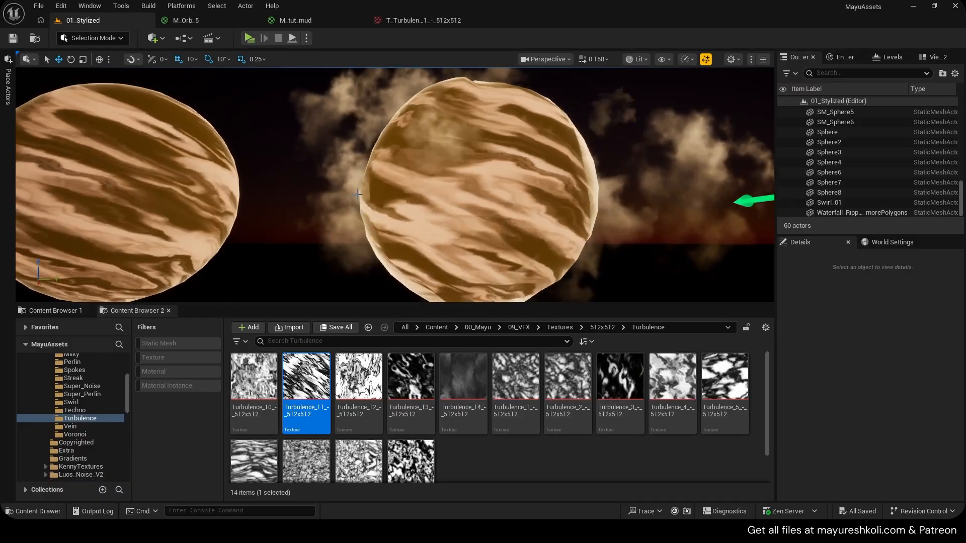
key(a)
key(e)
right_drag(383, 234, 384, 233)
- Go back to M_tut_mud and move the material output node farther away from the Add node
click(295, 21)
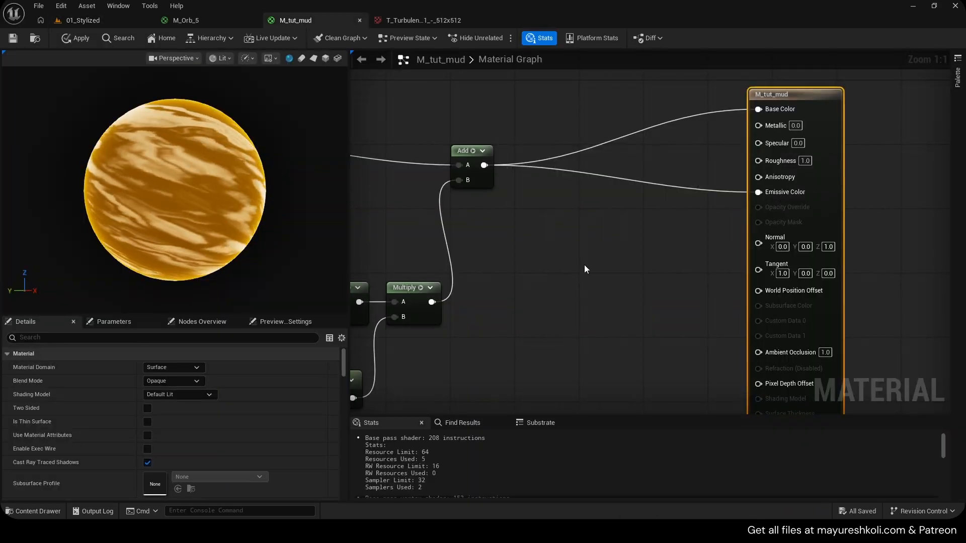
scroll(666, 198, down, 1)
right_drag(674, 192, 471, 261)
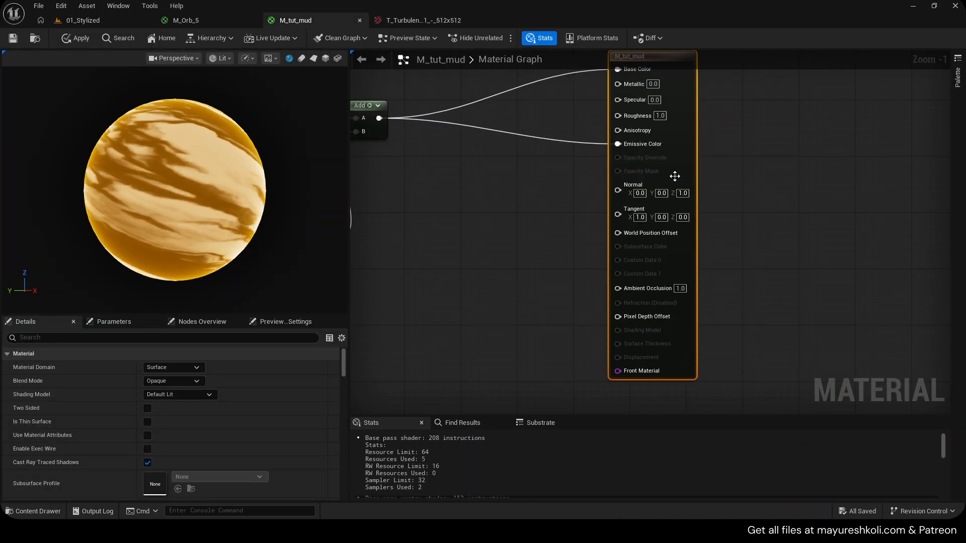
drag(679, 154, 779, 159)
right_drag(546, 193, 616, 164)
scroll(611, 186, up, 1)
right_drag(609, 203, 574, 210)
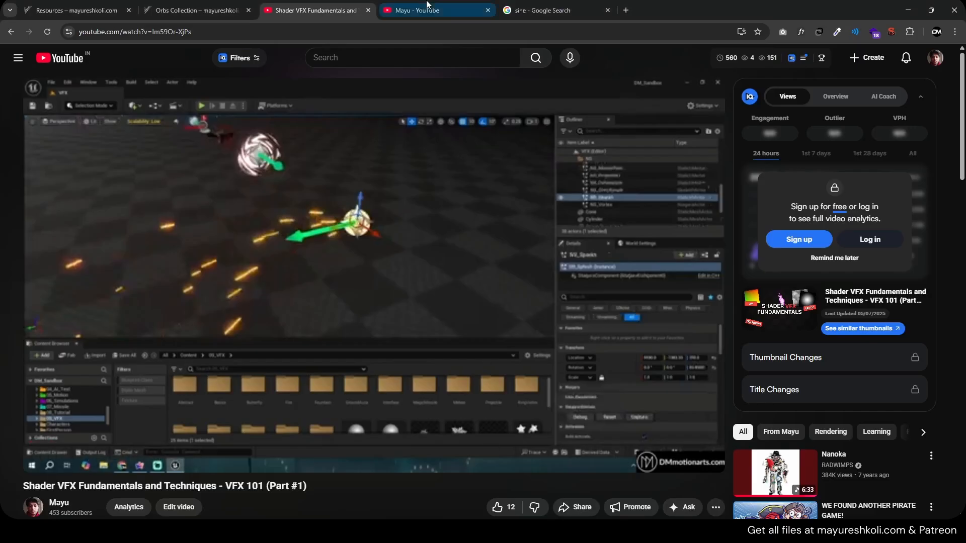
- Switch to the browser and find the World Position Offset tutorial among the YouTube channel's videos, then return to Unreal Engine
click(427, 5)
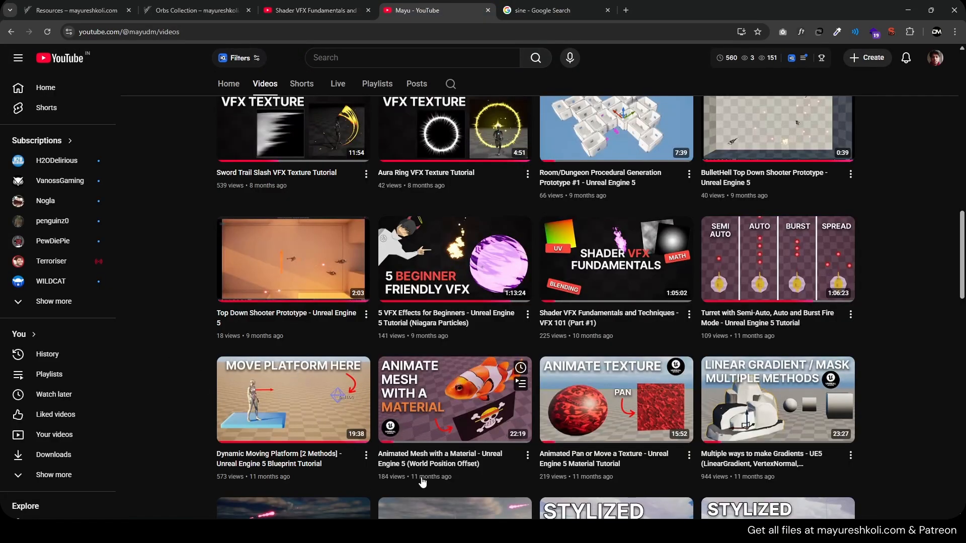
scroll(423, 482, down, 2)
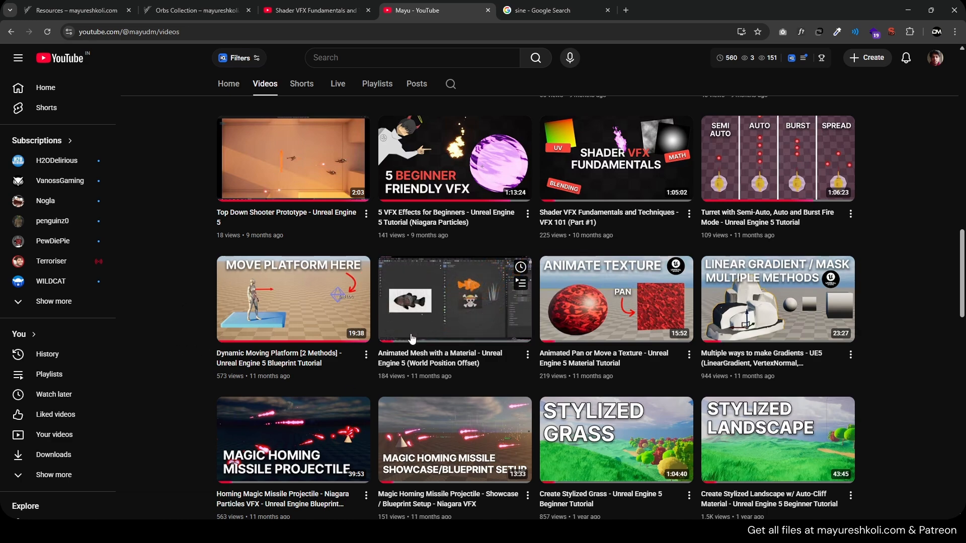
click(569, 532)
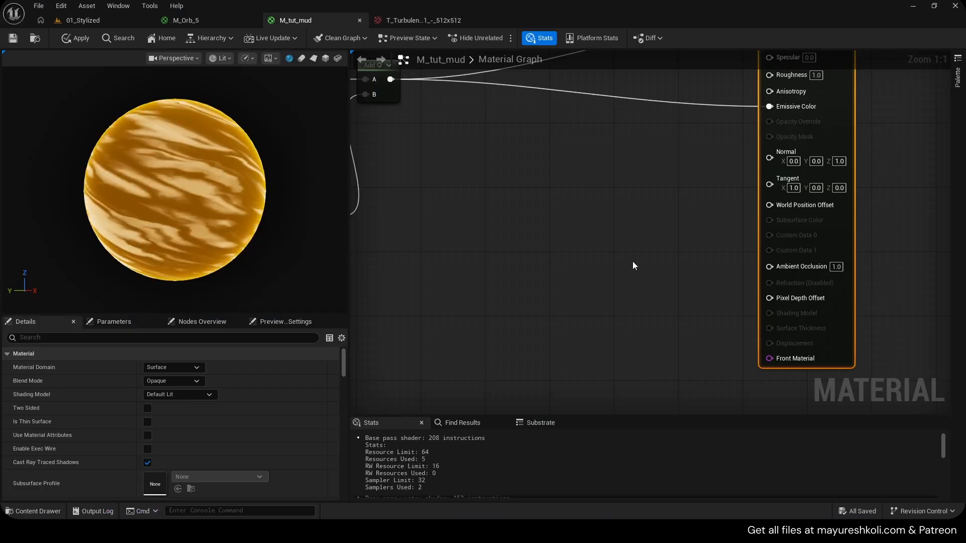
- Paste a copy of the turbulence Texture Sample into the empty area between the Multiply node and the material output
right_drag(632, 261, 686, 252)
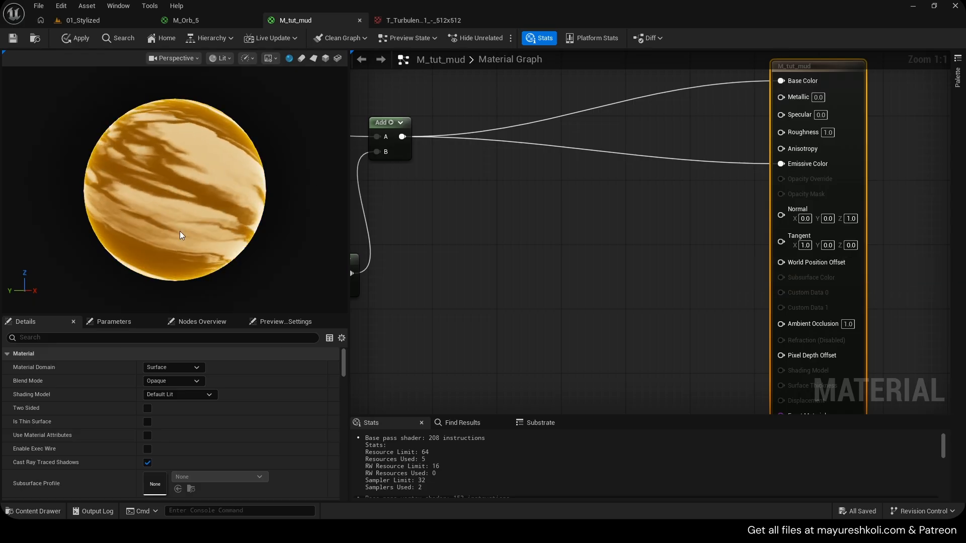
right_drag(539, 244, 435, 223)
key(ctrl+v)
drag(458, 230, 473, 231)
right_drag(524, 248, 674, 209)
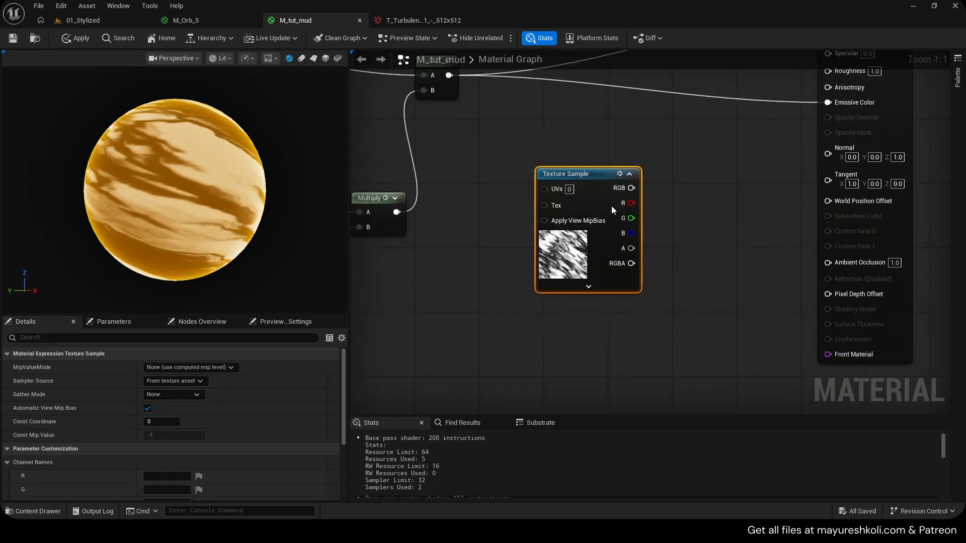
- Assign the Noise_1 texture to the pasted Texture Sample and place the node lower beside the material output
scroll(204, 446, down, 3)
click(240, 460)
text(noise 1)
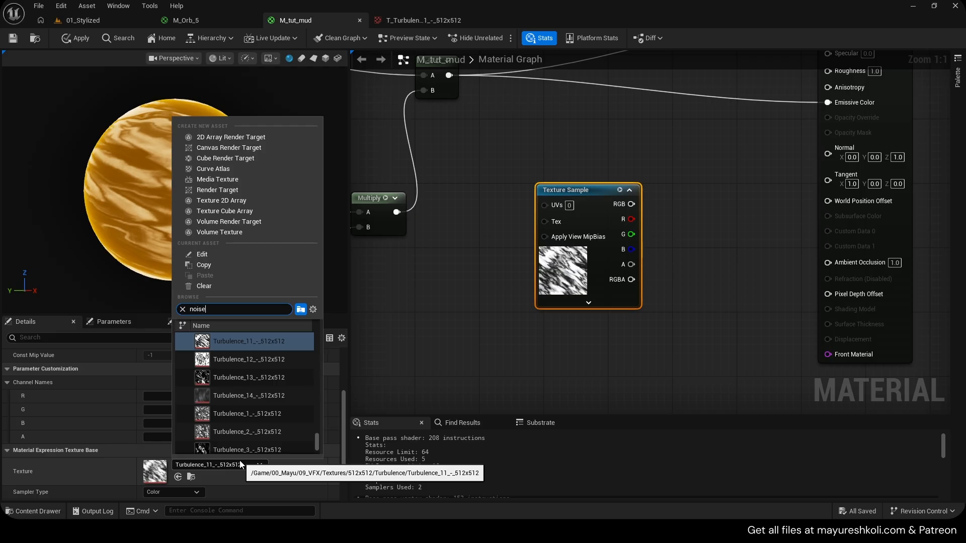
key(Down)
key(Down)
key(Down)
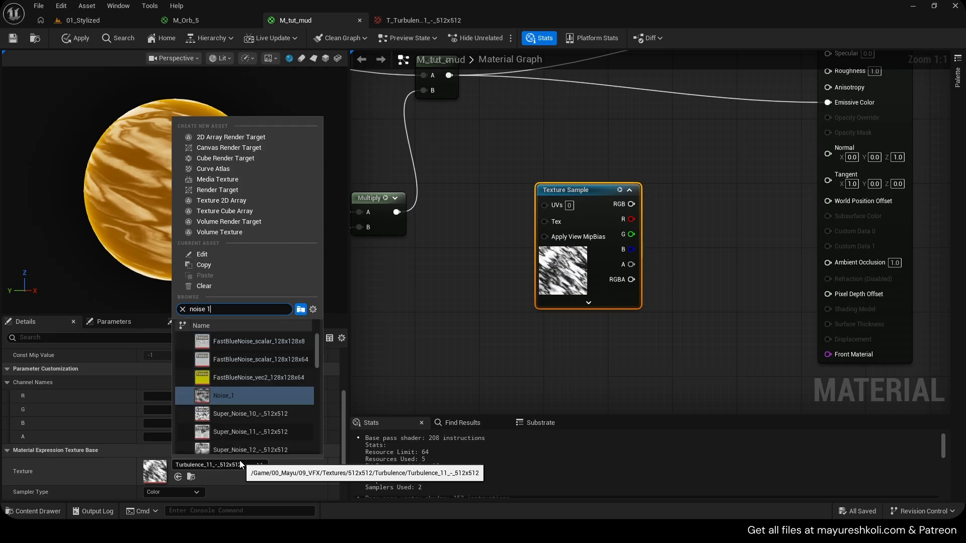
key(Return)
right_drag(559, 206, 490, 231)
drag(491, 230, 498, 271)
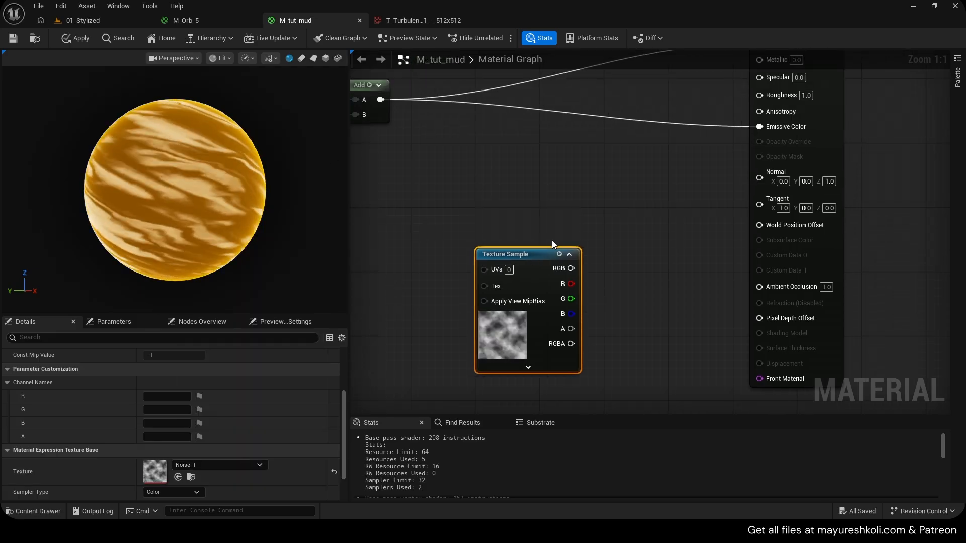
- Preview the Noise_1 Texture Sample on the sphere and save the material
key(space)
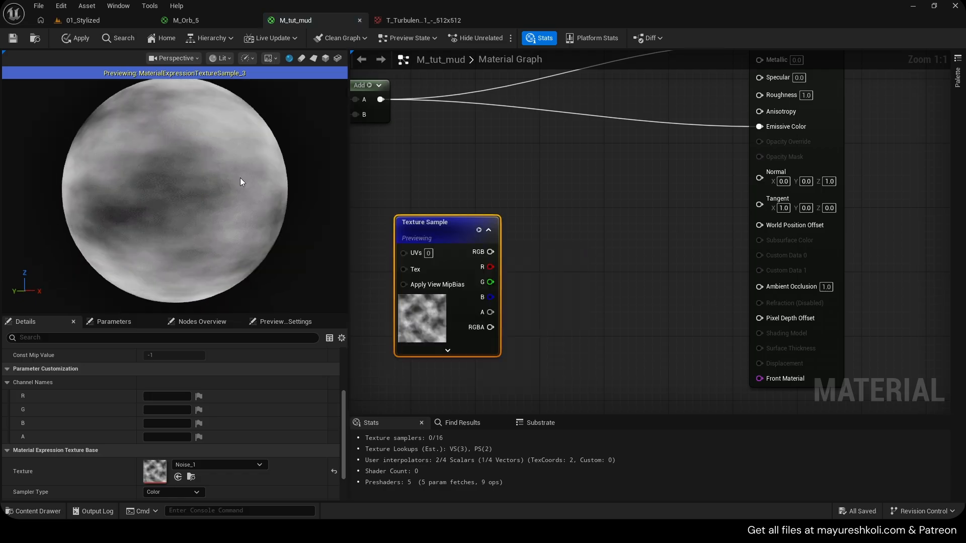
scroll(242, 189, down, 5)
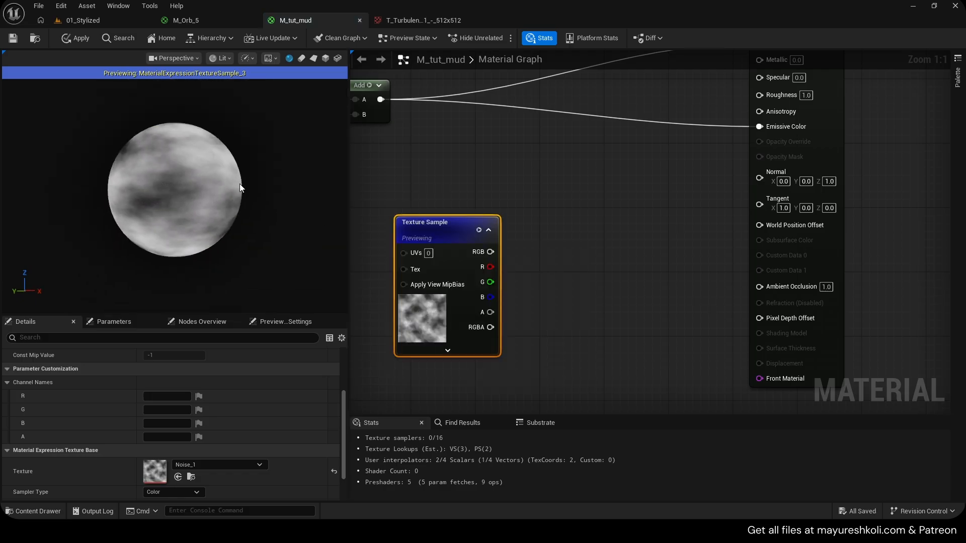
scroll(209, 188, up, 4)
drag(209, 187, 201, 186)
key(ctrl+s)
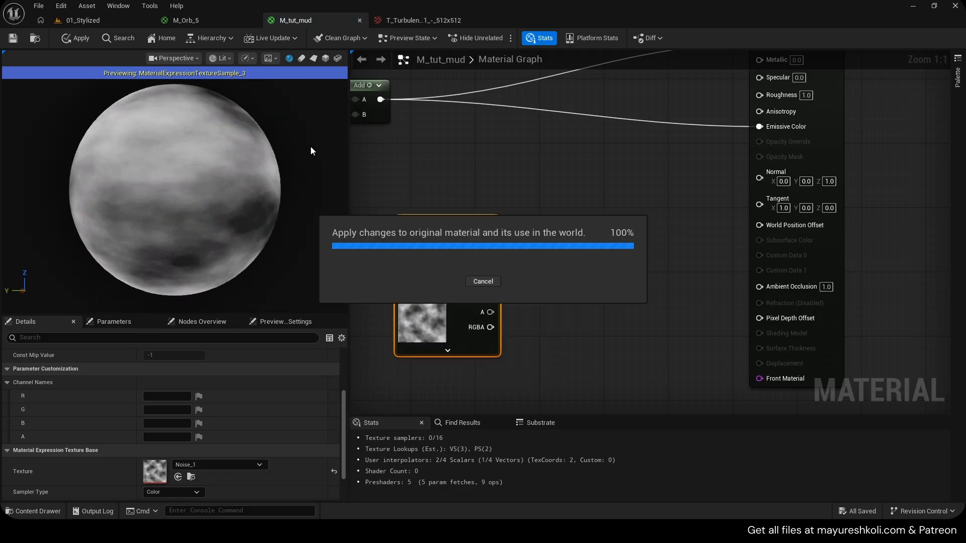
scroll(249, 149, down, 1)
drag(236, 191, 161, 196)
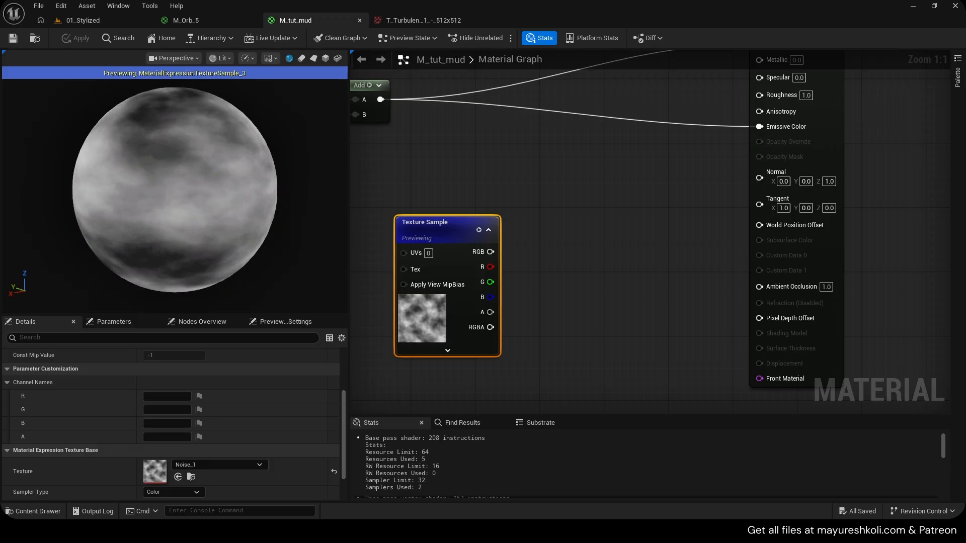
- Move the noise Texture Sample closer to the output, connect its R channel to World Position Offset and save the material
drag(445, 245, 574, 221)
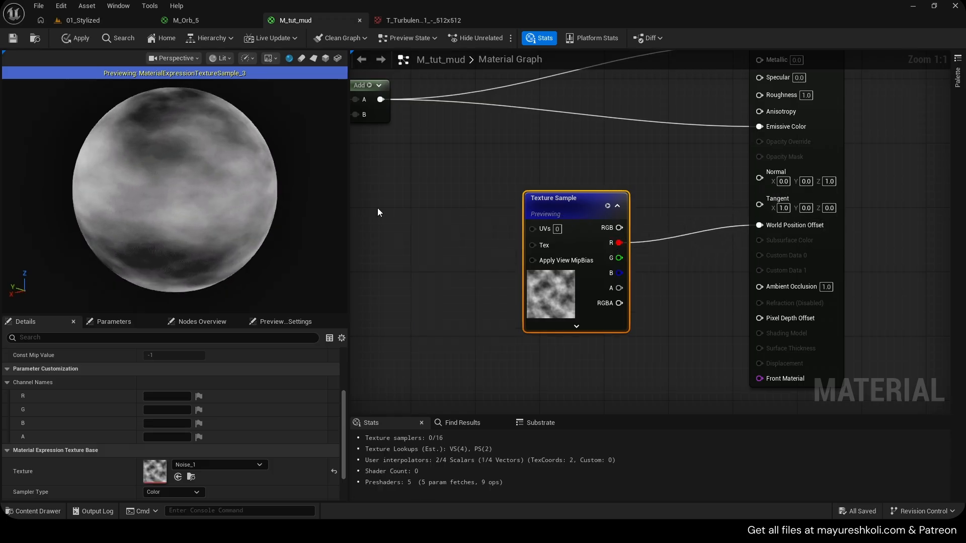
scroll(222, 185, down, 2)
scroll(215, 184, up, 3)
drag(215, 184, 166, 185)
key(ctrl+s)
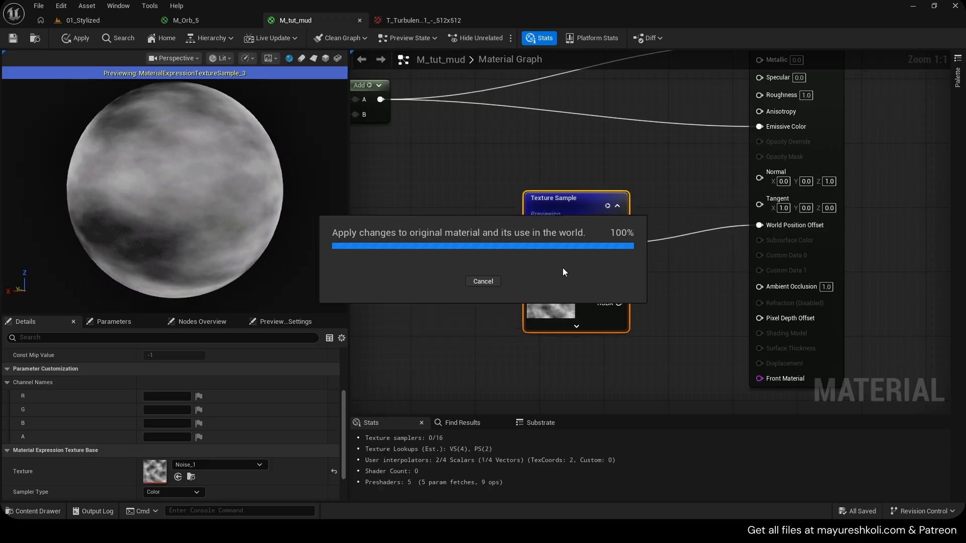
- Check the noise on the preview sphere and compare it with the orbs in the 01_Stylized level
right_drag(224, 188, 224, 201)
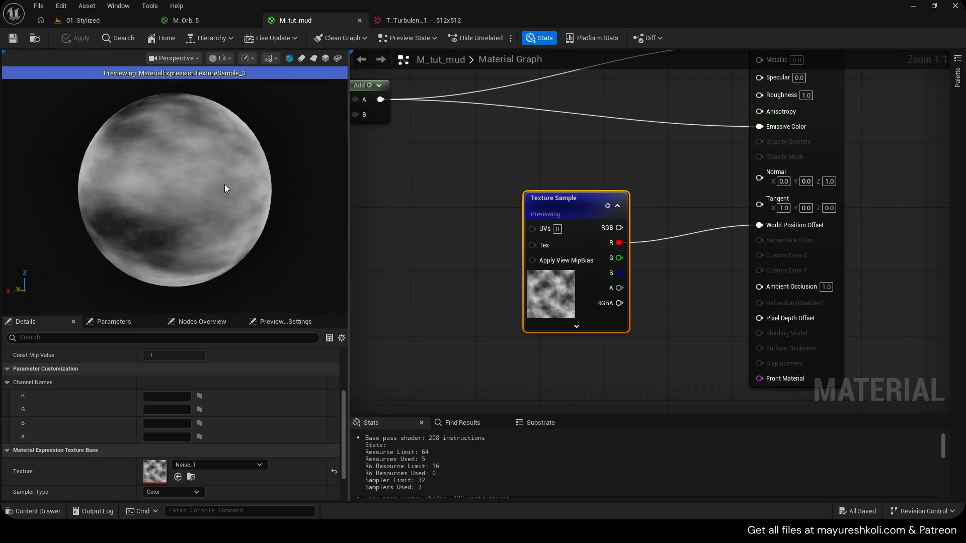
drag(224, 188, 191, 176)
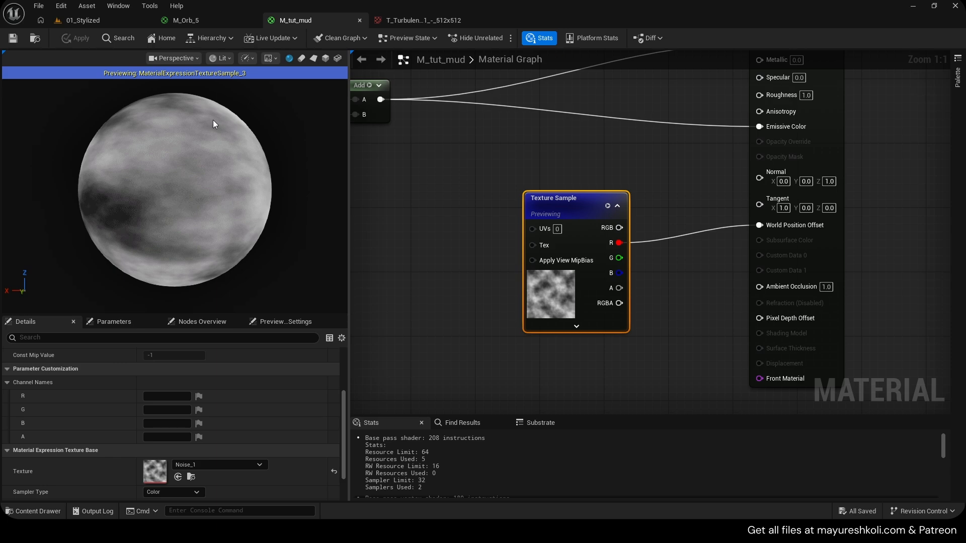
click(109, 23)
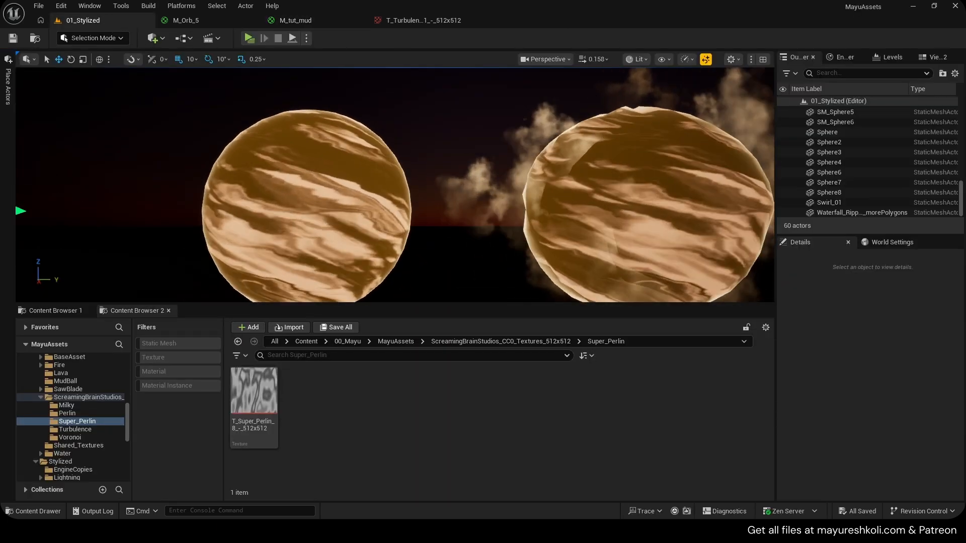
click(302, 20)
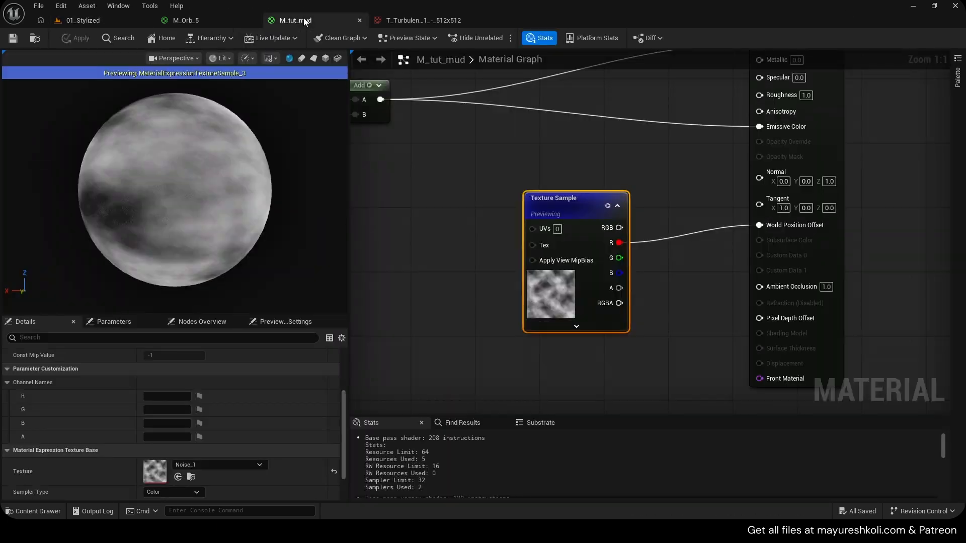
- Insert a Multiply node with B set to 20 between the noise Texture Sample's R output and World Position Offset
right_drag(512, 208, 434, 195)
drag(506, 207, 442, 209)
right_drag(462, 216, 503, 245)
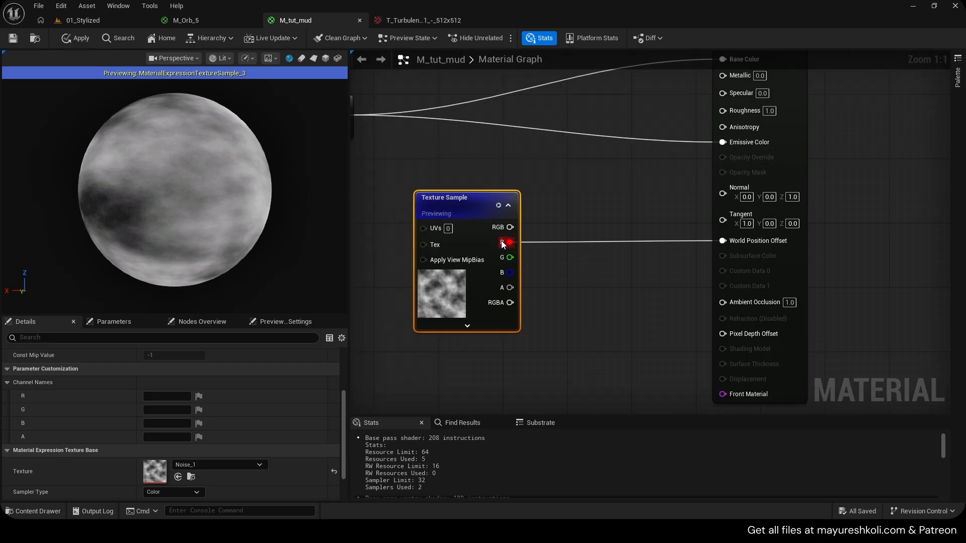
drag(505, 227, 457, 206)
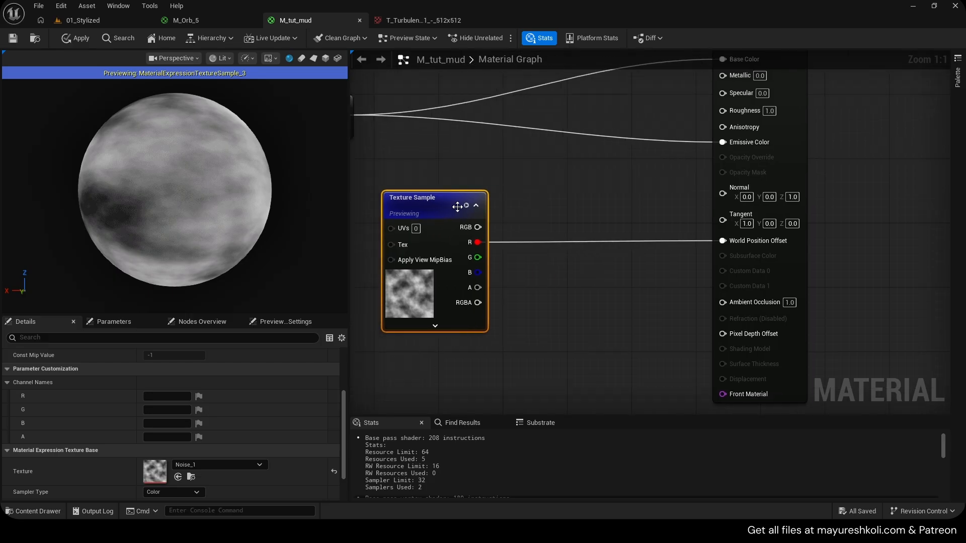
click(551, 226)
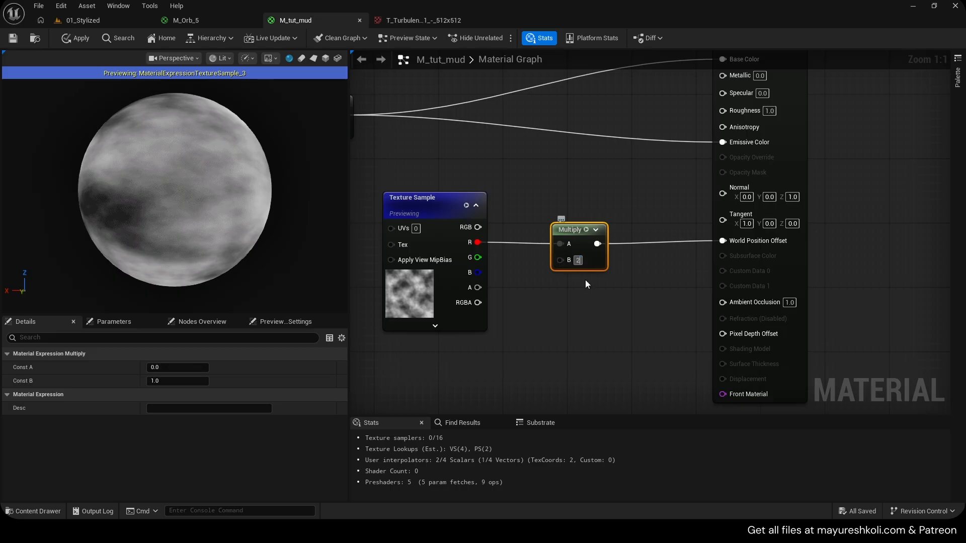
text(0)
click(595, 291)
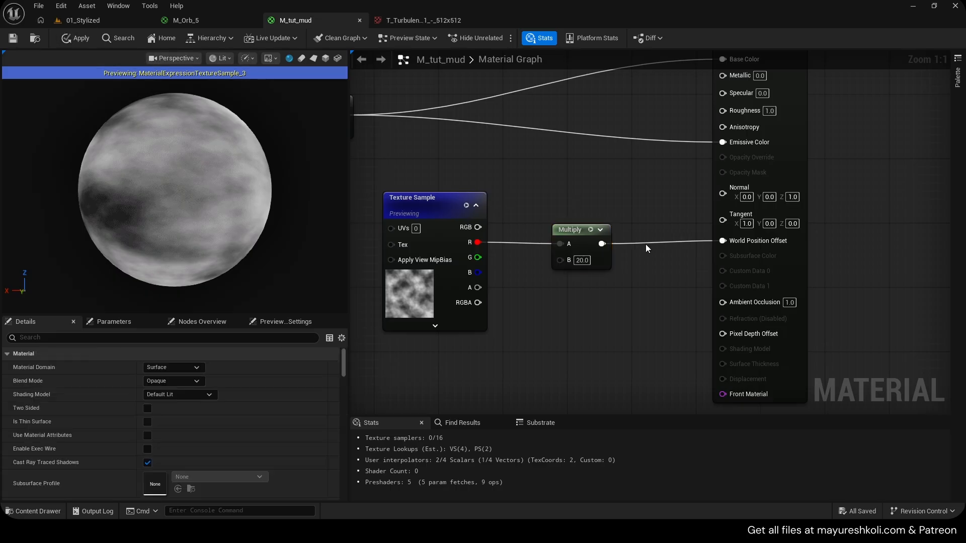
- Stop previewing the noise Texture Sample and set the Multiply node's B value to 5
click(466, 206)
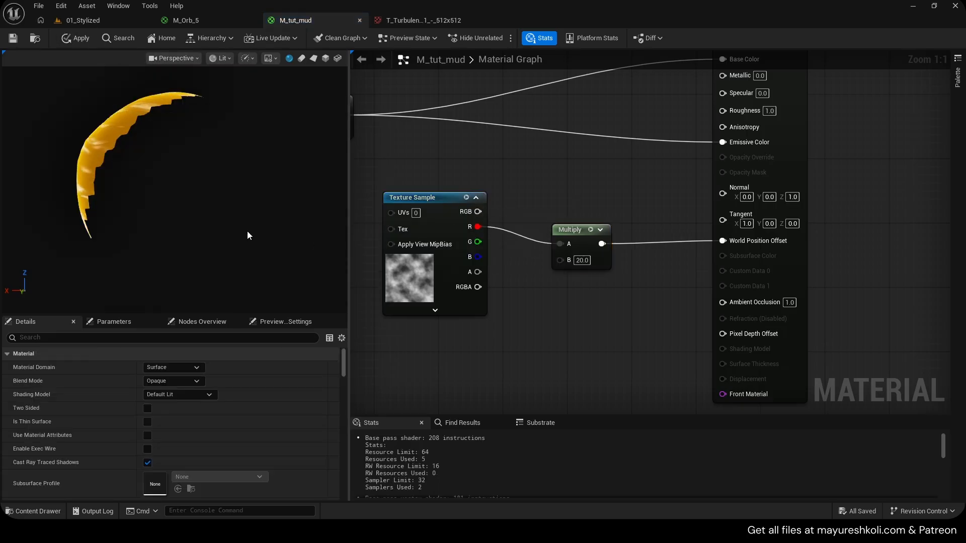
text(5)
click(605, 295)
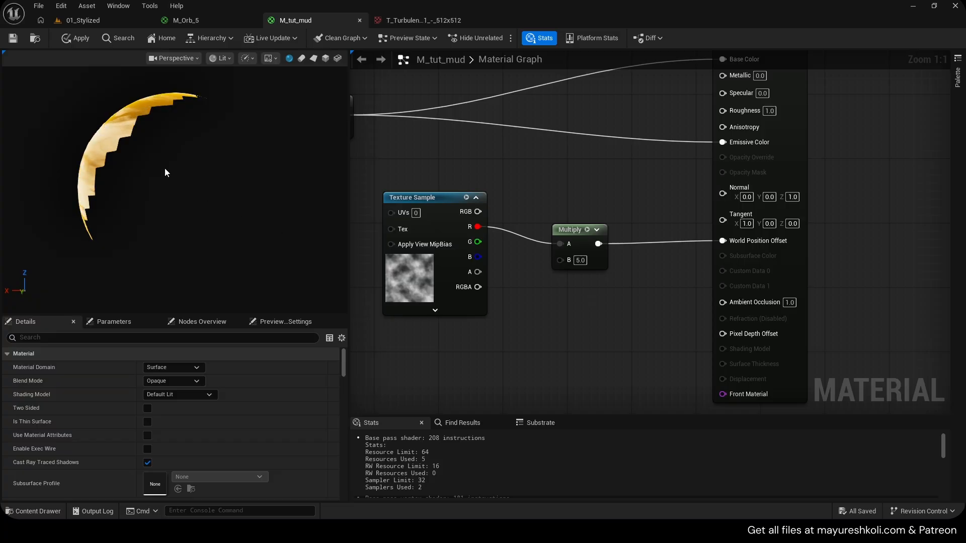
- Lower the noise Texture Sample in the graph, apply the material changes and inspect the orb in the 01_Stylized level
drag(201, 191, 95, 181)
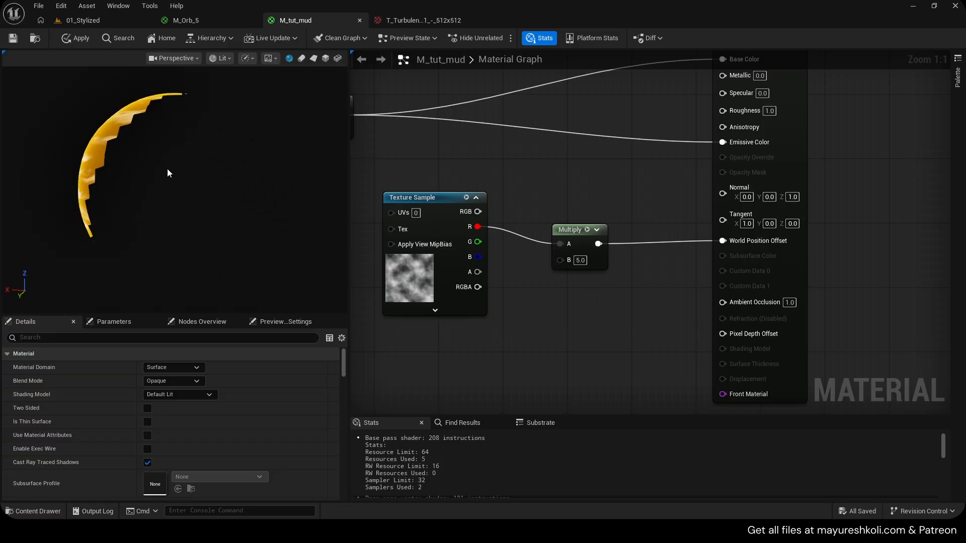
drag(468, 247, 468, 272)
click(78, 40)
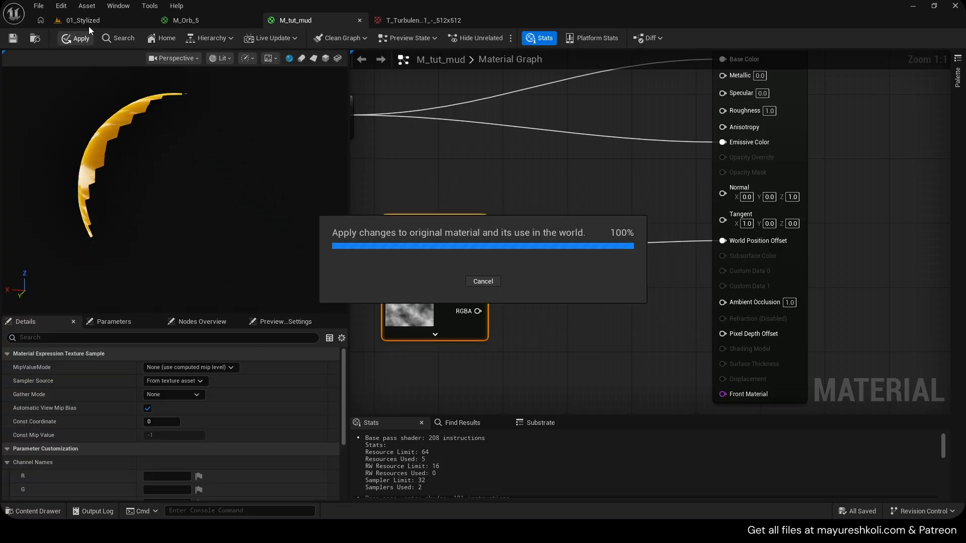
click(93, 23)
right_drag(317, 135, 327, 98)
key(w)
key(s)
- Set the Multiply node's B value to 20, apply the material and check the orb in the 01_Stylized level
click(315, 21)
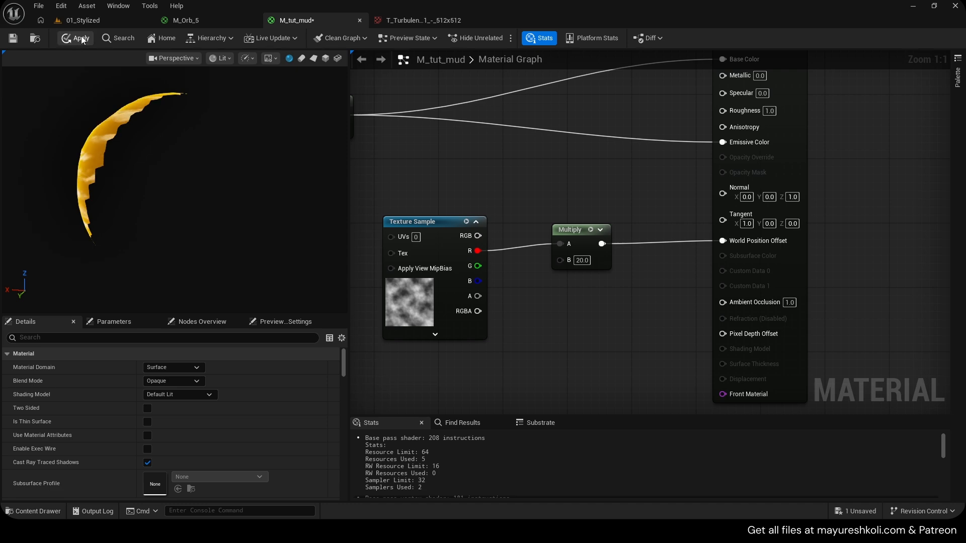
click(82, 39)
click(87, 22)
scroll(425, 223, down, 3)
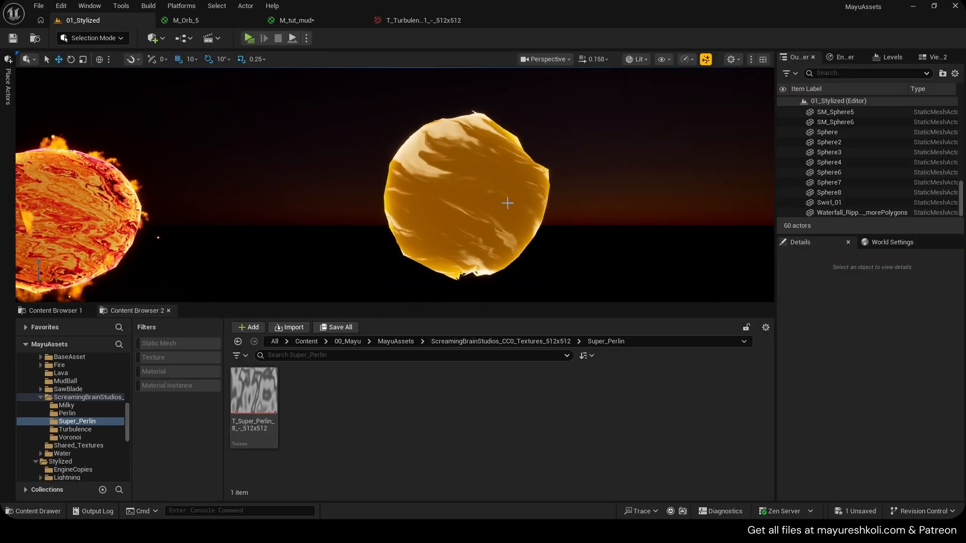
- Preview the noise Texture Sample of M_tut_mud on the sphere and examine its dark and light areas up close
click(299, 20)
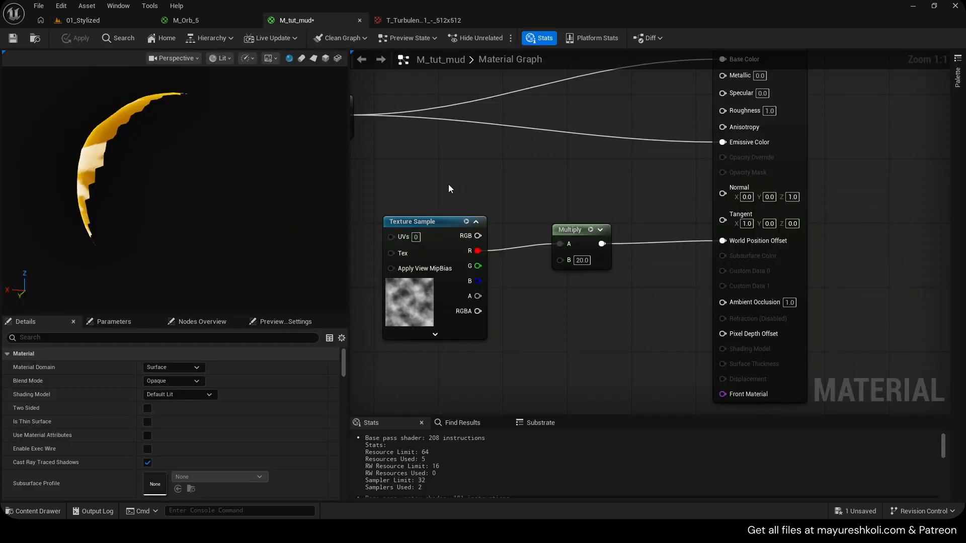
mouse_move(524, 238)
right_down()
mouse_move(463, 229)
mouse_move(534, 253)
right_up()
drag(578, 247, 577, 255)
click(476, 237)
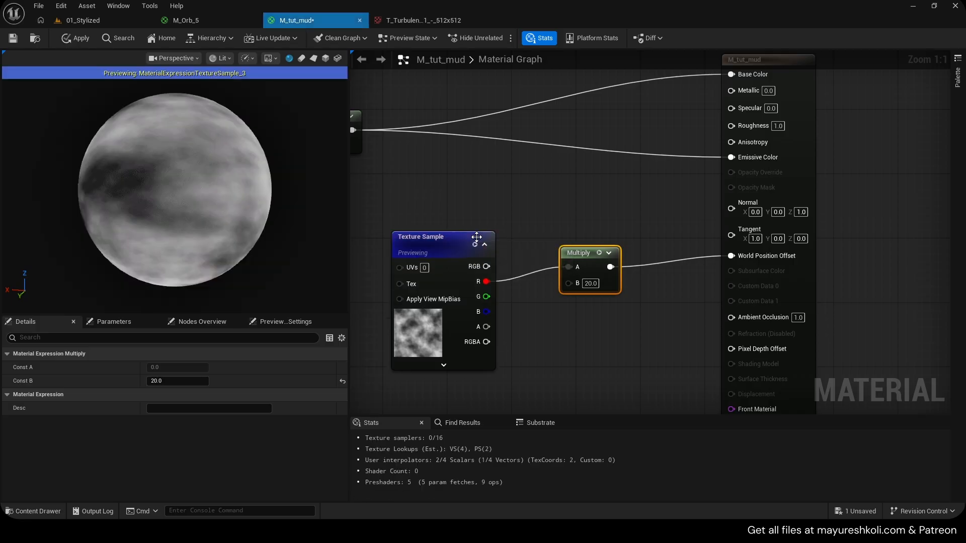
scroll(115, 117, up, 2)
drag(114, 116, 114, 145)
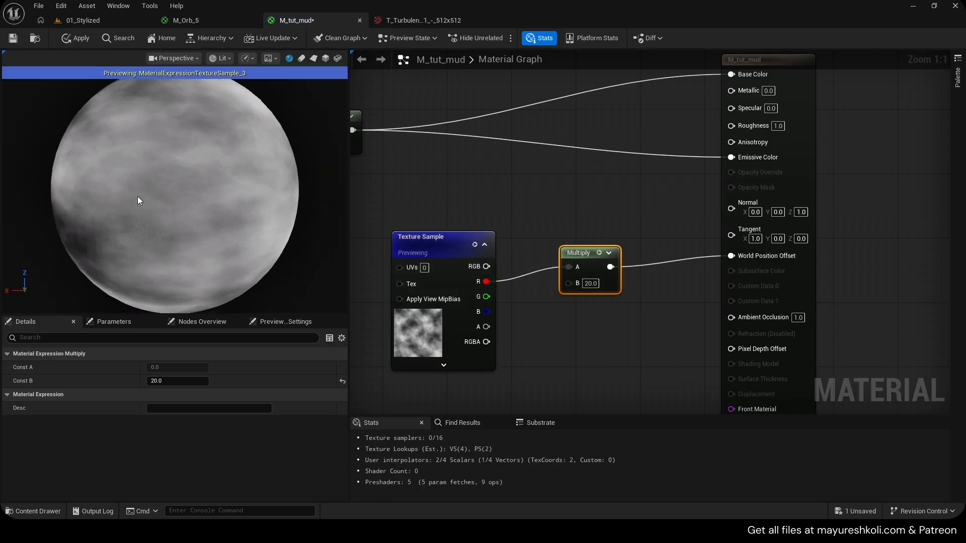
drag(80, 184, 86, 187)
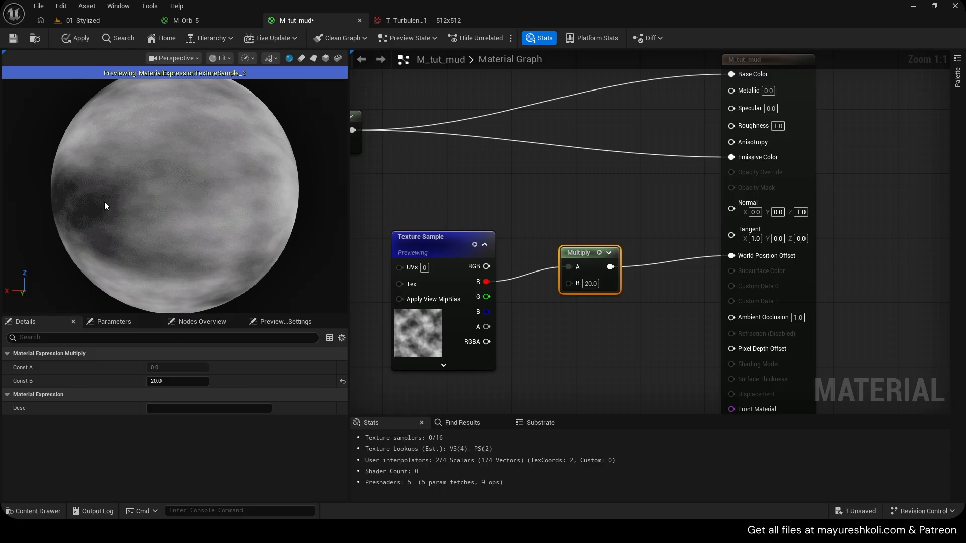
scroll(134, 215, up, 1)
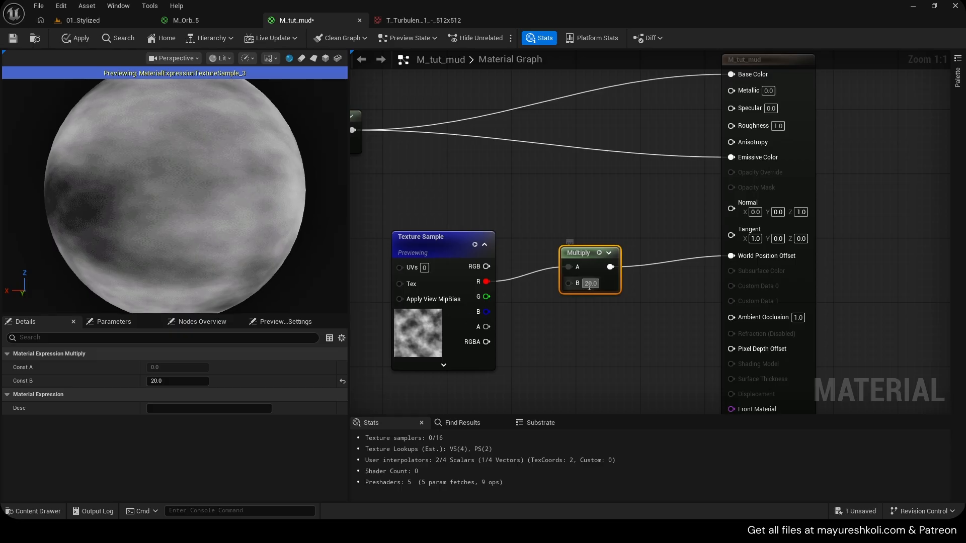
scroll(174, 196, down, 1)
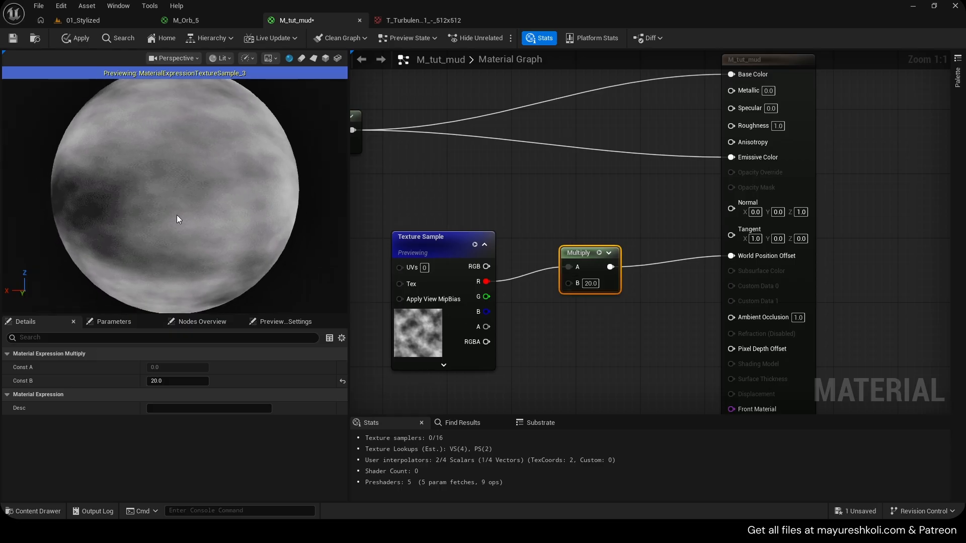
right_drag(177, 219, 177, 225)
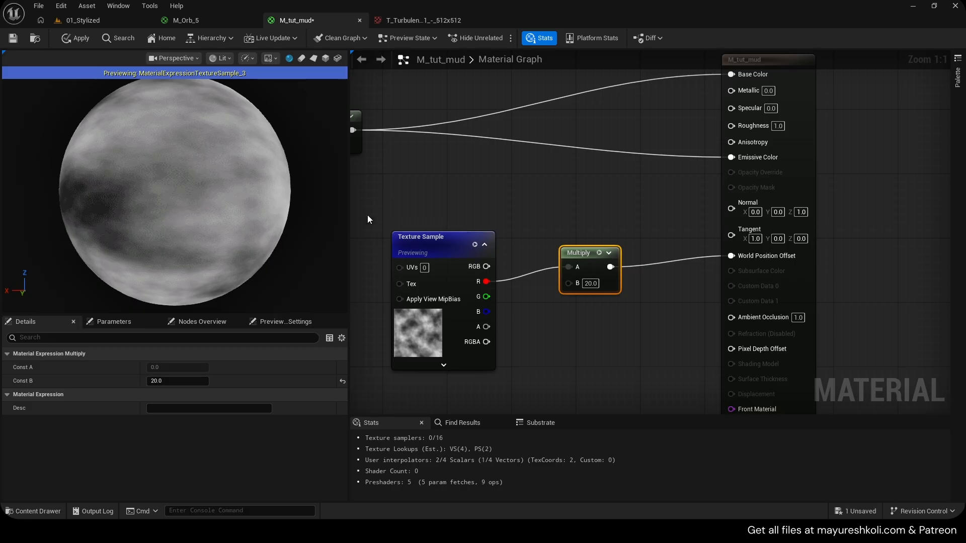
- Stop previewing the noise Texture Sample, align it with its Multiply node and move both lower in the graph
drag(368, 215, 632, 312)
drag(591, 269, 573, 277)
click(568, 260)
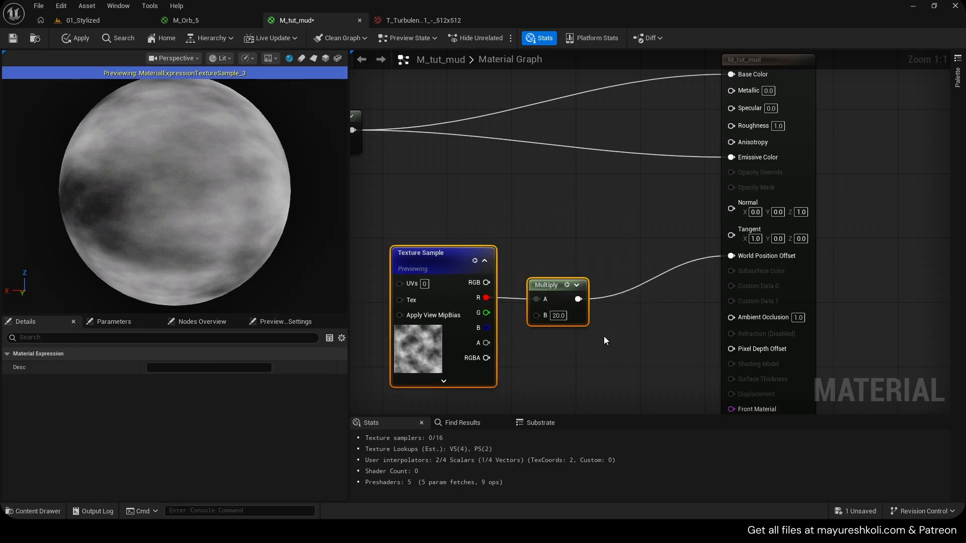
click(476, 257)
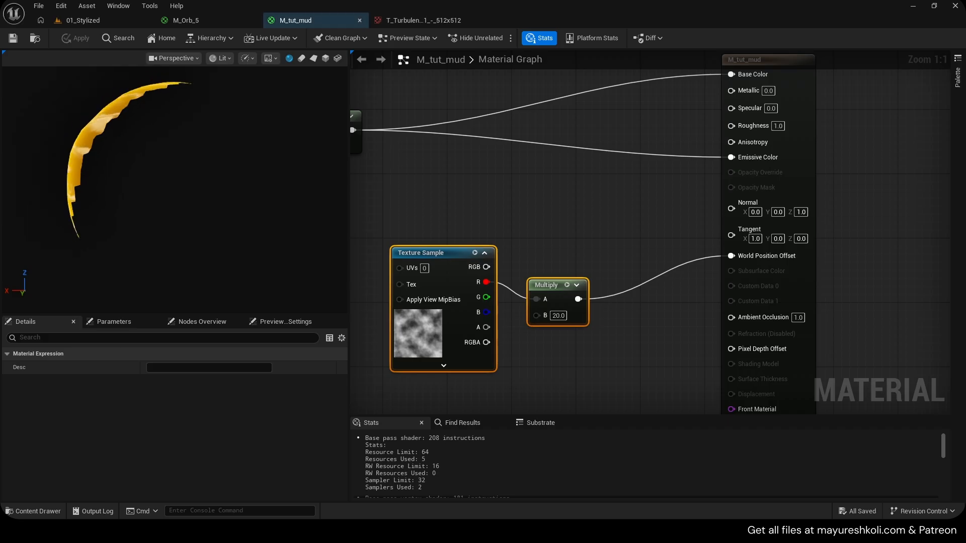
drag(141, 176, 239, 189)
scroll(175, 184, up, 2)
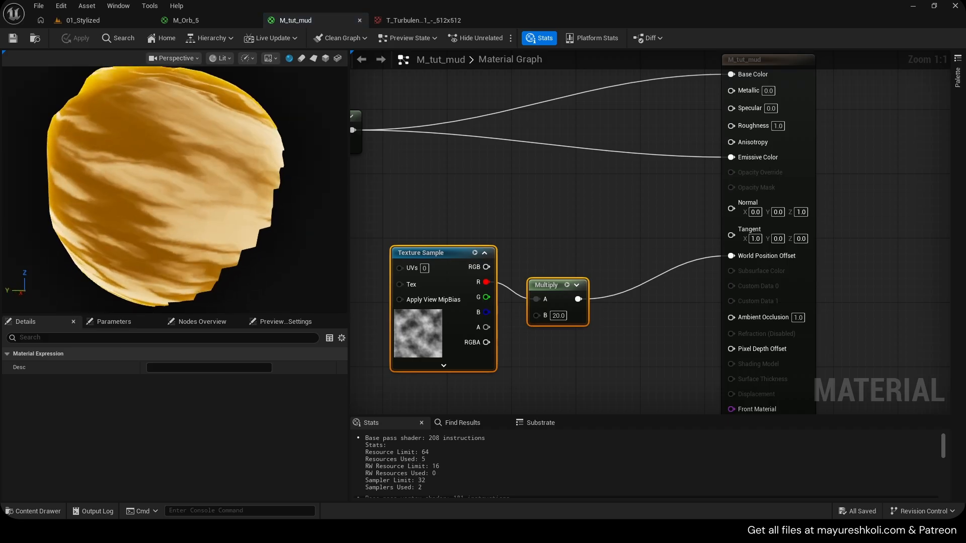
drag(454, 267, 454, 284)
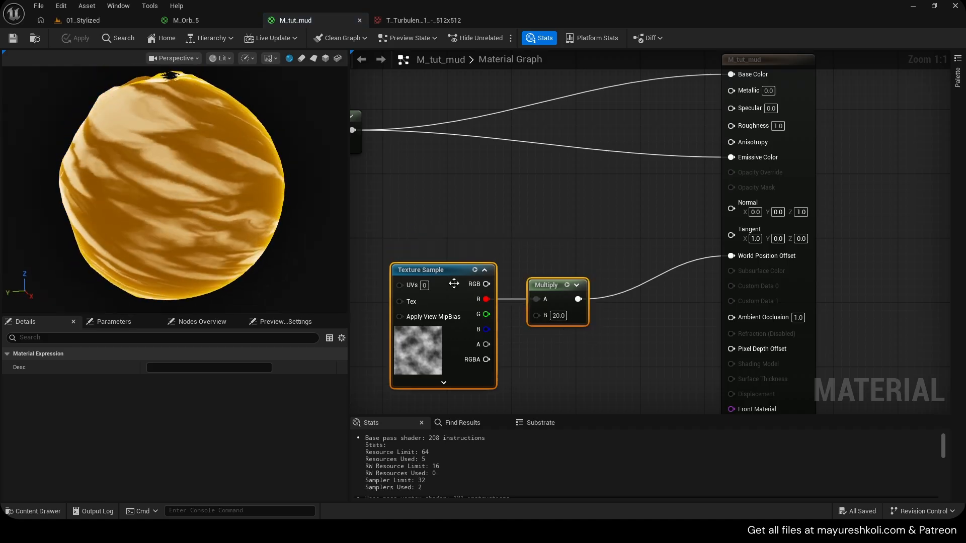
drag(570, 300, 578, 332)
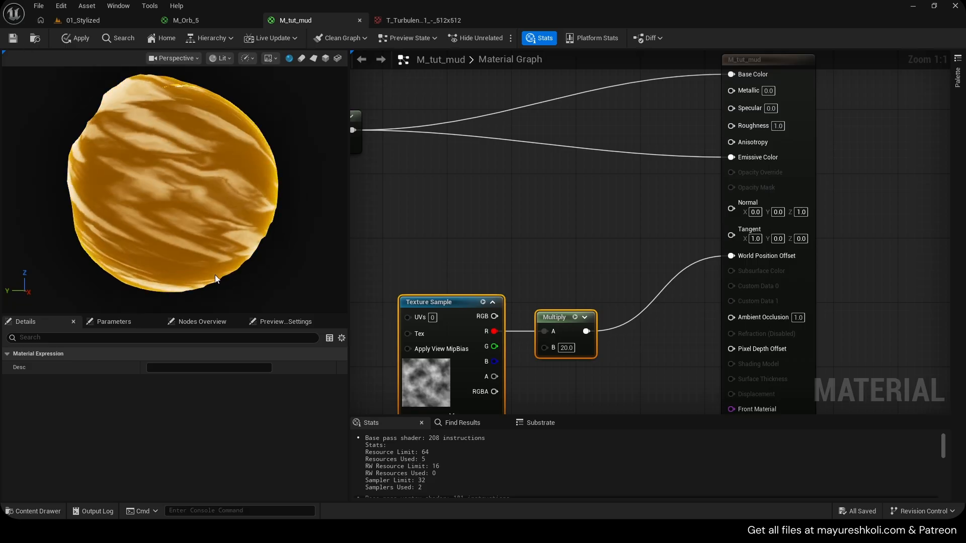
- Add a VertexNormalWS node above the noise Texture Sample
right_drag(542, 274, 597, 181)
right_click(605, 134)
text(verte)
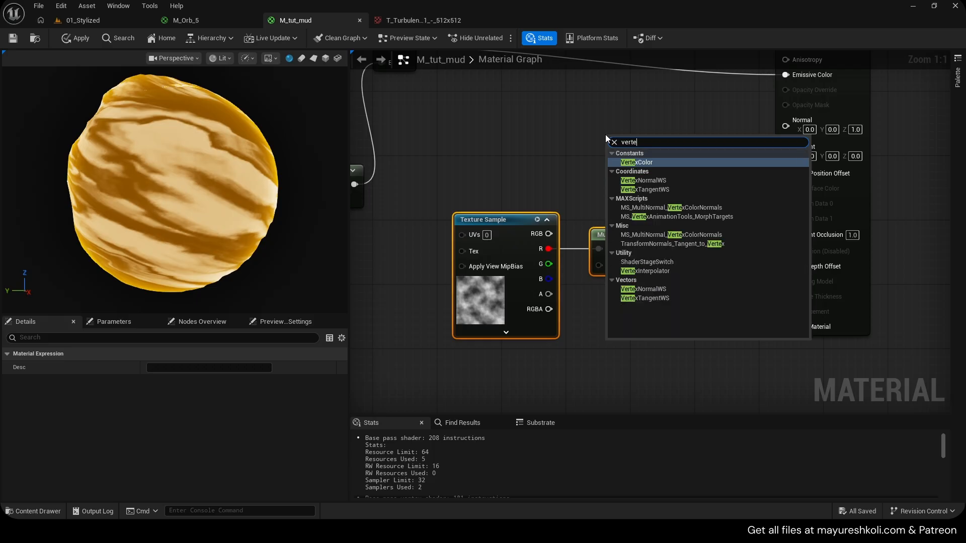
text(xnorm)
key(Return)
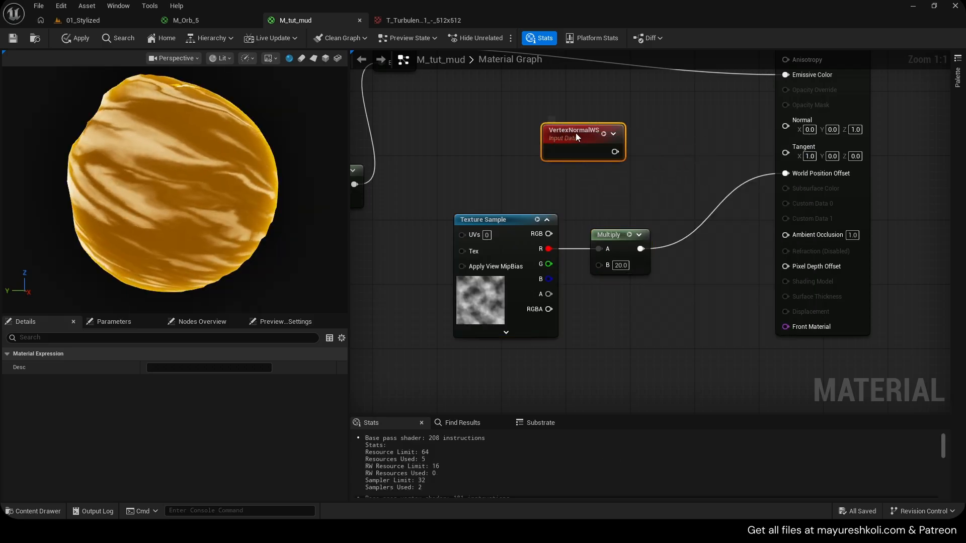
- Open the SM_Sphere mesh used by the level's orb, display its normals to examine their directions, and return to M_tut_mud
click(92, 23)
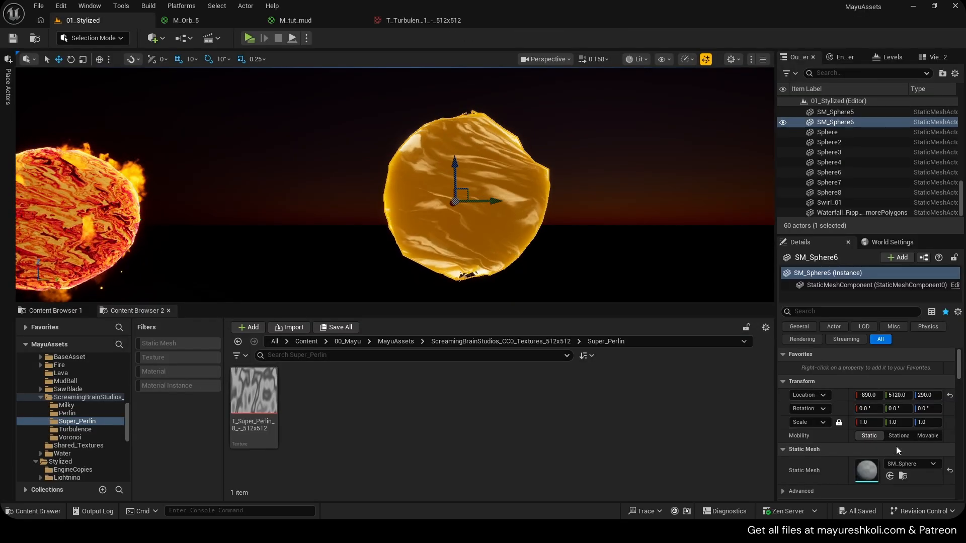
key(ctrl+e)
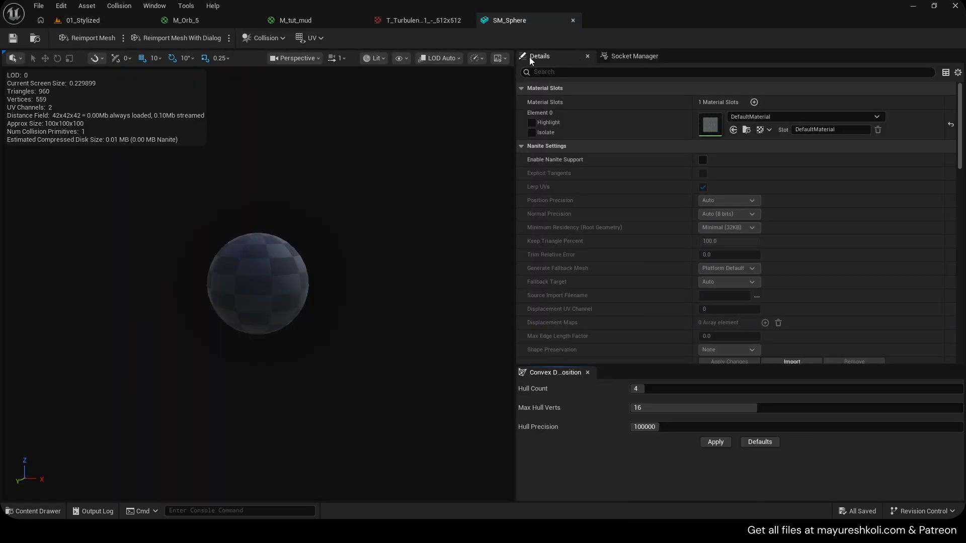
click(375, 57)
click(402, 59)
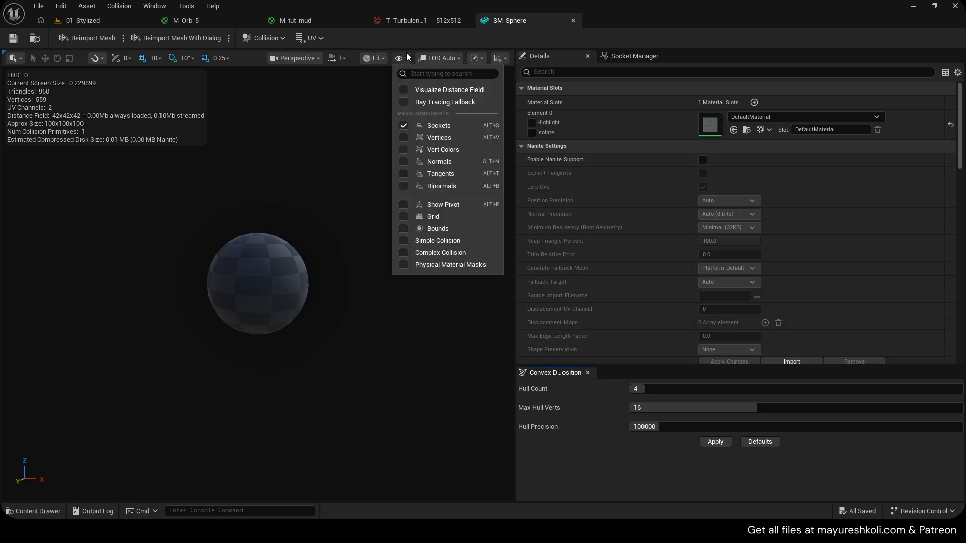
click(439, 162)
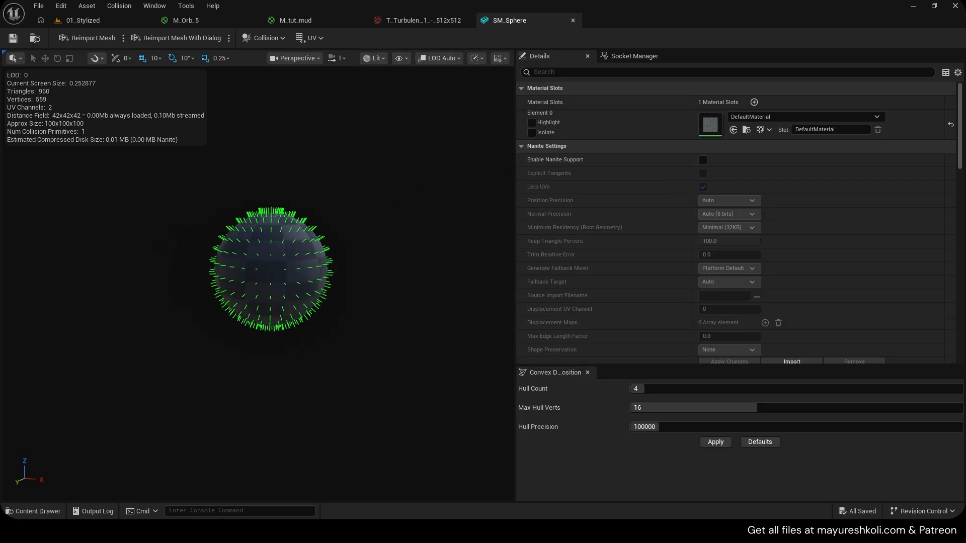
scroll(282, 257, up, 5)
scroll(282, 257, down, 3)
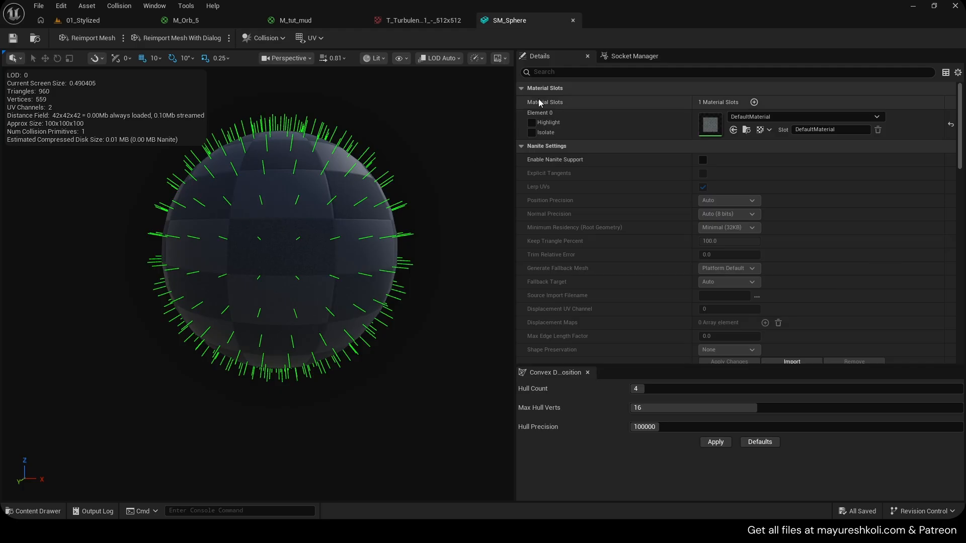
click(573, 20)
click(327, 20)
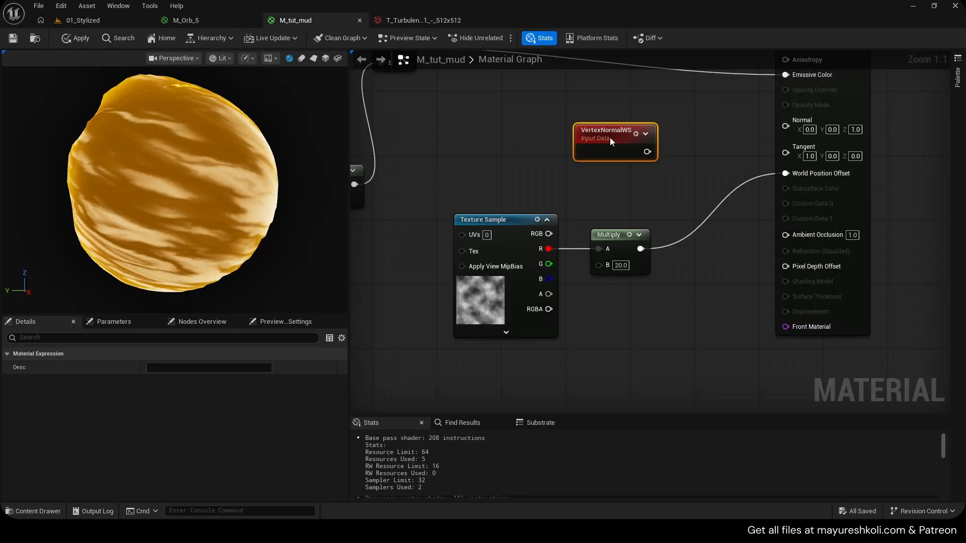
- Create a Multiply node with VertexNormalWS connected to A and the noise Texture Sample's R channel to B
click(590, 143)
drag(526, 127, 598, 160)
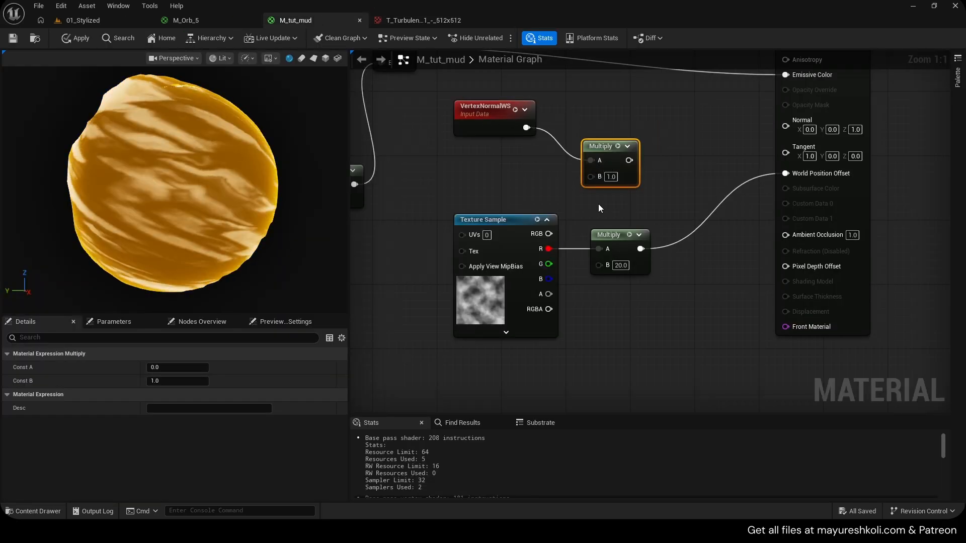
drag(549, 248, 598, 177)
- Connect the normal-noise Multiply to input A of the Multiply by 20, tidy the node positions and save the material
drag(615, 235, 688, 226)
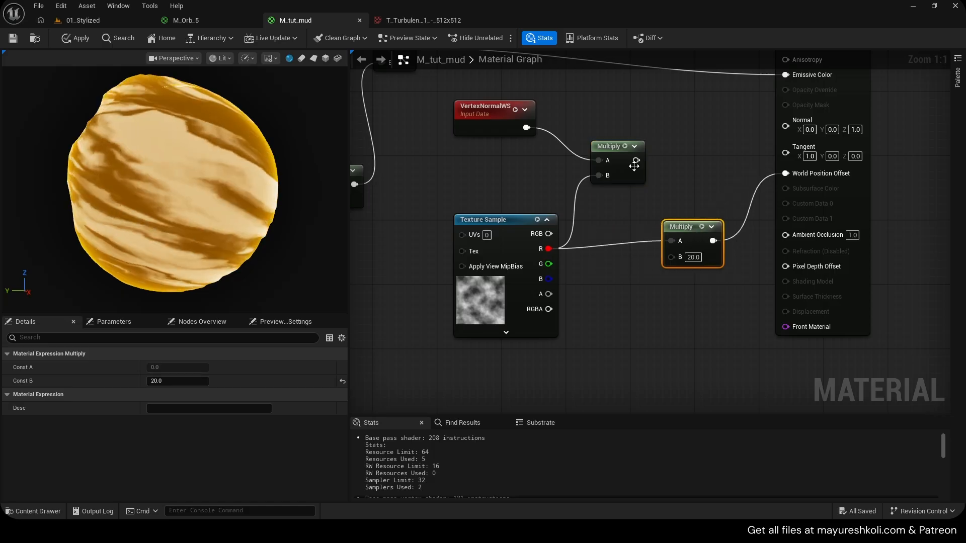
drag(637, 160, 679, 244)
right_drag(684, 207, 682, 253)
drag(477, 159, 492, 202)
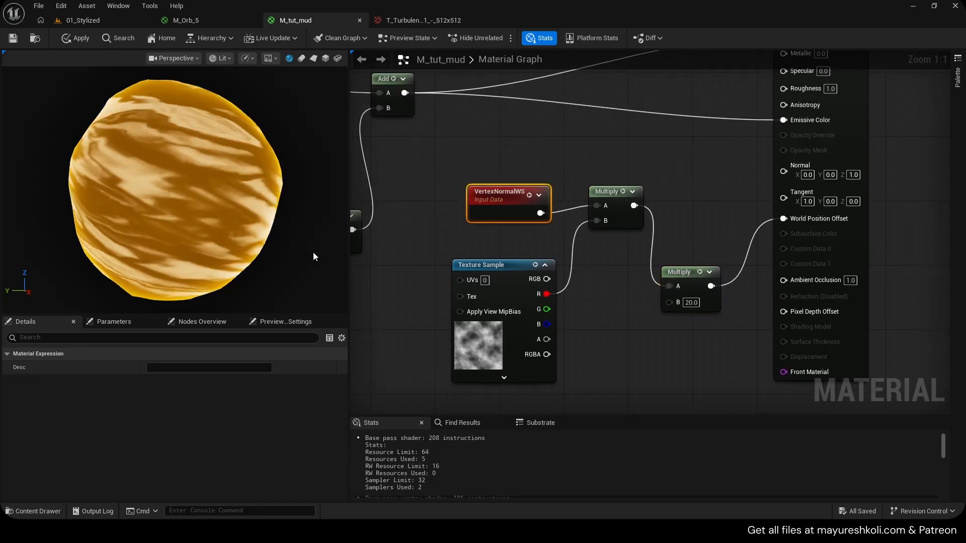
key(ctrl+s)
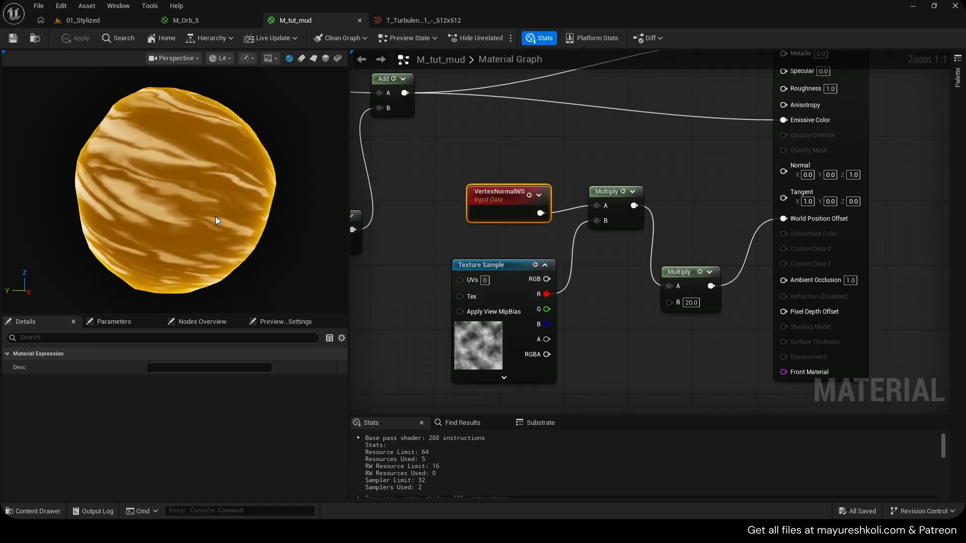
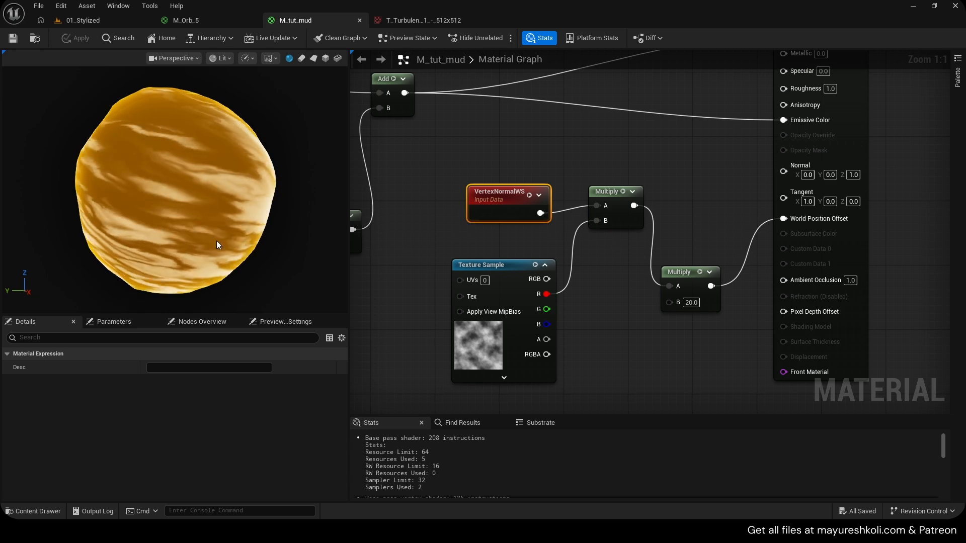
- Align the new Multiply node with VertexNormalWS and check the deformed orb in the 01_Stylized level
mouse_move(604, 206)
mouse_down()
mouse_move(618, 216)
mouse_move(607, 201)
mouse_up()
click(555, 183)
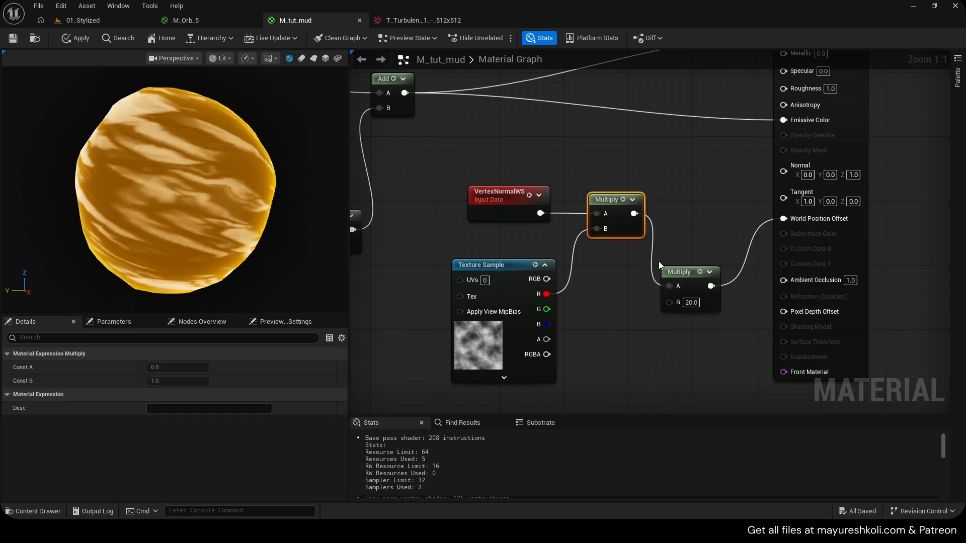
click(99, 20)
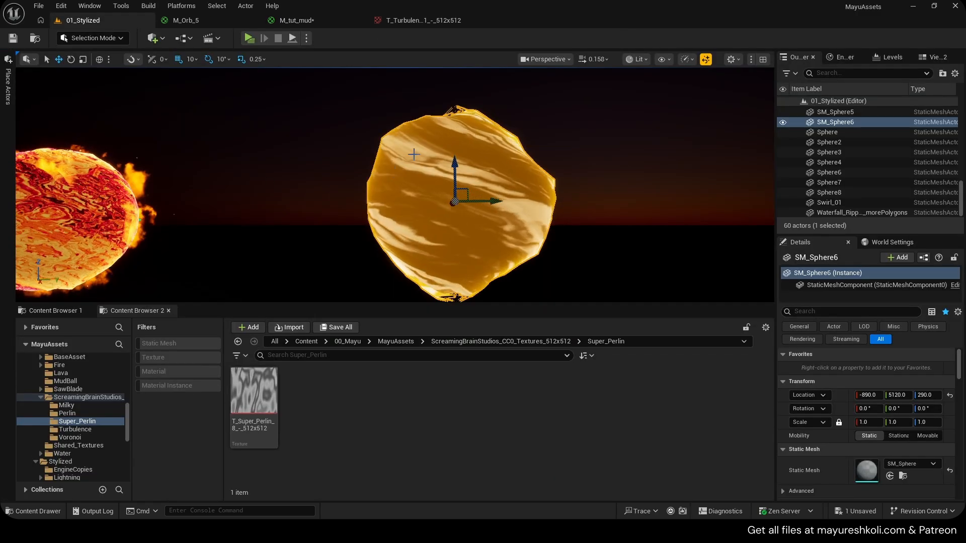
- Set B to 10 on the Multiply node that feeds World Position Offset
click(354, 21)
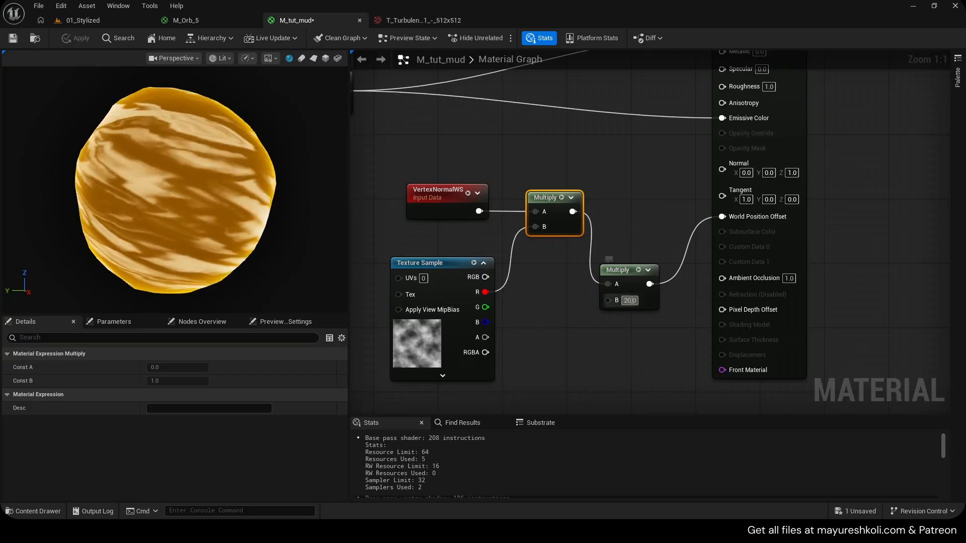
click(632, 300)
text(10)
click(651, 346)
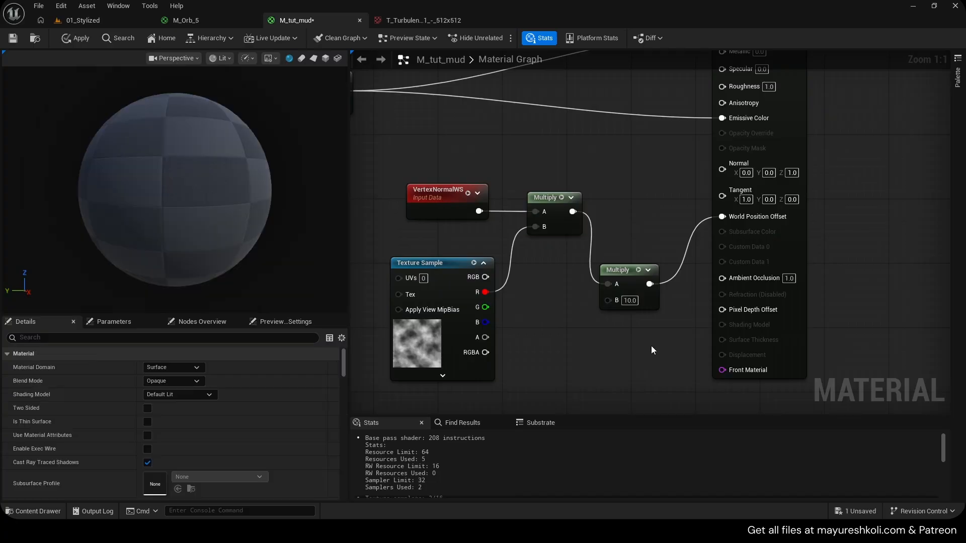
- Add a Panner node to the UVs of the noise Texture Sample and set its Speed Y to 0.1
right_drag(586, 324, 725, 268)
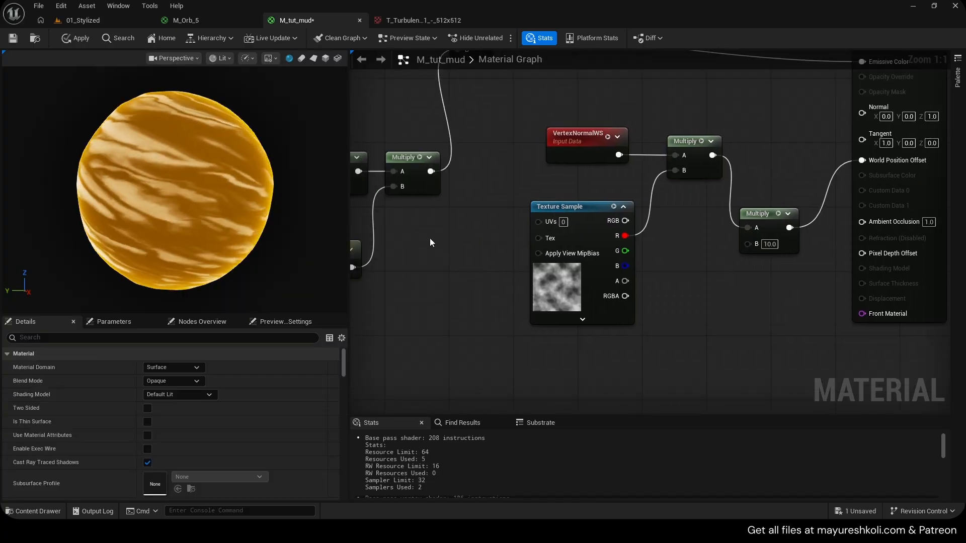
click(429, 238)
drag(500, 243, 538, 221)
click(480, 279)
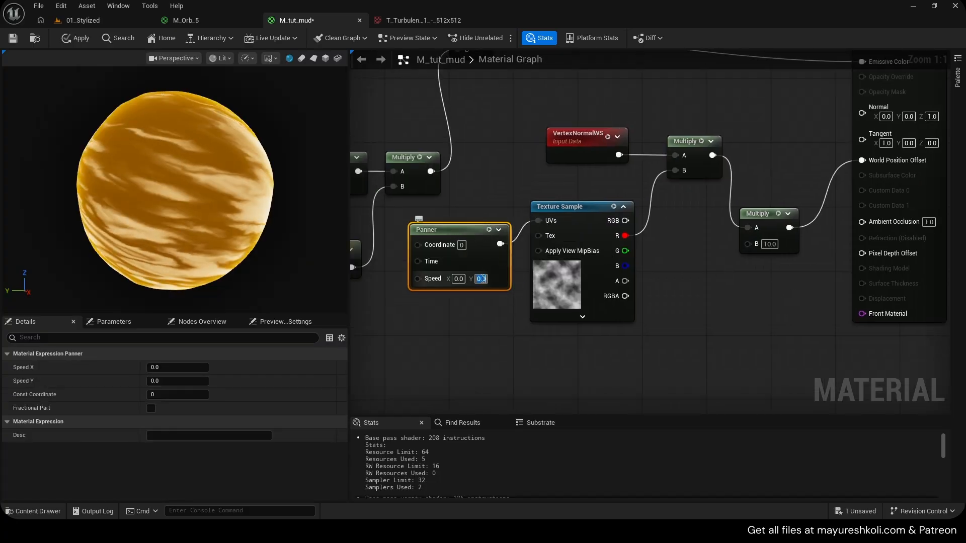
text(0.1)
click(506, 318)
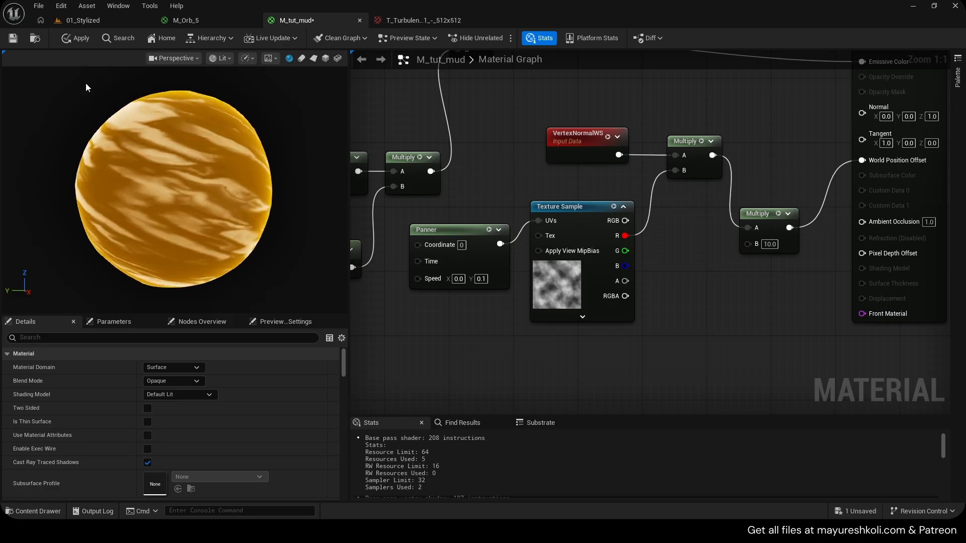
- Set the noise Panner's Speed X and Speed Y to 0.5
click(459, 279)
text(0.5)
click(481, 307)
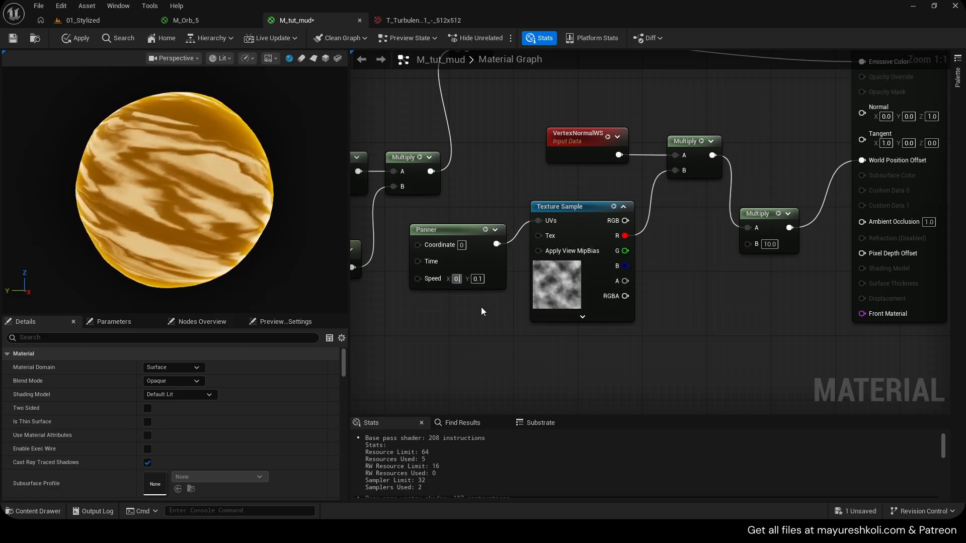
click(481, 279)
text(0.5)
click(101, 88)
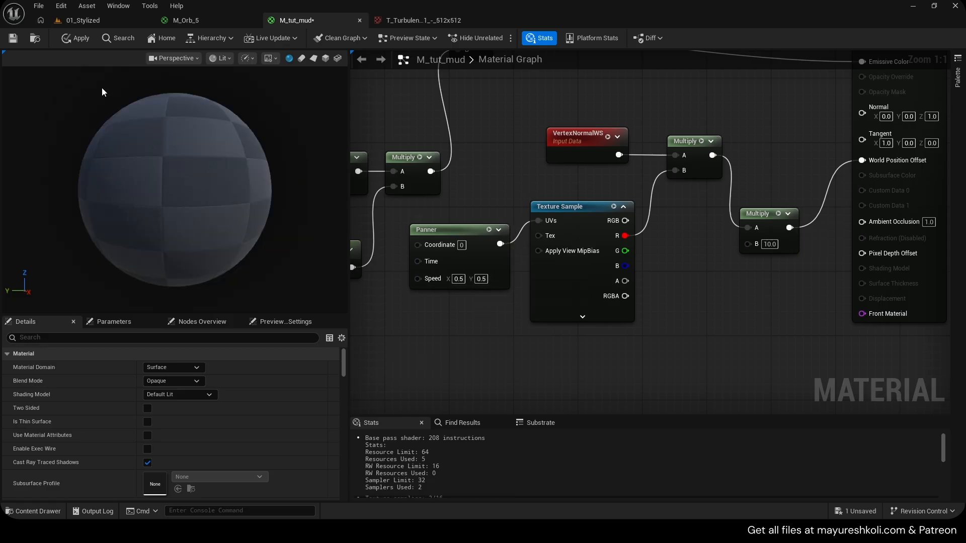
- Apply the material and check the moving deformation on the orb in the 01_Stylized level
click(73, 39)
click(94, 21)
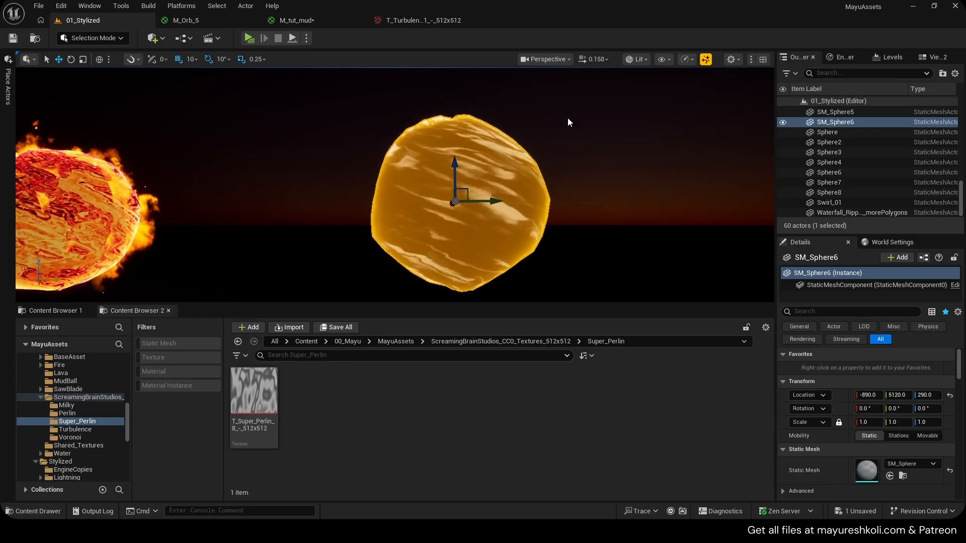
key(w)
mouse_move(422, 151)
right_down()
mouse_move(428, 166)
mouse_move(428, 156)
right_up()
key(s)
- Set the noise Panner's Speed X and Y to 0.2, apply M_tut_mud, and move the Panner and Texture Sample lower
click(333, 20)
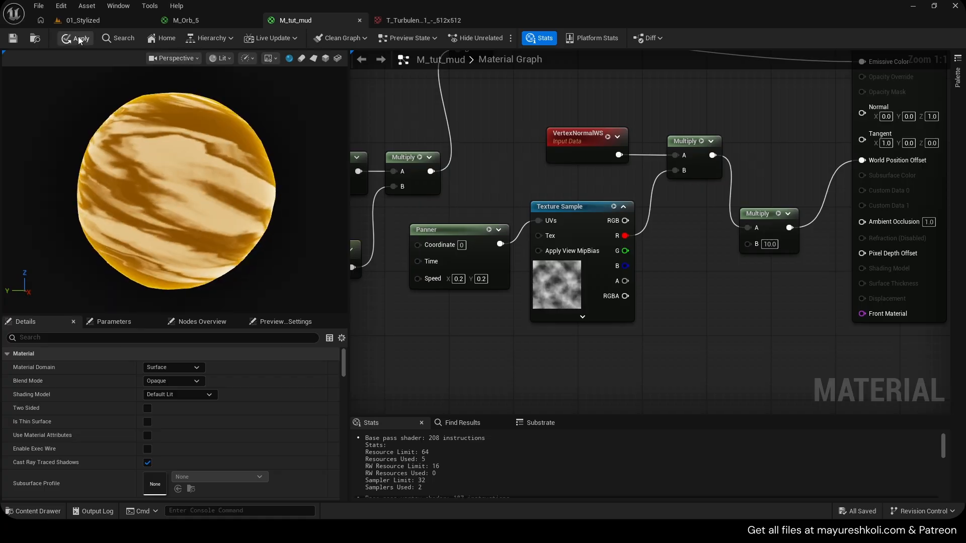
click(79, 39)
right_drag(452, 299, 479, 305)
drag(519, 202, 688, 305)
click(513, 305)
drag(514, 305, 506, 298)
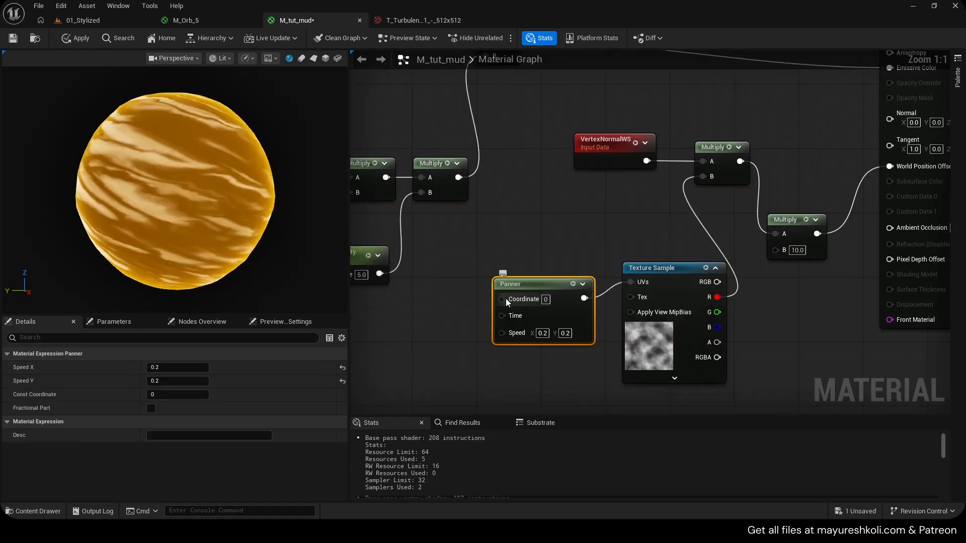
click(431, 308)
- Create two scalar parameter nodes and place them below the noise Panner
right_drag(433, 312, 434, 248)
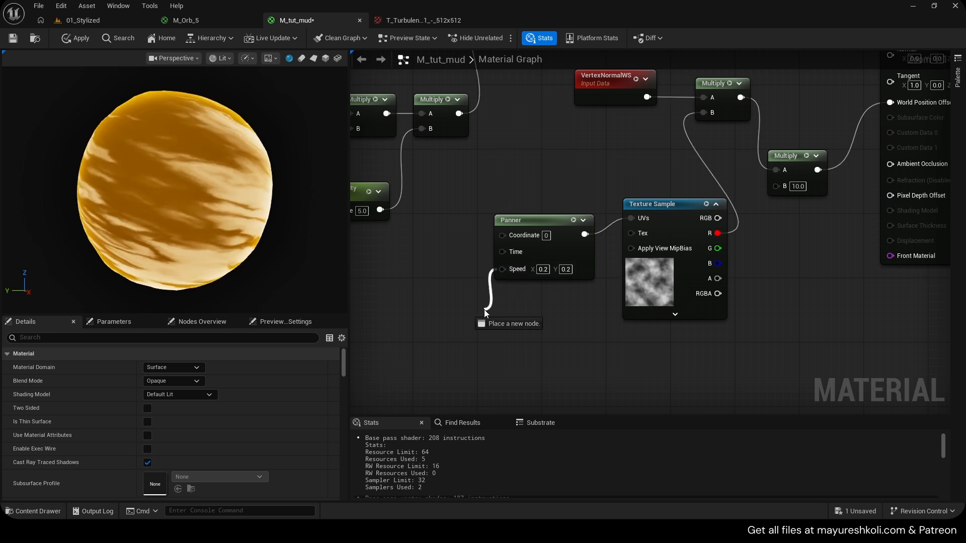
drag(502, 269, 463, 311)
right_drag(425, 303, 523, 255)
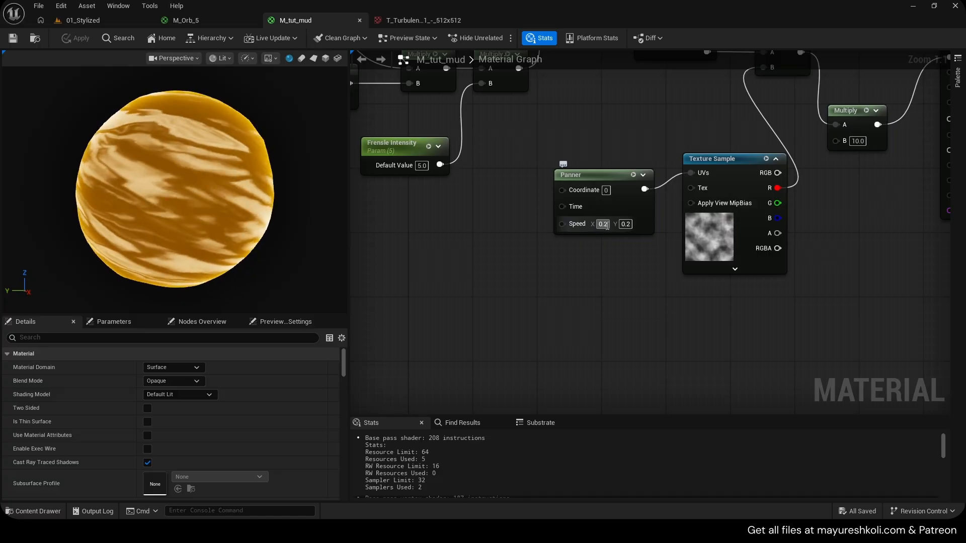
key(s)
click(451, 237)
click(453, 295)
right_drag(453, 295, 440, 268)
key(s)
click(439, 273)
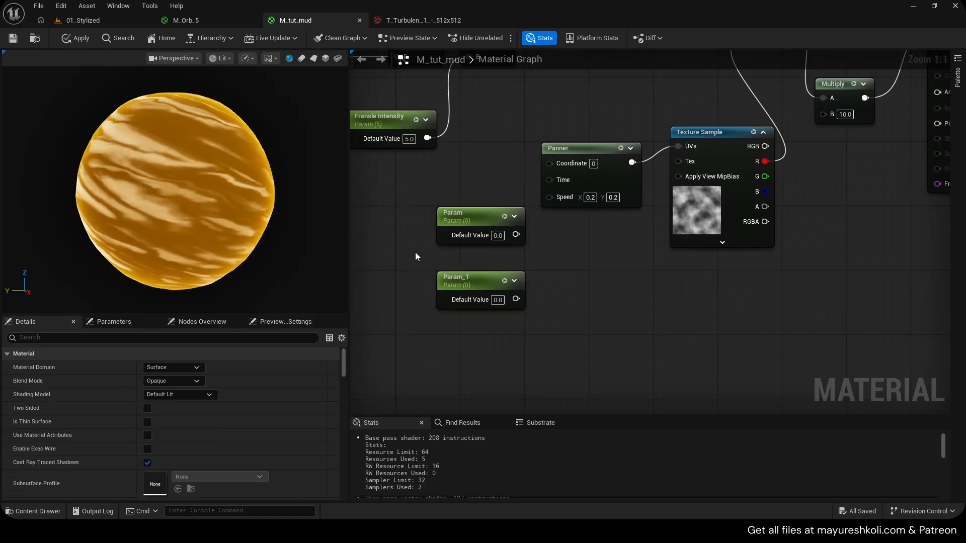
drag(417, 201, 475, 287)
drag(473, 282, 434, 290)
drag(443, 246, 491, 246)
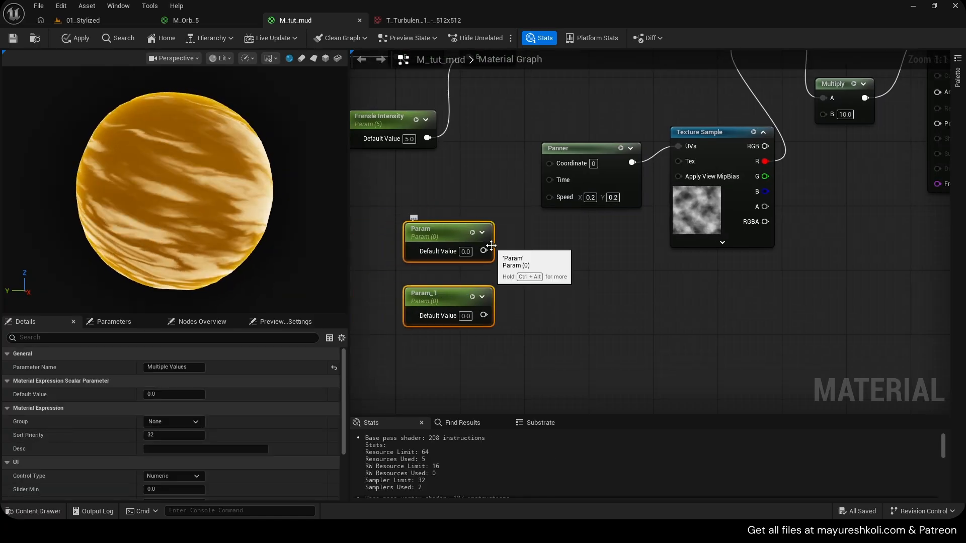
- Combine the two scalar parameters with an Append node and connect it to the noise Panner's Speed input
click(568, 279)
drag(552, 250, 553, 250)
text(append)
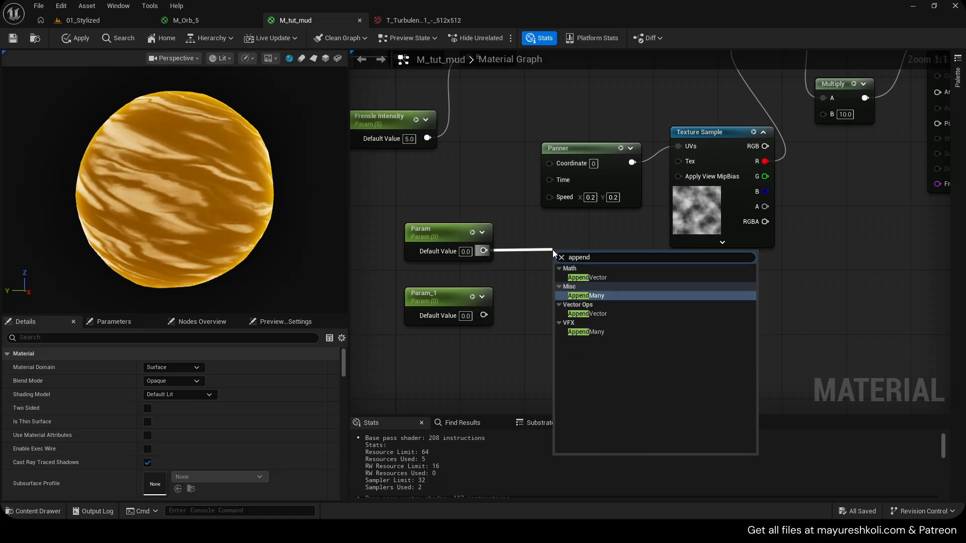
key(Return)
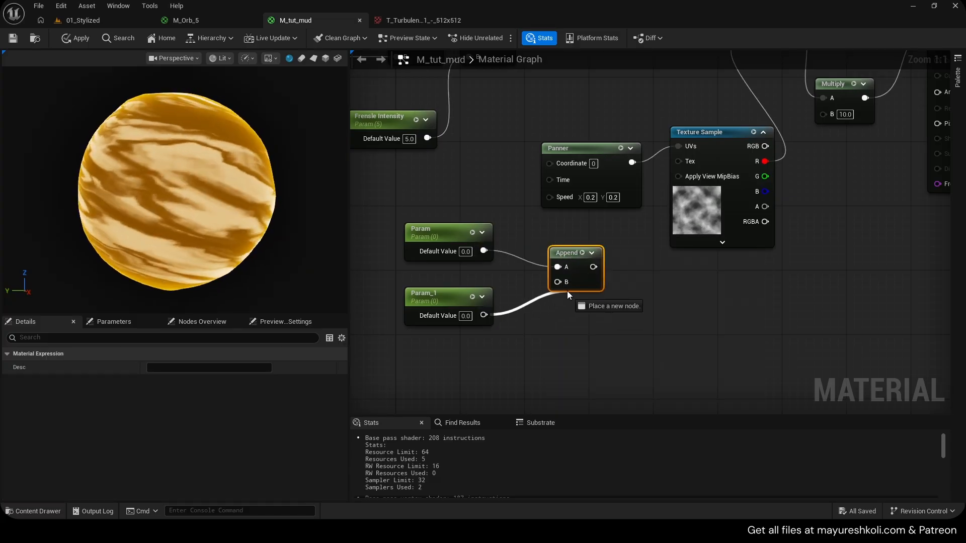
drag(558, 198, 558, 198)
drag(439, 229, 446, 229)
mouse_move(428, 303)
mouse_down()
mouse_move(452, 296)
mouse_move(444, 296)
mouse_up()
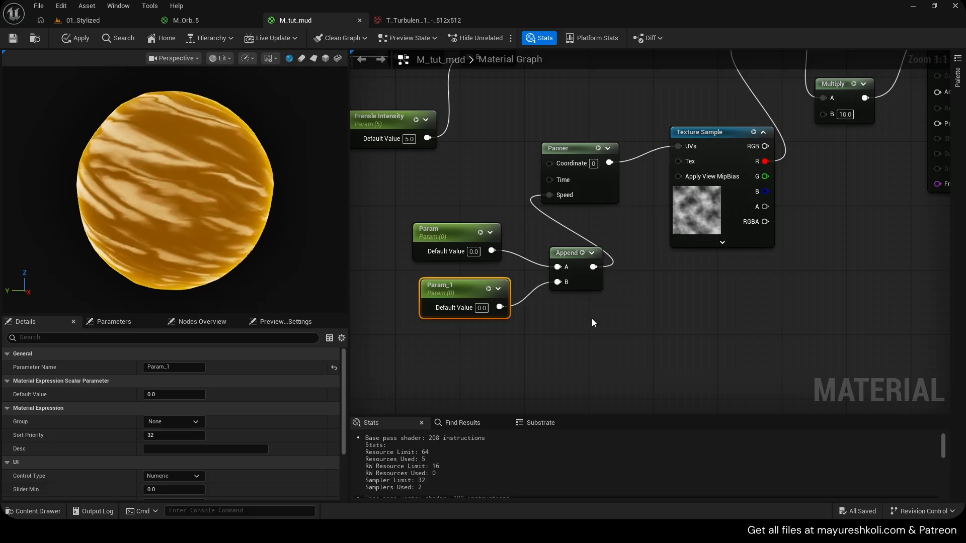
- Delete the two scalar parameters and the Append node below the noise Panner
drag(593, 320, 445, 232)
key(Delete)
right_drag(582, 245, 532, 309)
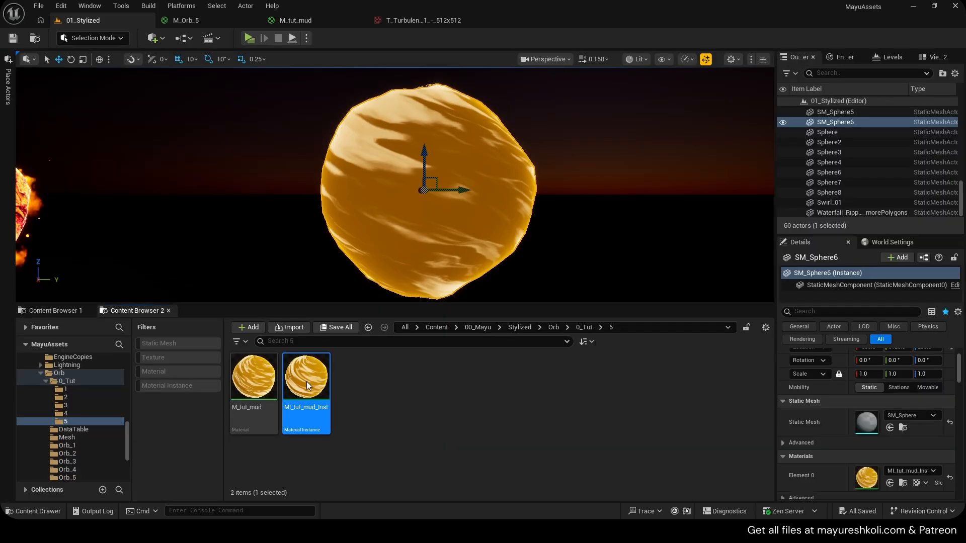
- Open MI_tut_mud_Inst in a floating window over the level and override Frensle Intensity with about 8.71
double_click(307, 371)
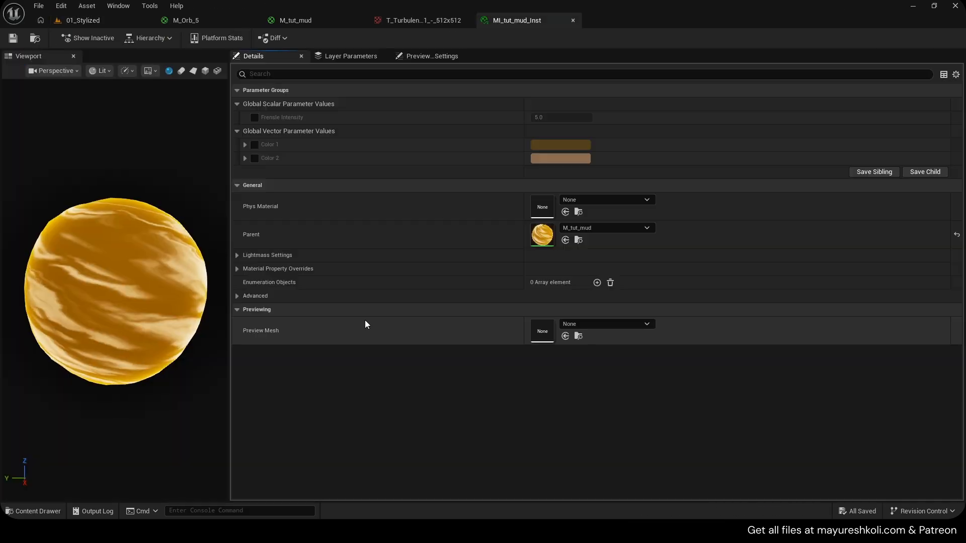
drag(542, 17, 646, 137)
click(83, 20)
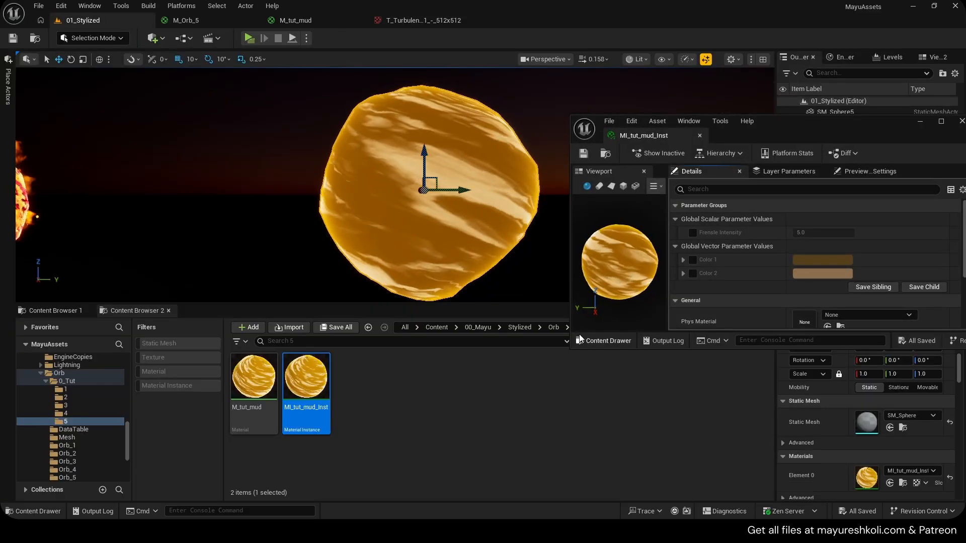
drag(575, 346, 541, 469)
click(671, 233)
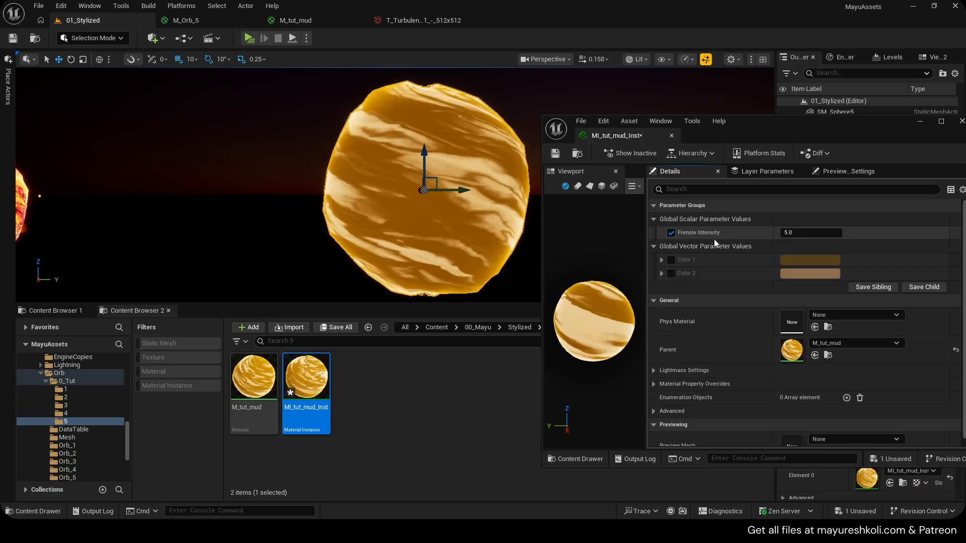
drag(804, 233, 826, 235)
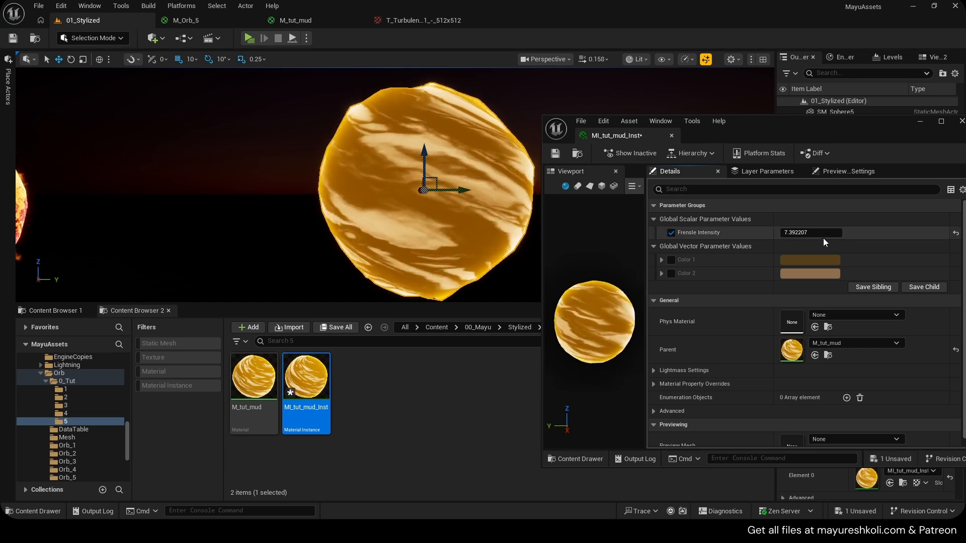
- Enable the Color 1 and Color 2 overrides in MI_tut_mud_Inst and set Color 2 to a bright orange
click(671, 273)
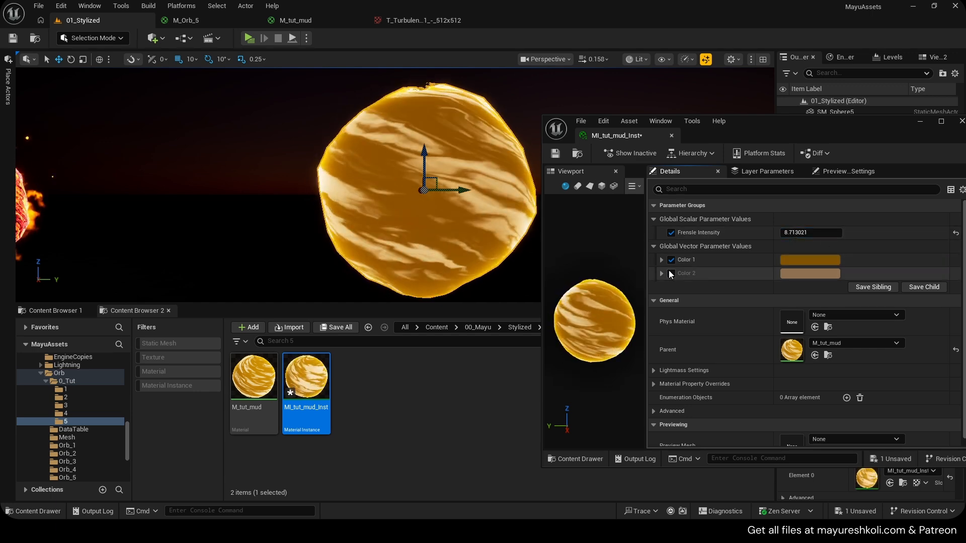
click(809, 272)
drag(674, 280, 670, 278)
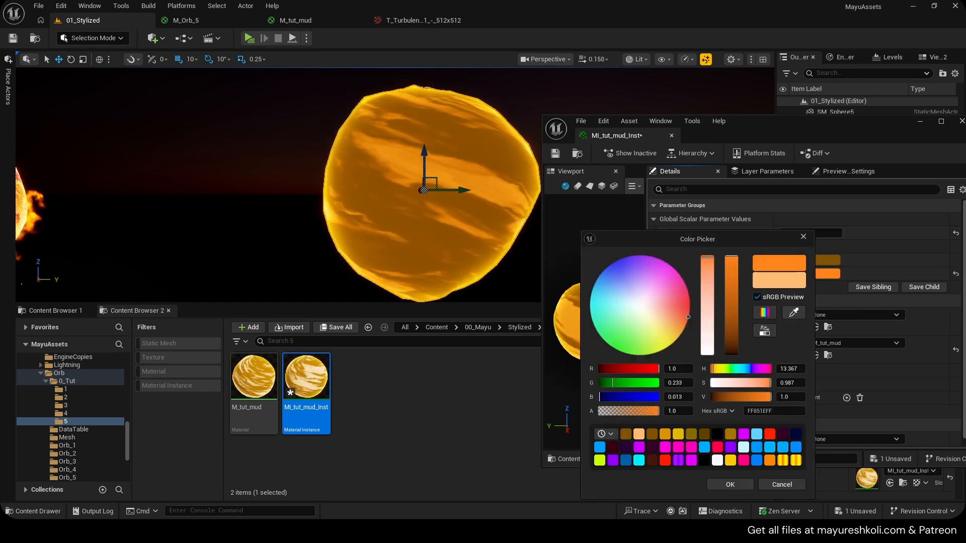
click(724, 484)
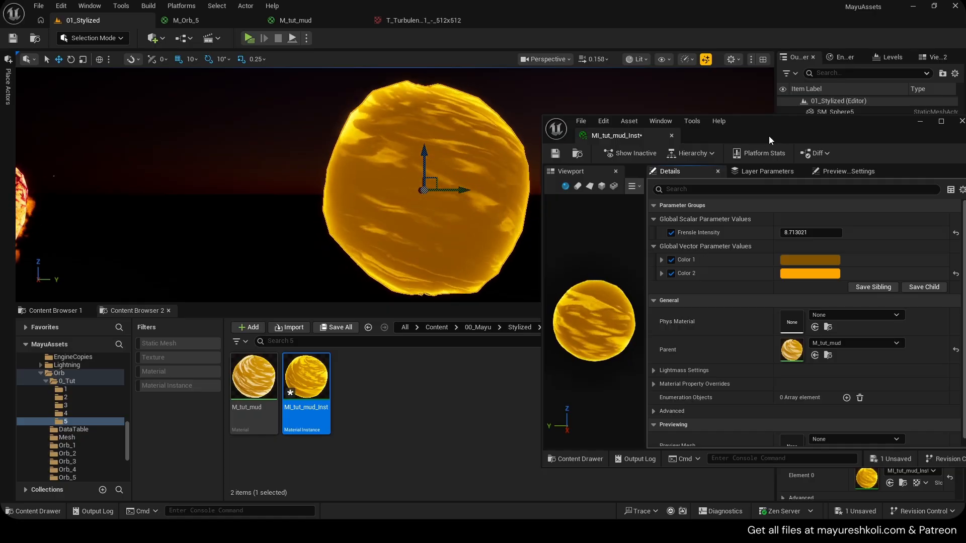
- Select the reference mud orb Sphere8 in the level and open its material instance MI_Orb_5_Inst
drag(769, 136, 718, 221)
key(s)
key(q)
key(w)
click(397, 242)
double_click(860, 476)
- Copy BaseColor from MI_Orb_5_Inst and paste it into Color 1 of MI_tut_mud_Inst
right_click(549, 143)
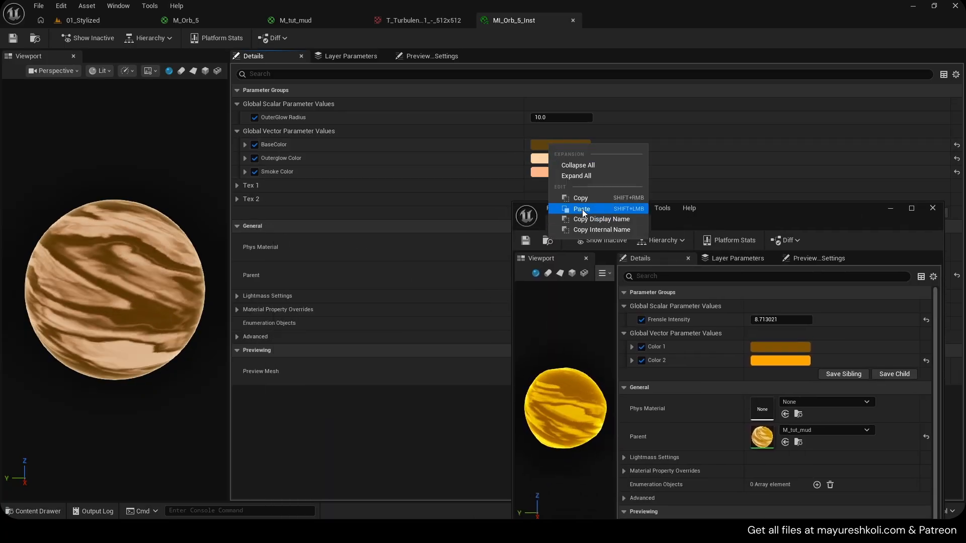
click(581, 209)
right_click(760, 346)
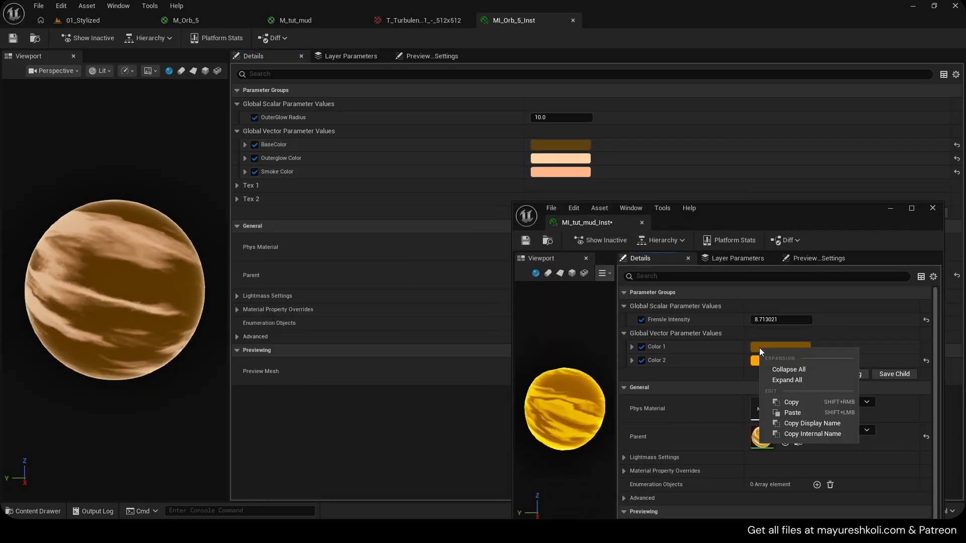
click(790, 413)
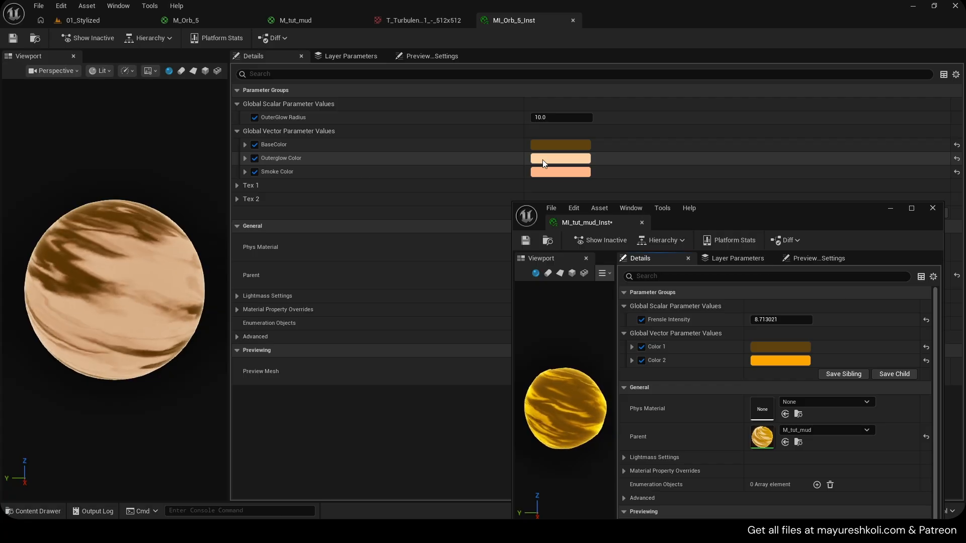
- Copy Smoke Color from MI_Orb_5_Inst into Color 2 of MI_tut_mud_Inst and save all assets from the 01_Stylized level
right_click(548, 174)
click(574, 221)
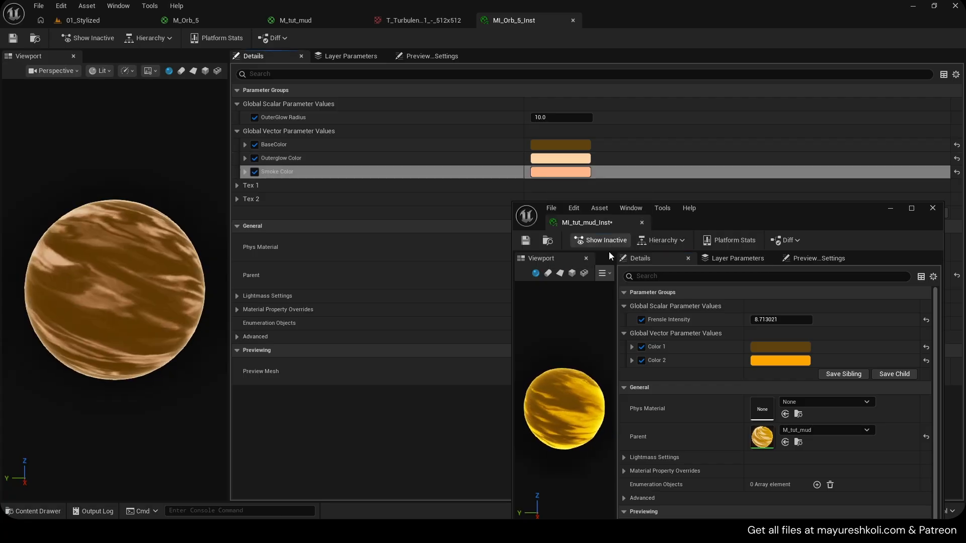
right_click(777, 356)
click(801, 421)
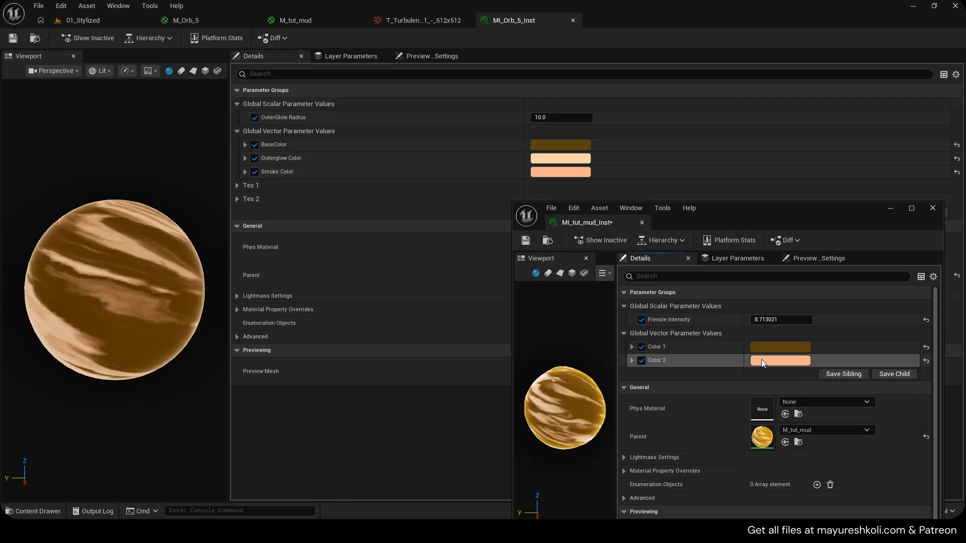
click(75, 22)
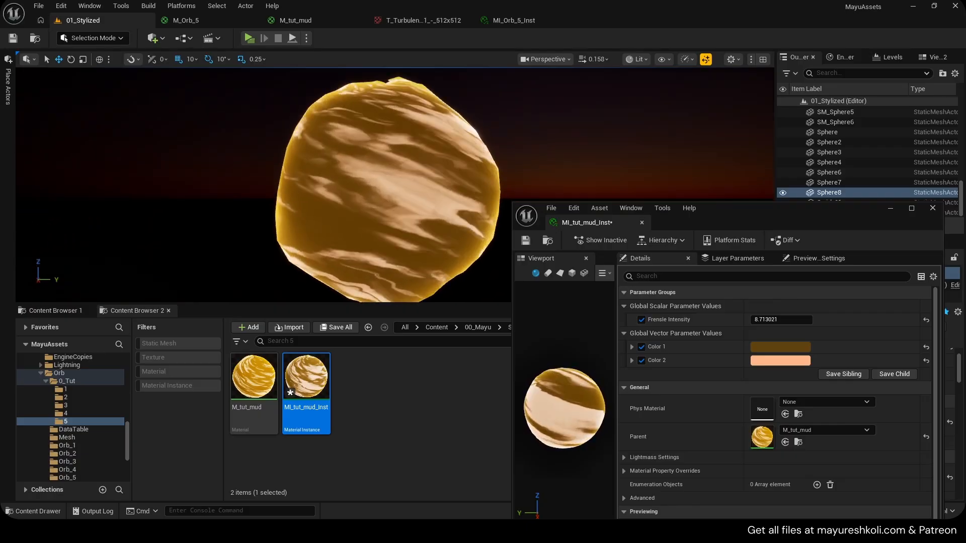
key(ctrl+shift+s)
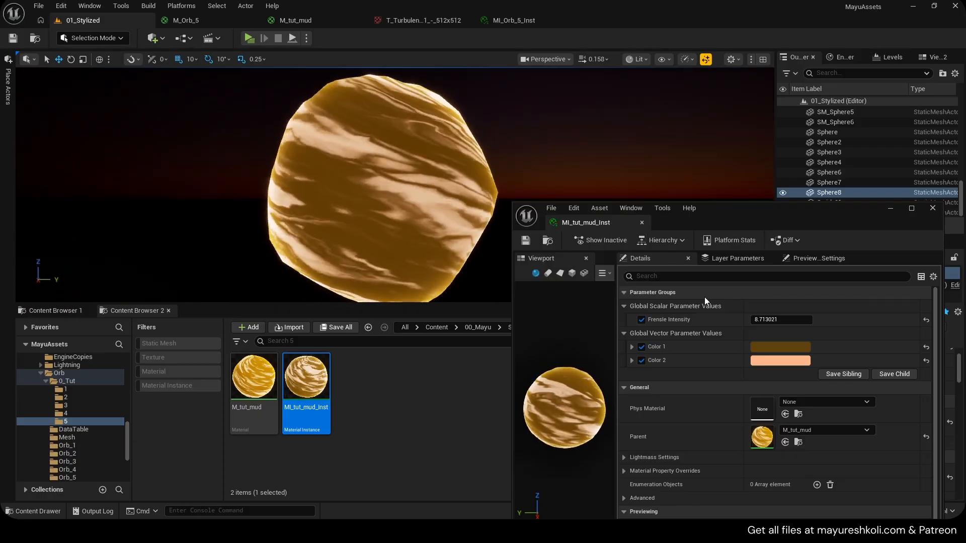
- Set Frensle Intensity to 5 in MI_tut_mud_Inst, save it, and close the instance after checking the orb
click(804, 320)
text(5)
key(Return)
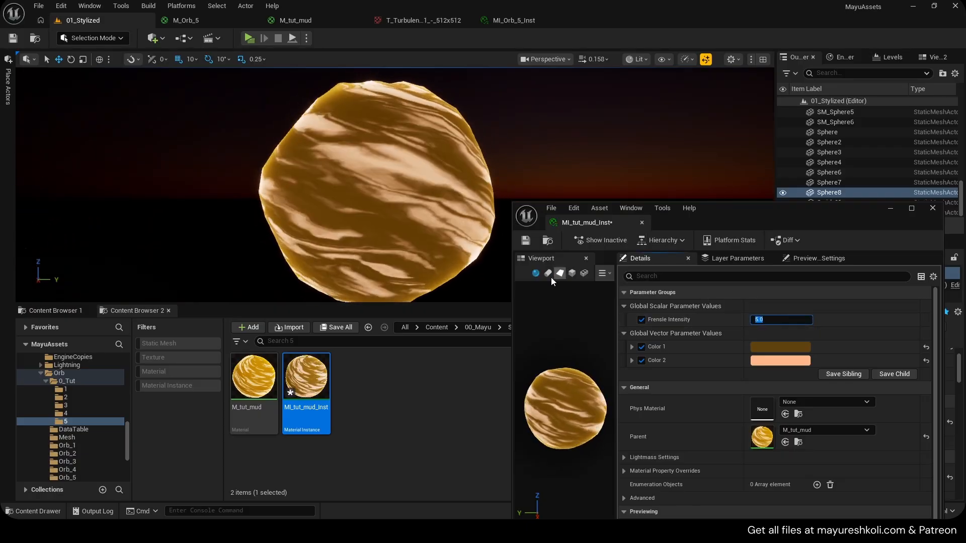
click(526, 241)
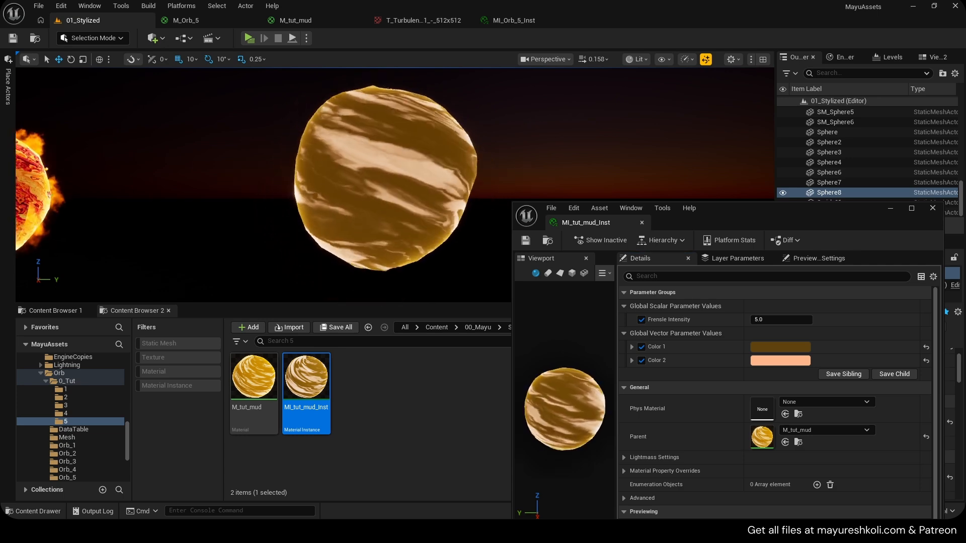
key(Escape)
mouse_move(382, 201)
right_down()
mouse_move(360, 221)
mouse_move(358, 199)
mouse_move(384, 202)
right_up()
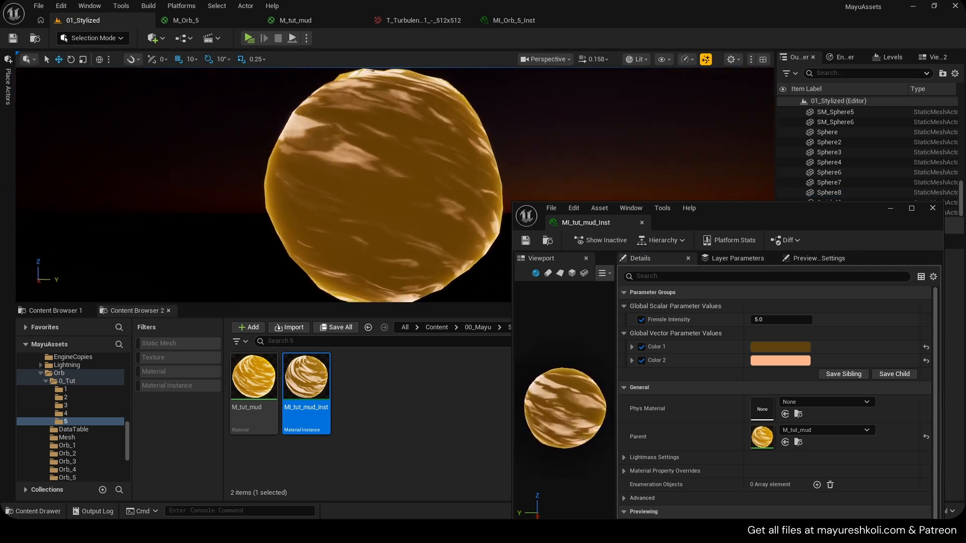
middle_click(608, 222)
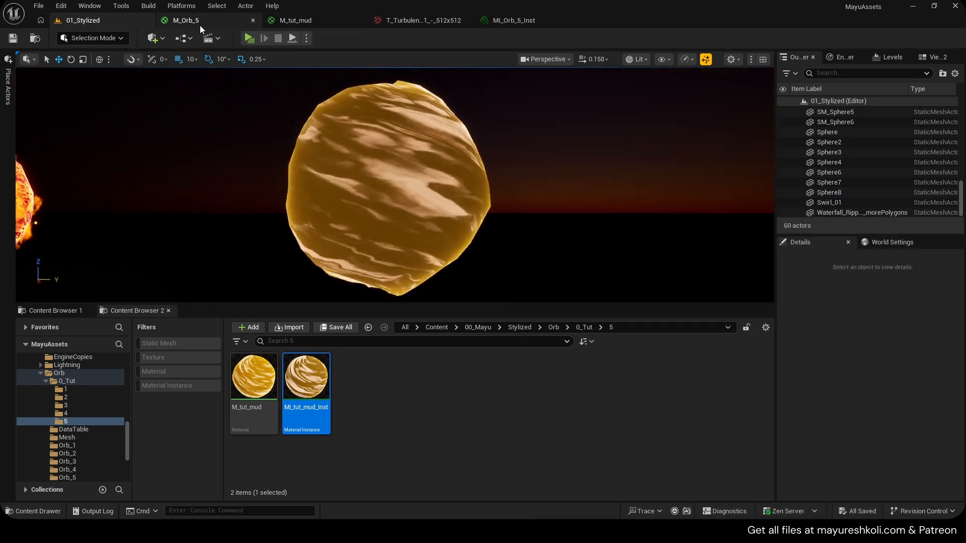
- Open M_tut_mud and preview the Multiply node that combines the Fresnel rim with Frensle Intensity
click(280, 24)
right_drag(435, 138, 793, 211)
scroll(642, 227, up, 2)
scroll(777, 263, up, 2)
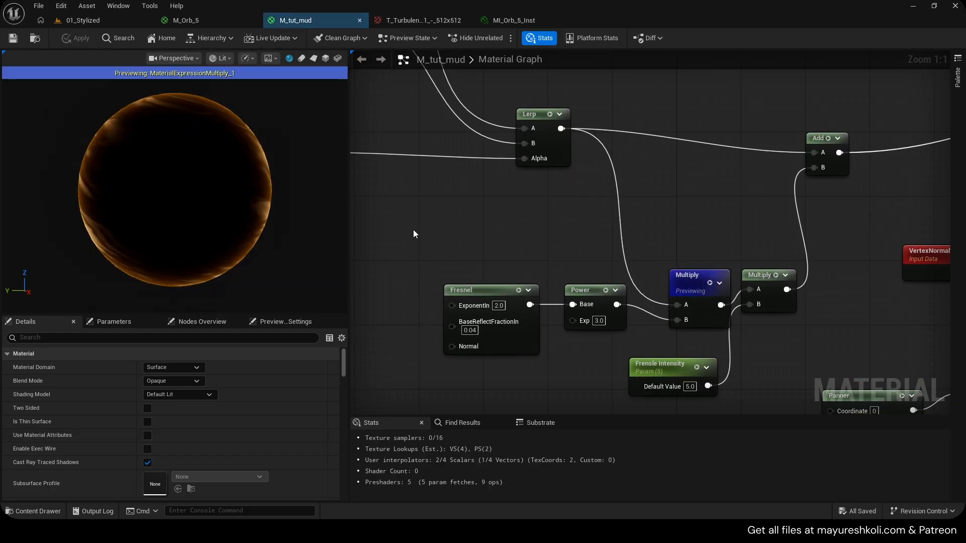
click(775, 278)
key(space)
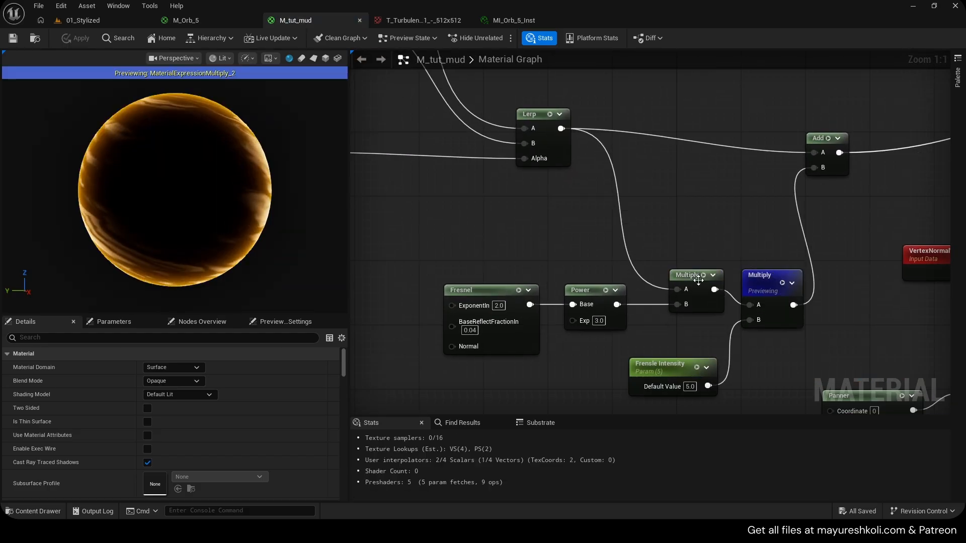
- Preview the Add node and align the first Fresnel Multiply level with the second Multiply
drag(698, 280, 690, 288)
right_drag(767, 210, 720, 230)
key(space)
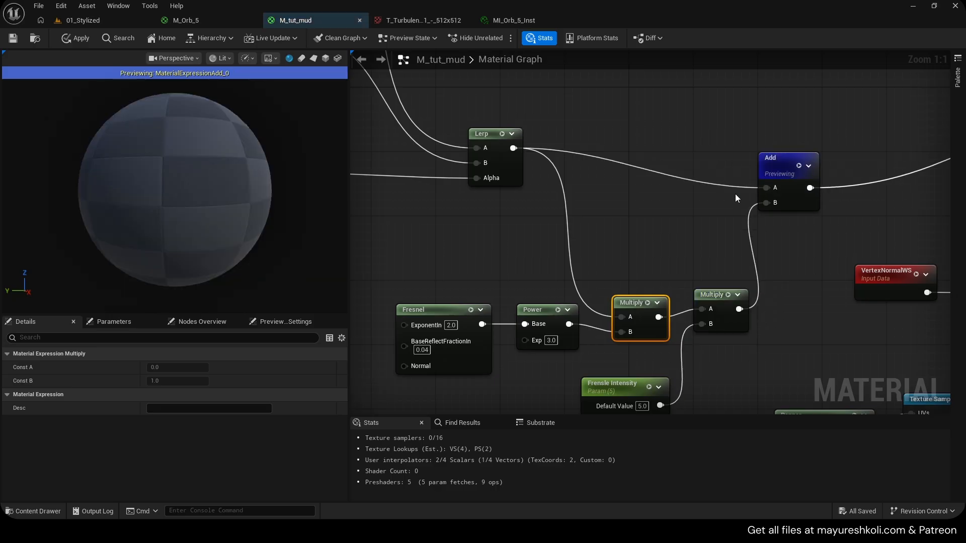
right_drag(703, 194, 730, 147)
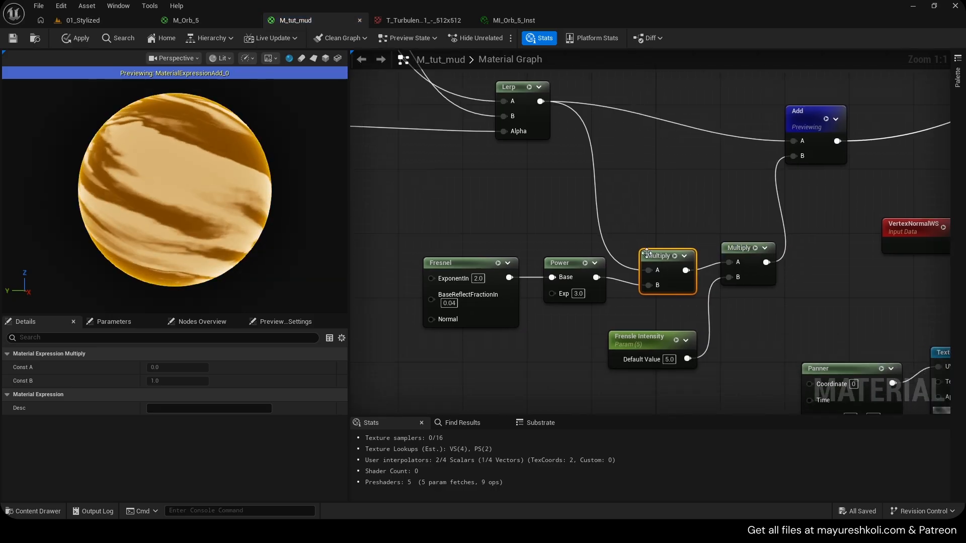
drag(654, 248, 651, 244)
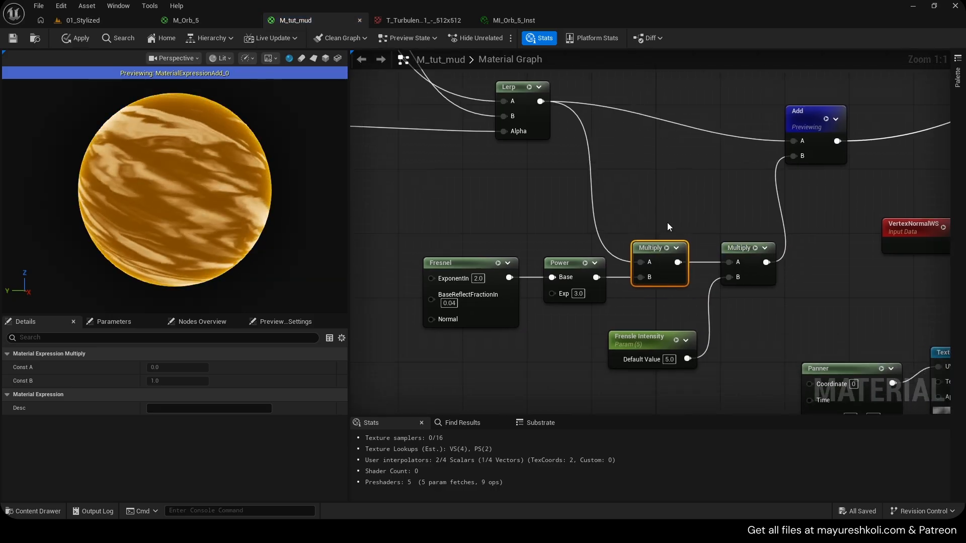
right_drag(667, 223, 508, 249)
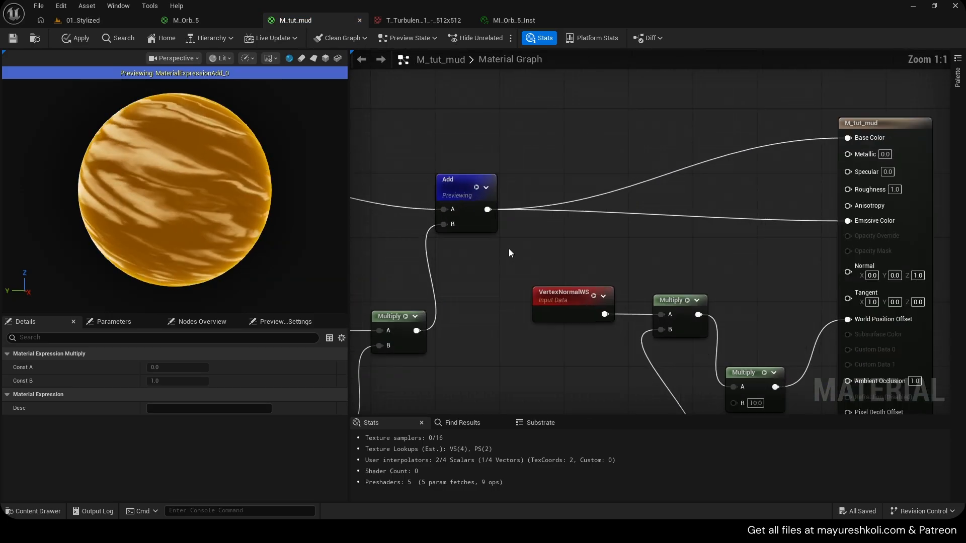
- Disconnect Base Color from the M_tut_mud output, apply the material and stop previewing the Add node
alt+click(848, 138)
click(76, 38)
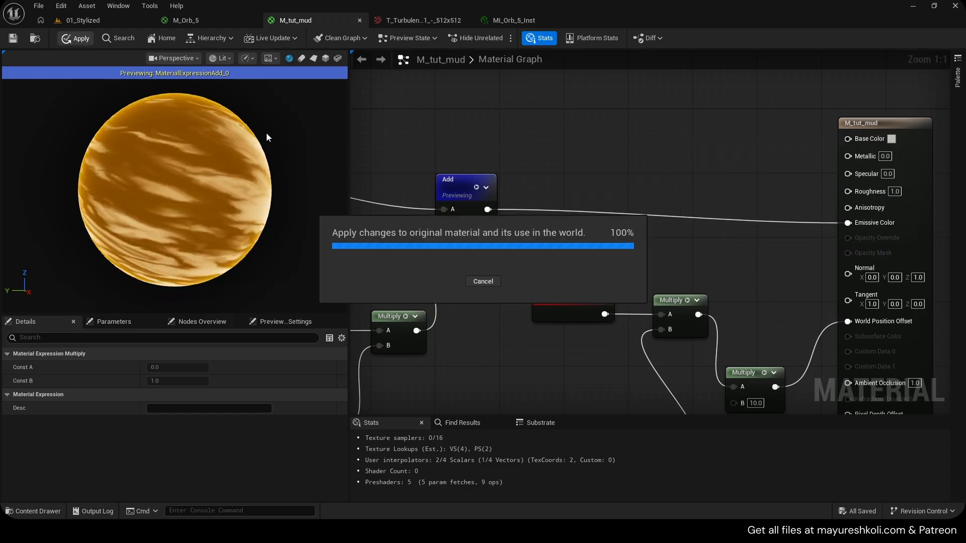
click(477, 188)
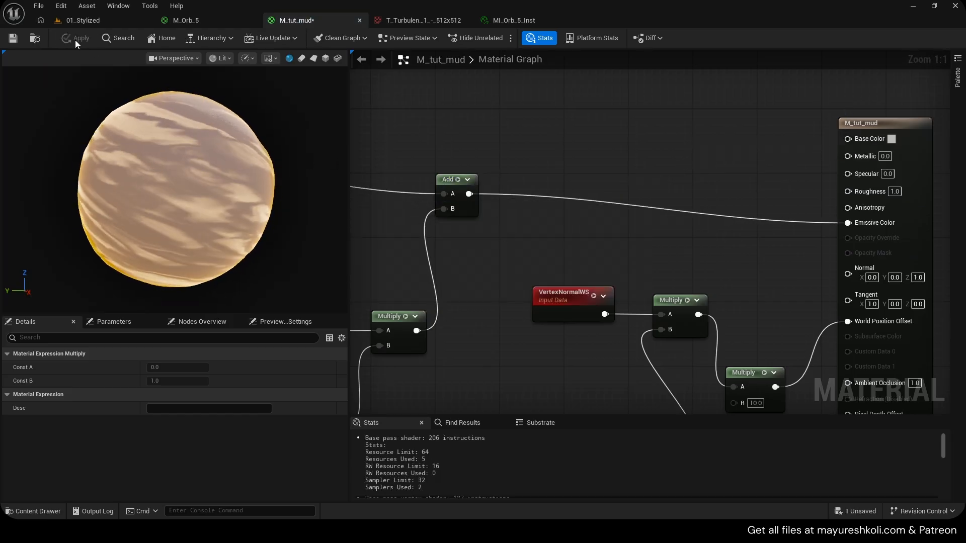
- Set the M_tut_mud shading model to Unlit and apply the material
click(875, 146)
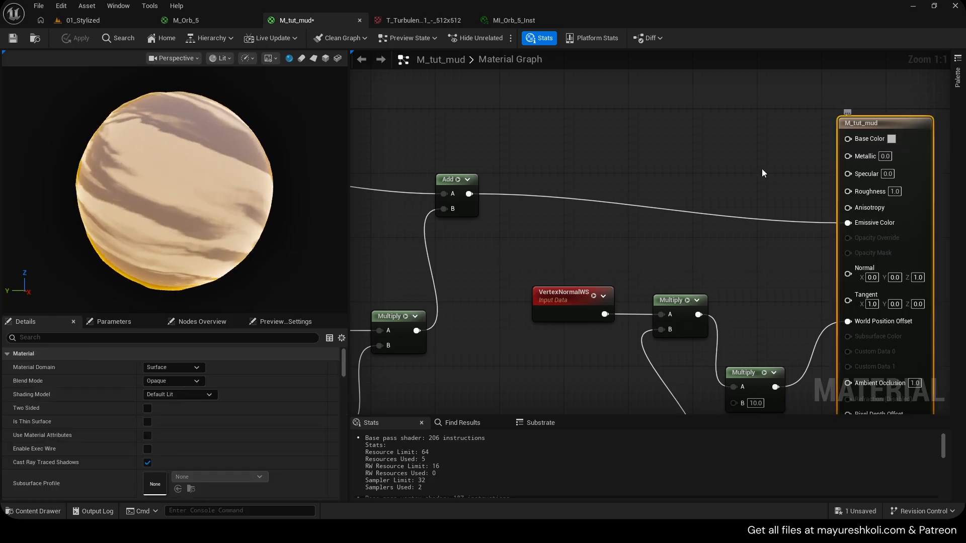
click(185, 394)
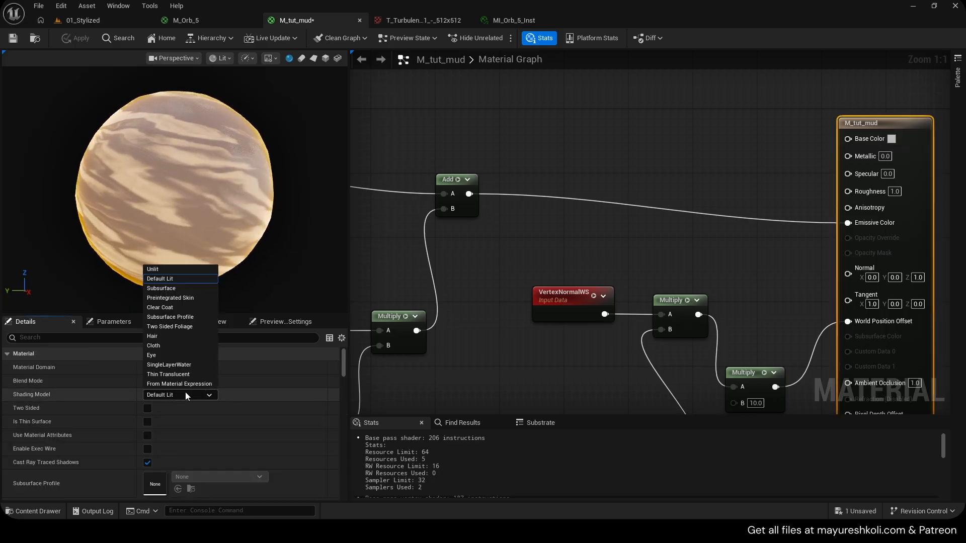
click(159, 269)
click(76, 39)
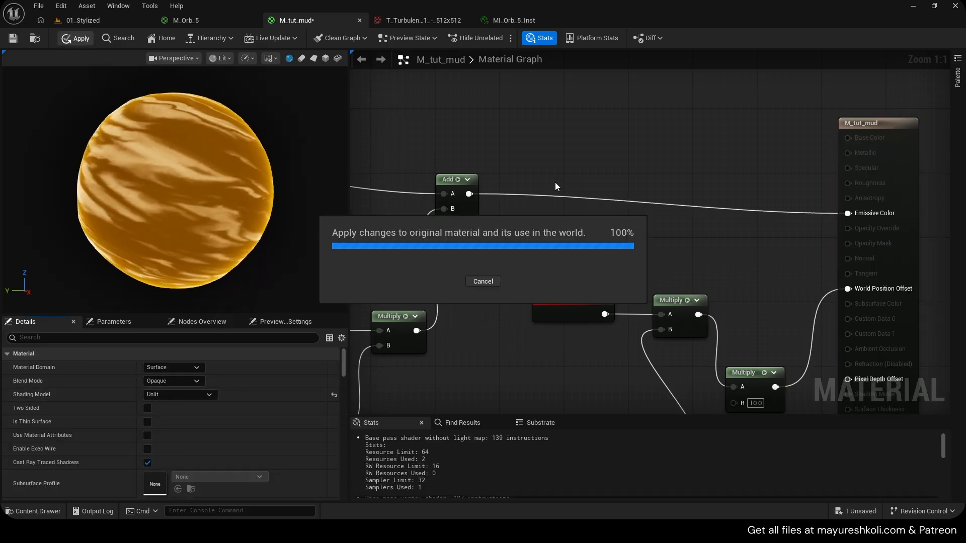
- Restore the shading model to Default Lit with the Add output feeding Base Color, and apply and save the material
click(194, 394)
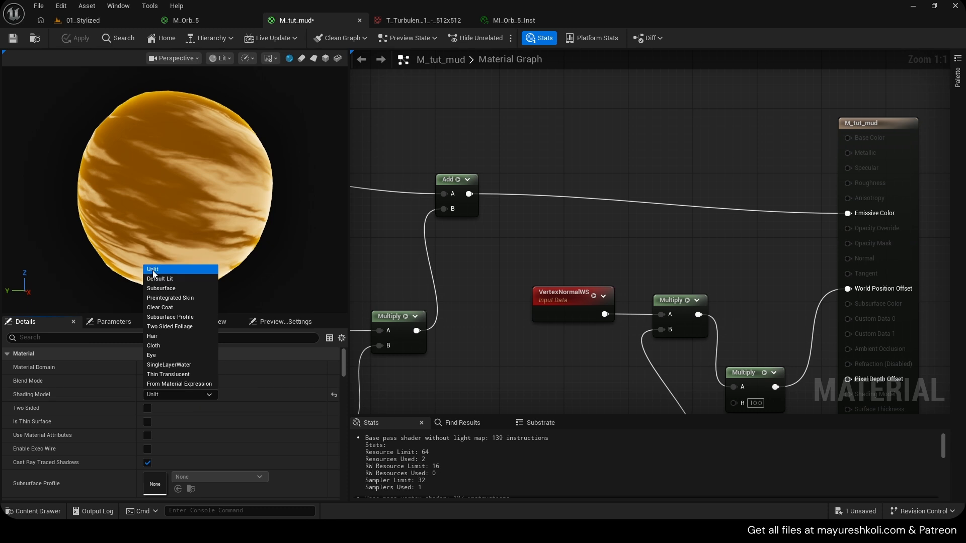
click(152, 271)
click(182, 395)
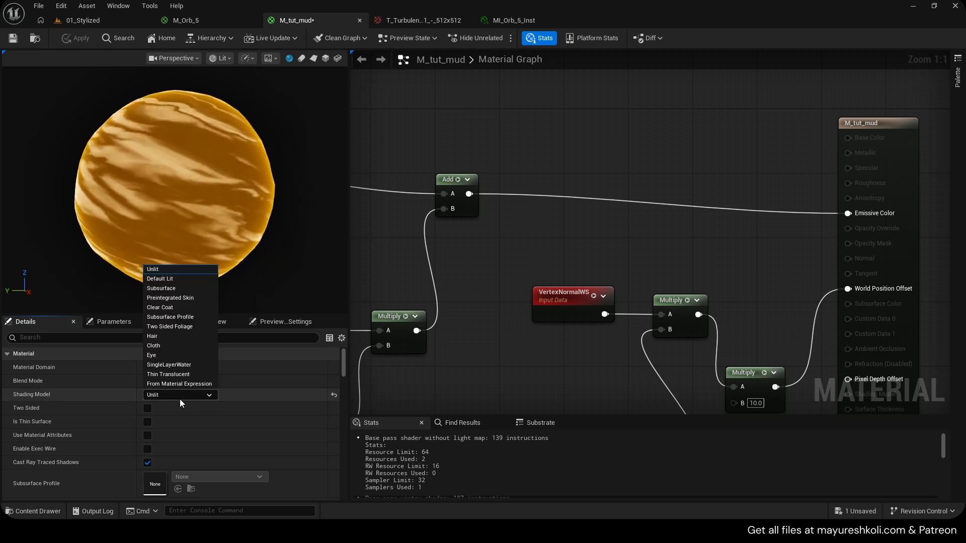
click(159, 278)
key(ctrl+s)
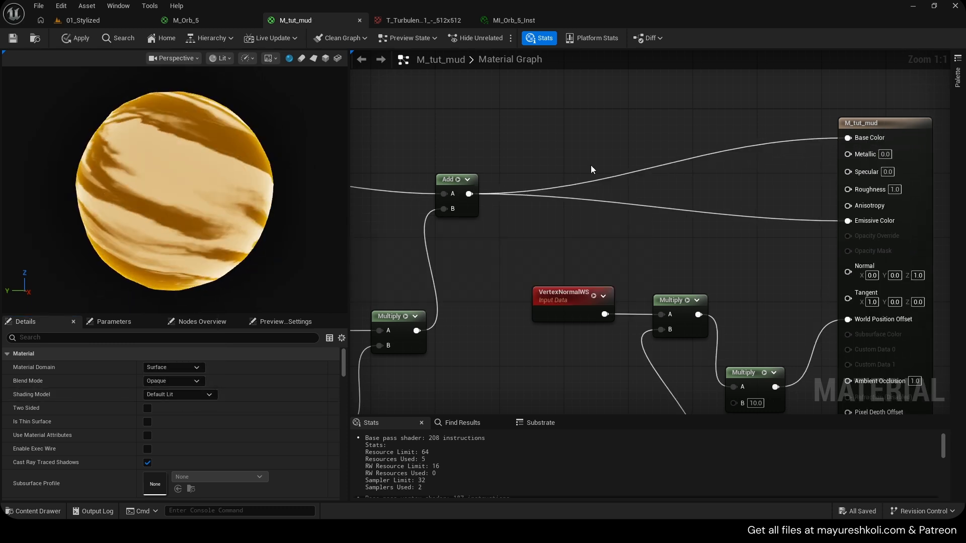
click(76, 38)
- Preview the first Fresnel Multiply, disconnect the Lerp from its A input, and move the Fresnel and Power nodes to free space above them
right_drag(421, 234, 714, 121)
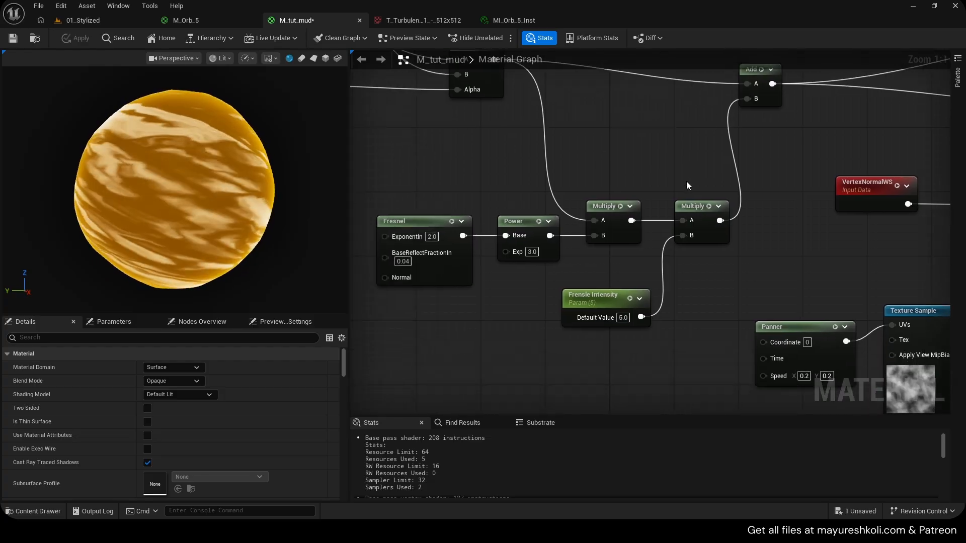
click(635, 322)
right_drag(603, 203, 627, 251)
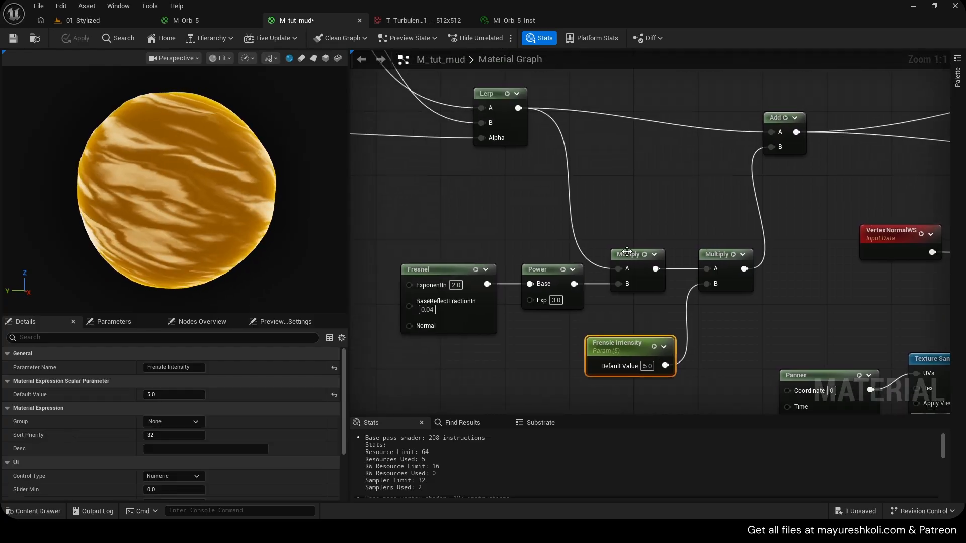
click(644, 254)
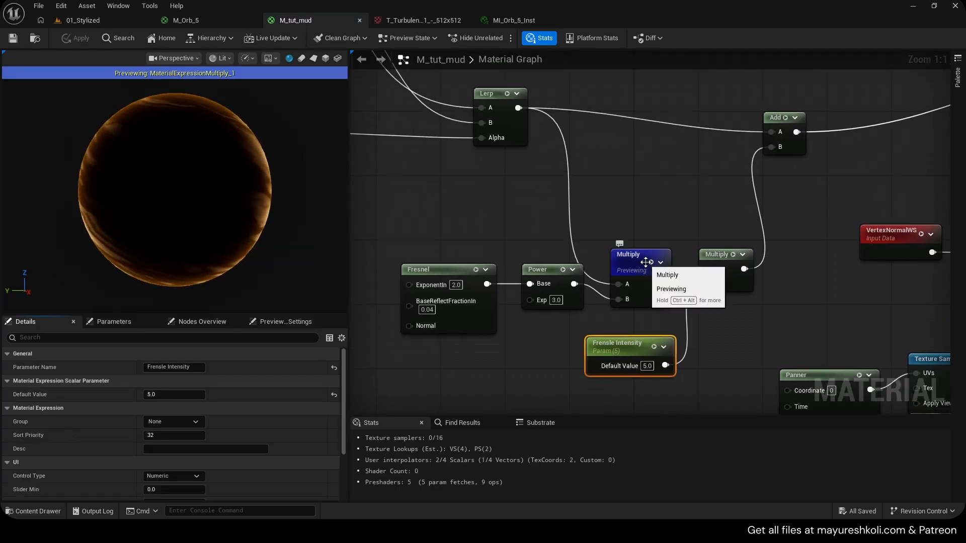
alt+click(626, 286)
drag(626, 266, 634, 258)
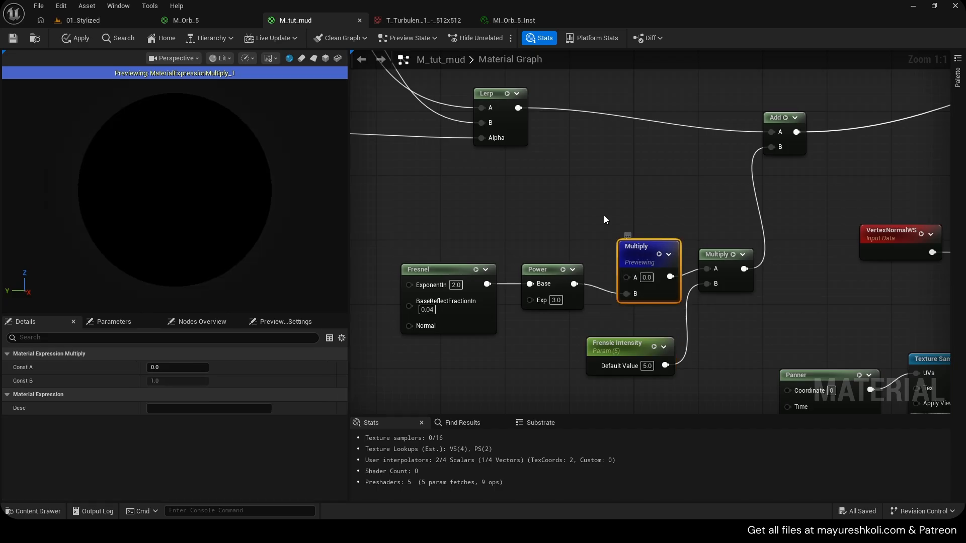
drag(554, 312, 555, 313)
drag(548, 271, 532, 312)
- Add a Constant3Vector above the Fresnel node and convert it to a parameter named OuterColor
key(3)
click(458, 201)
drag(491, 205, 452, 183)
right_click(451, 183)
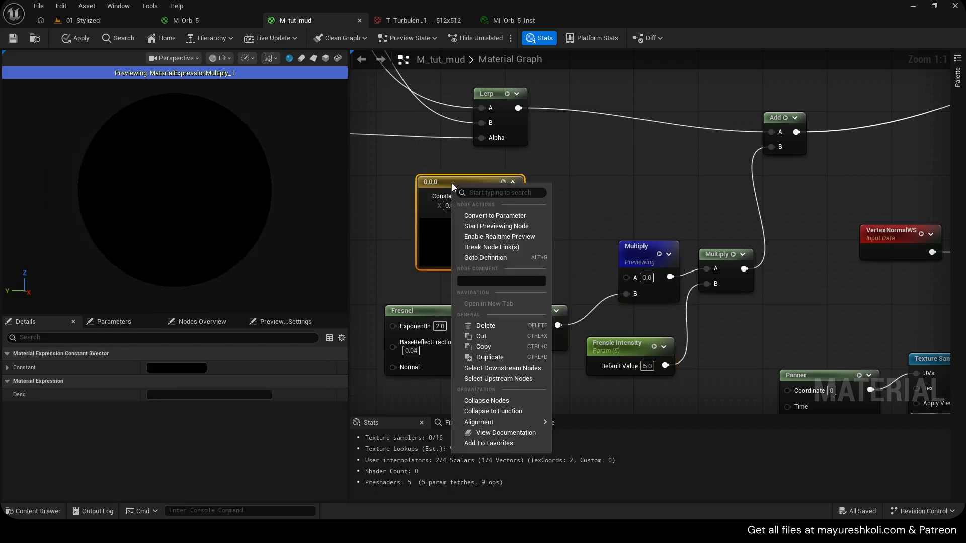
click(496, 216)
text(Outer)
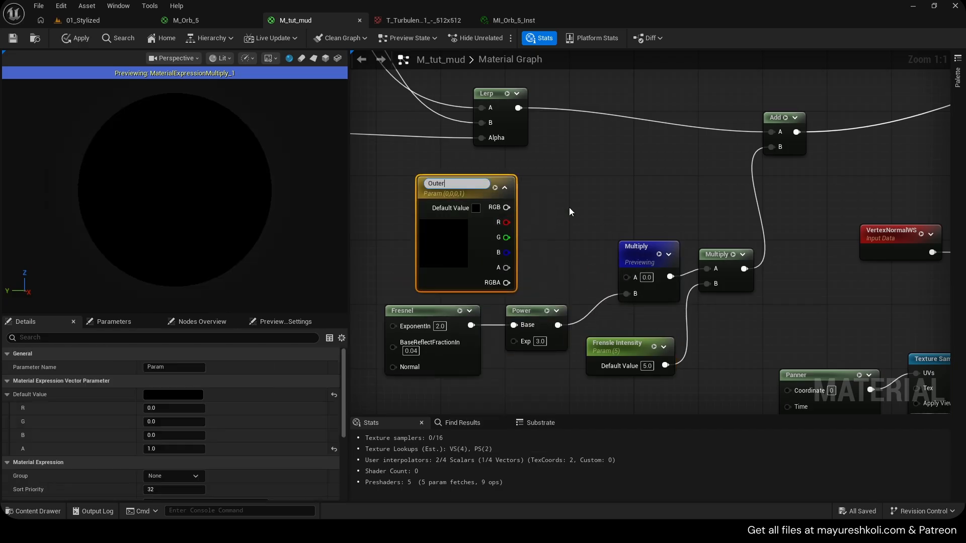
text(Color)
key(Return)
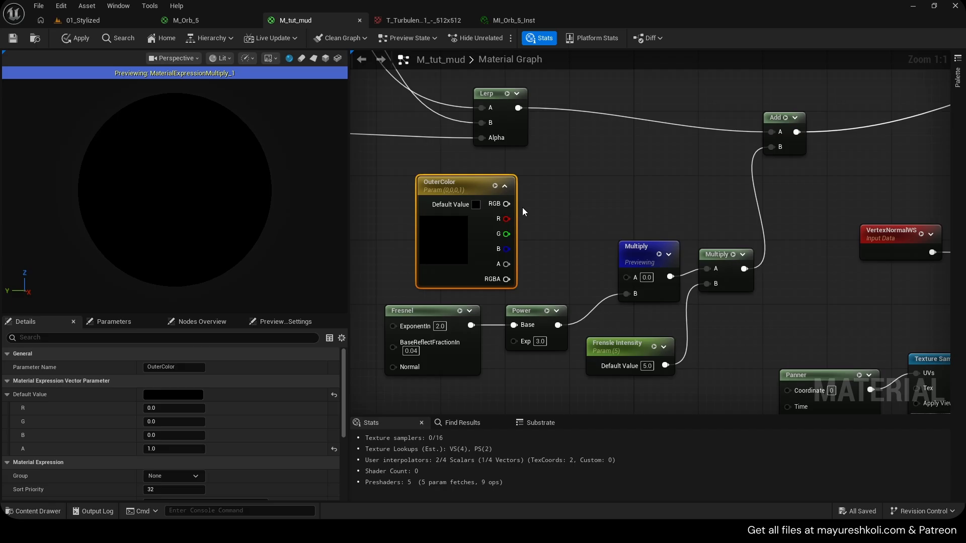
- Connect OuterColor's RGB output to the first Multiply's A input and save the material while previewing the Power and Multiply nodes
drag(506, 204, 633, 277)
key(space)
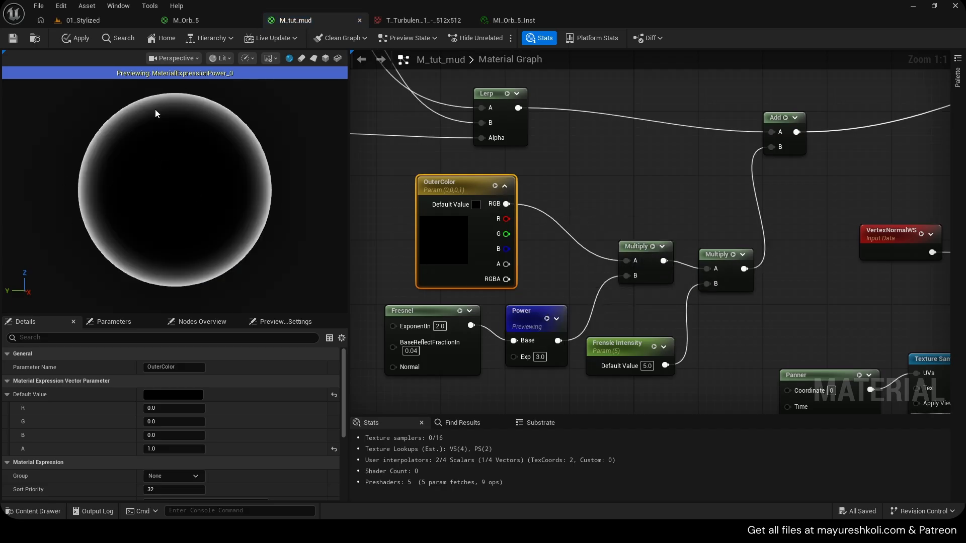
key(ctrl+s)
click(653, 247)
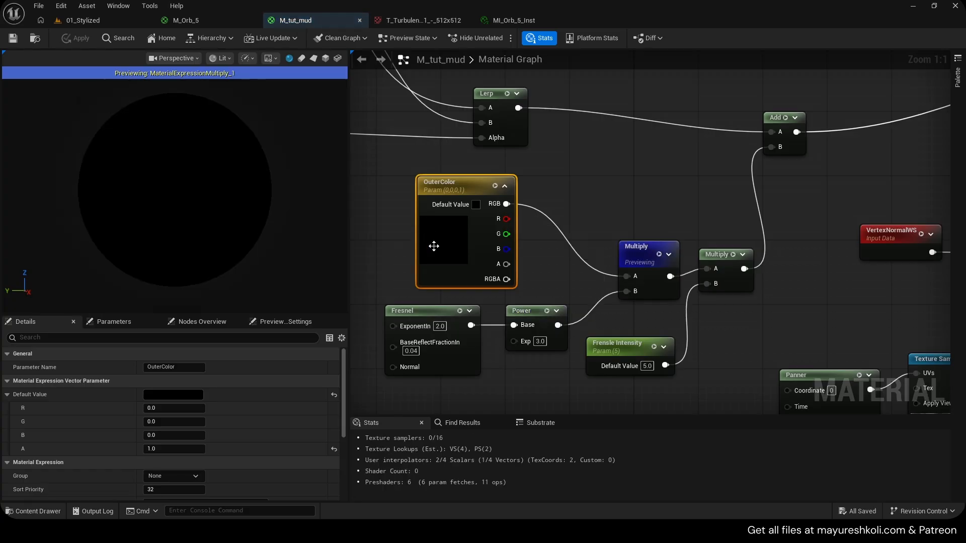
- Set the OuterColor default value to hot pink, FF0095FF
double_click(434, 246)
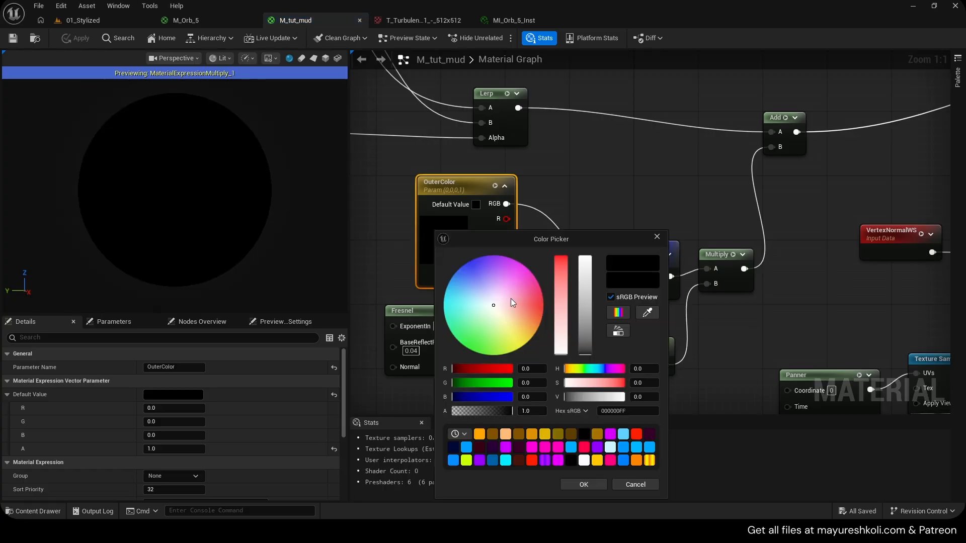
click(583, 485)
- Examine the Outerglow Color value in the M_Orb_5 material, leave it unedited, and close M_Orb_5
click(204, 18)
right_drag(398, 142, 674, 329)
scroll(507, 215, down, 5)
scroll(589, 219, up, 5)
double_click(661, 179)
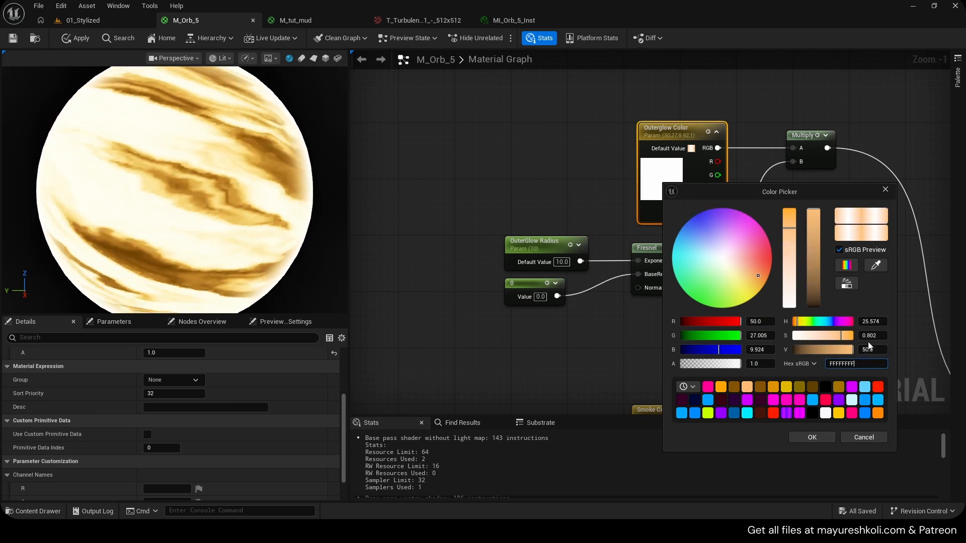
click(860, 365)
click(873, 351)
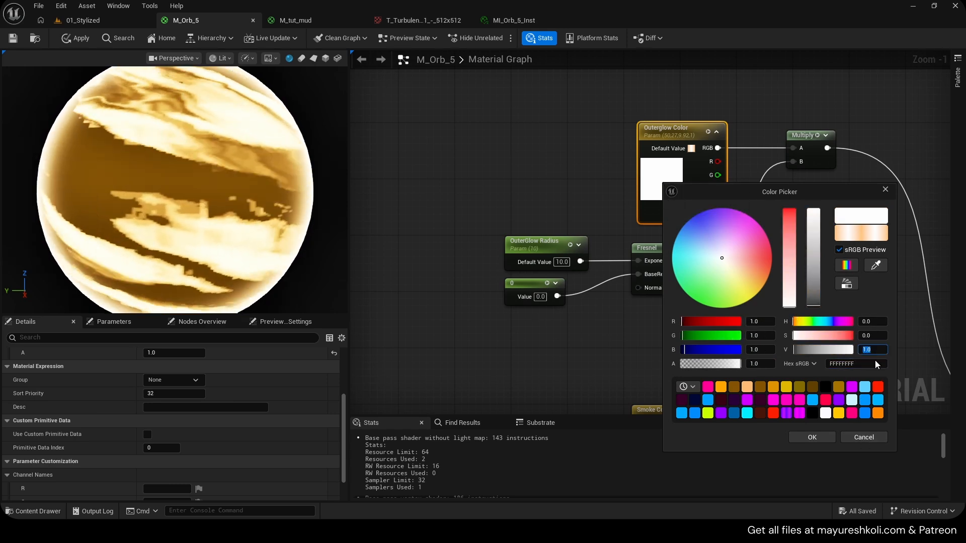
click(859, 435)
double_click(655, 185)
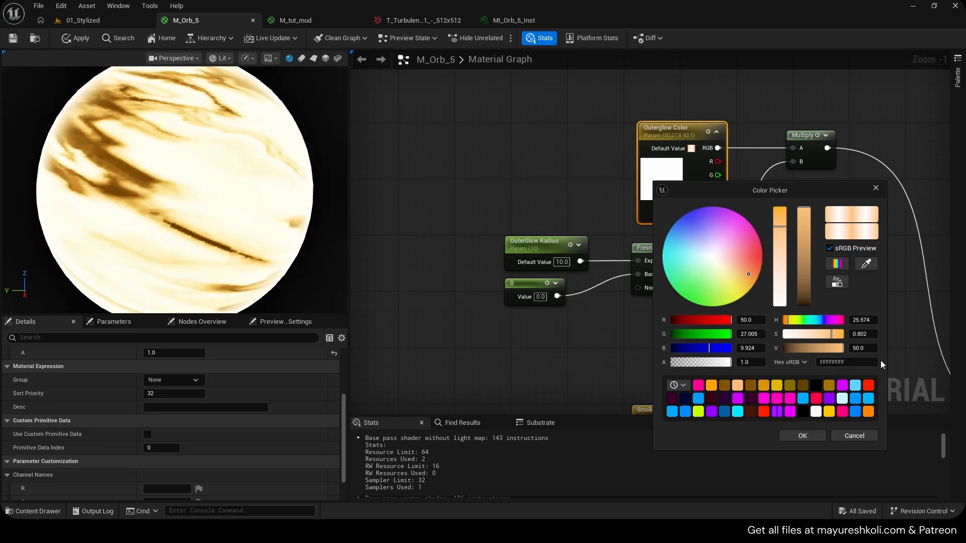
click(868, 437)
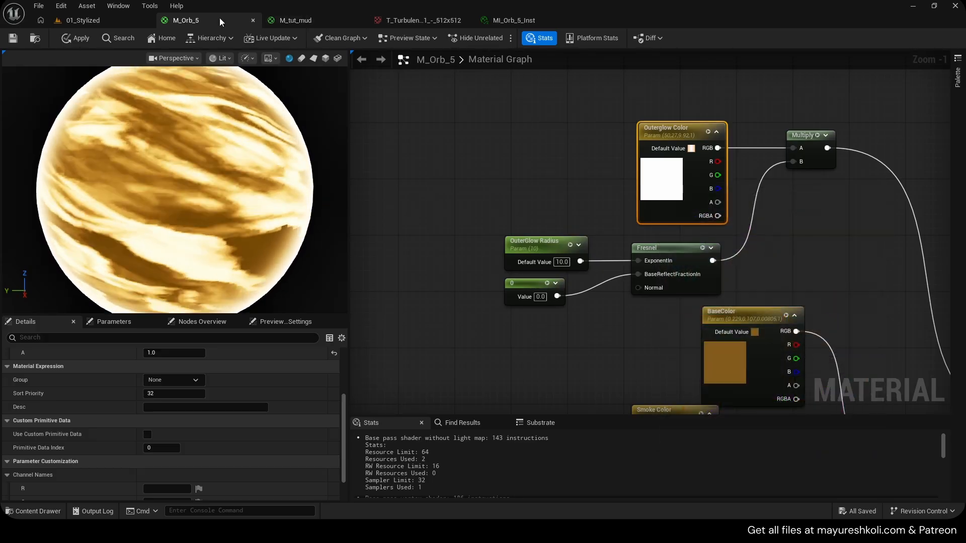
middle_click(170, 23)
- Copy the Outerglow Color value from MI_Orb_5_Inst
click(542, 288)
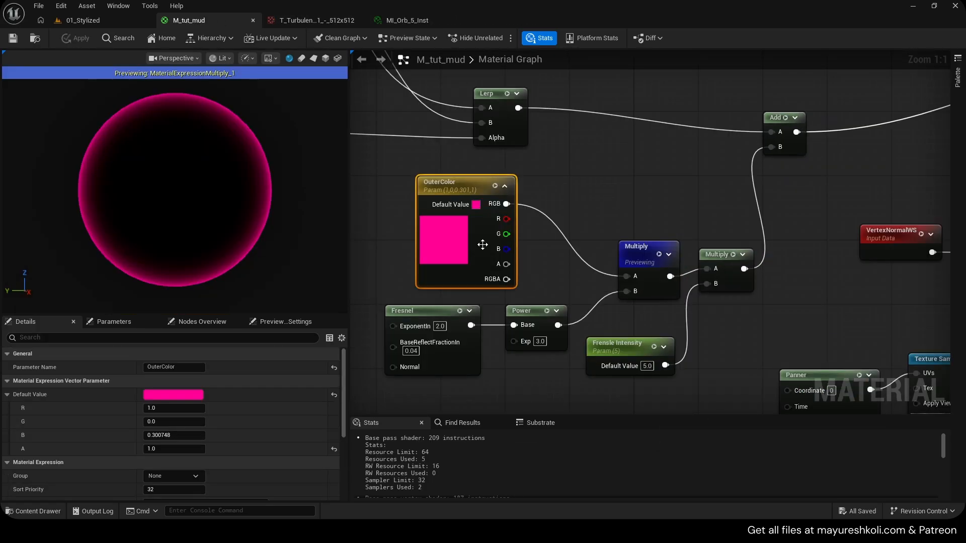
click(399, 20)
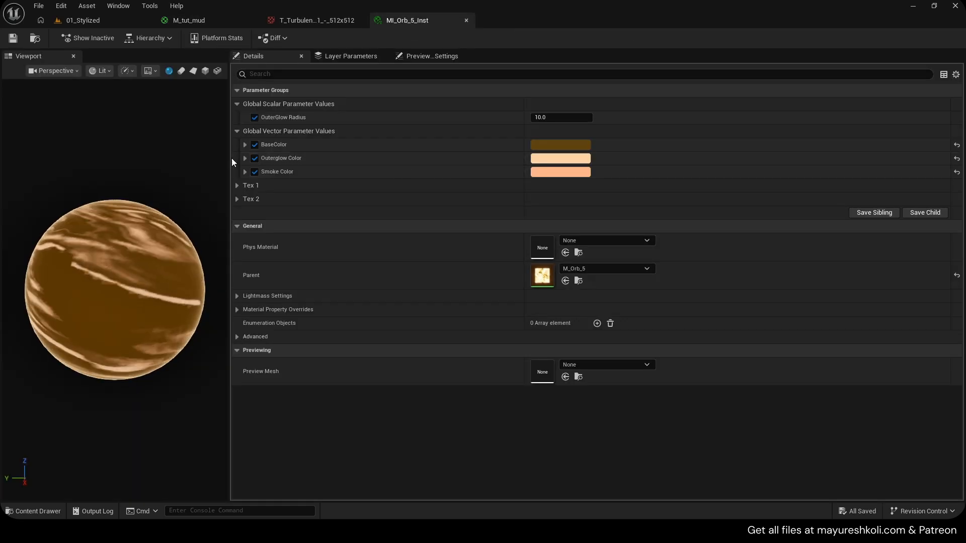
click(245, 158)
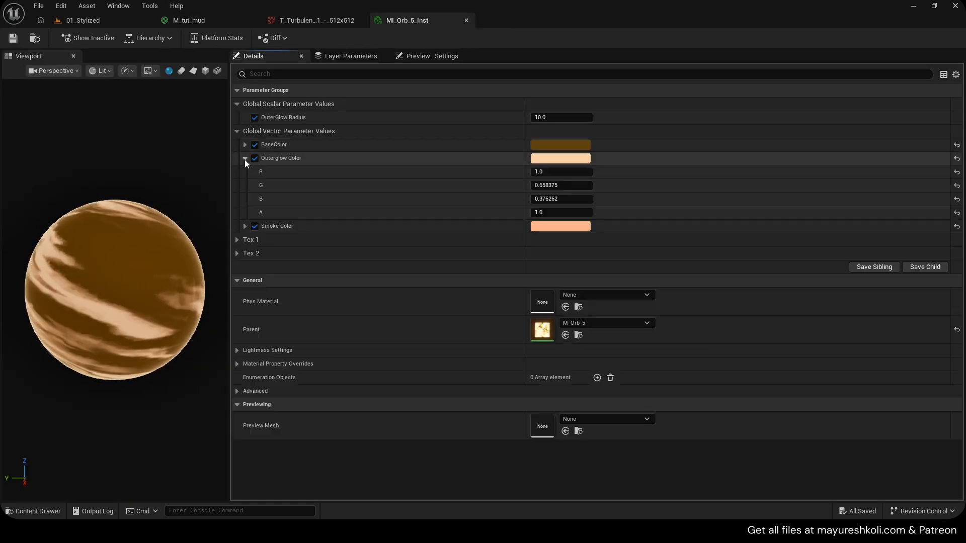
right_click(562, 161)
click(594, 215)
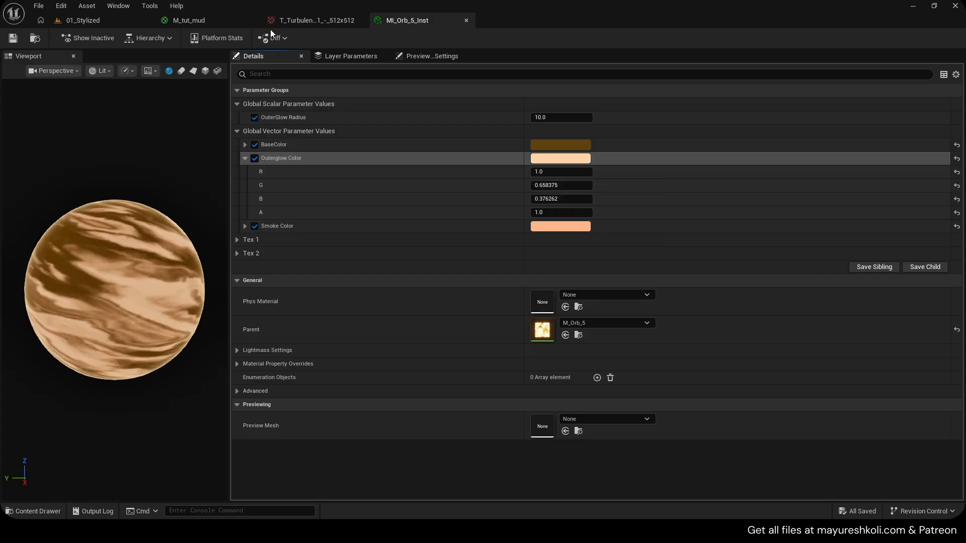
- Paste the copied outer glow color into OuterColor's default value in M_tut_mud, giving R 1.0, G 0.658375, B 0.376262
click(186, 21)
double_click(460, 239)
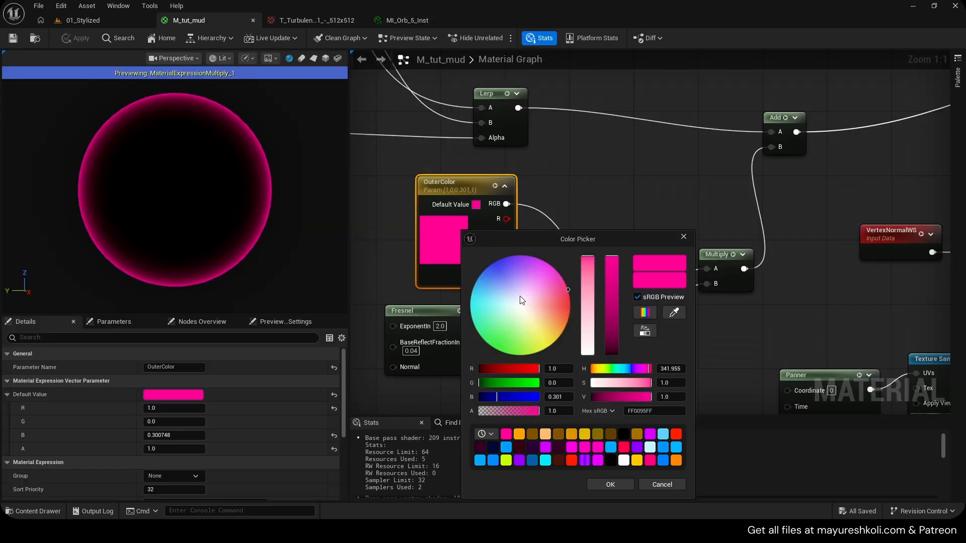
click(610, 484)
right_click(455, 251)
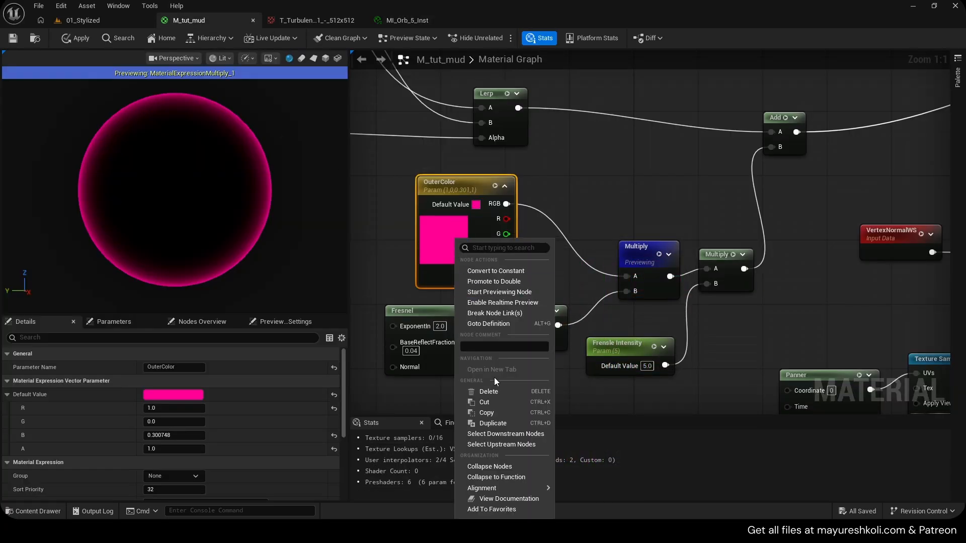
right_click(187, 396)
click(220, 458)
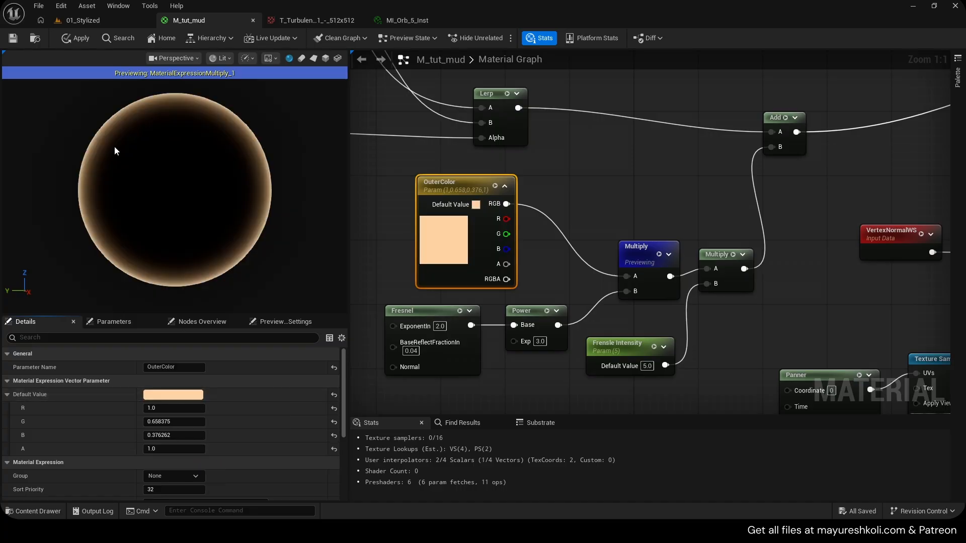
- Save M_tut_mud and compare the full material with the preview of the Multiply node that combines OuterColor and the Fresnel power
click(6, 41)
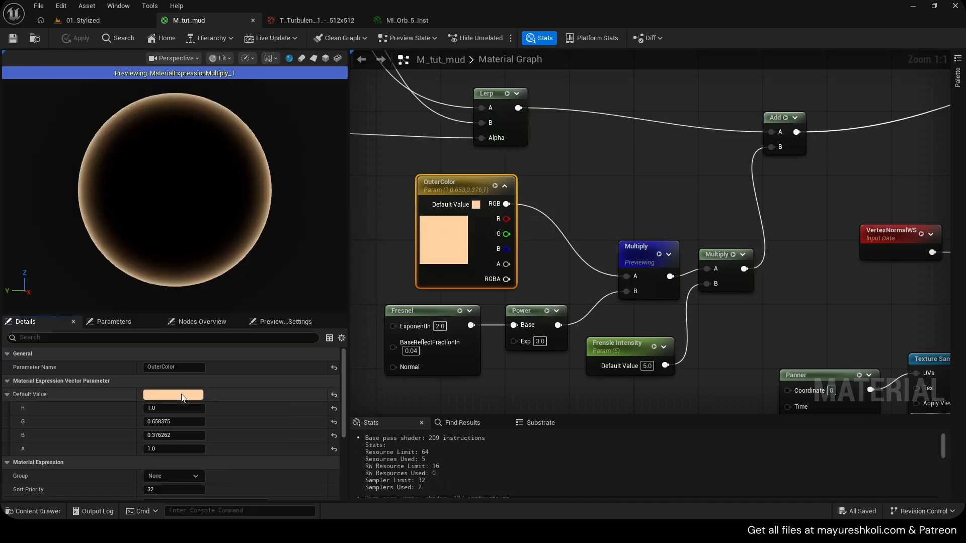
click(183, 398)
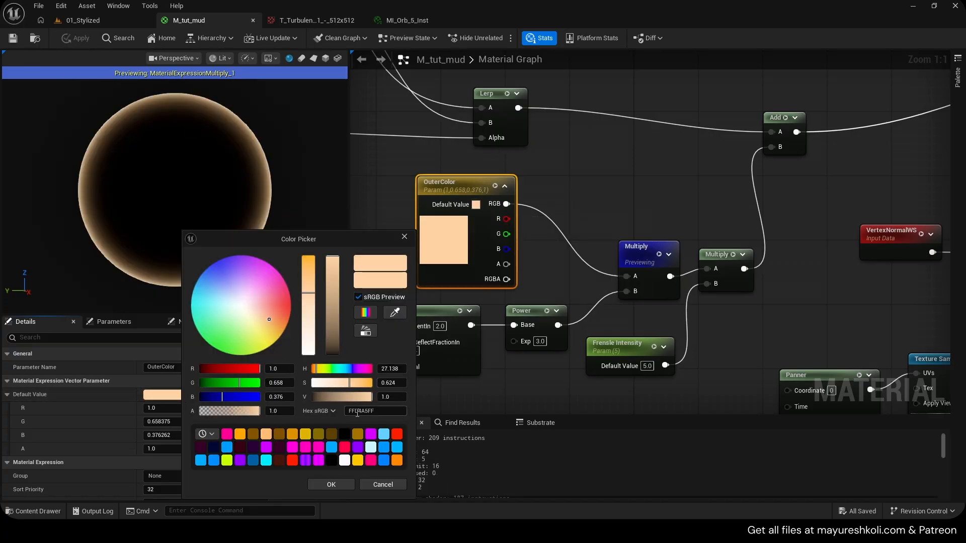
click(330, 484)
click(659, 255)
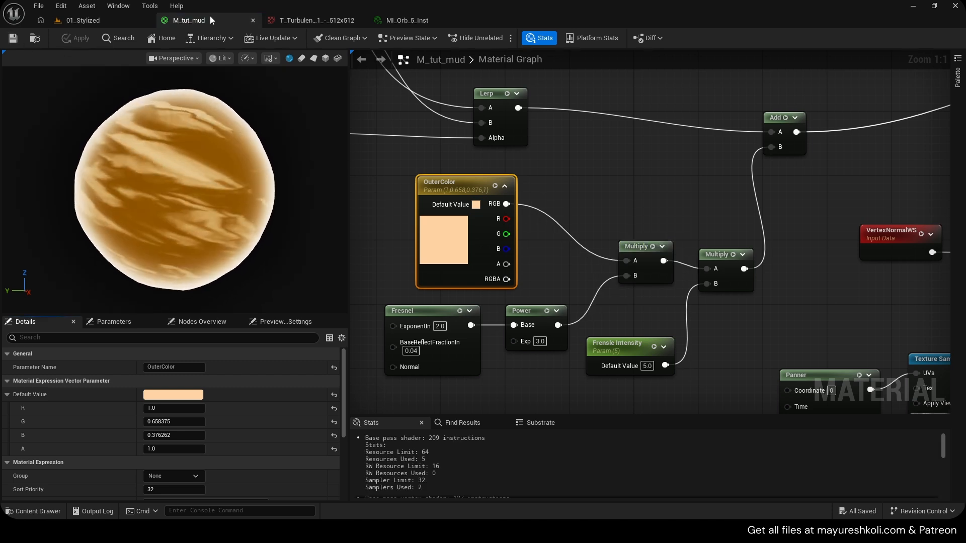
right_drag(539, 168, 526, 175)
click(640, 254)
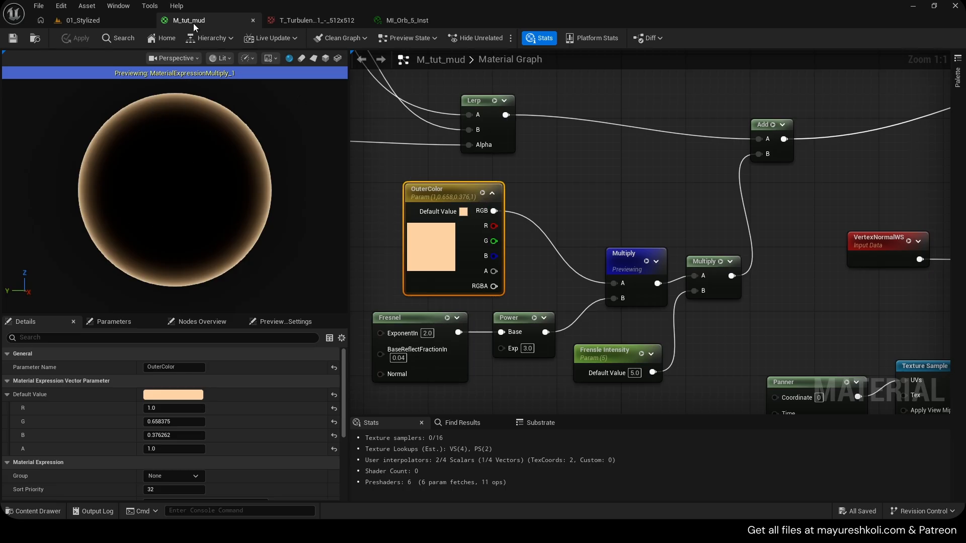
- Open MI_tut_mud_Inst in its own floating window over the 01_Stylized level so the orb stays in view
click(102, 19)
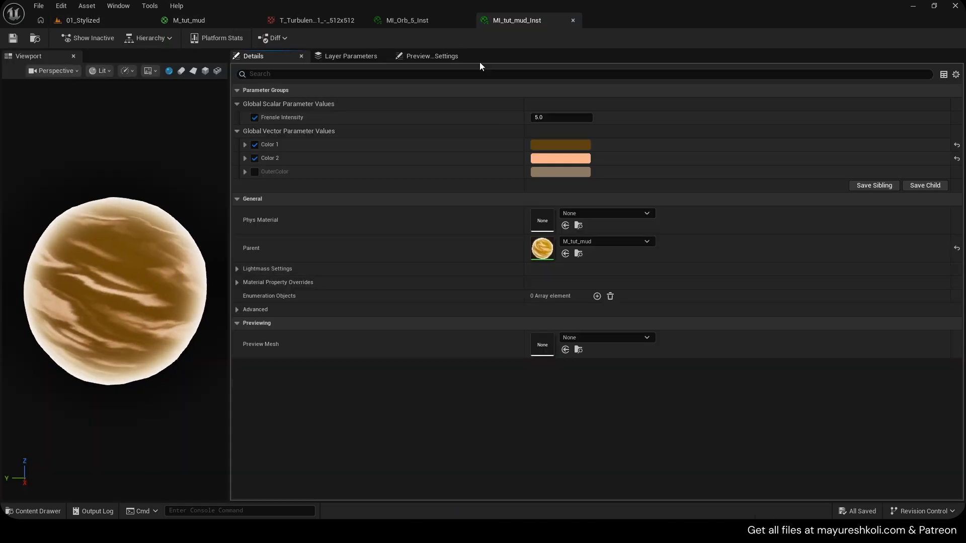
drag(514, 21, 583, 77)
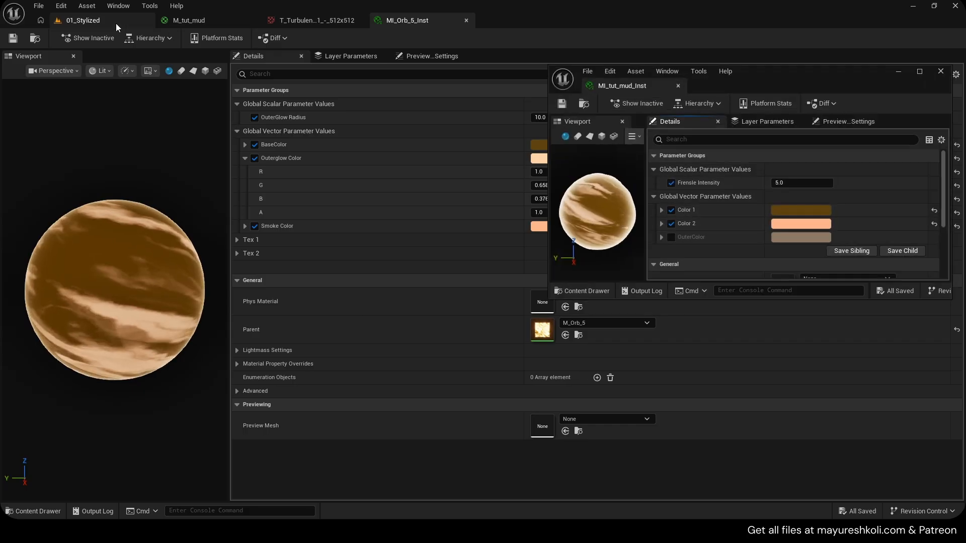
click(116, 23)
- Set Frensle Intensity to 0.698919 in MI_tut_mud_Inst and save the instance
mouse_move(802, 182)
mouse_down()
mouse_move(774, 182)
mouse_move(791, 183)
mouse_up()
click(562, 104)
click(562, 103)
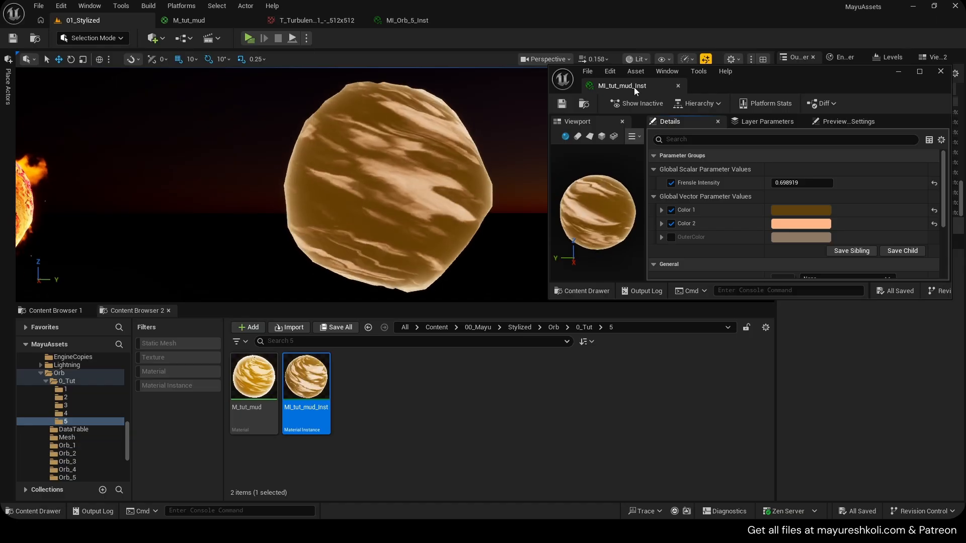
- Close the MI_tut_mud_Inst editor, then select and frame the large mud sphere SM_Sphere6 in the level
middle_click(634, 87)
key(s)
right_drag(451, 165, 451, 171)
key(s)
key(q)
key(w)
key(e)
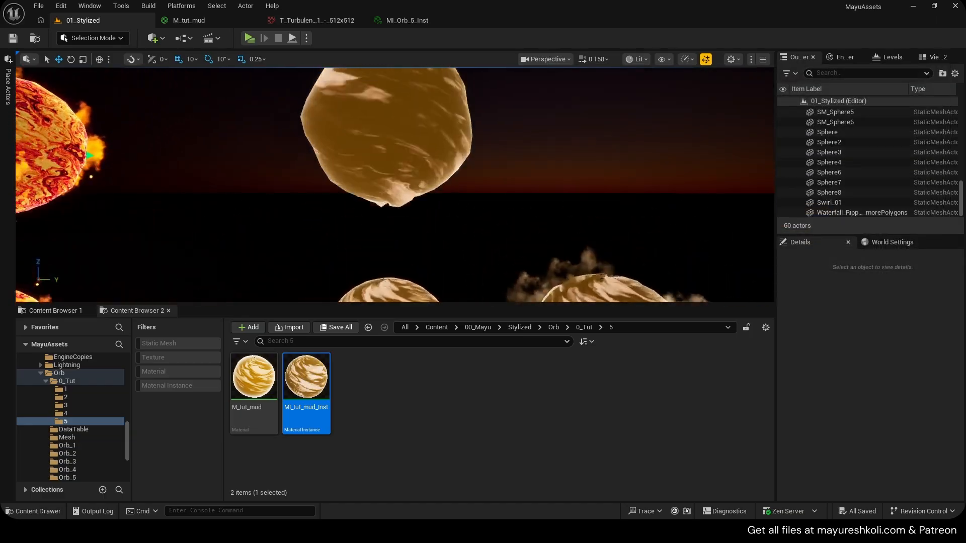
key(s)
click(468, 191)
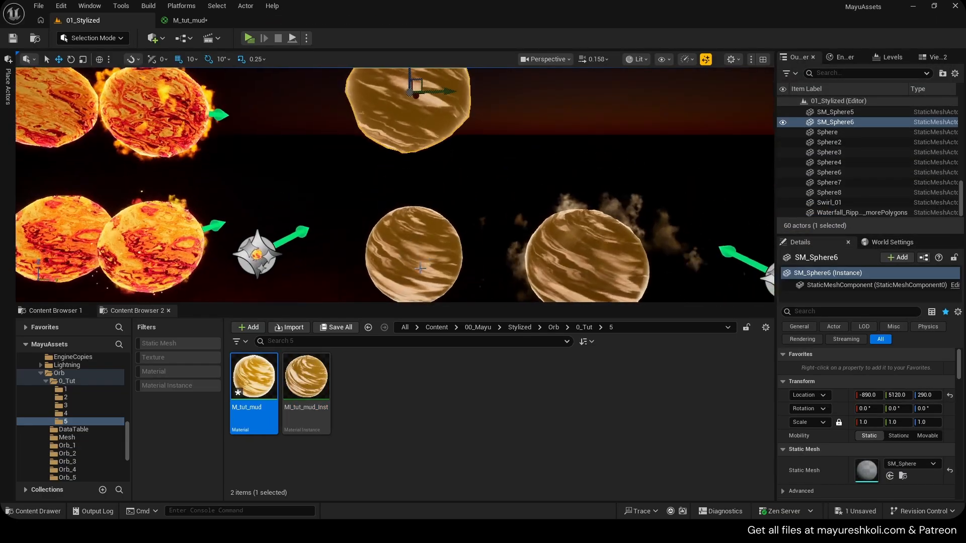
key(f)
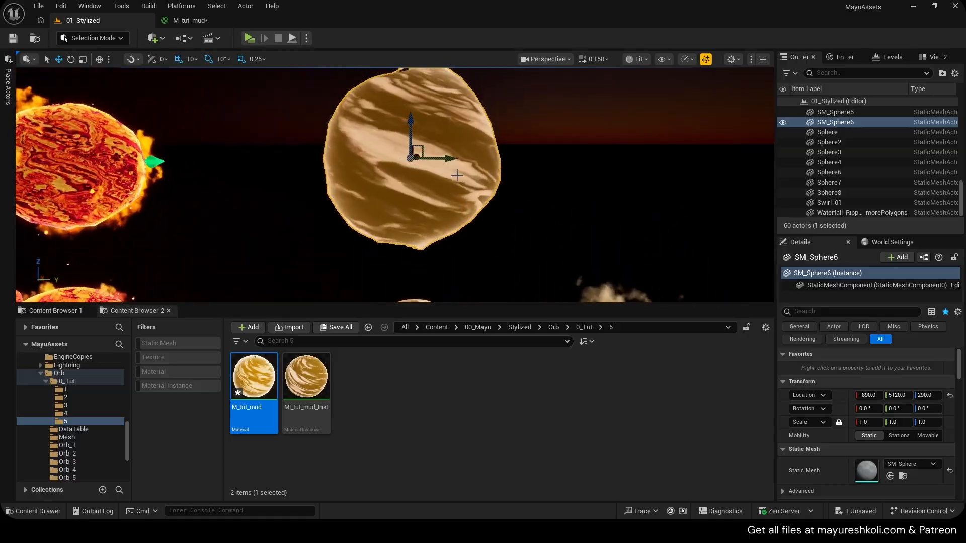
- Examine the mud material on the selected sphere from several distances and angles in the level viewport
right_click(460, 167)
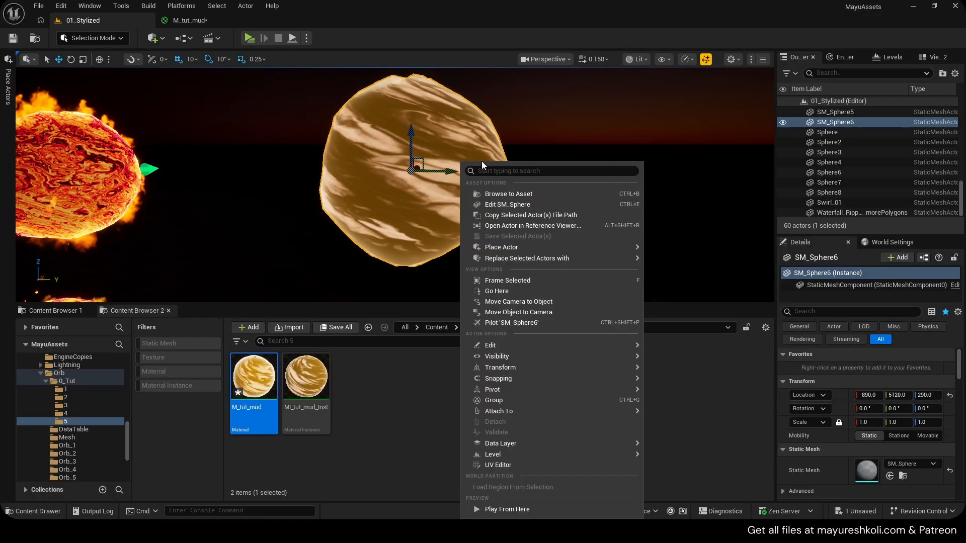
key(s)
right_drag(481, 167, 481, 168)
key(q)
key(w)
right_drag(406, 192, 406, 192)
key(s)
key(s)
key(f)
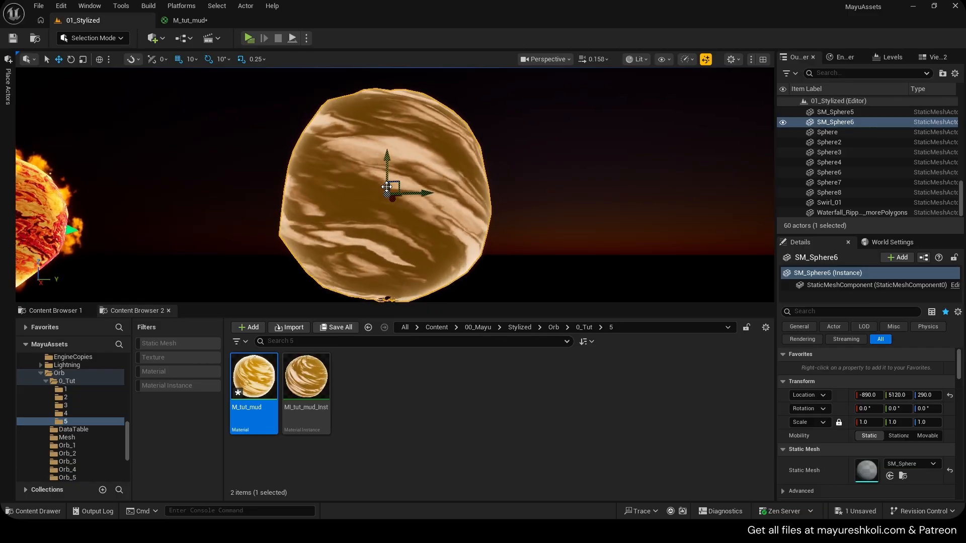
key(s)
mouse_move(386, 187)
right_down()
mouse_move(391, 199)
mouse_move(391, 187)
mouse_move(379, 186)
right_up()
key(w)
middle_drag(414, 175, 410, 194)
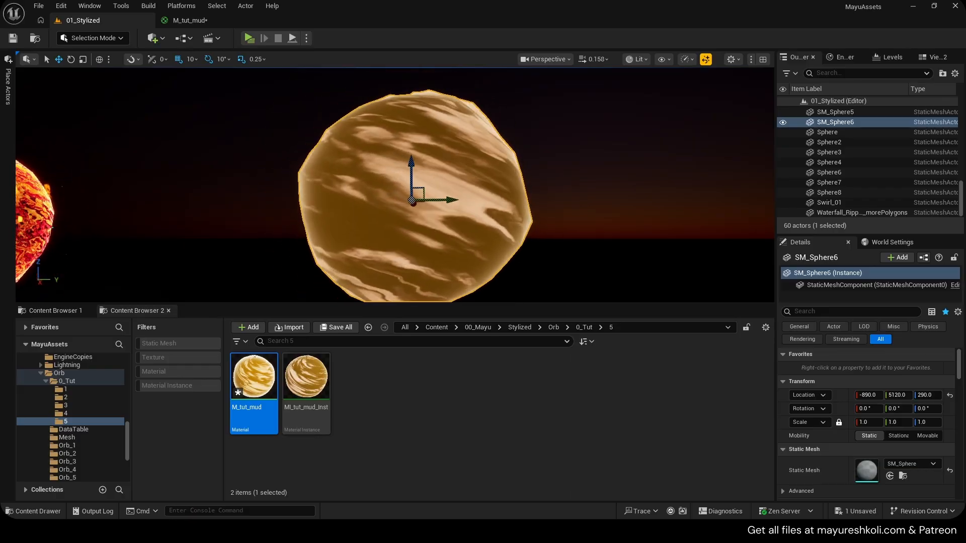
- Create an empty Niagara System named NS_MudBall in content folder 5
right_click(422, 398)
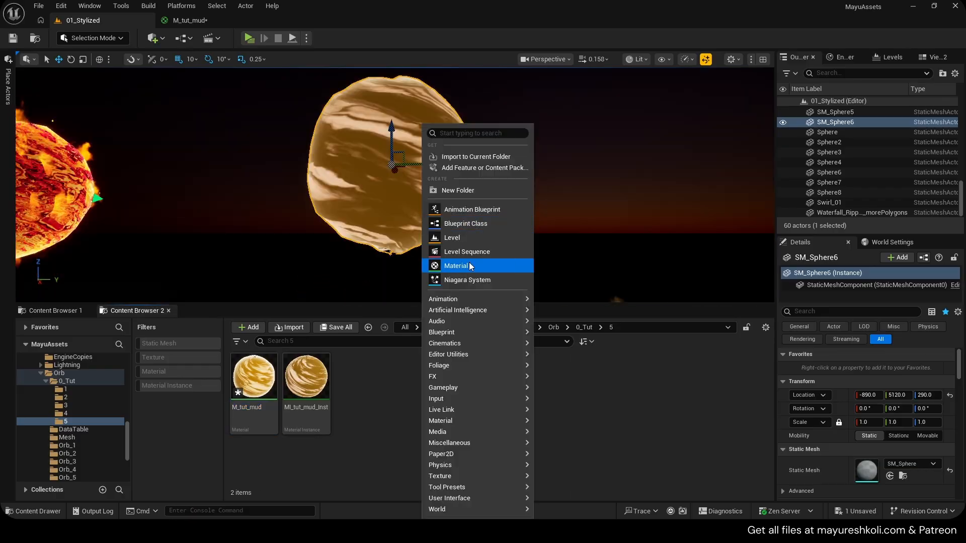
click(467, 280)
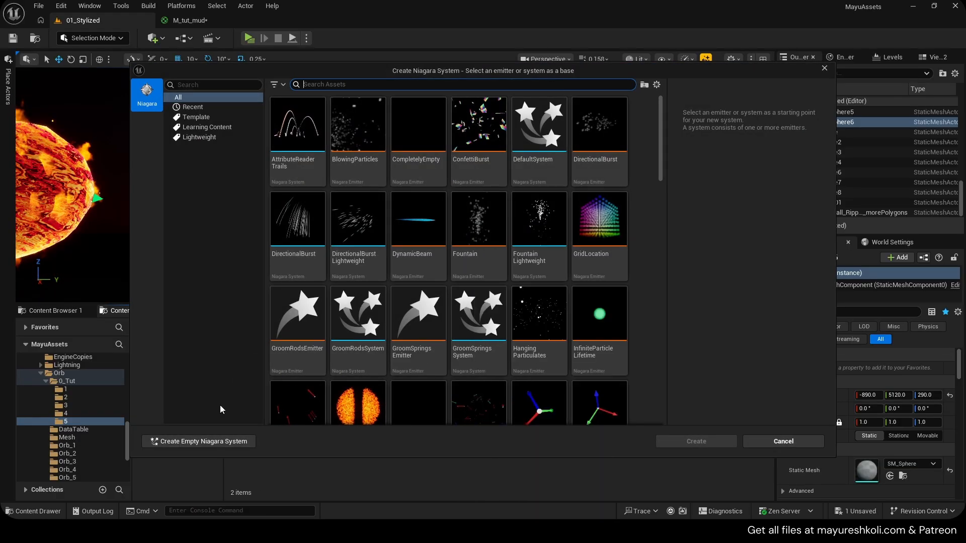
click(203, 441)
text(NS_MudB)
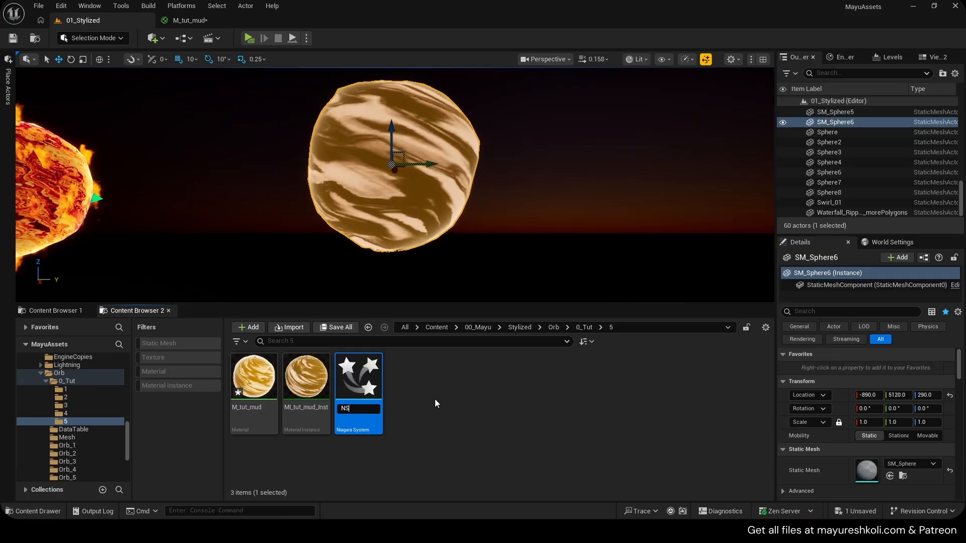
text(all)
key(Return)
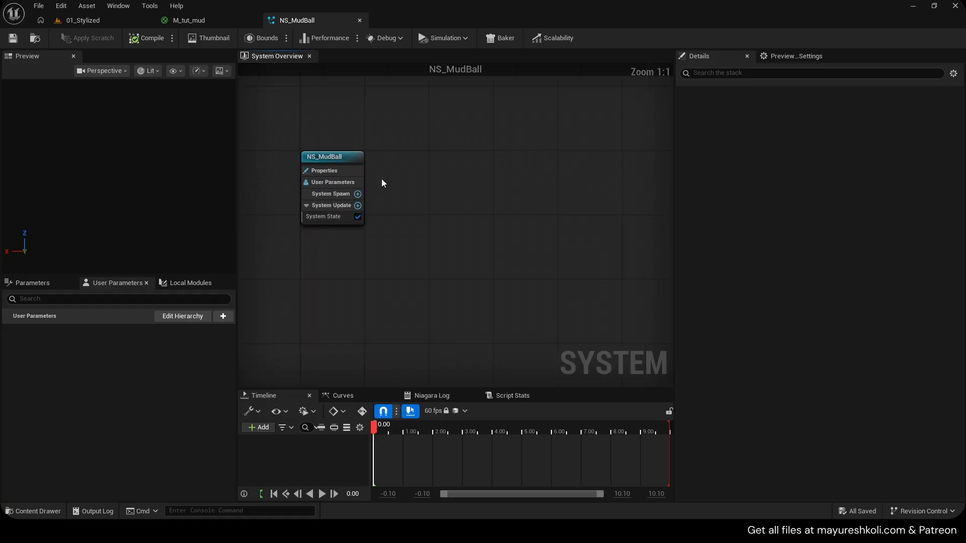
- Add a minimal emitter to NS_MudBall and replace its Sprite Renderer with a Mesh Renderer
right_click(401, 168)
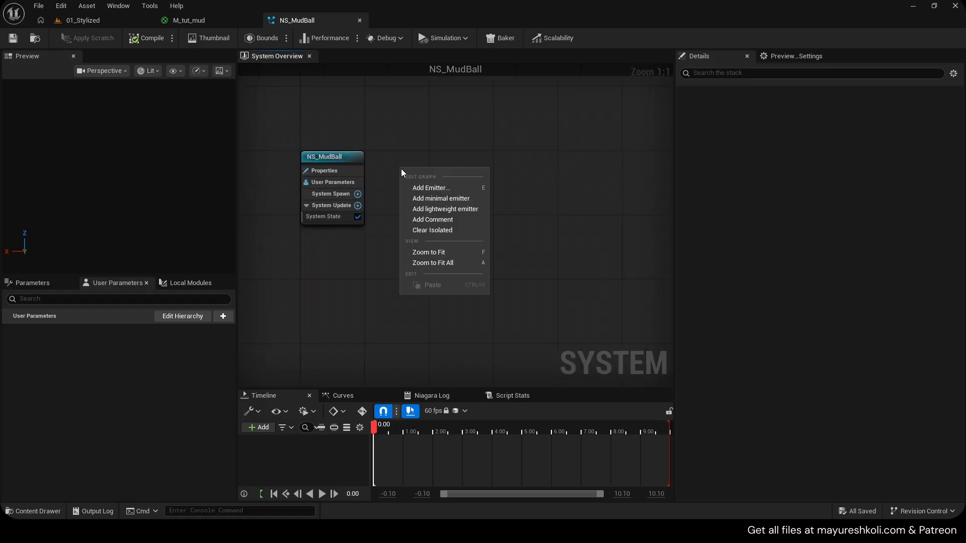
click(439, 197)
click(409, 259)
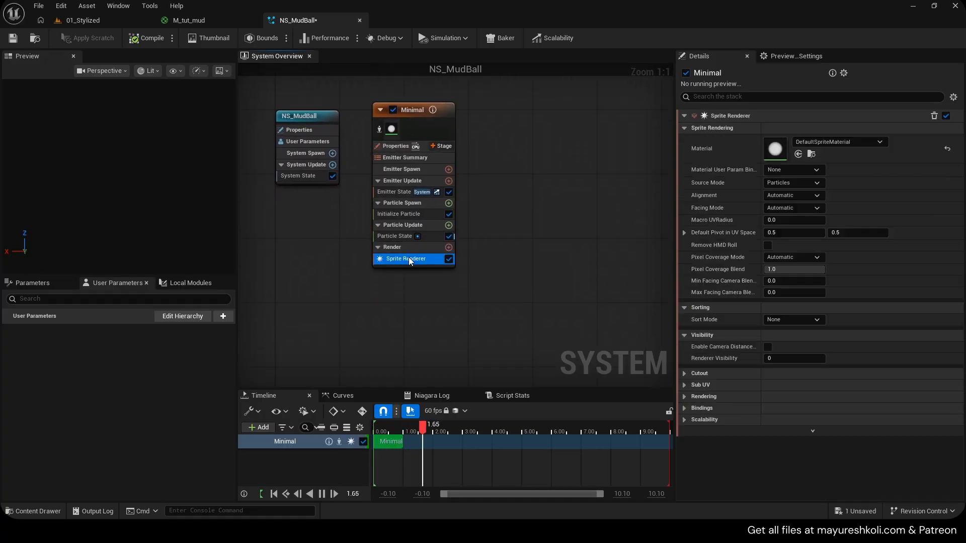
key(Delete)
click(448, 237)
text(mes)
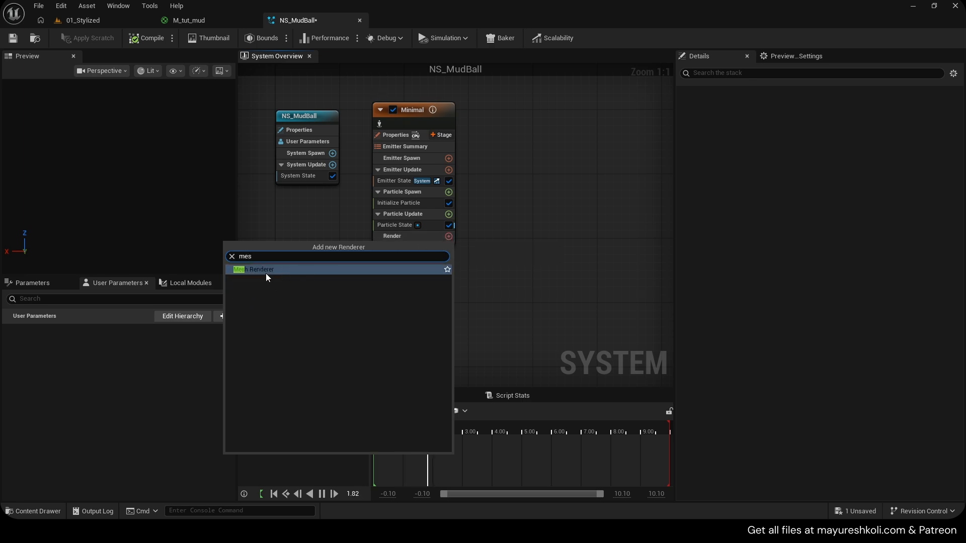
click(266, 272)
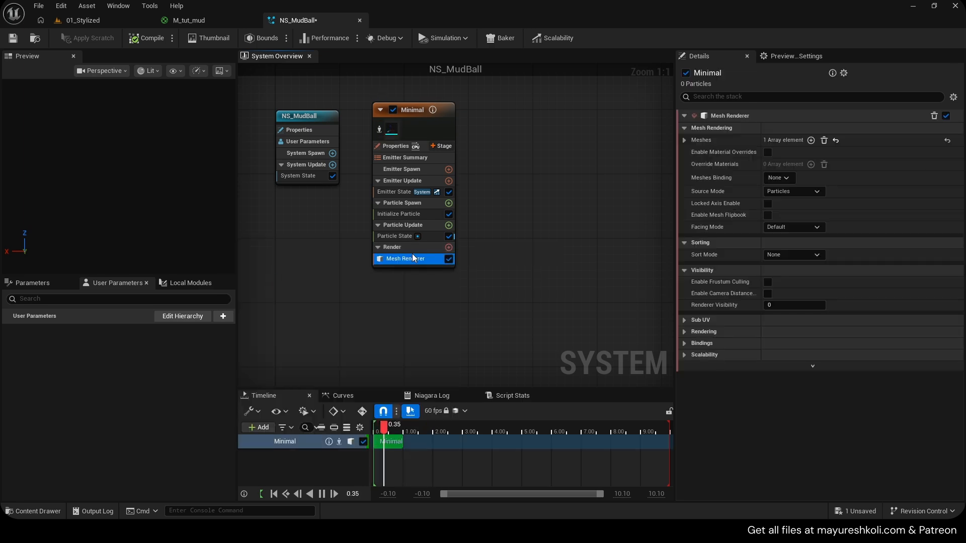
- Assign the level sphere's SM_Sphere mesh to the first mesh entry of the Mesh Renderer
click(691, 141)
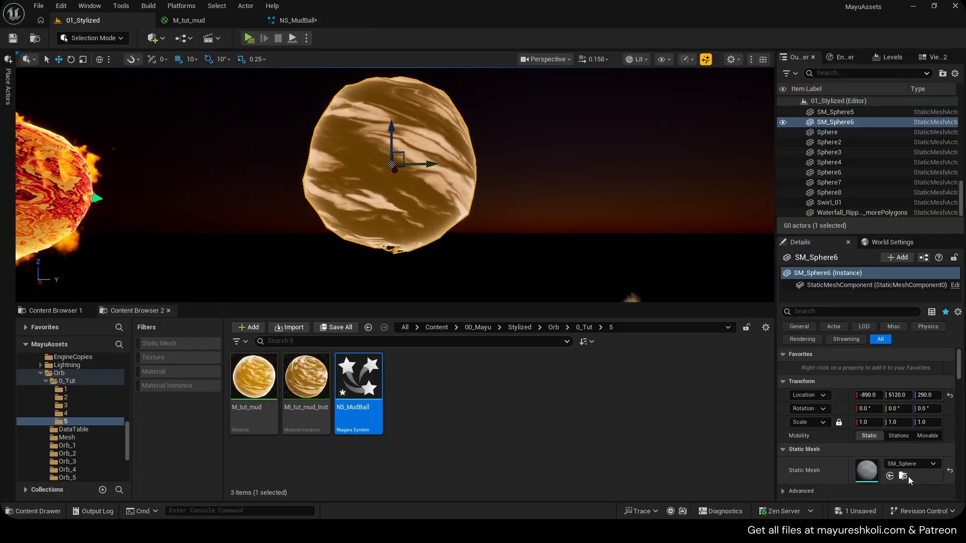
click(903, 476)
click(298, 19)
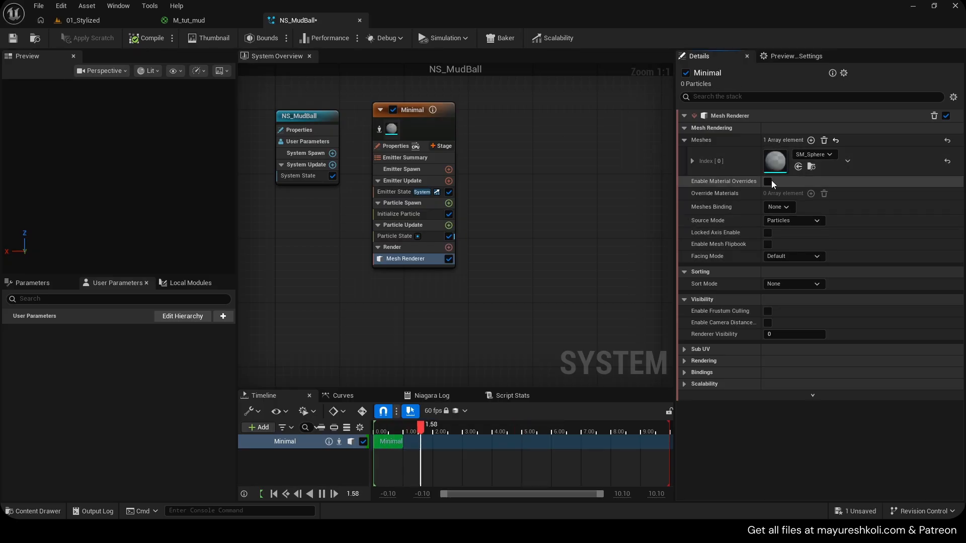
- Enable material overrides on the Mesh Renderer and add MI_tut_mud_Inst, the level sphere's material, as the explicit override material
click(810, 194)
click(684, 194)
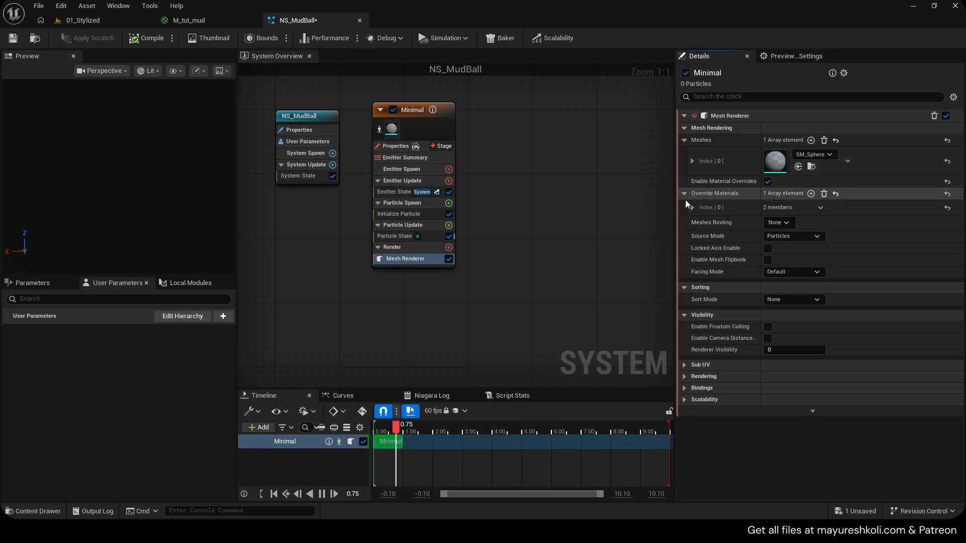
click(692, 207)
click(83, 20)
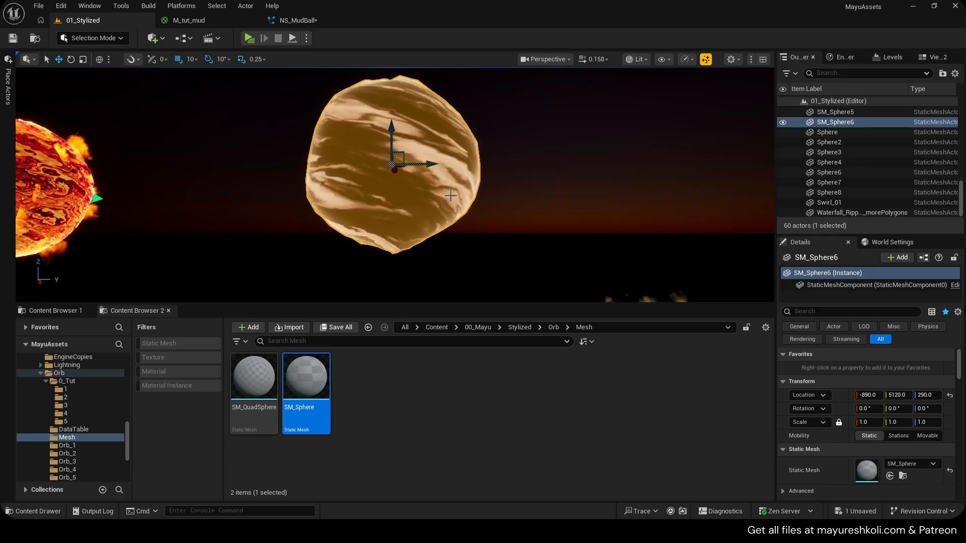
scroll(901, 443, down, 5)
click(904, 452)
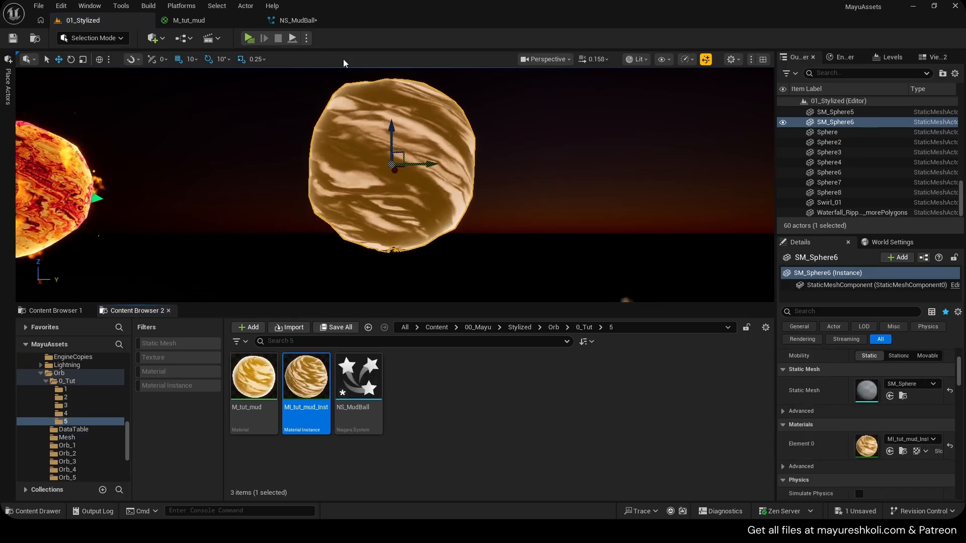
click(311, 21)
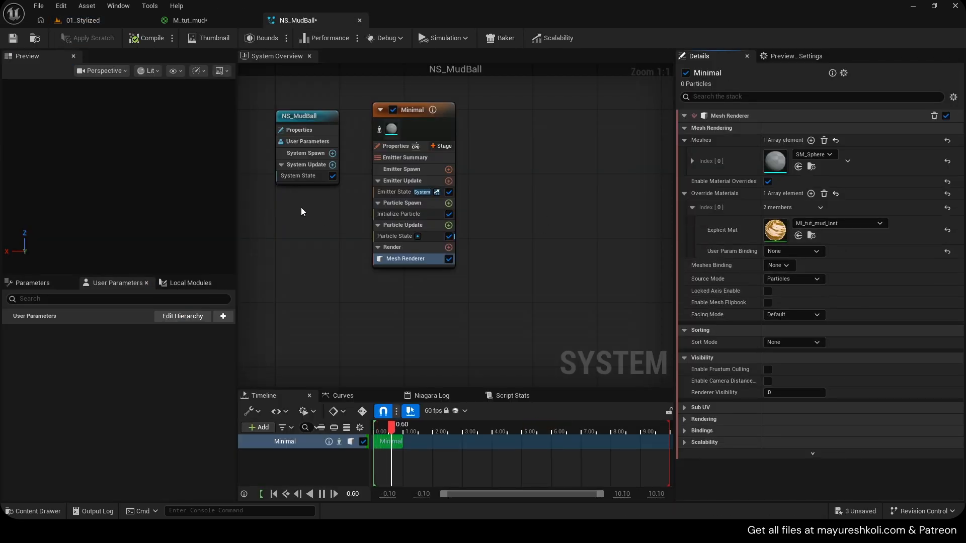
- Add a Spawn Burst Instantaneous module to the Minimal emitter's Emitter Update stage
drag(424, 181, 415, 182)
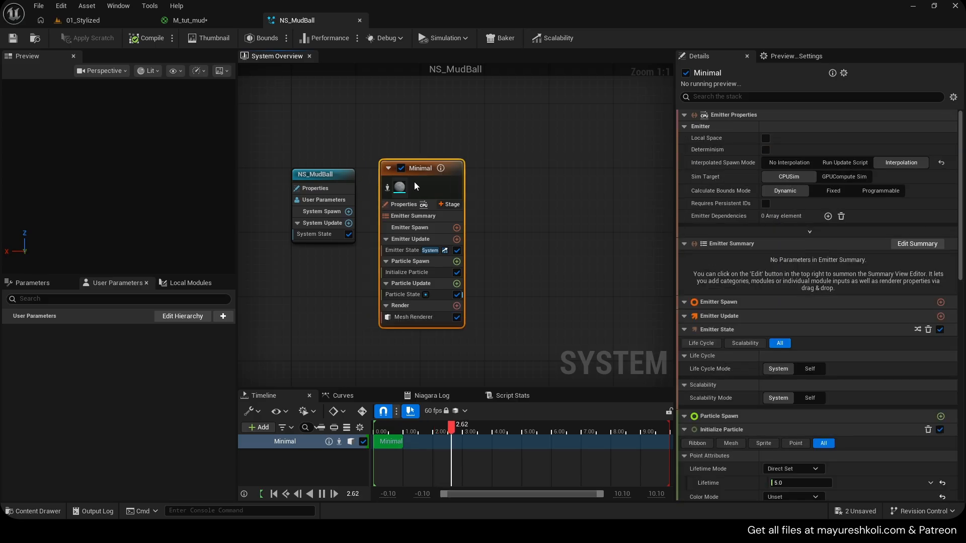
click(464, 239)
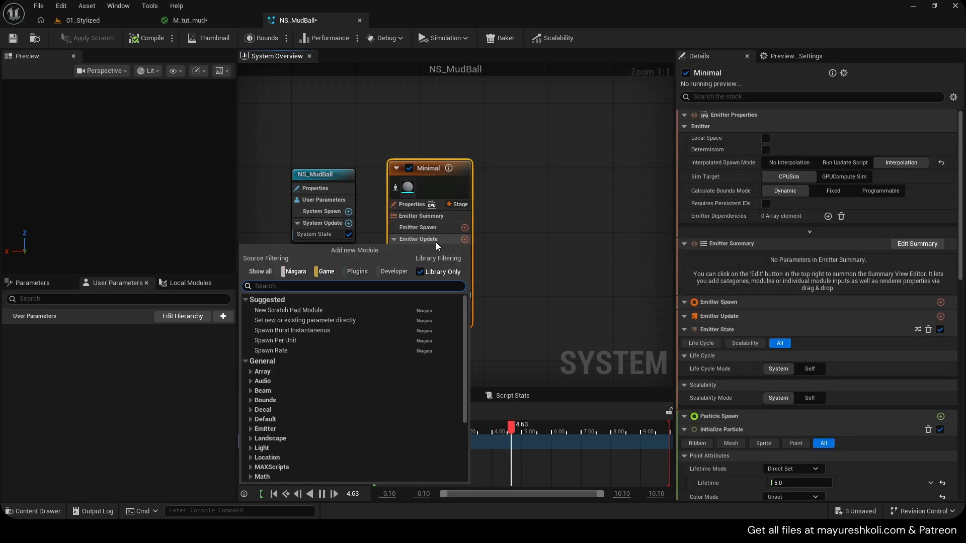
click(301, 331)
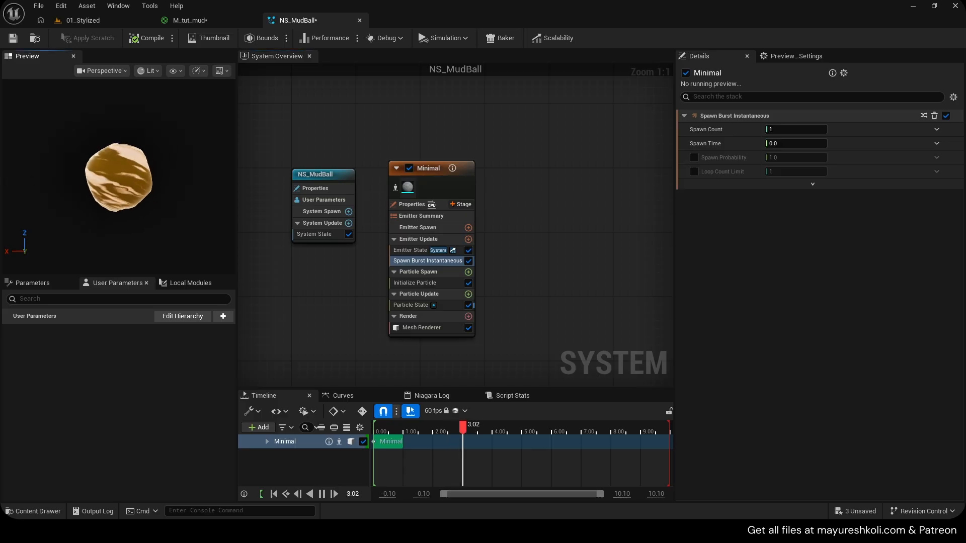
right_drag(338, 288, 384, 274)
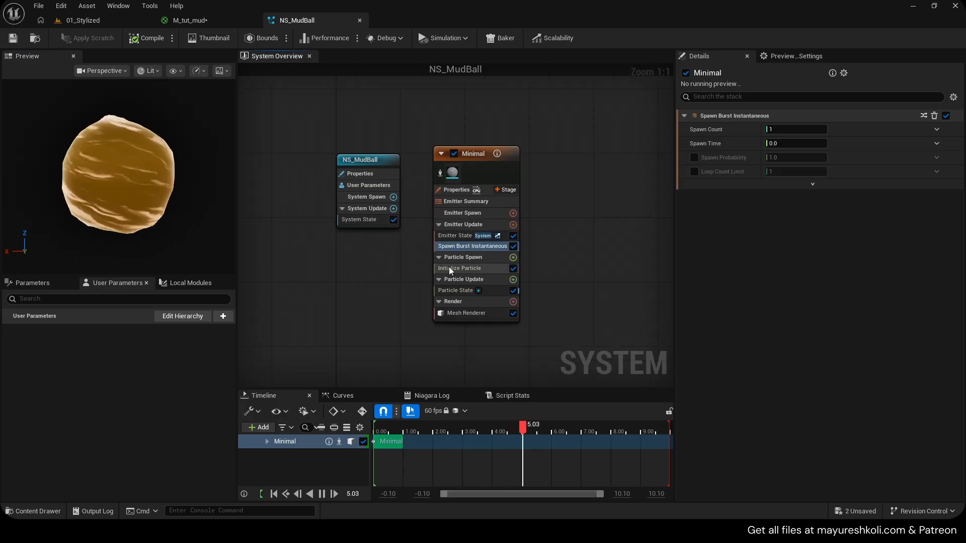
- Turn off killing particles when their lifetime elapses in Particle State and save the NS_MudBall system
click(461, 291)
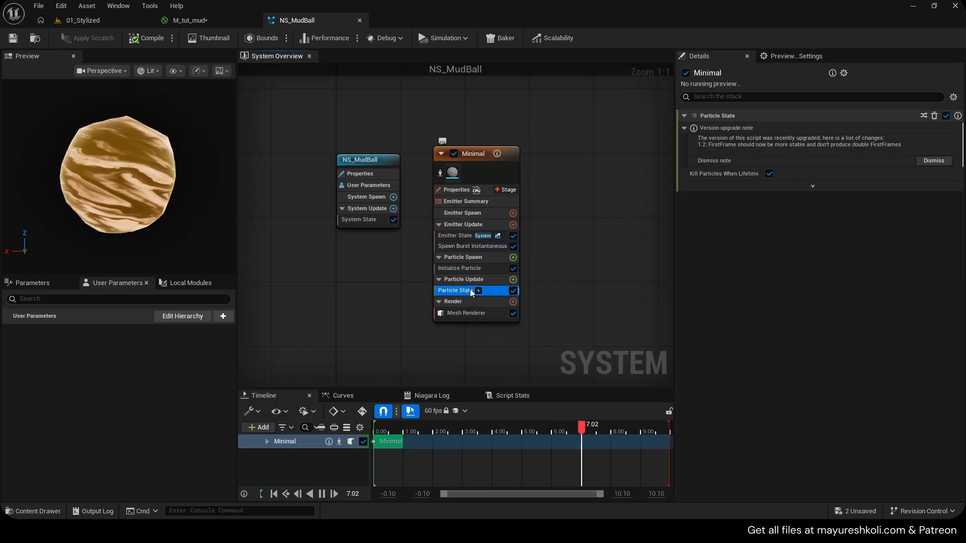
click(769, 174)
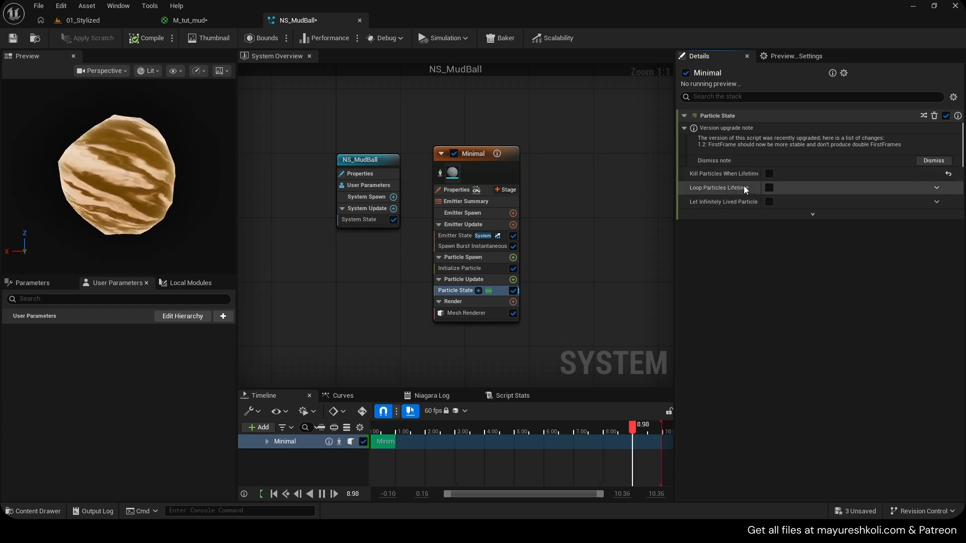
click(13, 38)
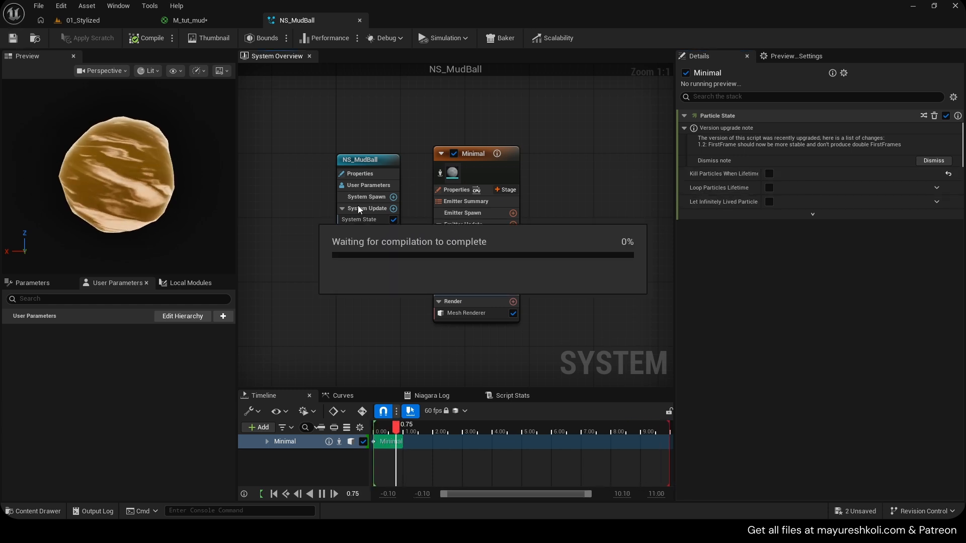
- Set the particle Lifetime to 2.0 in the Minimal emitter's Initialize Particle module
drag(478, 159, 483, 167)
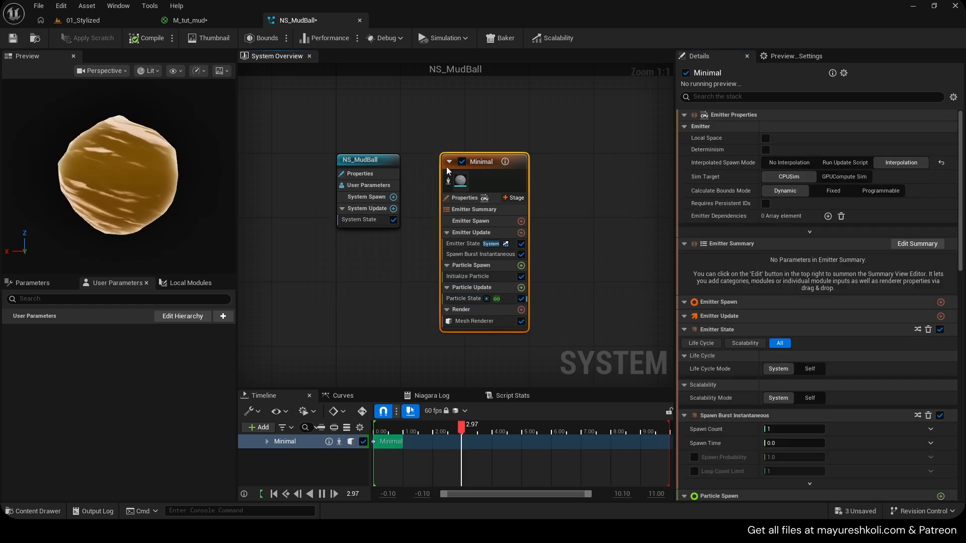
click(459, 268)
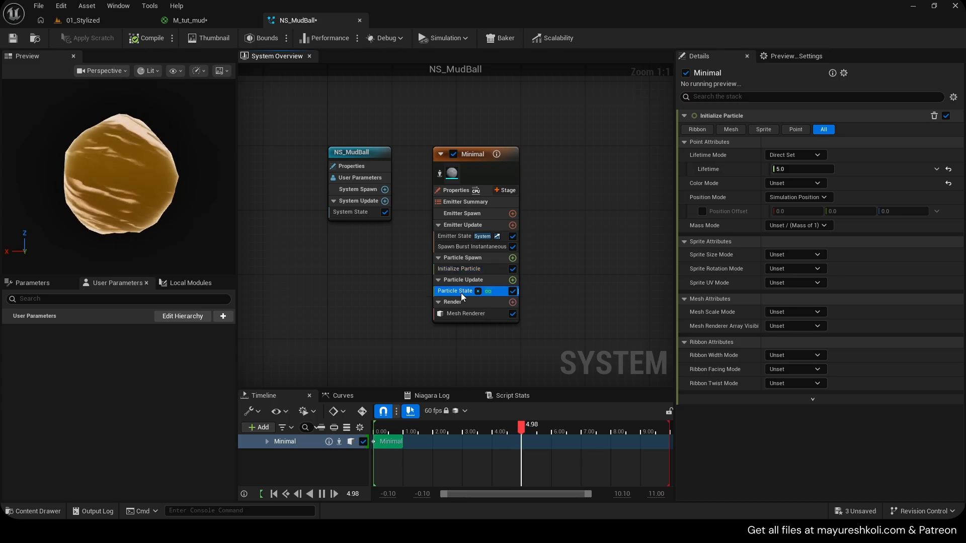
click(456, 271)
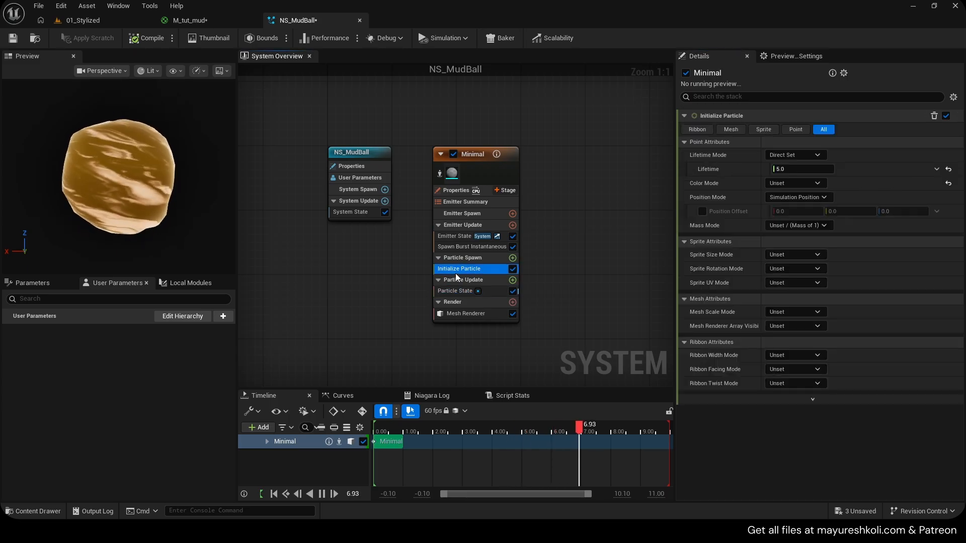
click(792, 169)
text(2)
key(Return)
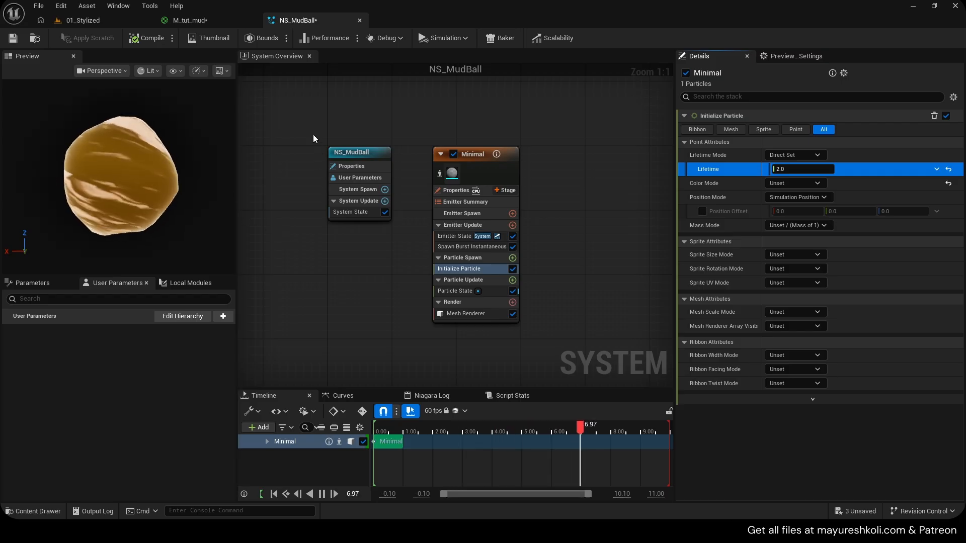
- Review the system and emitter settings, then disable Kill Particles When Lifetime Has Elapsed in the Particle State module
click(359, 156)
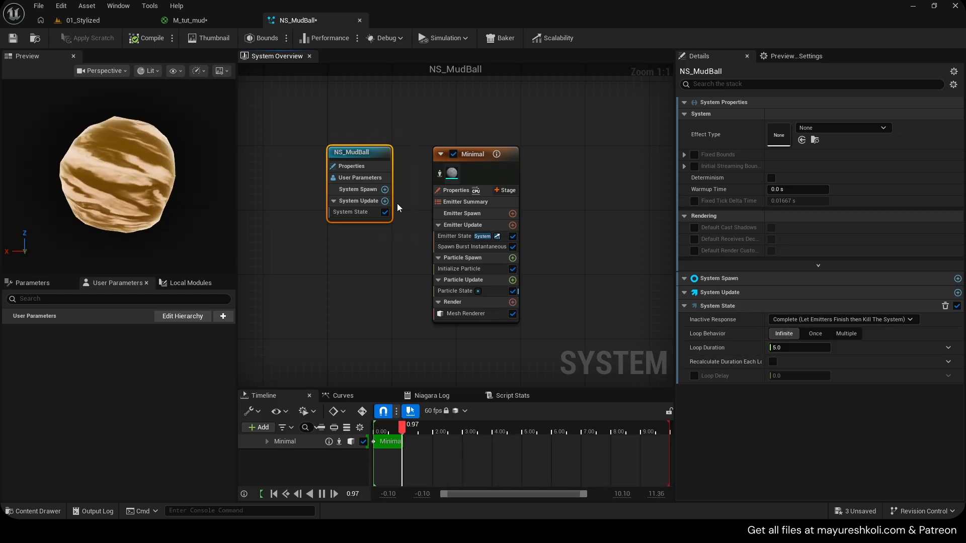
click(478, 170)
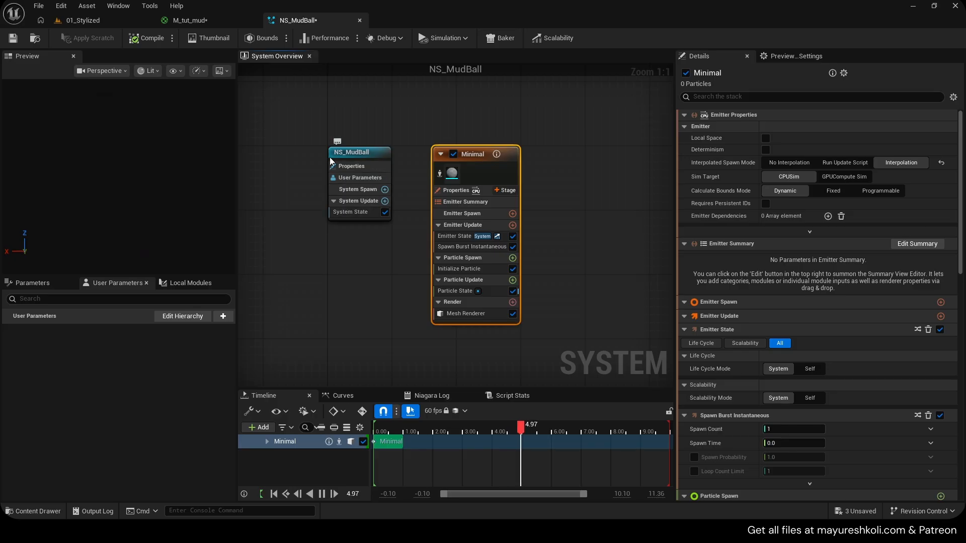
click(460, 268)
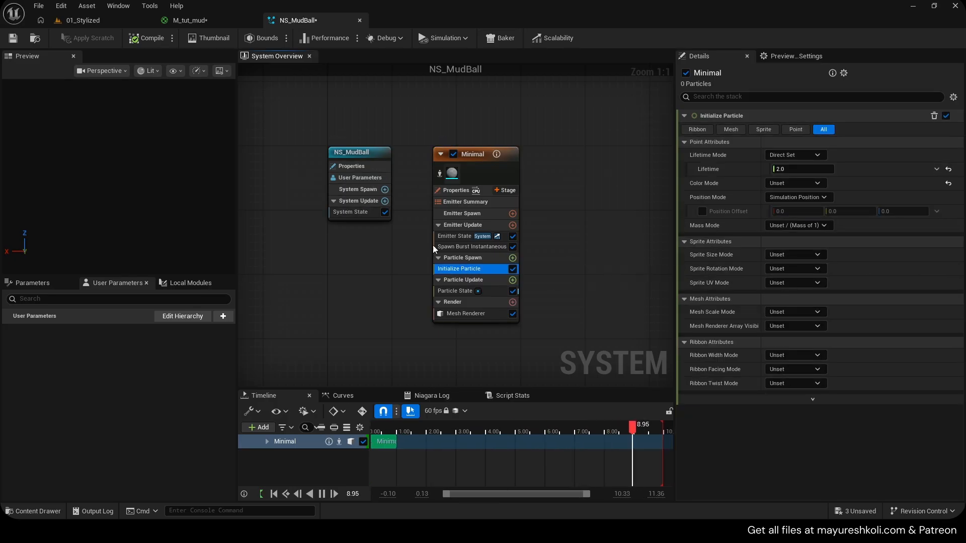
click(466, 291)
click(769, 173)
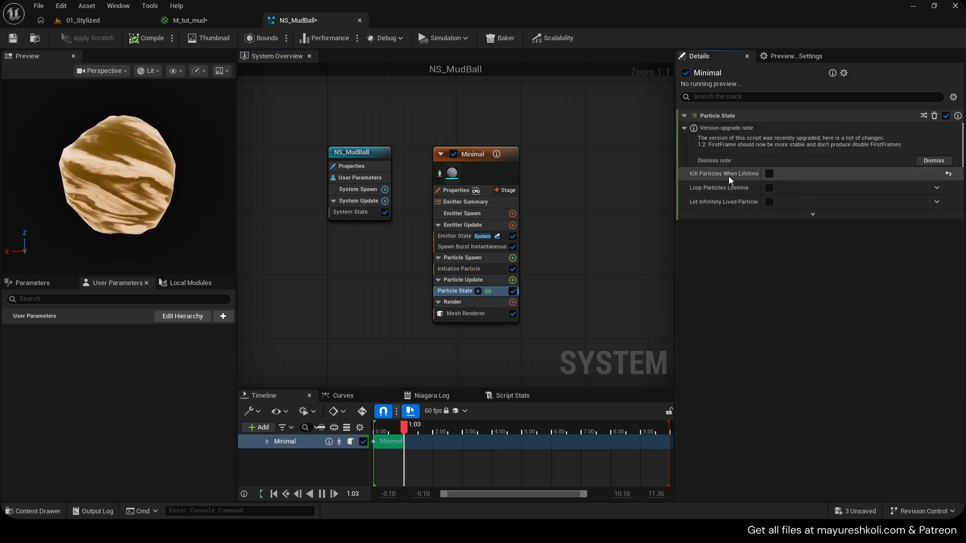
- Save the NS_MudBall system and review the Minimal emitter's Initialize Particle and Particle State modules
click(12, 38)
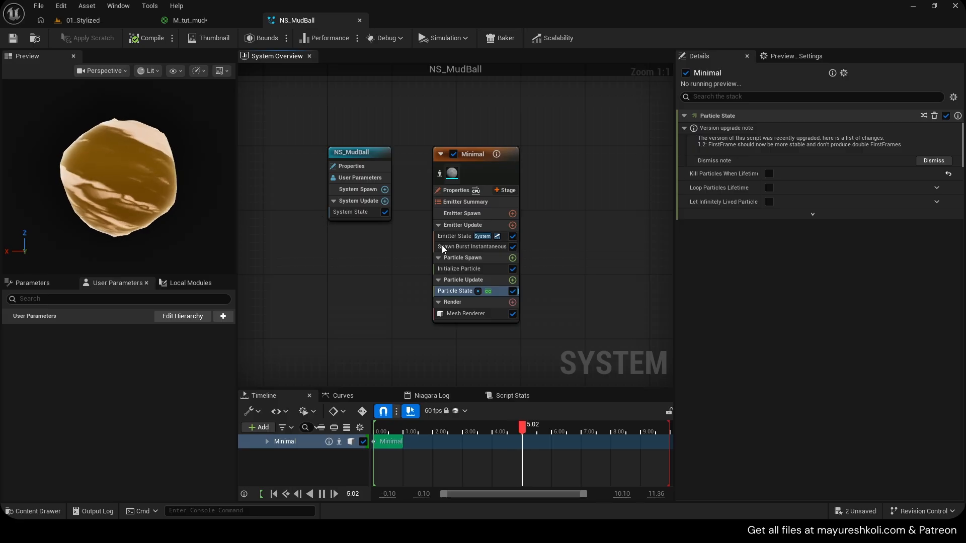
click(463, 269)
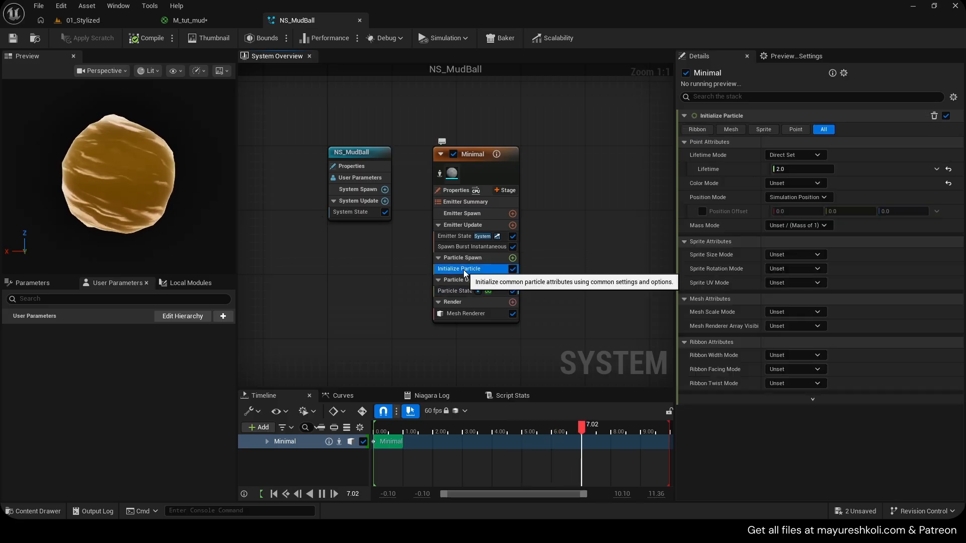
click(460, 292)
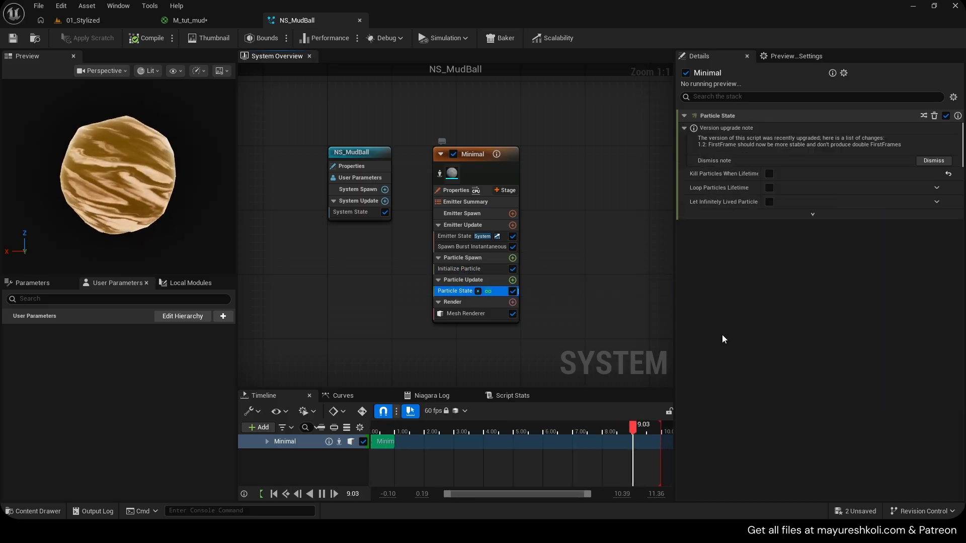
click(473, 269)
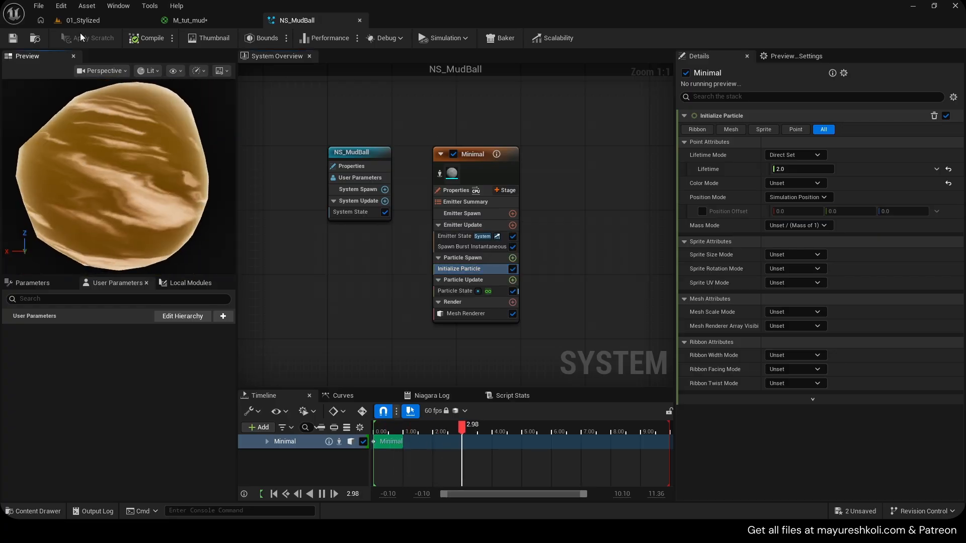
- Place NS_MudBall in the 01_Stylized level and move it up beside the large mud sphere
click(91, 20)
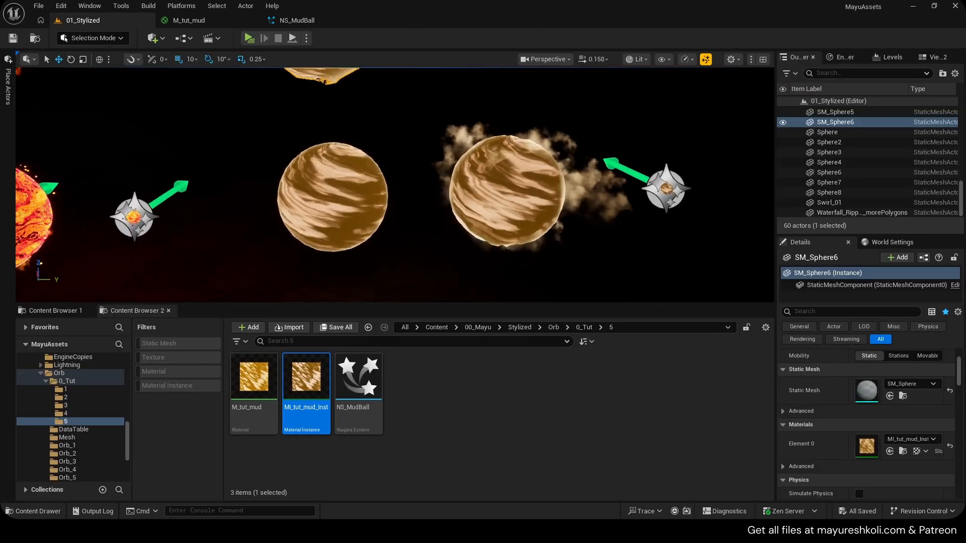
click(352, 374)
drag(483, 223, 498, 216)
middle_drag(498, 216, 490, 181)
drag(499, 289, 513, 107)
right_drag(503, 114, 496, 119)
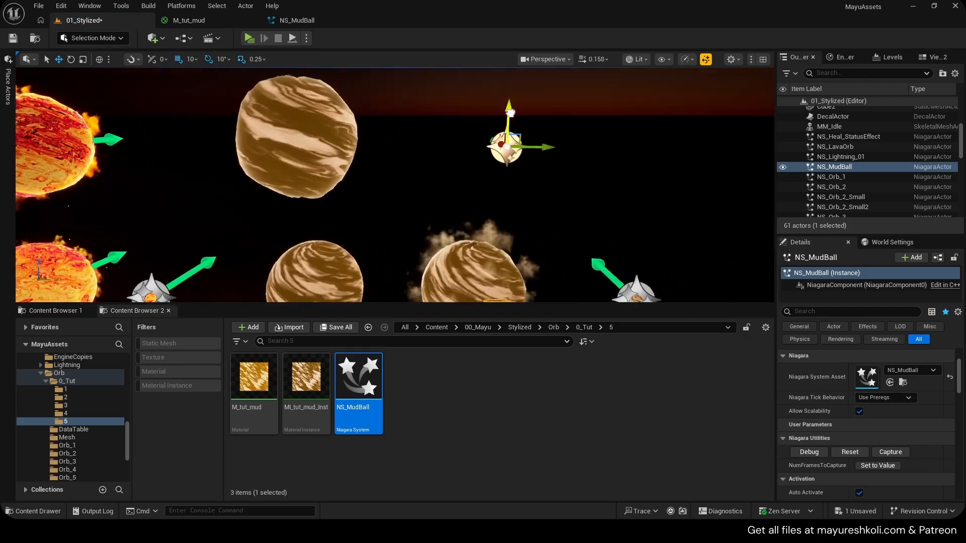
drag(511, 123, 452, 140)
right_drag(452, 140, 392, 165)
drag(564, 90, 469, 145)
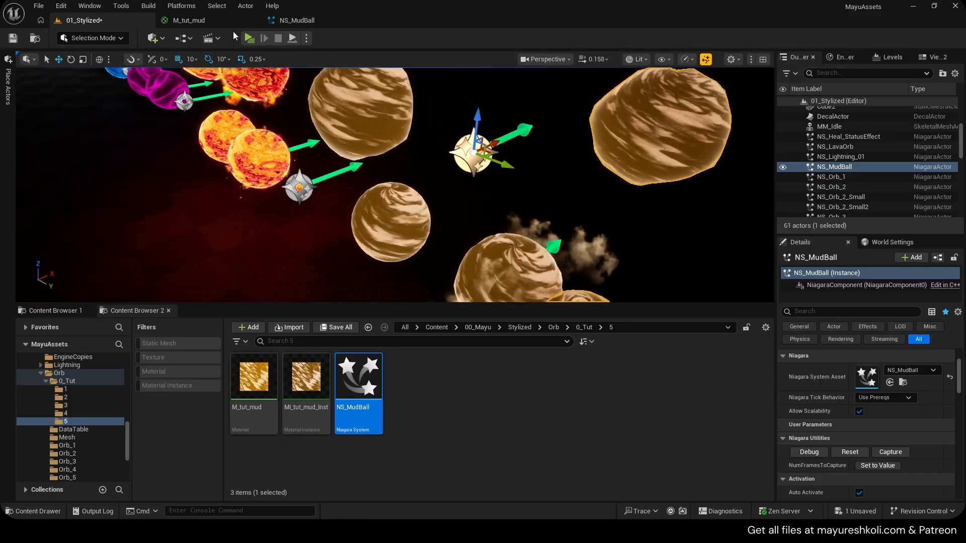
- Enable Local Space on the Minimal emitter, inspect the mud ball in the level, and save
click(297, 20)
click(765, 137)
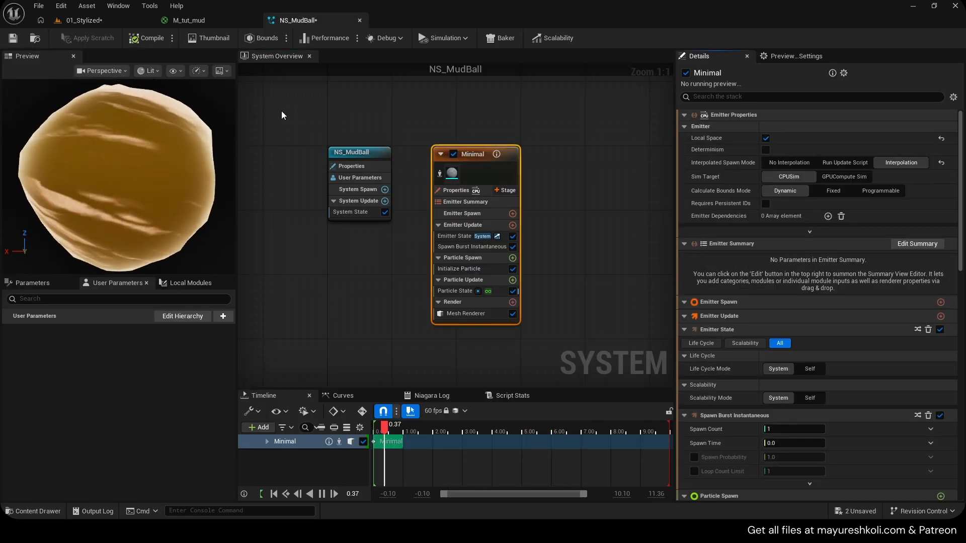
click(78, 21)
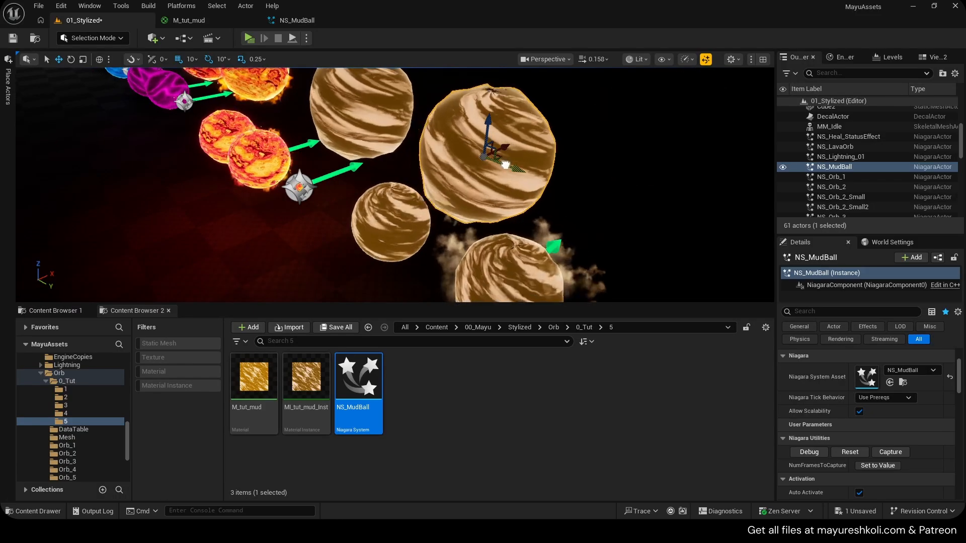
key(w)
right_drag(483, 192, 496, 151)
key(s)
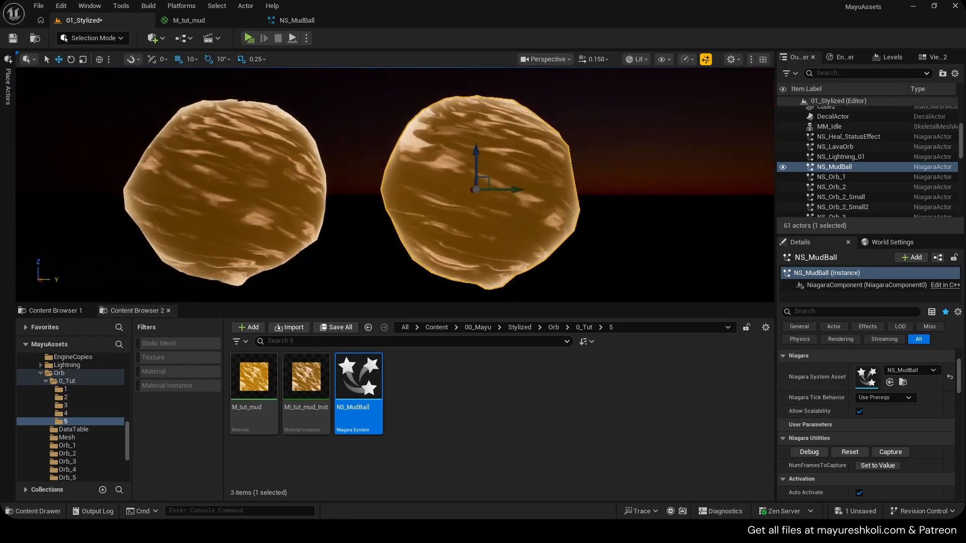
key(ctrl+s)
- Review the Minimal emitter's particle modules and the NS_MudBall system's loop settings, and save the system
click(296, 21)
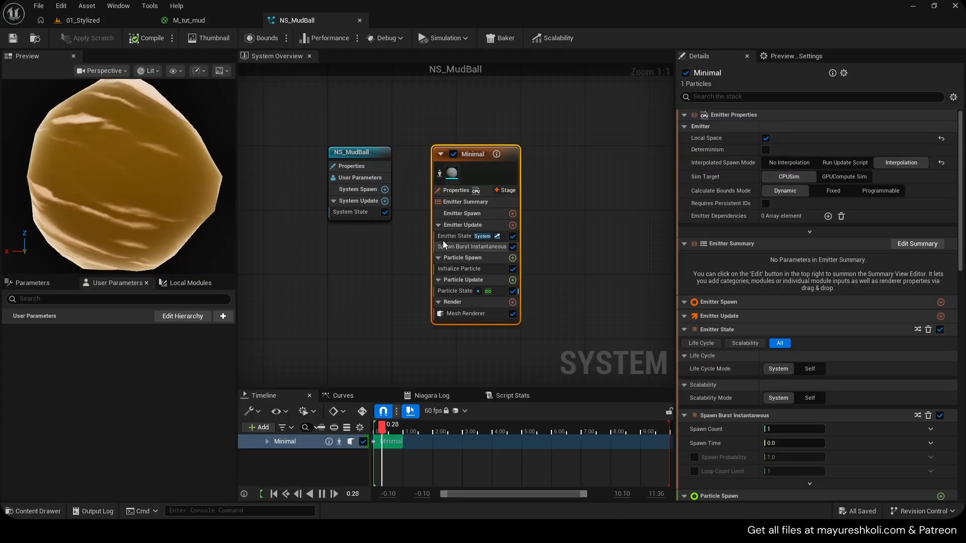
click(466, 268)
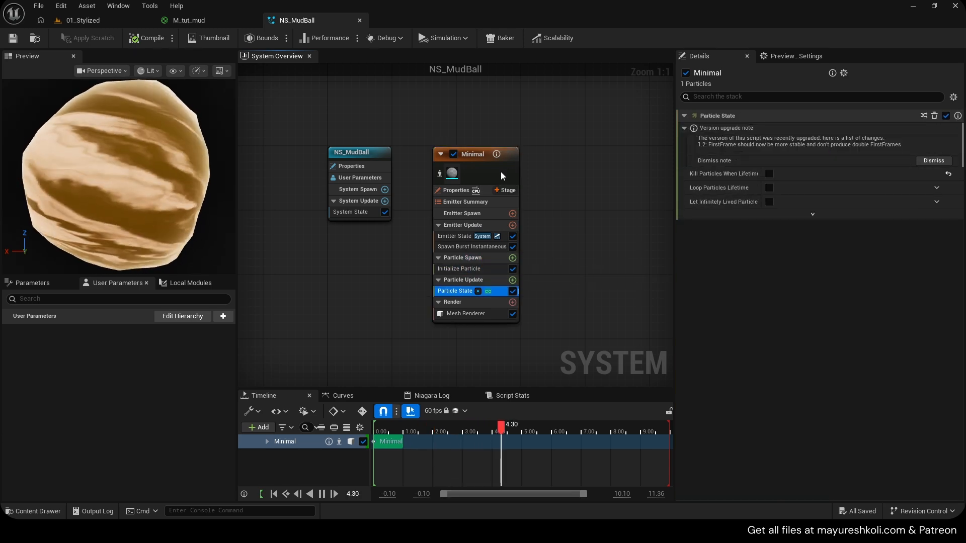
drag(500, 171, 490, 171)
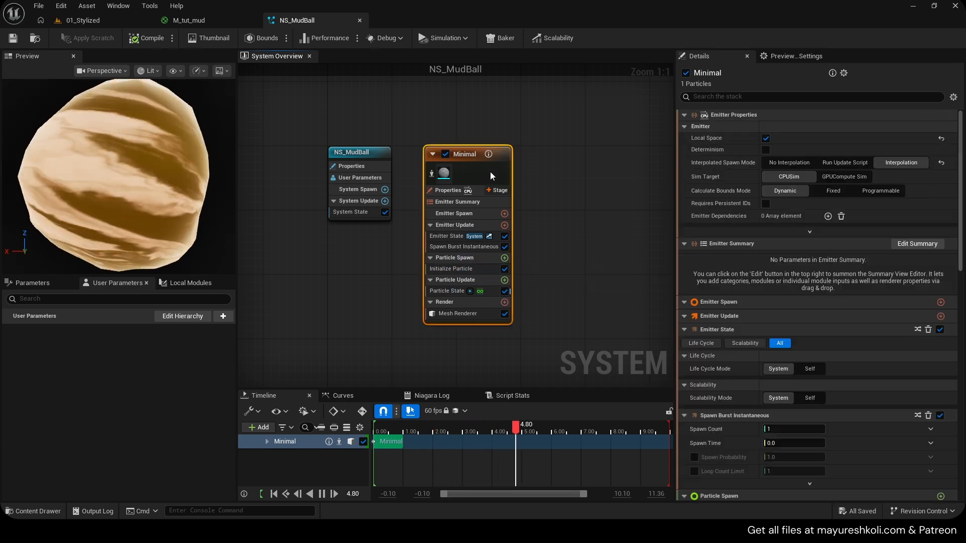
click(358, 153)
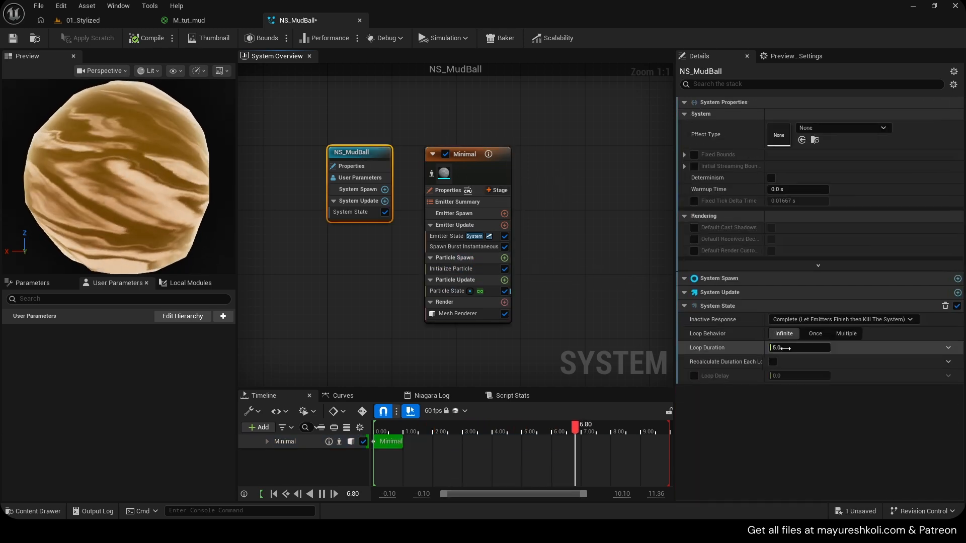
click(472, 178)
key(ctrl+s)
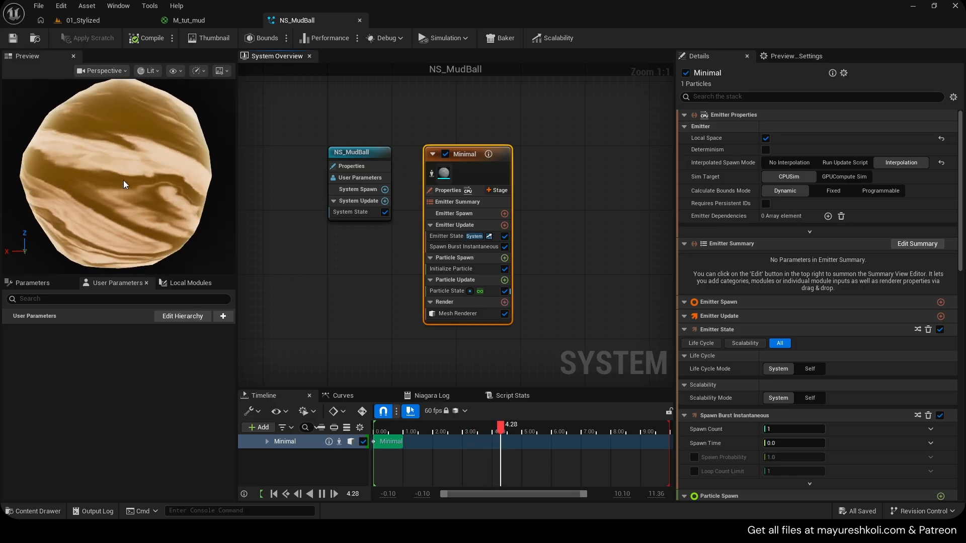
click(473, 290)
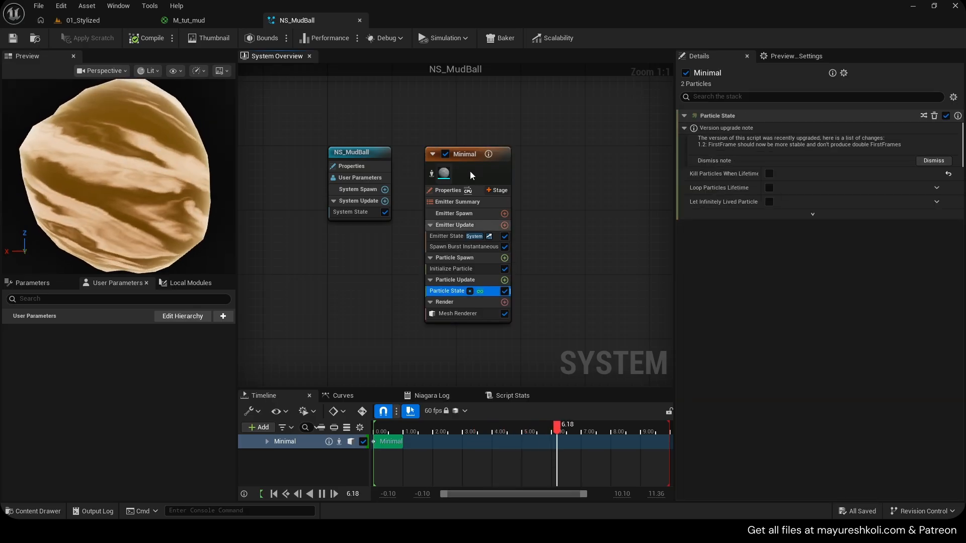
- Set the Minimal emitter's Life Cycle Mode to Self and Loop Behavior to Once, and save NS_MudBall
click(470, 158)
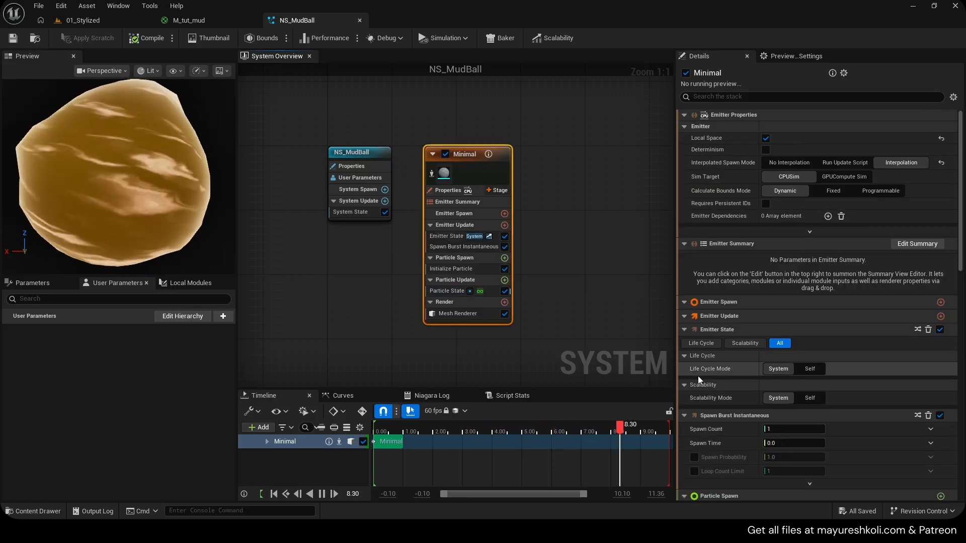
click(809, 370)
click(812, 397)
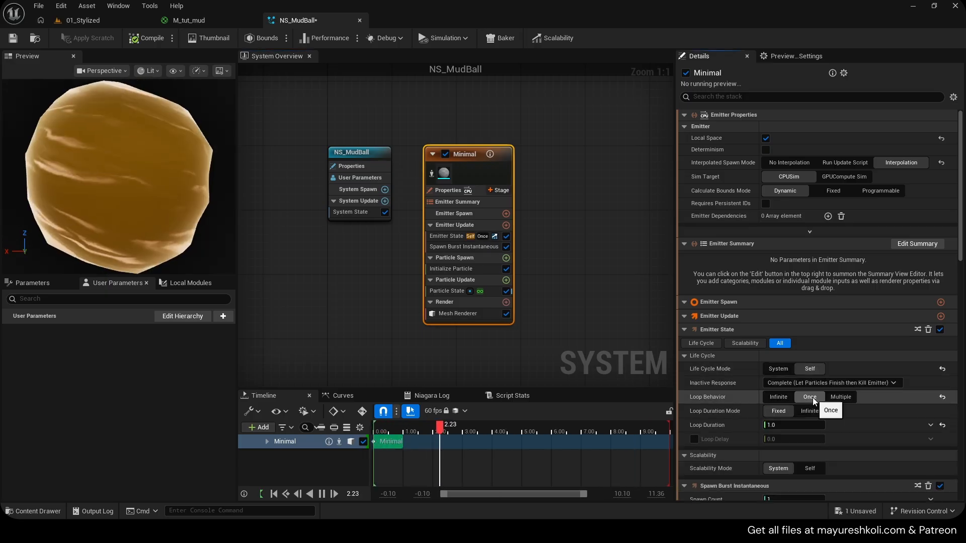
click(13, 38)
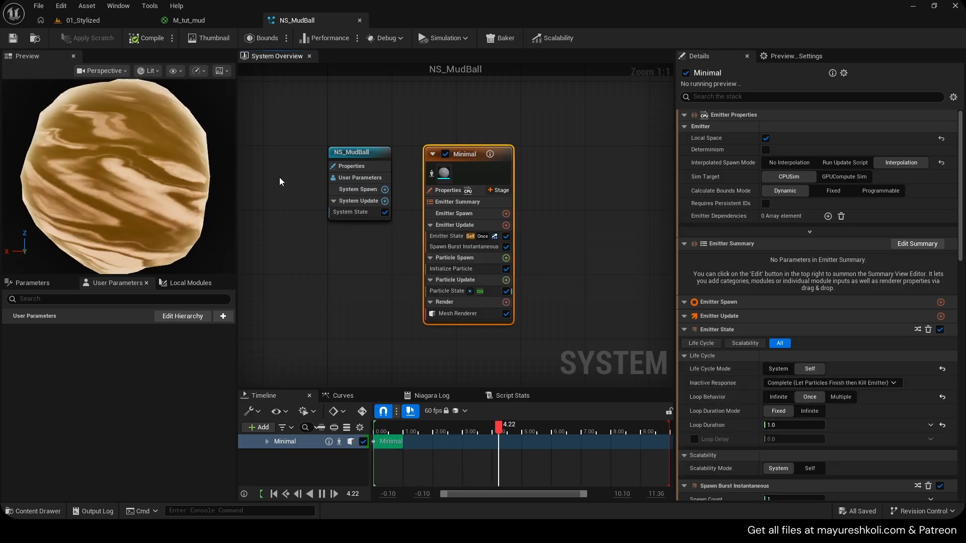
mouse_move(469, 153)
mouse_down()
mouse_move(460, 153)
mouse_move(477, 153)
mouse_up()
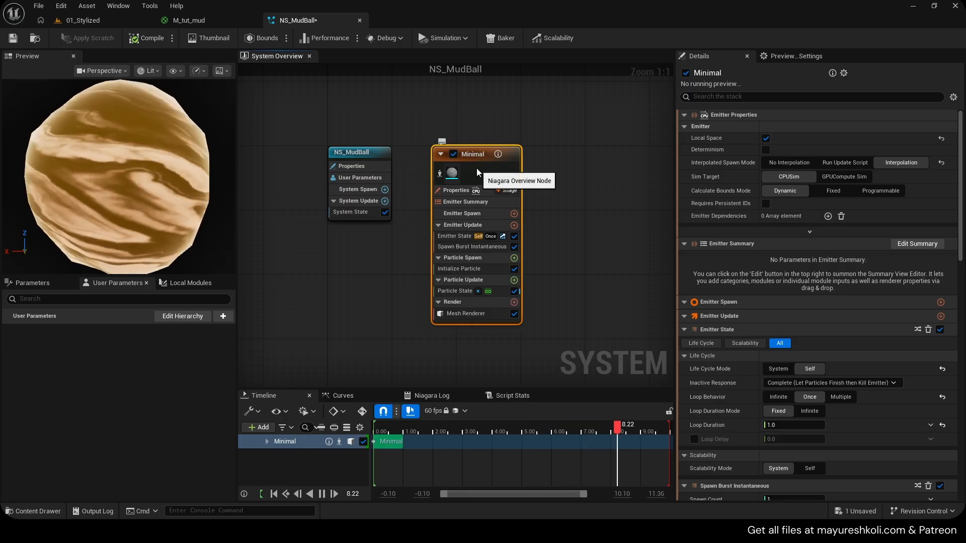
key(ctrl+s)
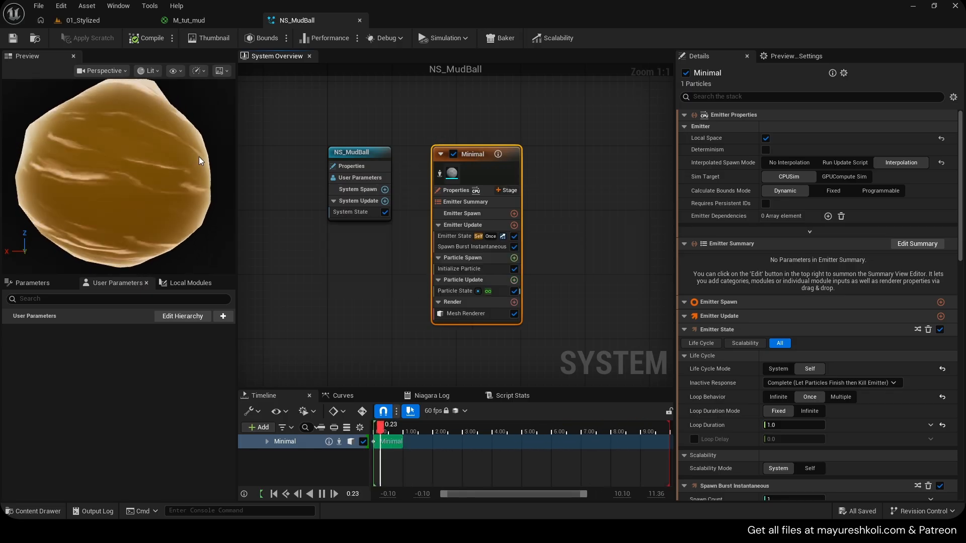
- Switch the Minimal emitter's Sim Target to GPUCompute Sim and its Calculate Bounds Mode to Fixed, and save
click(359, 150)
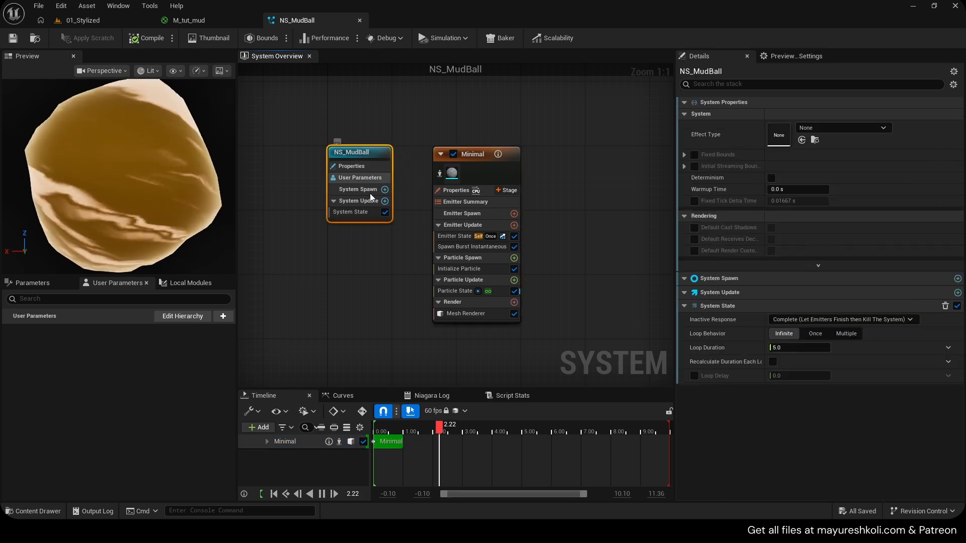
drag(489, 158, 474, 162)
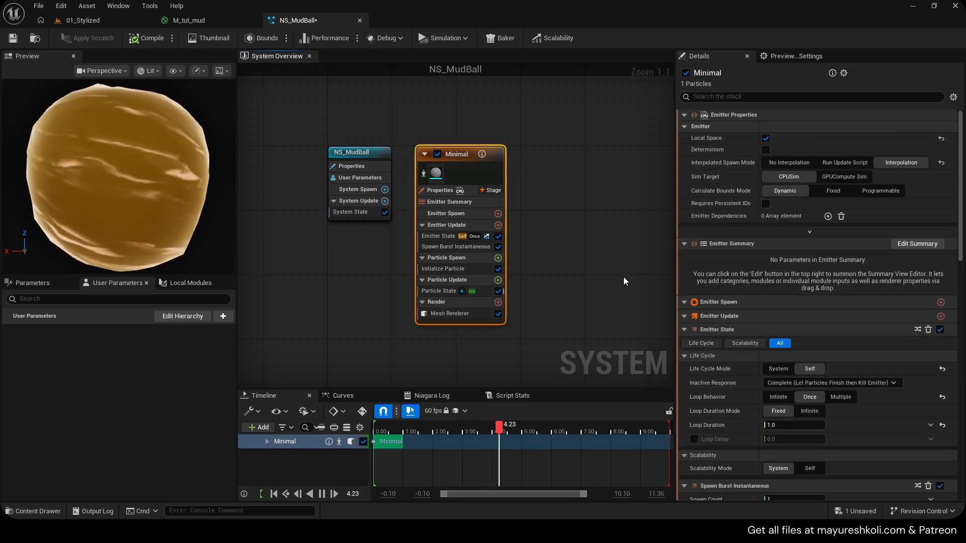
click(850, 177)
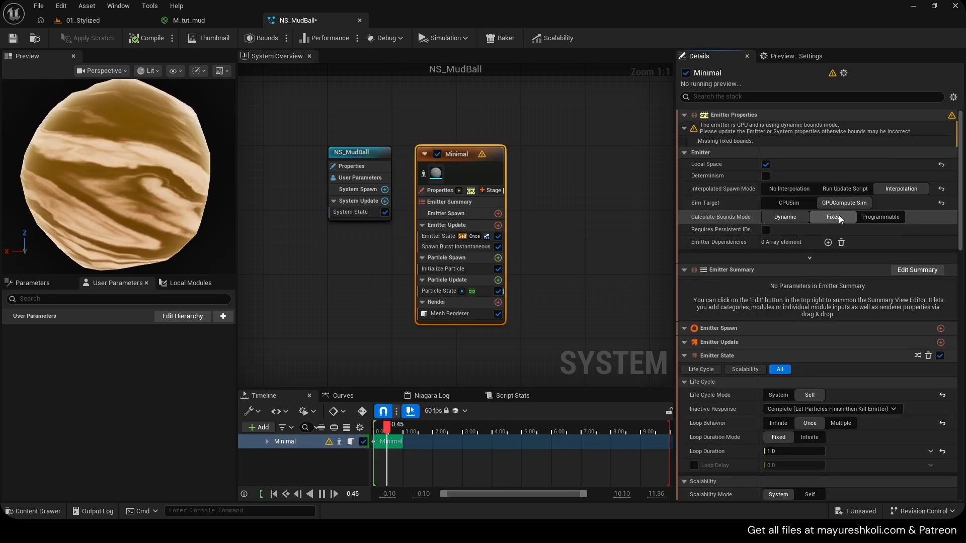
click(837, 215)
key(ctrl+s)
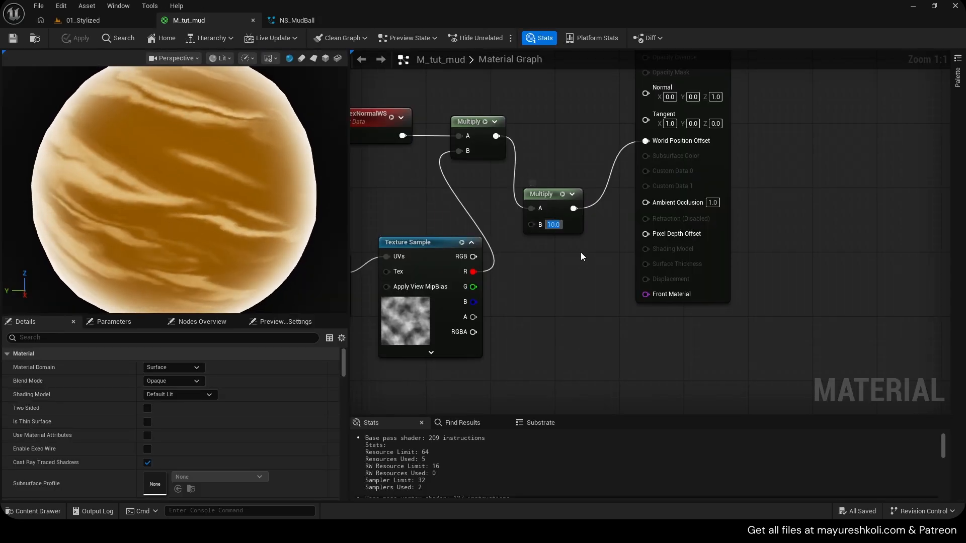
- Reduce the World Position Offset multiplier in M_tut_mud, apply the material, and inspect the mud balls in the level
click(67, 40)
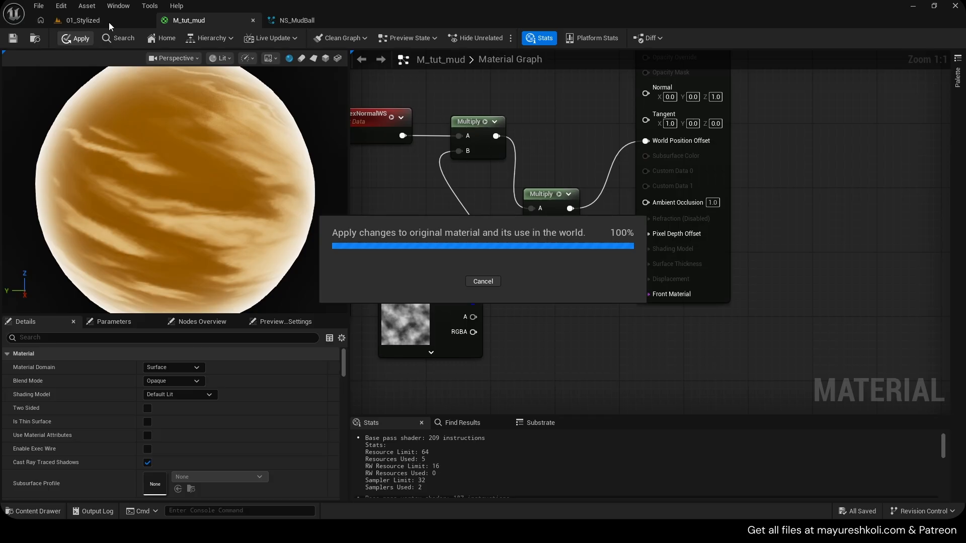
click(285, 20)
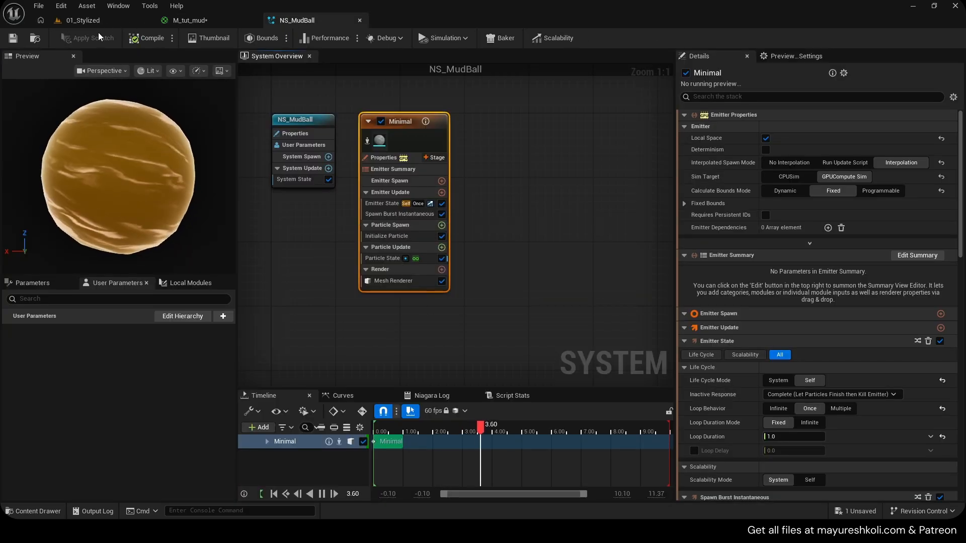
click(90, 22)
click(576, 131)
right_drag(451, 186, 480, 186)
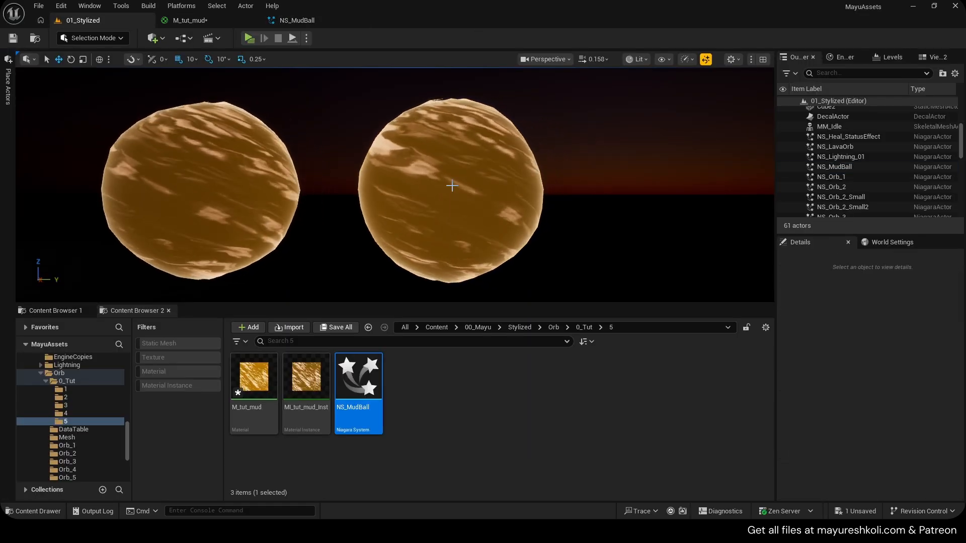
- Set the Mesh Renderer's Facing Mode to Camera Position and check the mud ball from different angles in the level
click(297, 21)
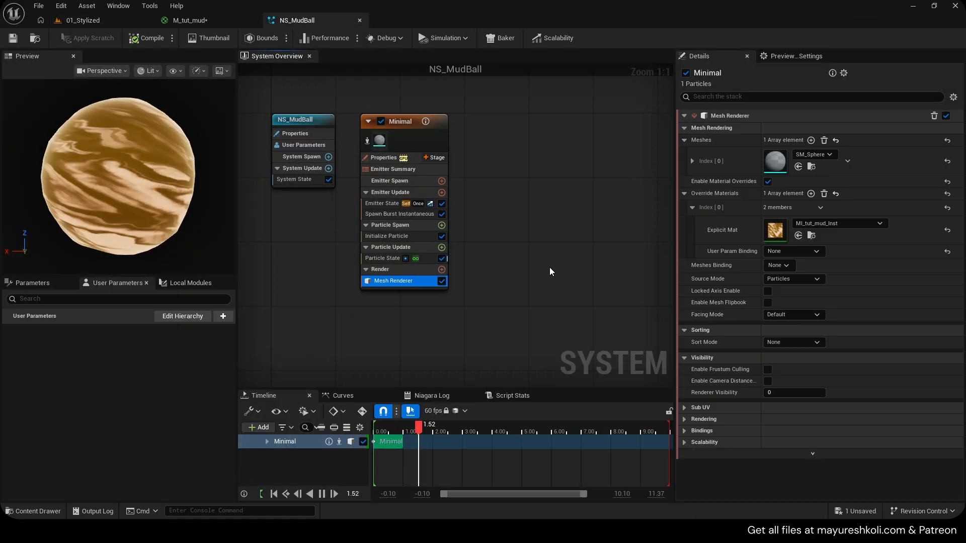
click(87, 22)
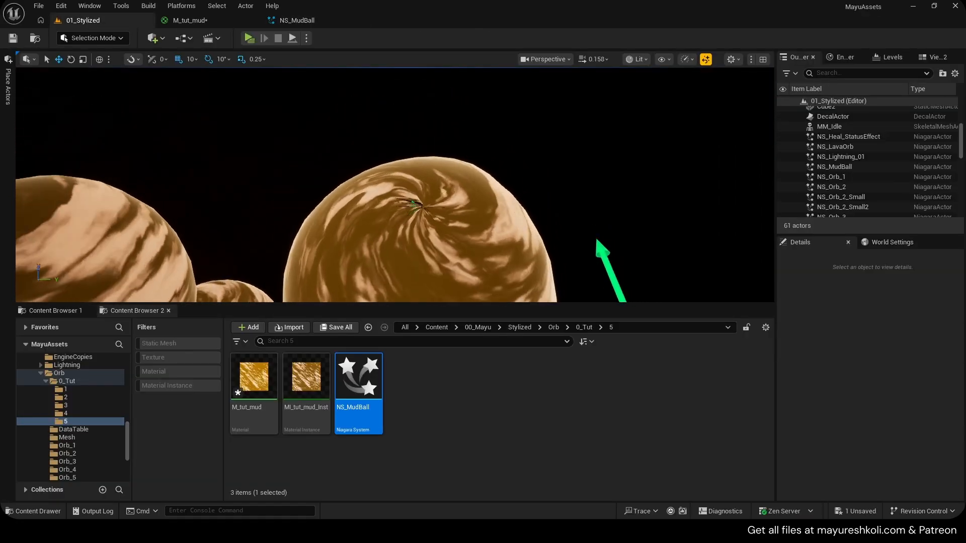
right_drag(395, 185, 395, 151)
click(297, 20)
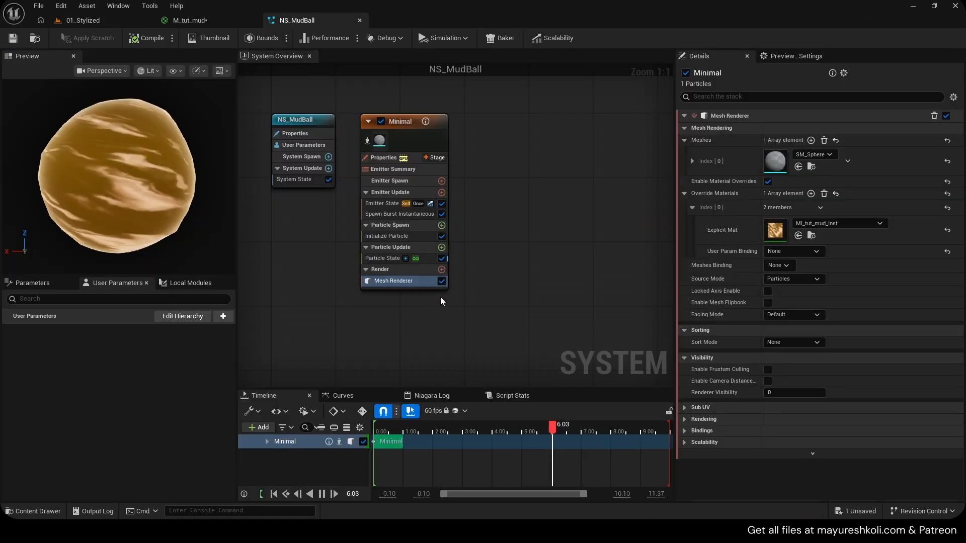
click(798, 278)
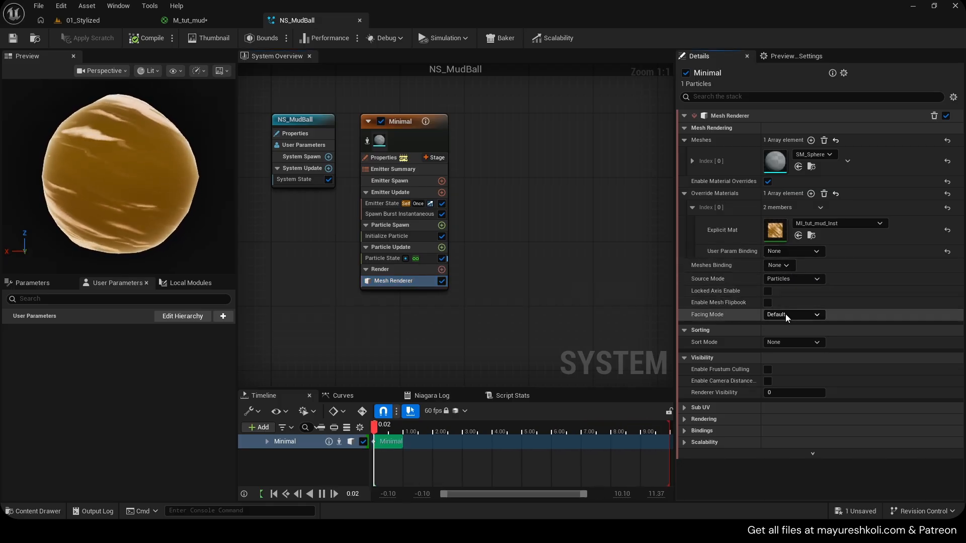
click(794, 345)
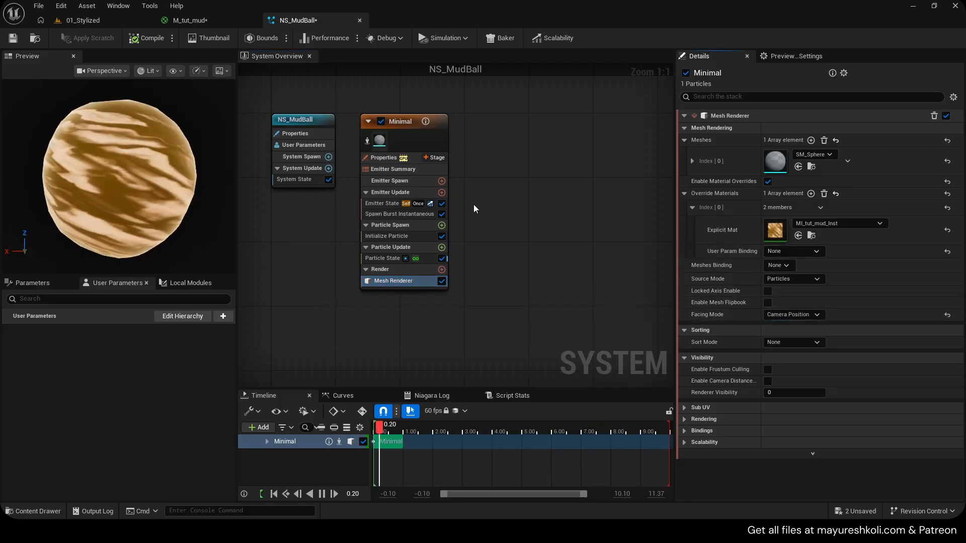
click(92, 29)
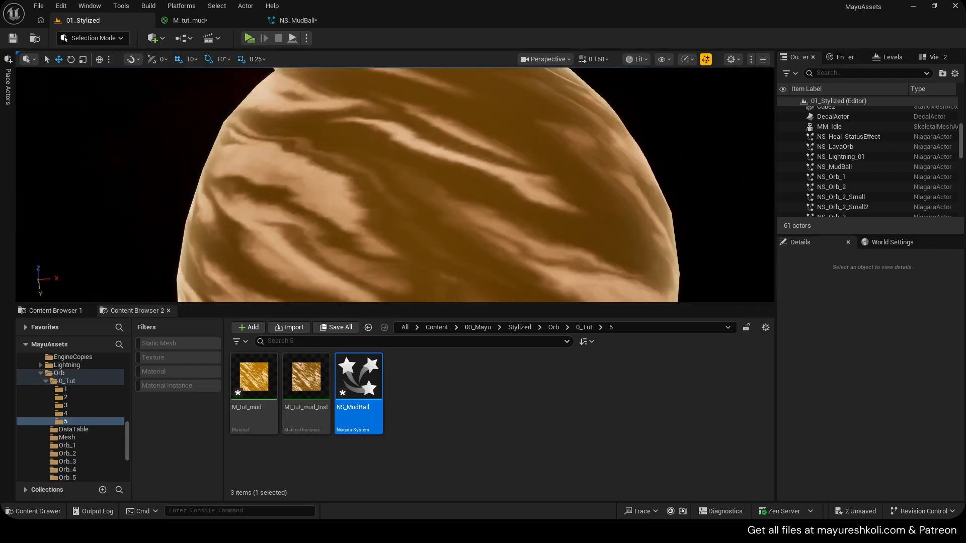
right_drag(395, 184, 601, 163)
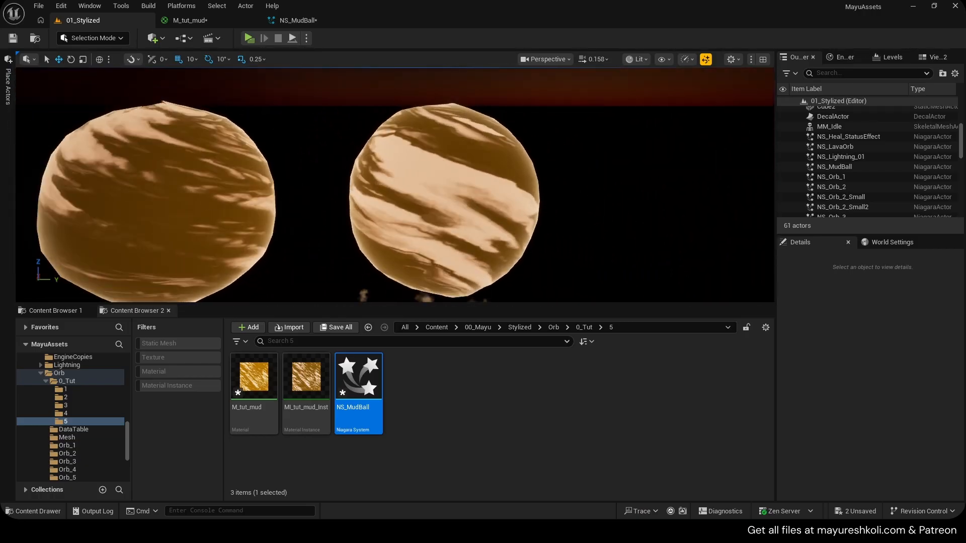
- Try rotating the mesh in NS_MudBall's Mesh Renderer to about 91.8° and 1.7° on its second and third axes, and check it in the level
click(301, 21)
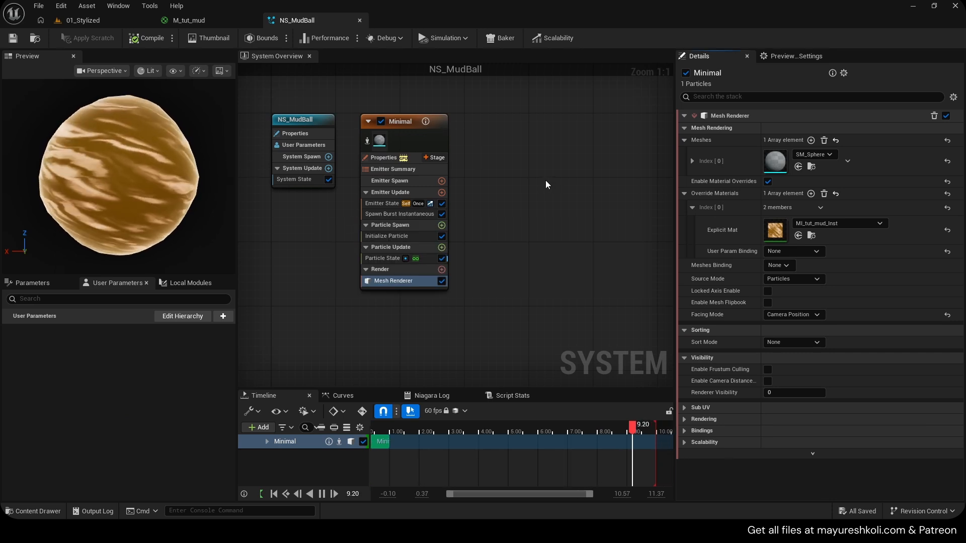
click(690, 162)
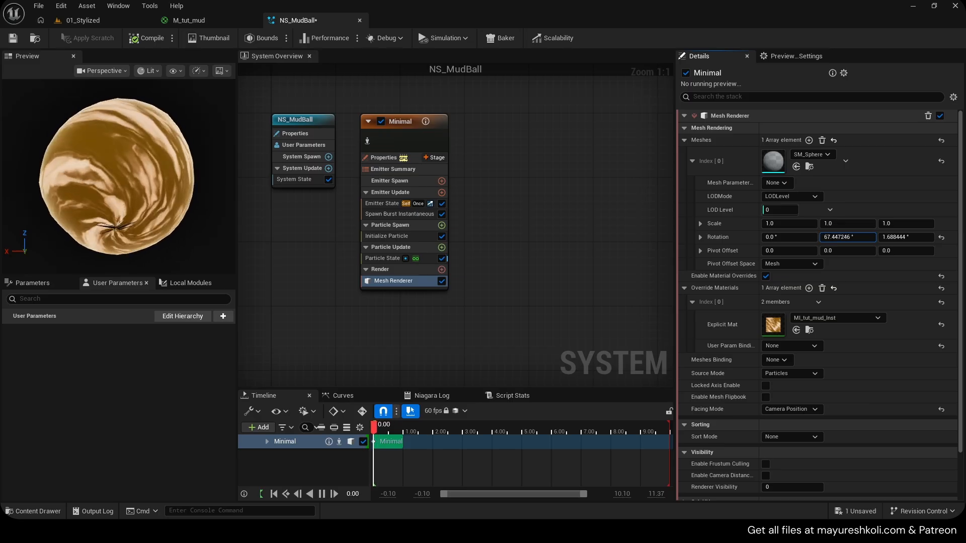
click(81, 6)
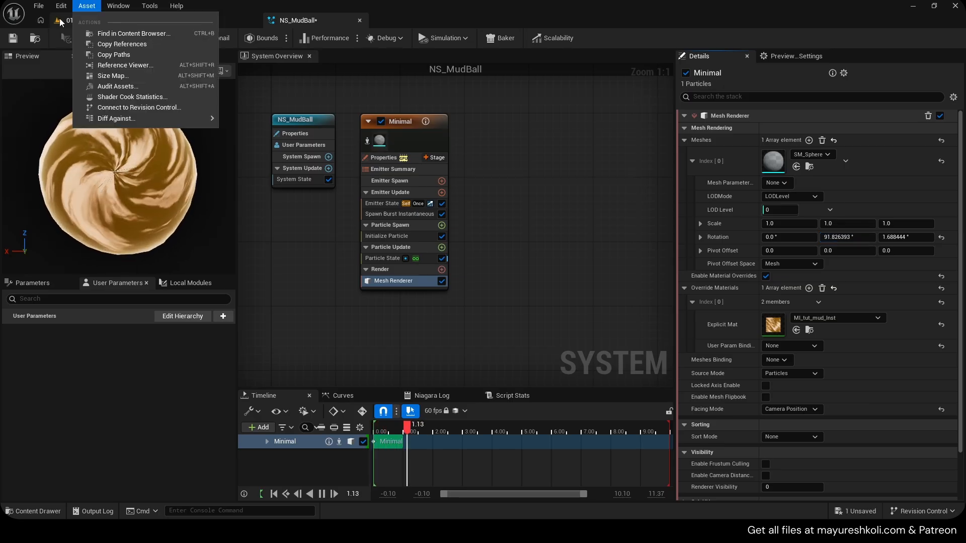
click(60, 22)
mouse_move(376, 93)
right_down()
mouse_move(418, 96)
mouse_move(377, 93)
right_up()
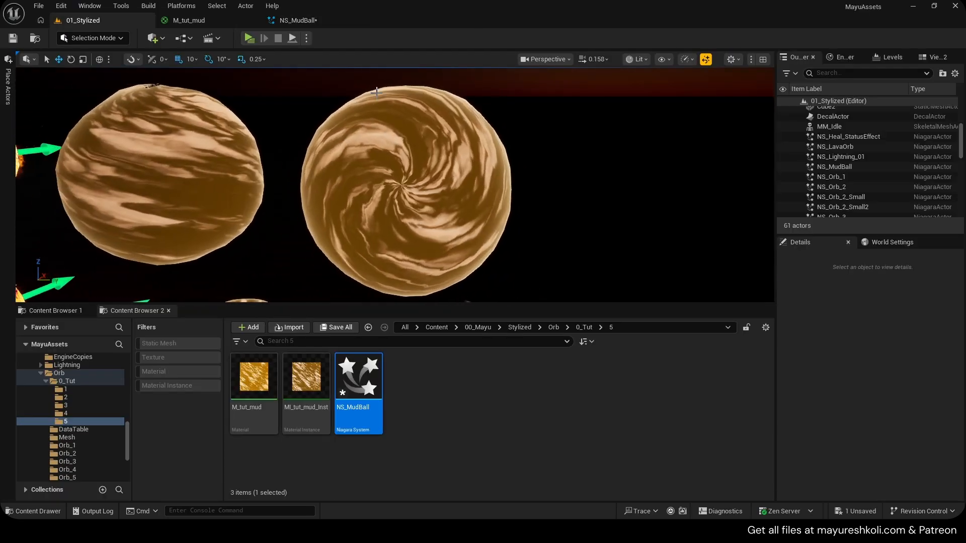
click(298, 20)
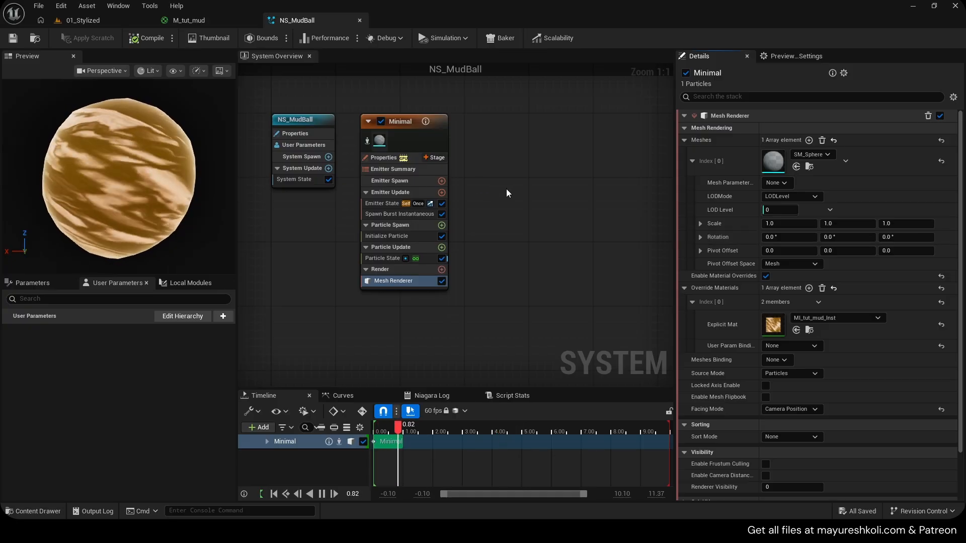
- Add a second minimal emitter beside the Minimal emitter in NS_MudBall and name it Smokes
right_drag(486, 162, 465, 196)
right_click(503, 152)
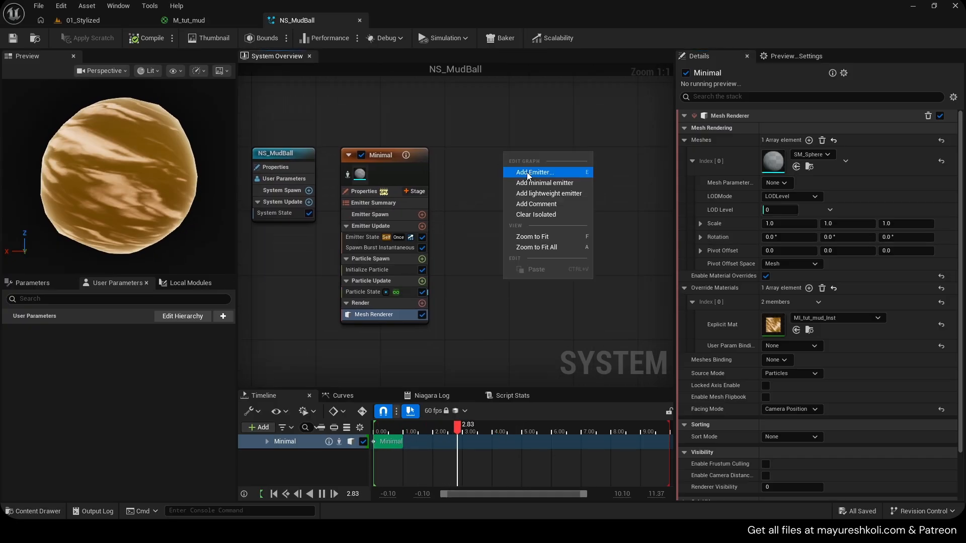
click(536, 182)
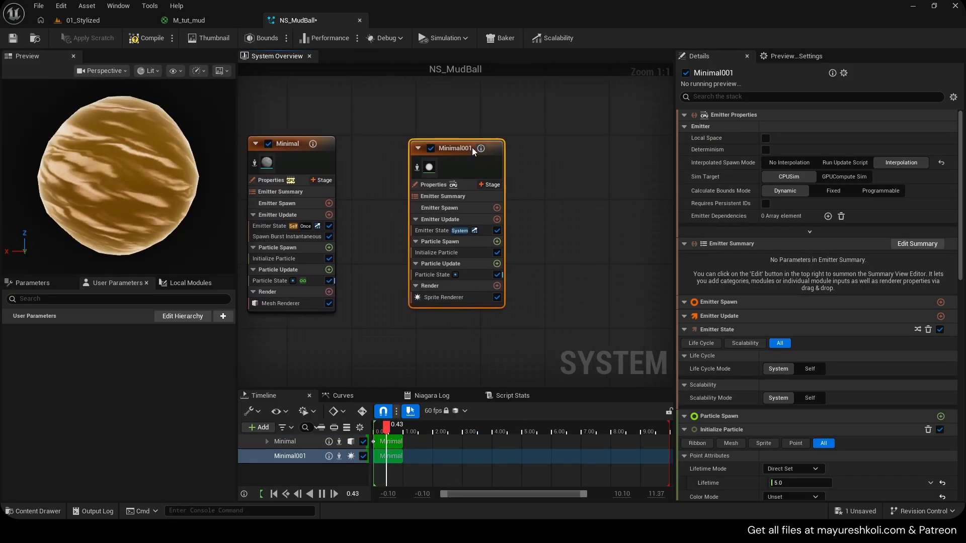
drag(472, 147, 417, 137)
double_click(417, 138)
text(Smokes)
key(Return)
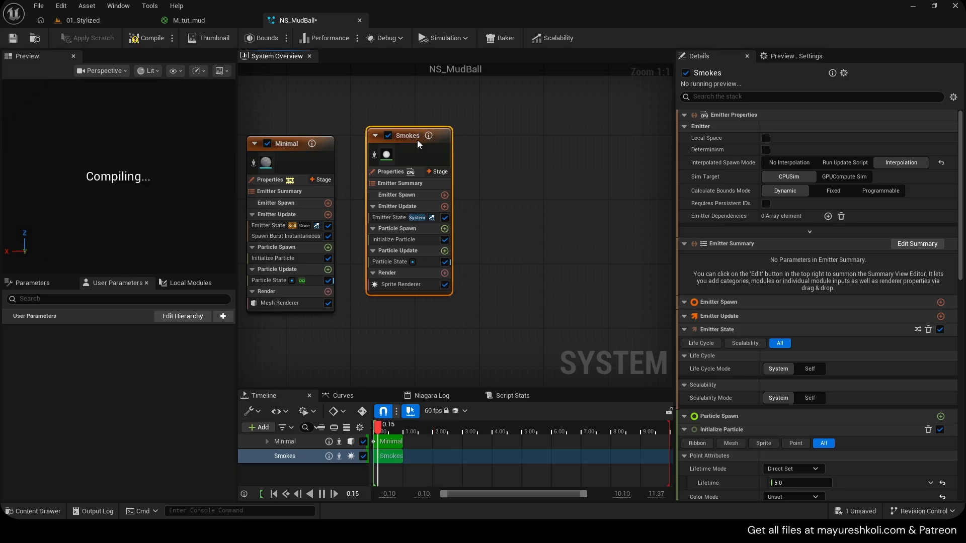
- Set the Smokes emitter's Sim Target to GPUCompute Sim and Calculate Bounds Mode to Fixed, save, and briefly isolate the emitter
click(845, 177)
click(835, 191)
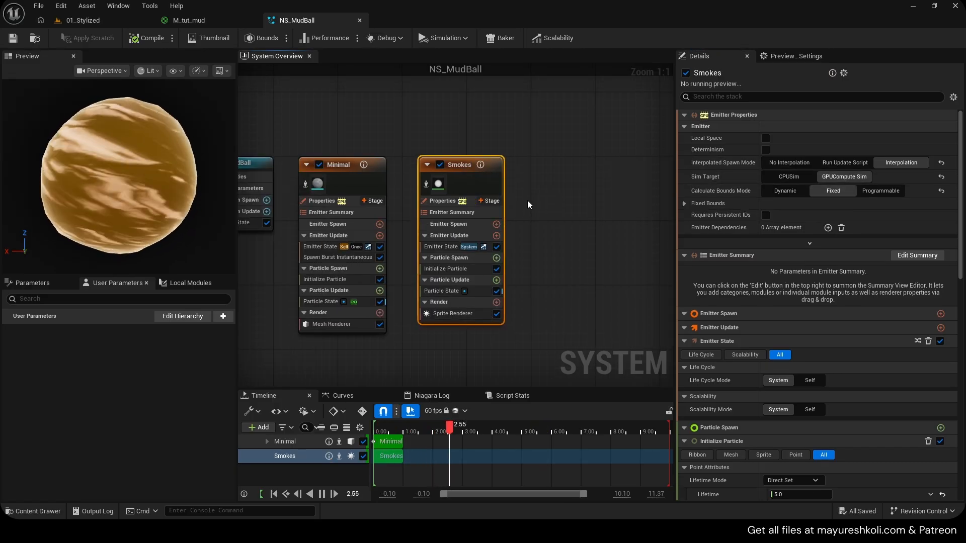
click(426, 185)
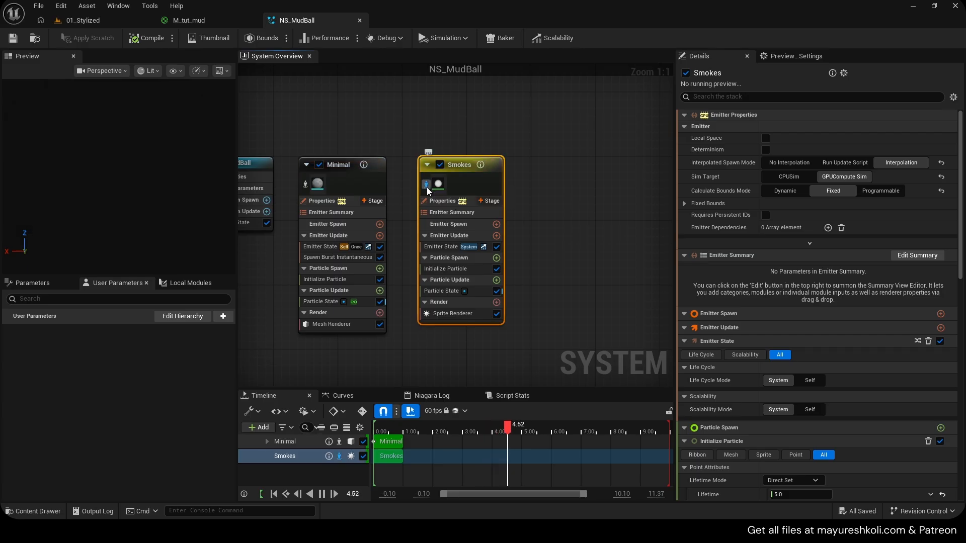
click(426, 185)
- Add a Spawn Rate module to the Smokes emitter's Emitter Update, set SpawnRate to 10, and save
click(497, 235)
click(324, 347)
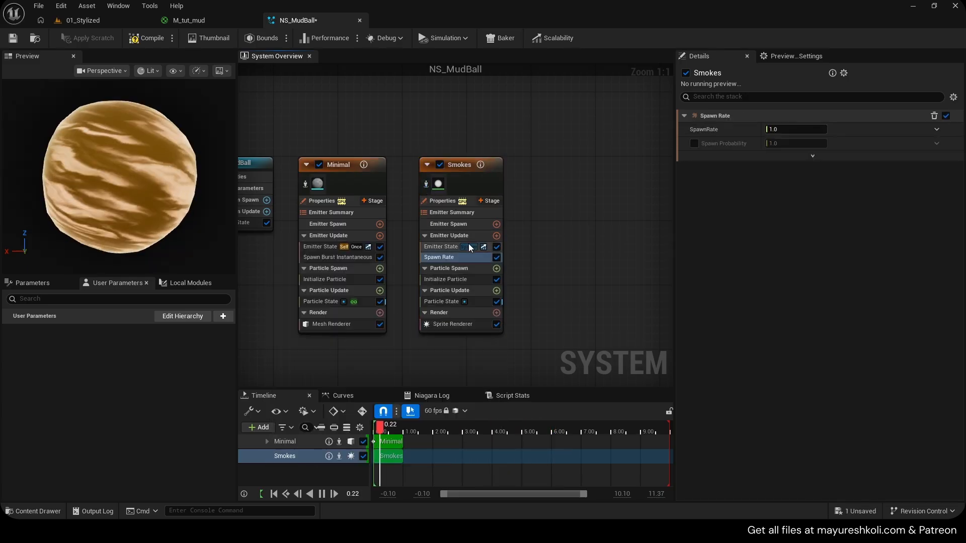
click(793, 129)
text(10)
key(Return)
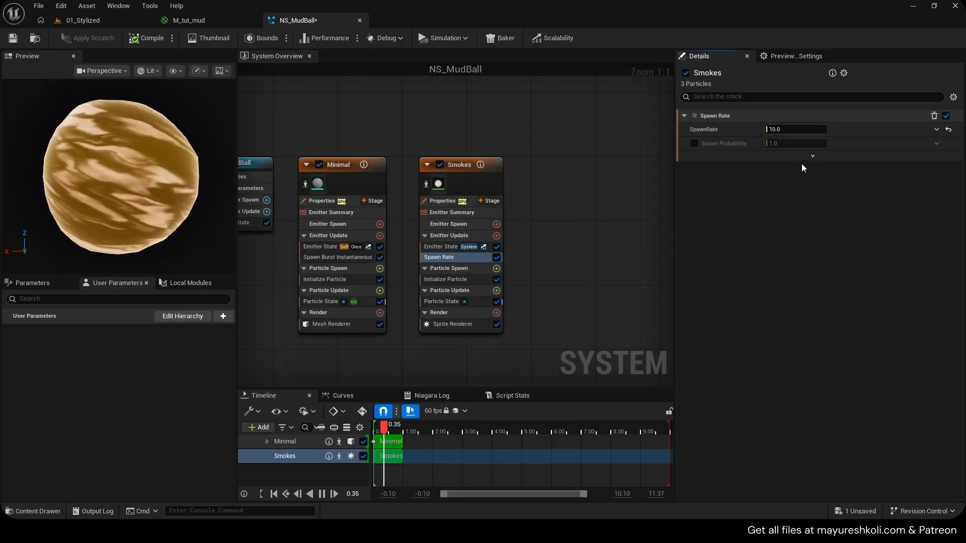
key(ctrl+s)
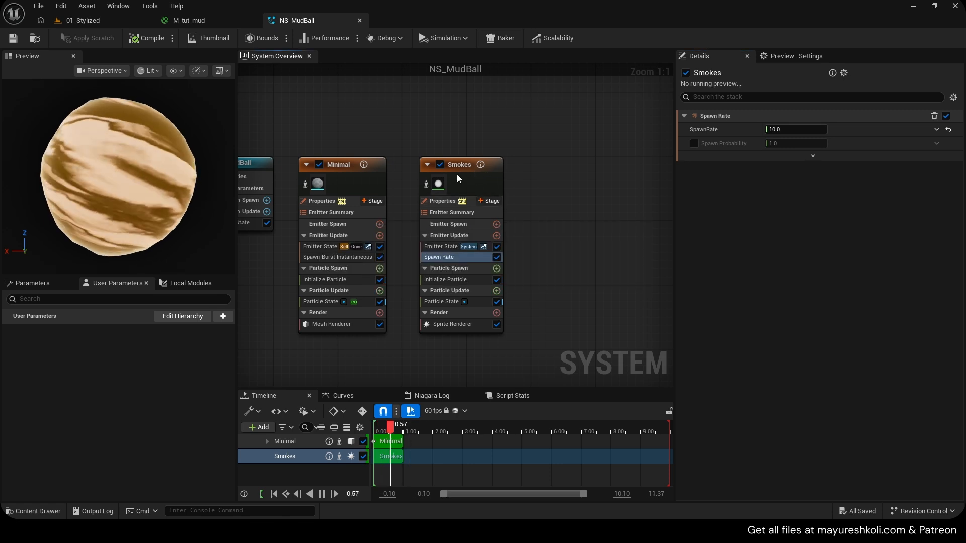
- Add a Shape Location module to Smokes' Particle Spawn, set Sphere Surface Distribution to 1.0, preview the isolated emitter, and save
click(425, 184)
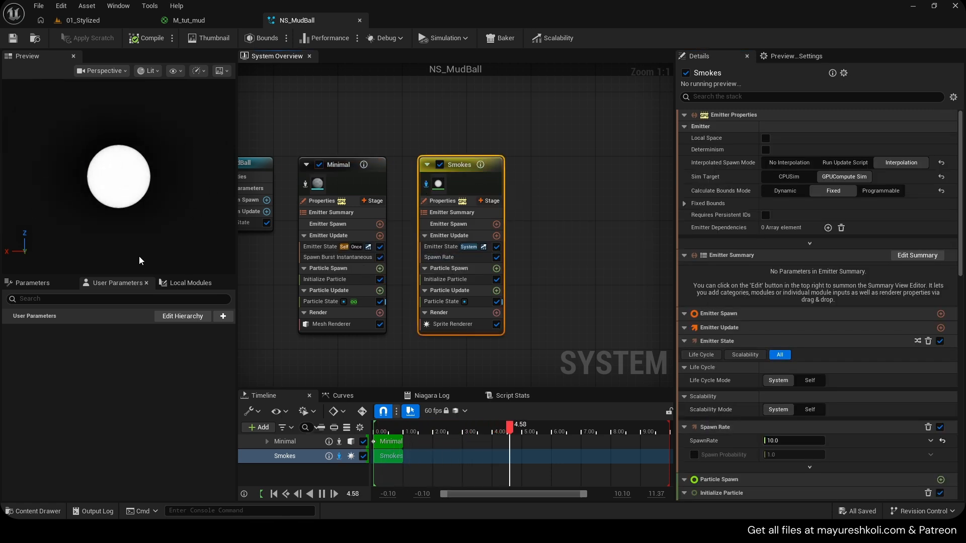
click(497, 268)
text(sha)
click(318, 340)
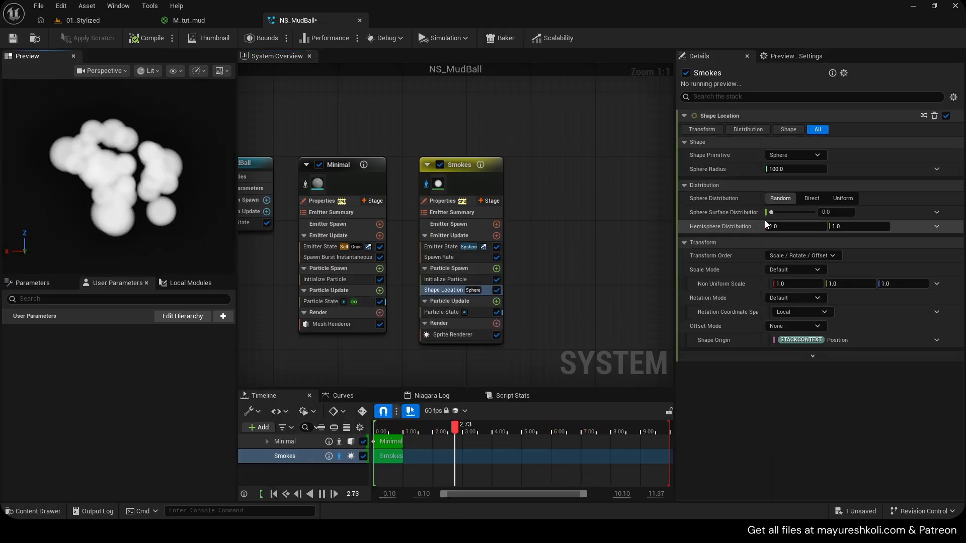
drag(775, 212, 804, 213)
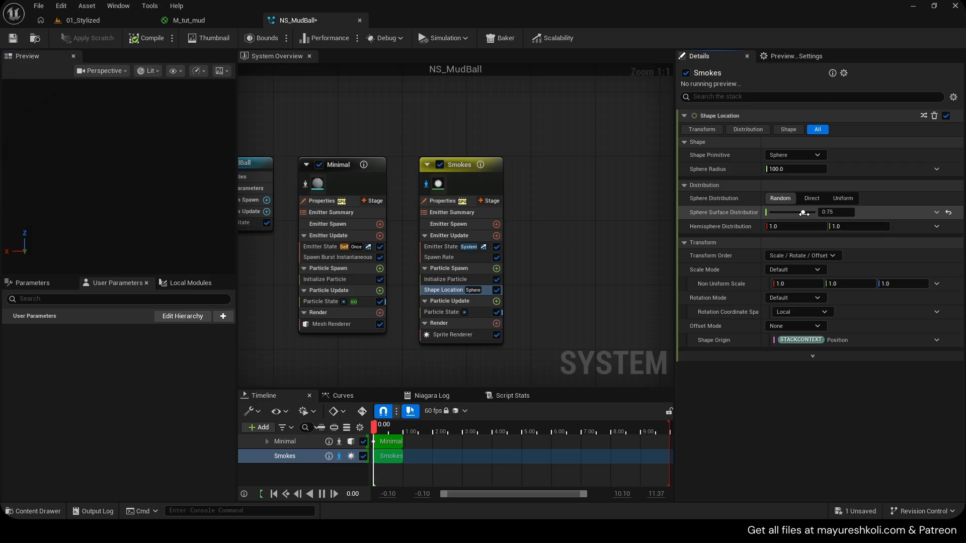
scroll(112, 162, up, 6)
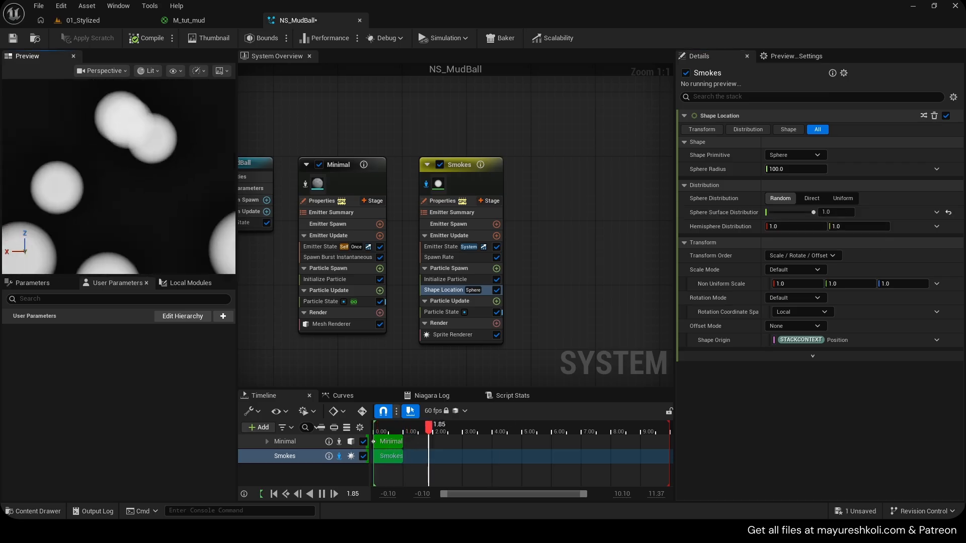
scroll(112, 162, down, 6)
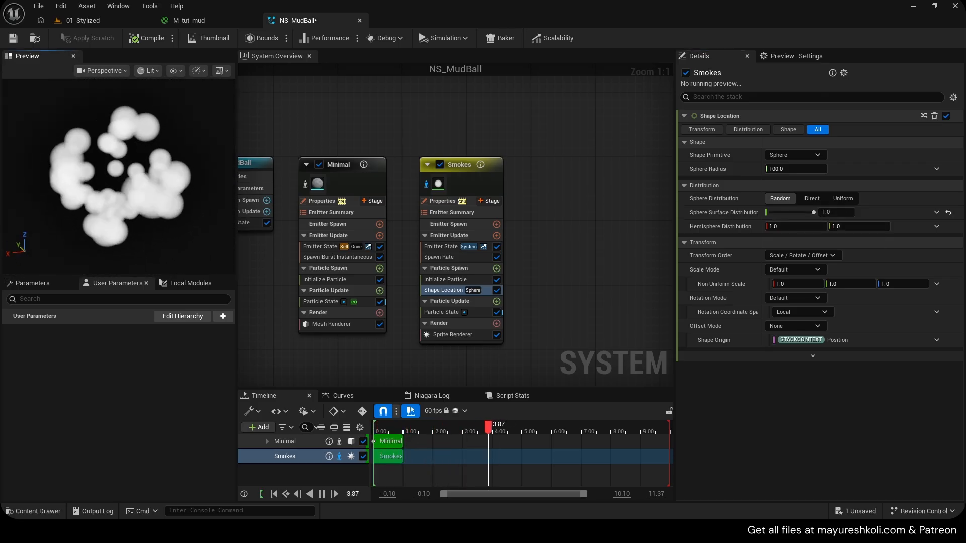
key(ctrl+s)
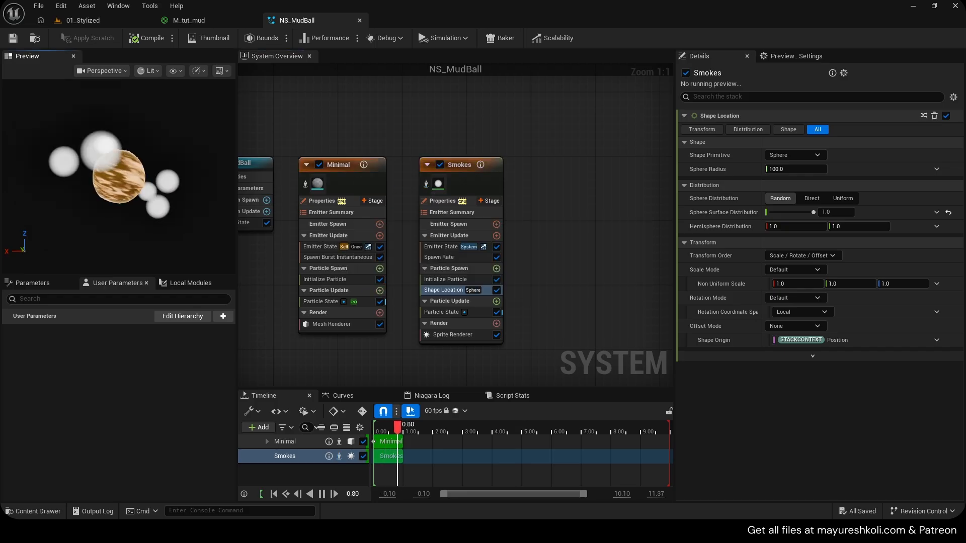
- Set the Shape Location's Sphere Radius to 50, inspect the particles around the mud ball in the preview, and save
click(784, 170)
text(50)
click(852, 173)
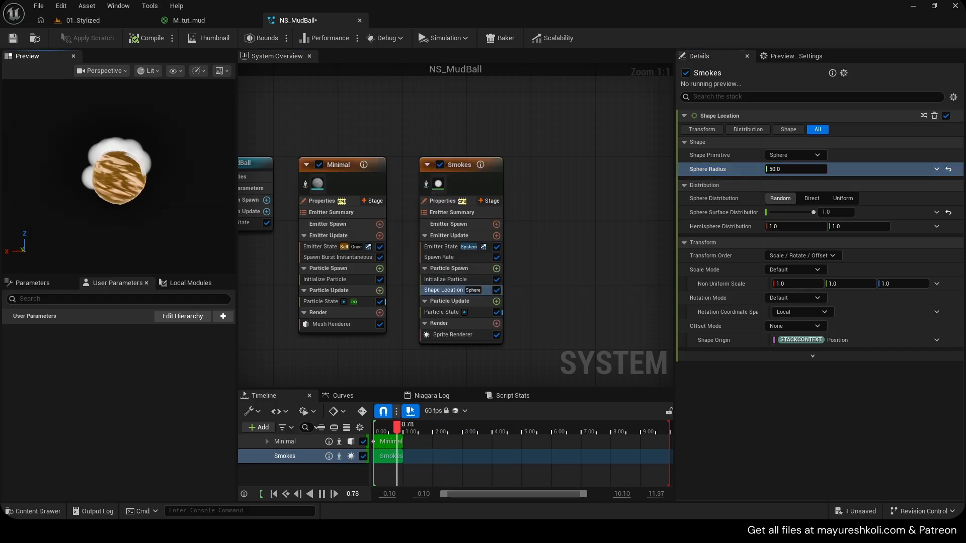
right_drag(119, 171, 139, 194)
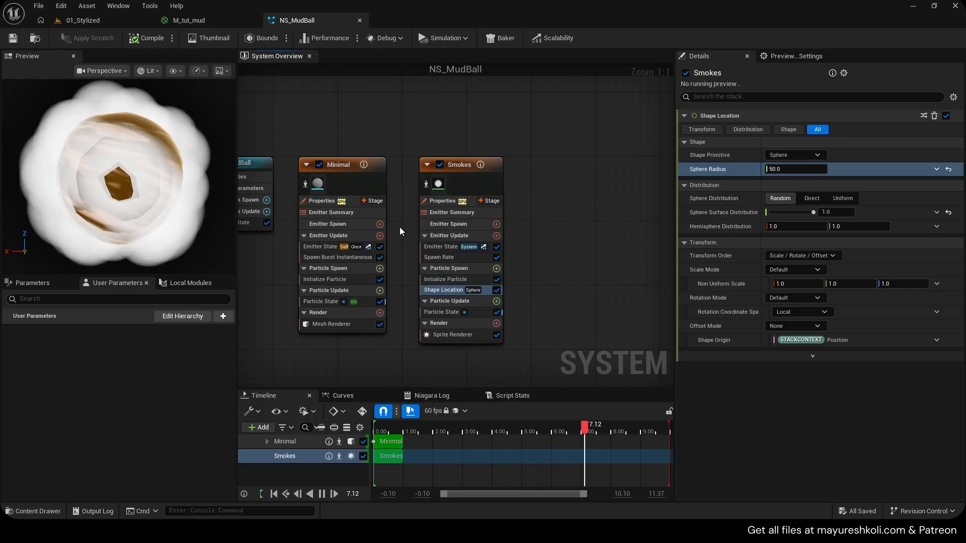
- Check the Smokes Sprite Renderer's material, and create a new material named M_mud_smoke in folder 5
click(480, 332)
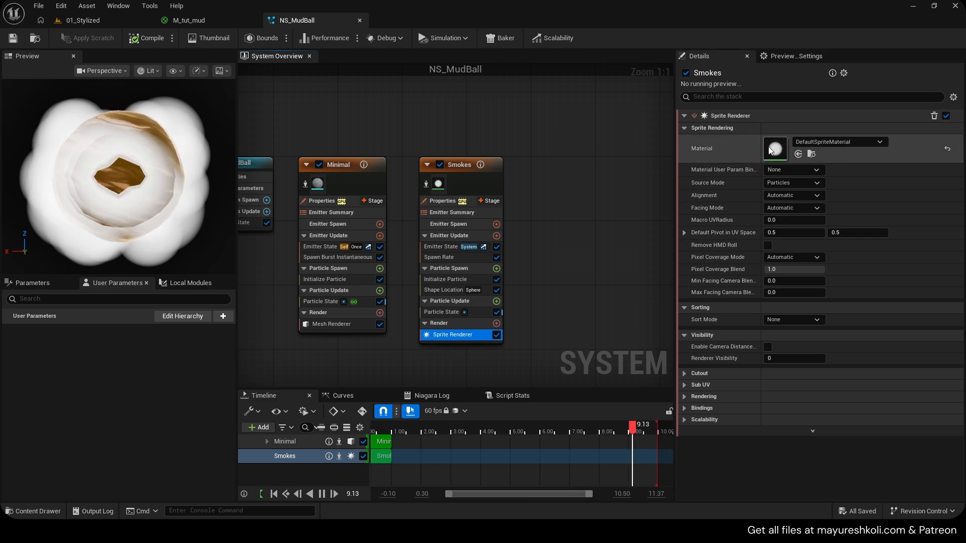
click(83, 20)
right_click(455, 384)
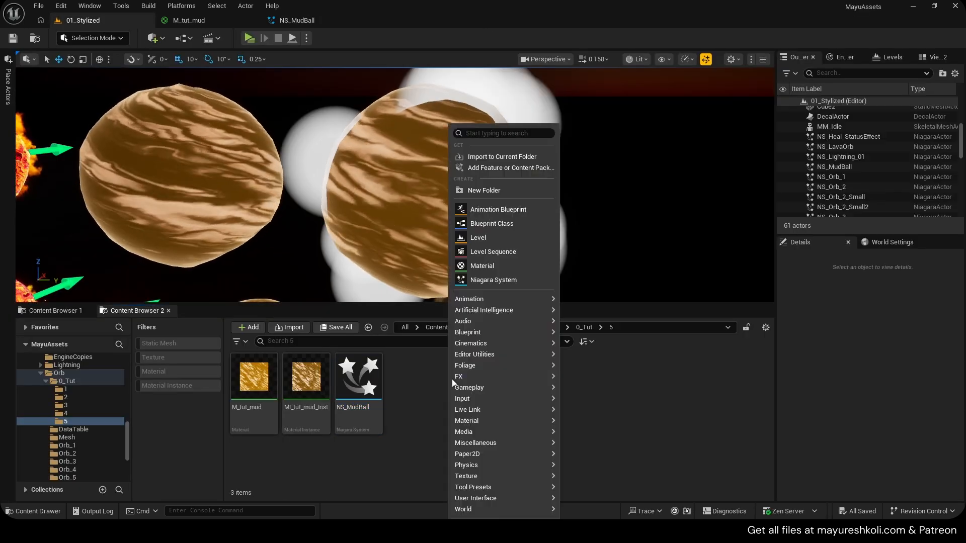
click(482, 266)
text(M_sm)
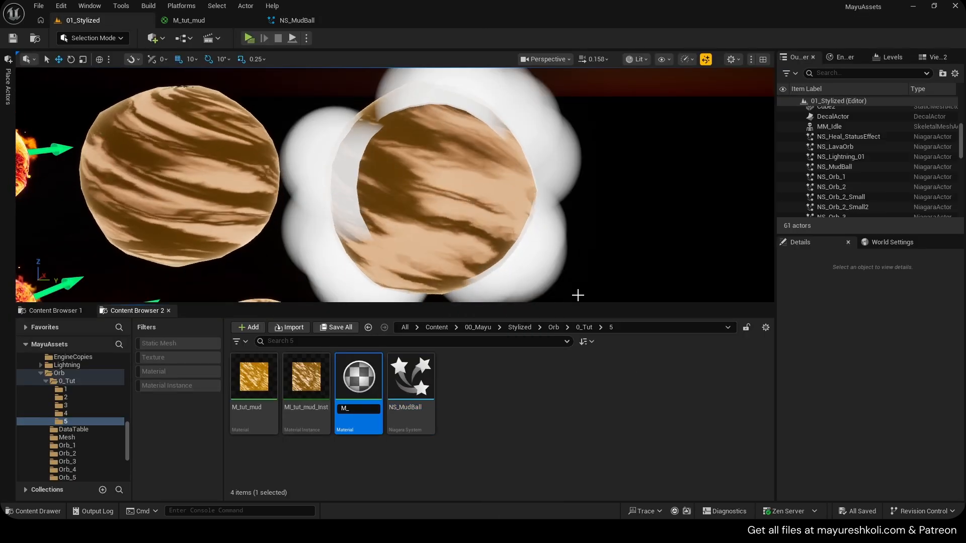
key(BackSpace)
key(BackSpace)
text(mu)
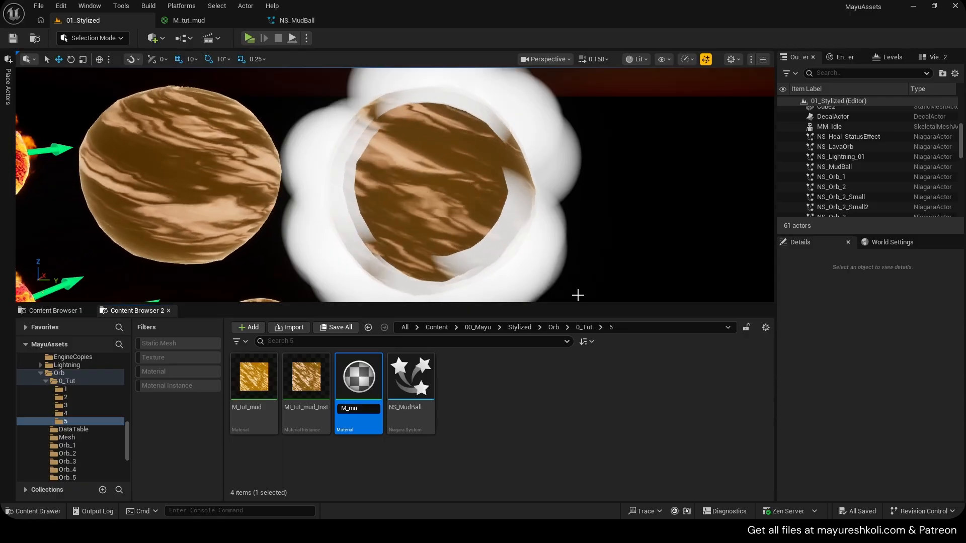
text(d_smoke)
key(Return)
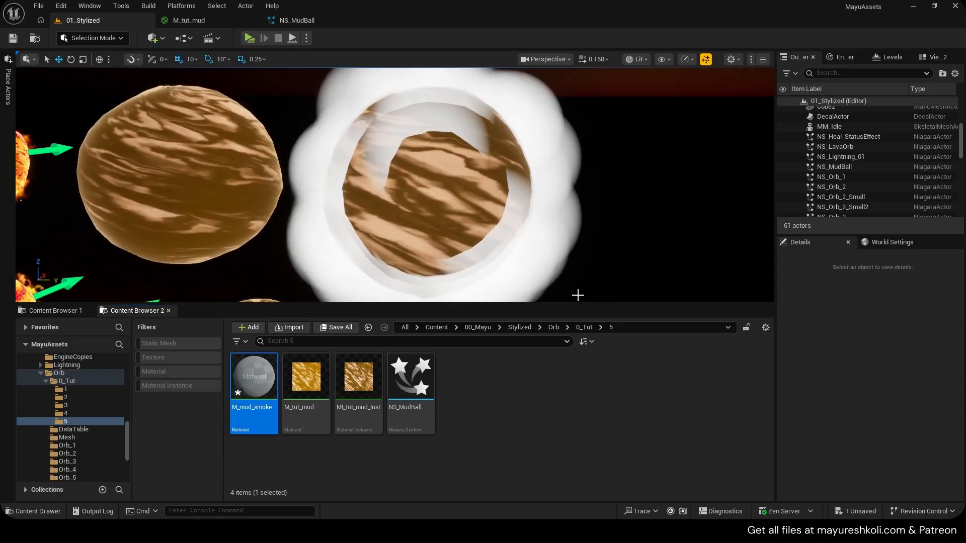
- In M_mud_smoke, set Roughness to 1, Specular to 0, Shading Model to Unlit and Blend Mode to Additive, and save
double_click(261, 367)
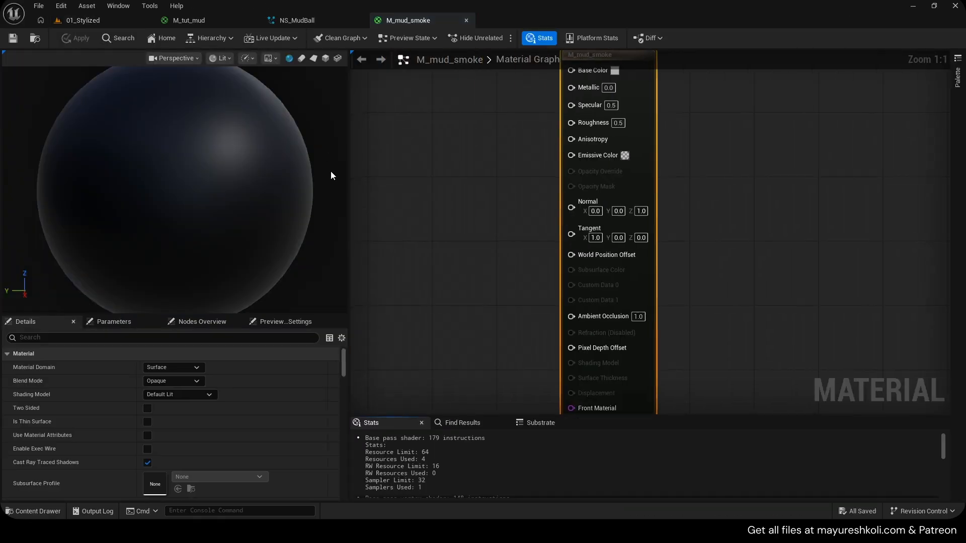
right_drag(389, 189, 528, 255)
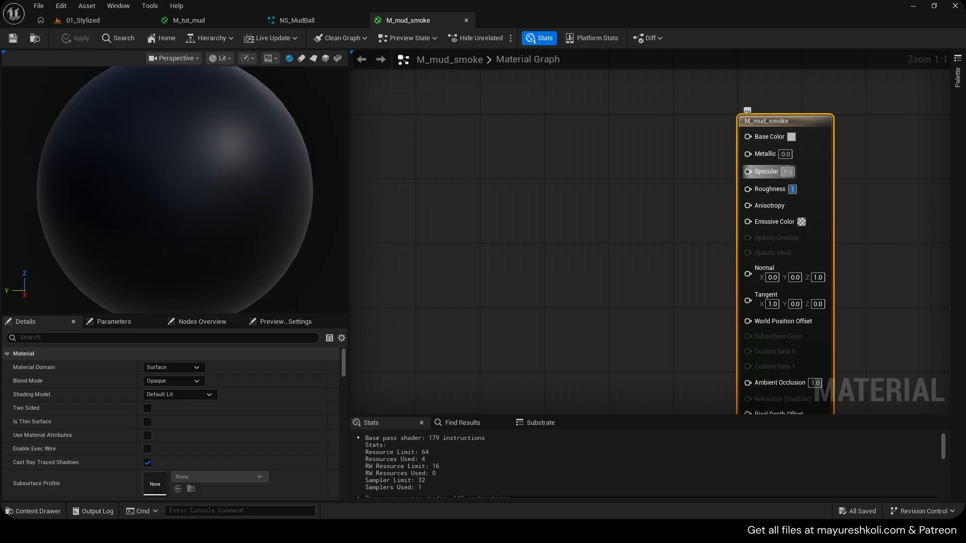
click(787, 171)
text(0)
click(194, 394)
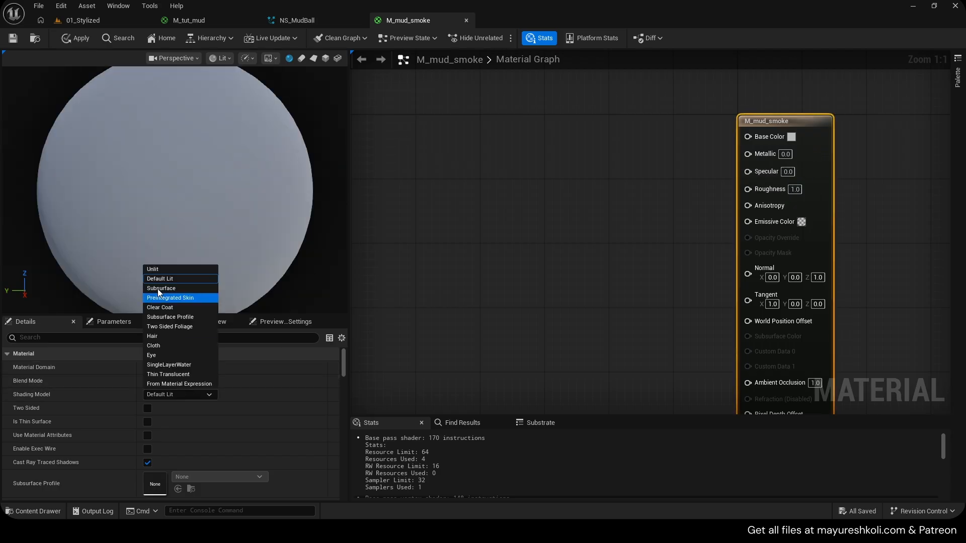
click(159, 271)
click(171, 380)
click(161, 419)
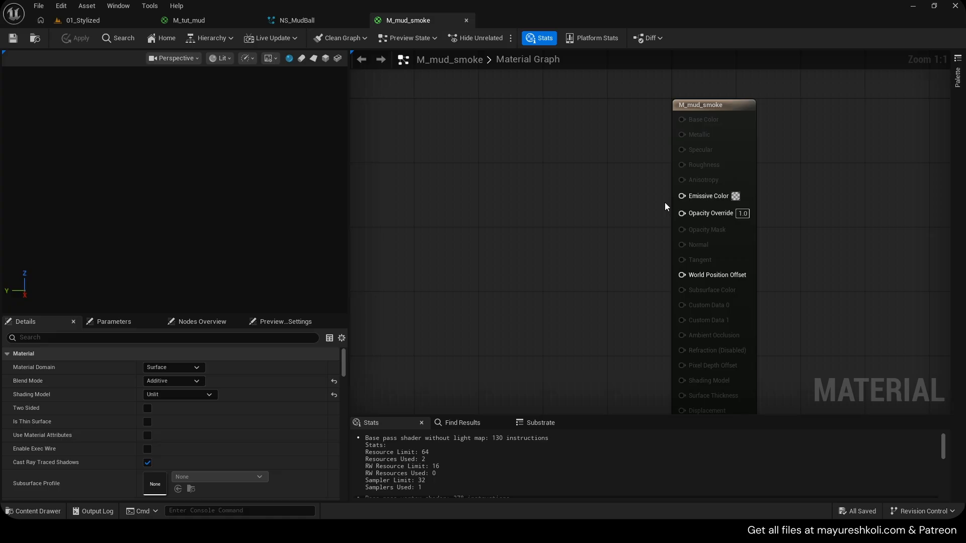
- Inspect the mud ball's smoke particles in the level, and add a Texture Sample node to the M_mud_smoke graph
click(103, 21)
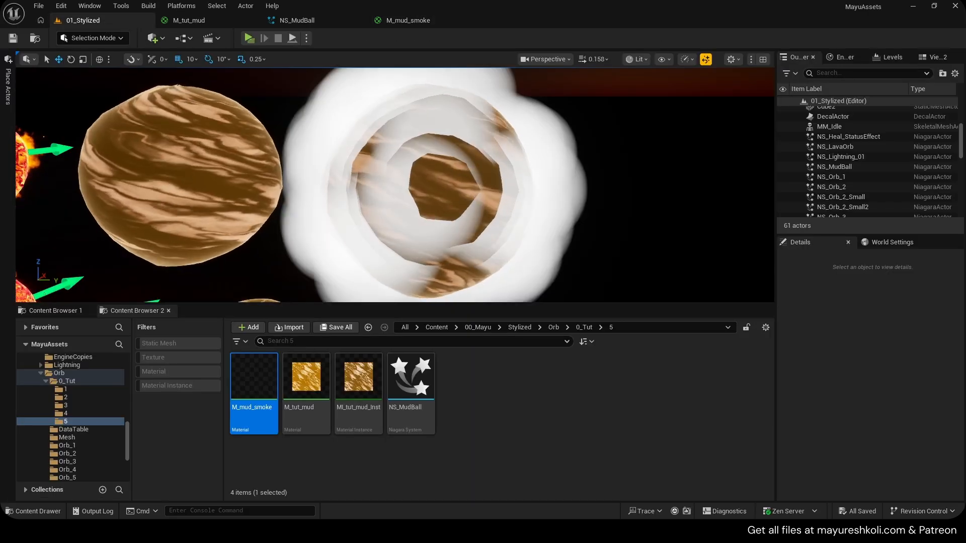
right_drag(543, 126, 551, 110)
mouse_move(496, 201)
right_down()
mouse_move(508, 181)
mouse_move(494, 205)
right_up()
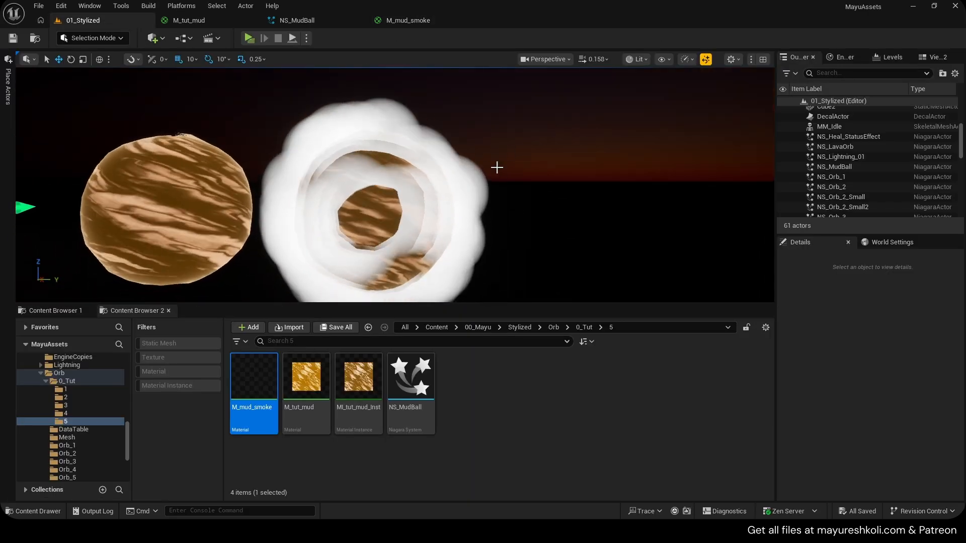
right_drag(530, 116, 549, 121)
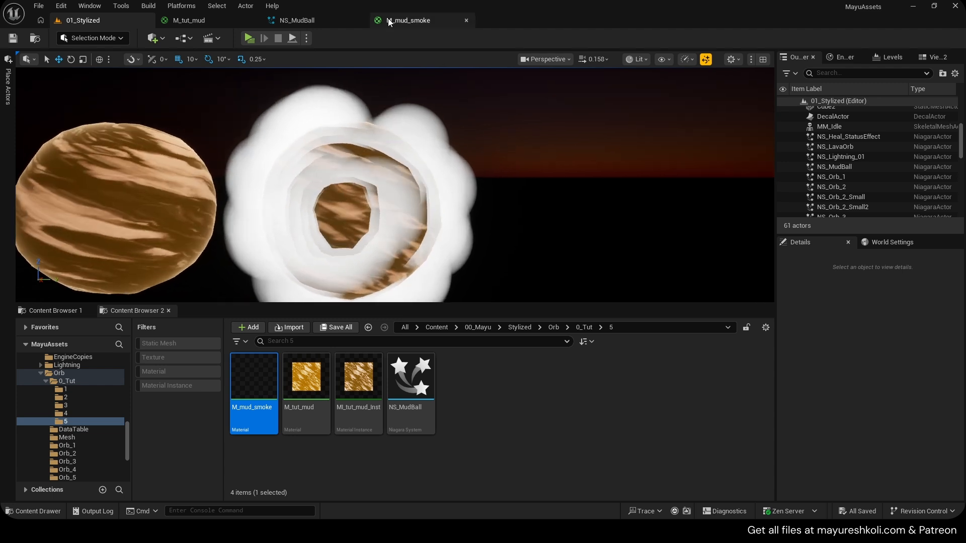
click(388, 20)
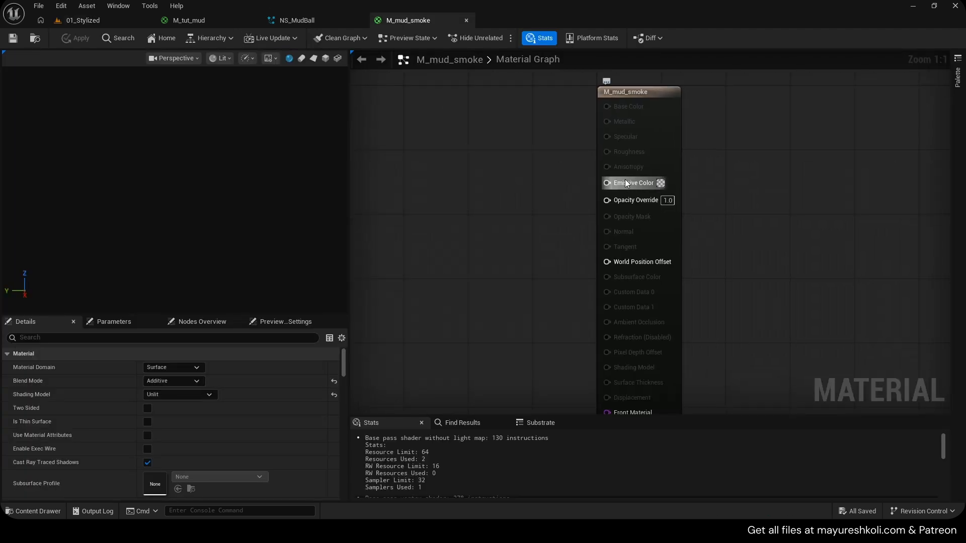
click(515, 186)
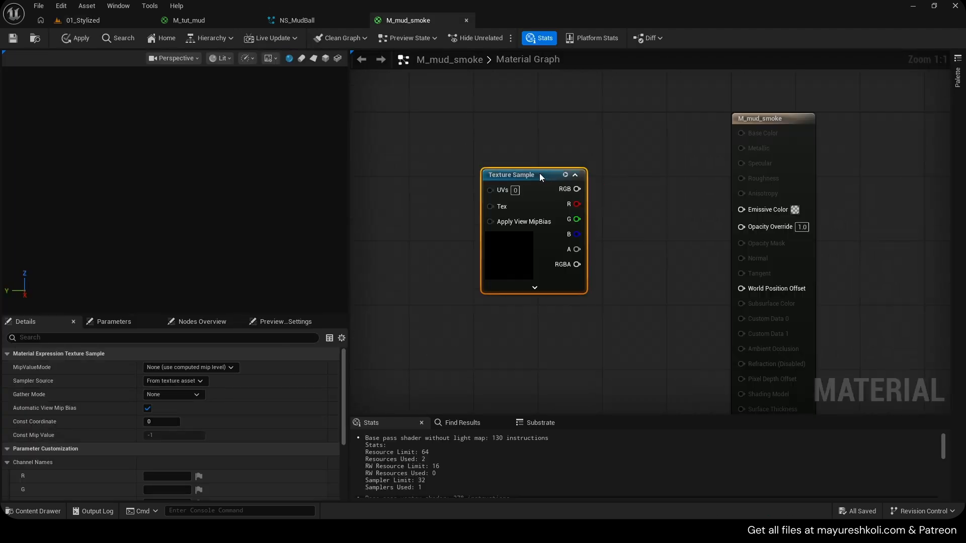
- Assign Smoke_Sprite_Sheet as the Texture Sample's texture and open that texture to examine its smoke sprites
scroll(195, 454, down, 5)
text(smoke sprite)
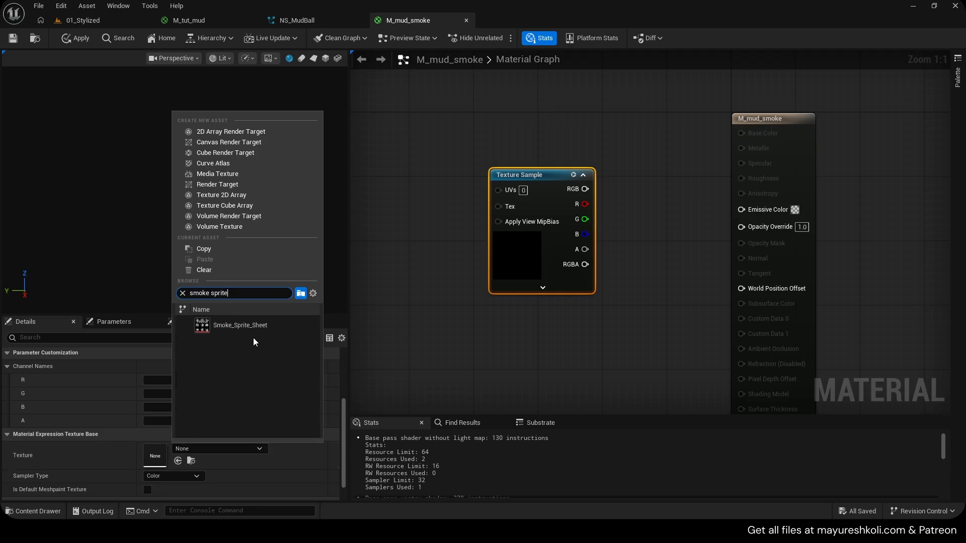
click(241, 326)
double_click(161, 452)
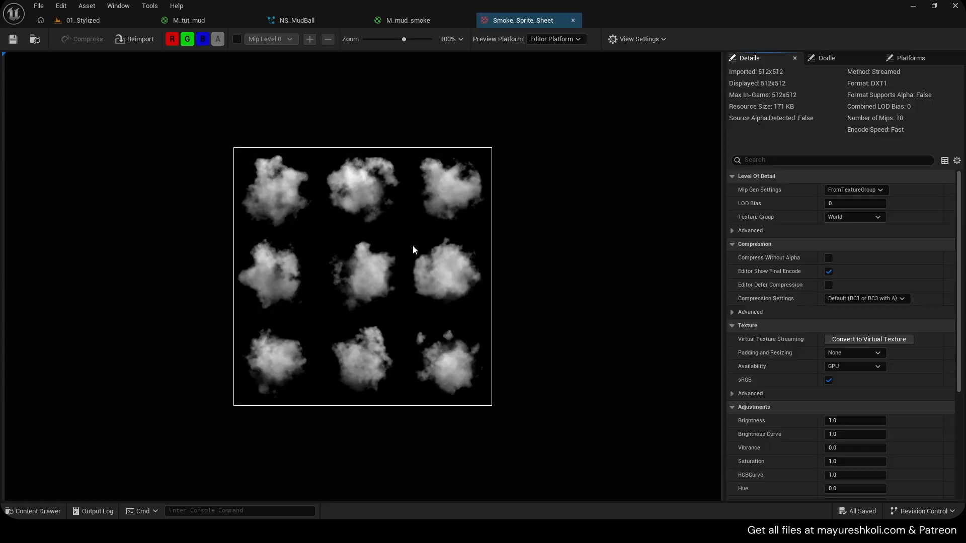
scroll(338, 242, up, 3)
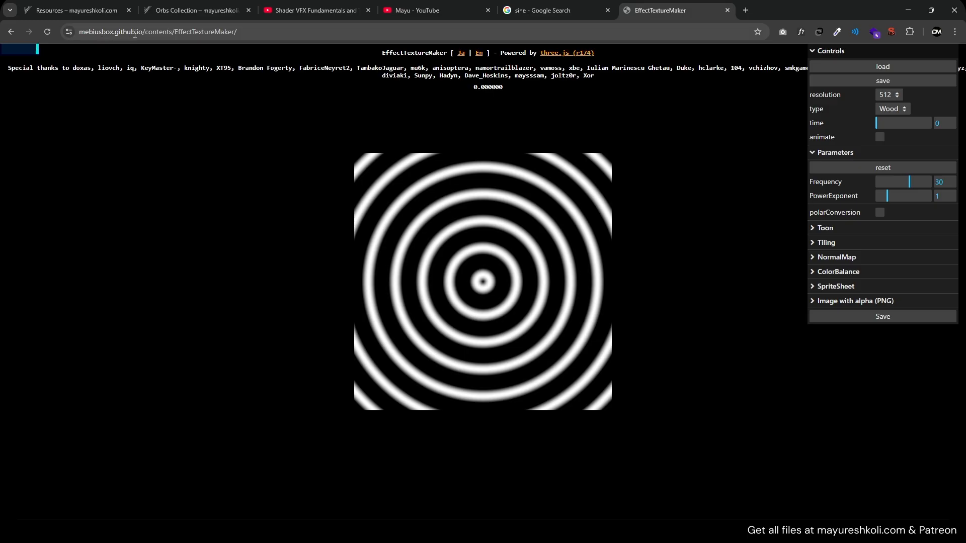
- Switch to the EffectTextureMaker page in the browser, view the Cross type and its SpriteSheet options, and close the page and the sprite sheet texture
click(906, 110)
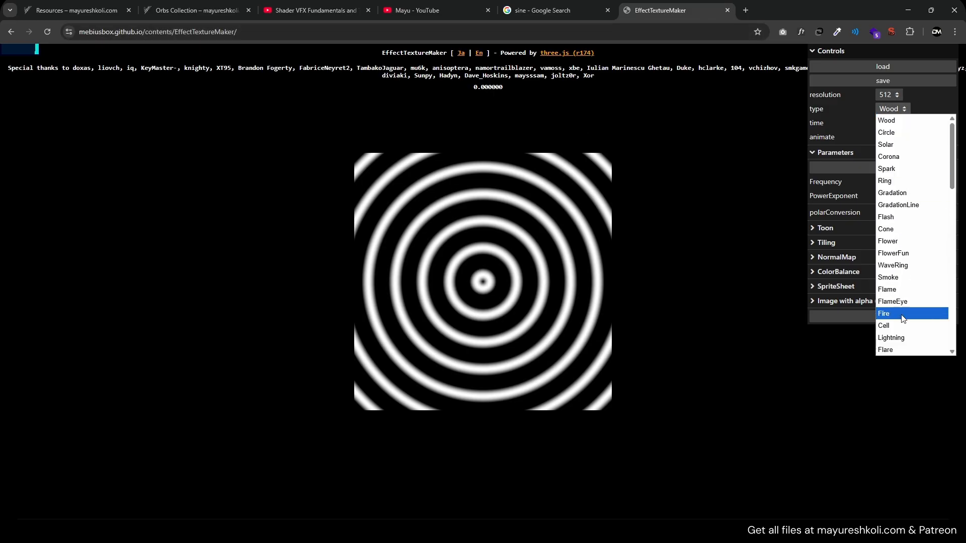
scroll(901, 282, down, 5)
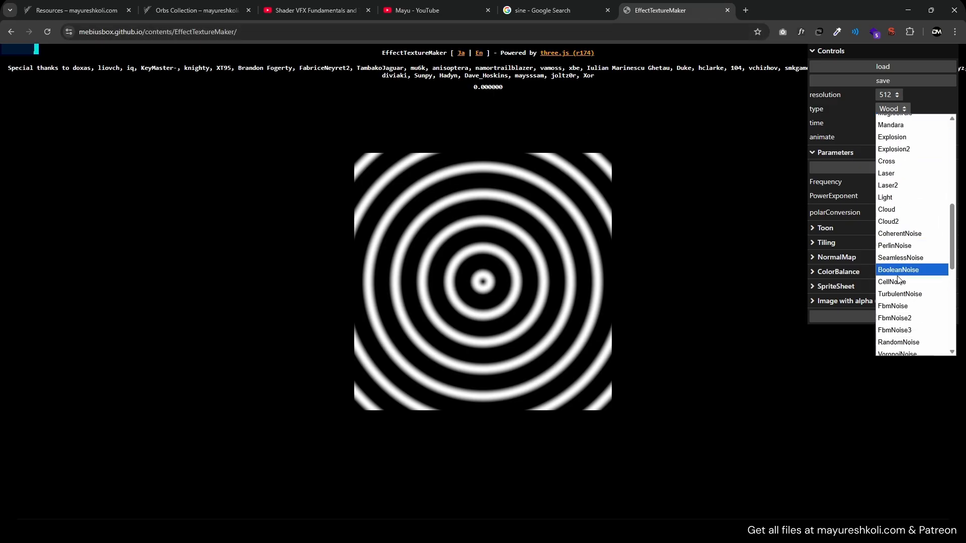
click(890, 181)
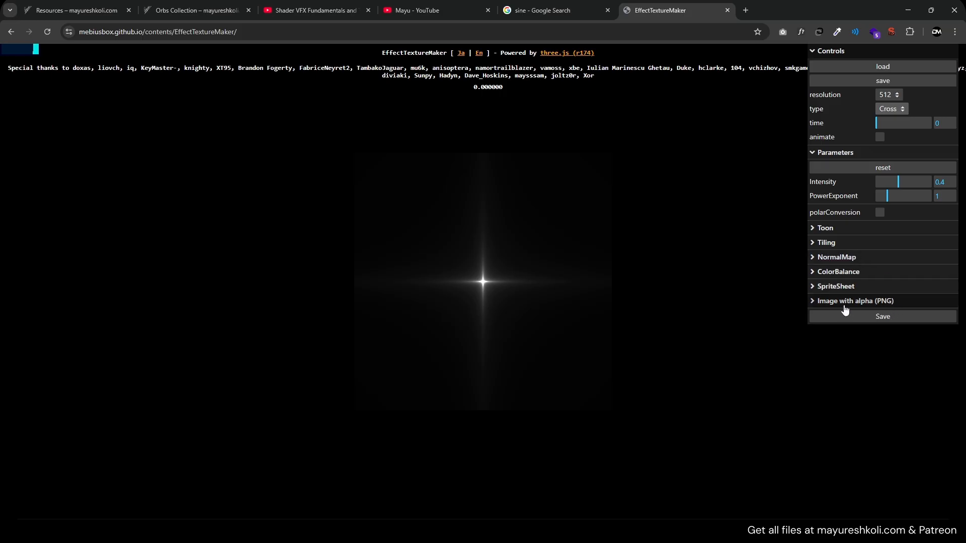
click(836, 287)
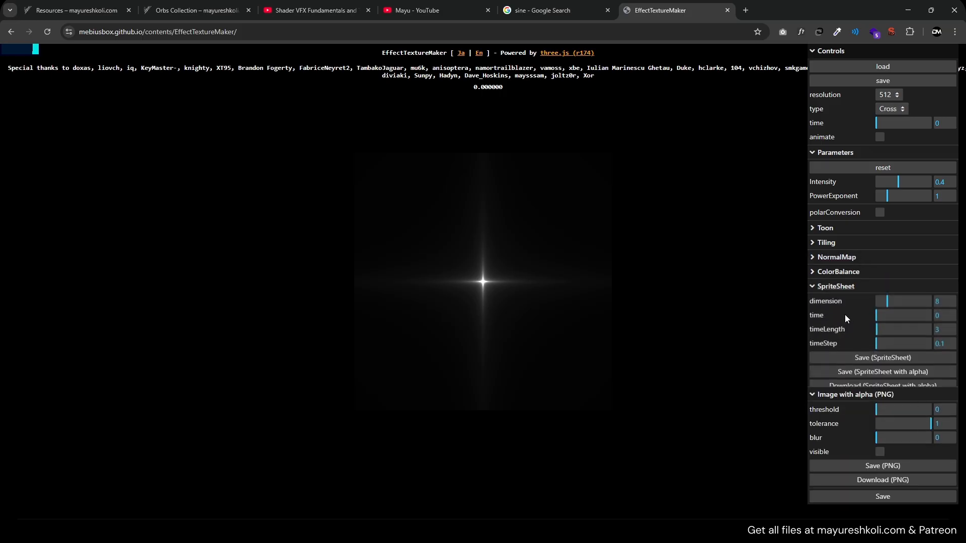
middle_click(660, 6)
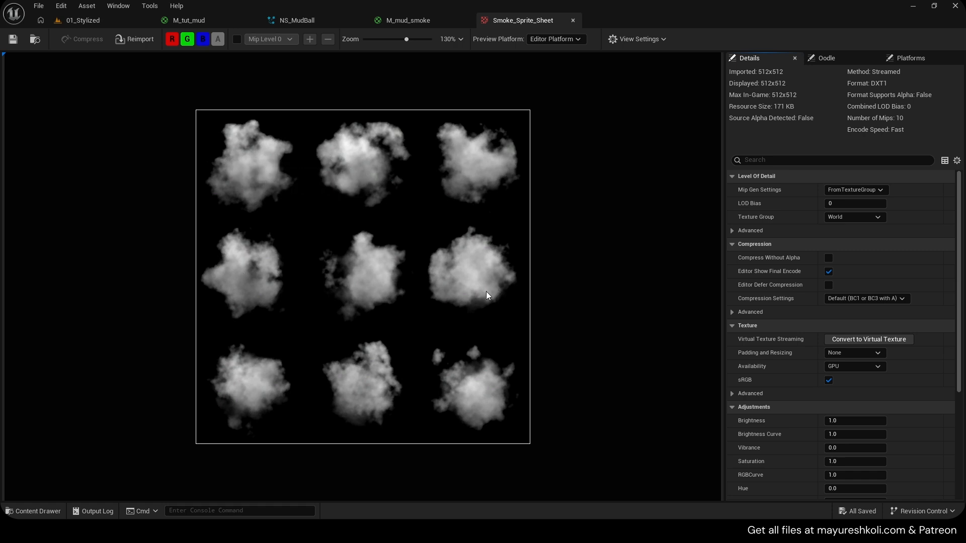
middle_click(530, 18)
- Connect the Texture Sample's R output to Emissive Color and Opacity Override, and preview the material on a plane
right_drag(561, 208, 494, 195)
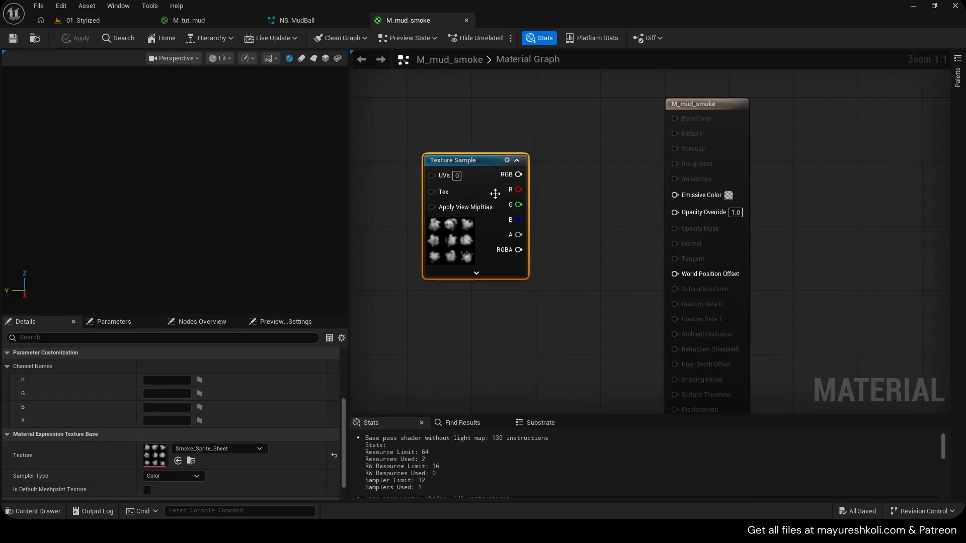
drag(494, 194, 704, 211)
right_drag(564, 226, 607, 237)
click(312, 58)
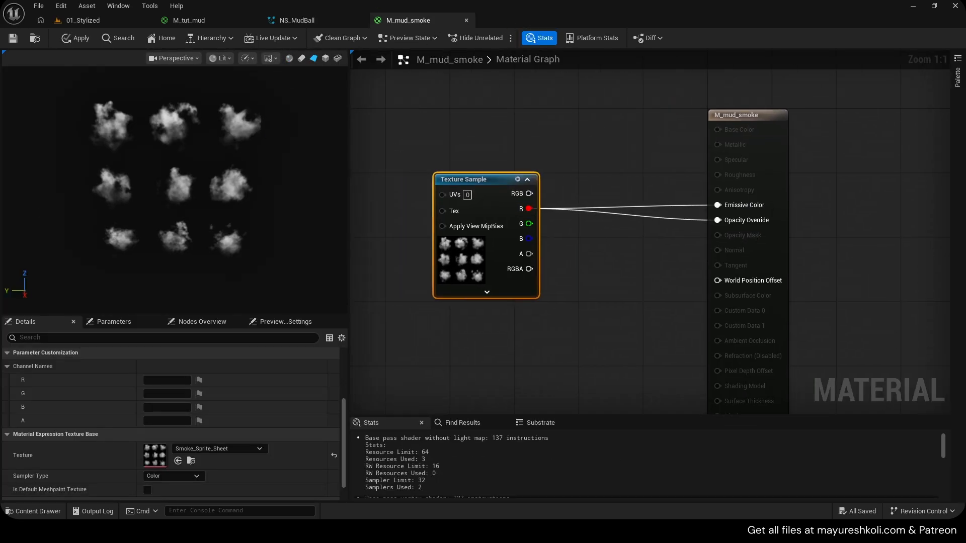
drag(503, 188, 446, 245)
- Add a Particle Color node to the graph and place it above the Texture Sample
right_click(489, 126)
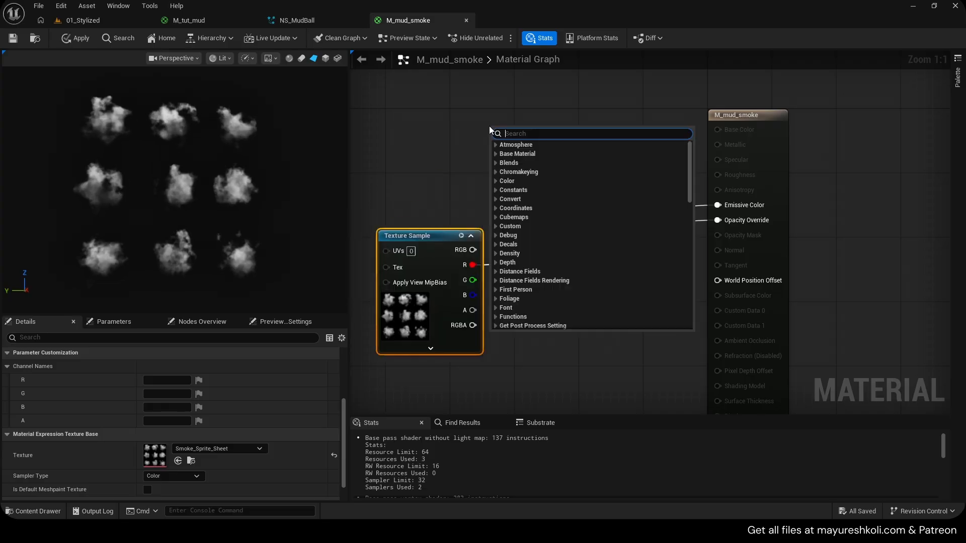
text(partic)
key(Return)
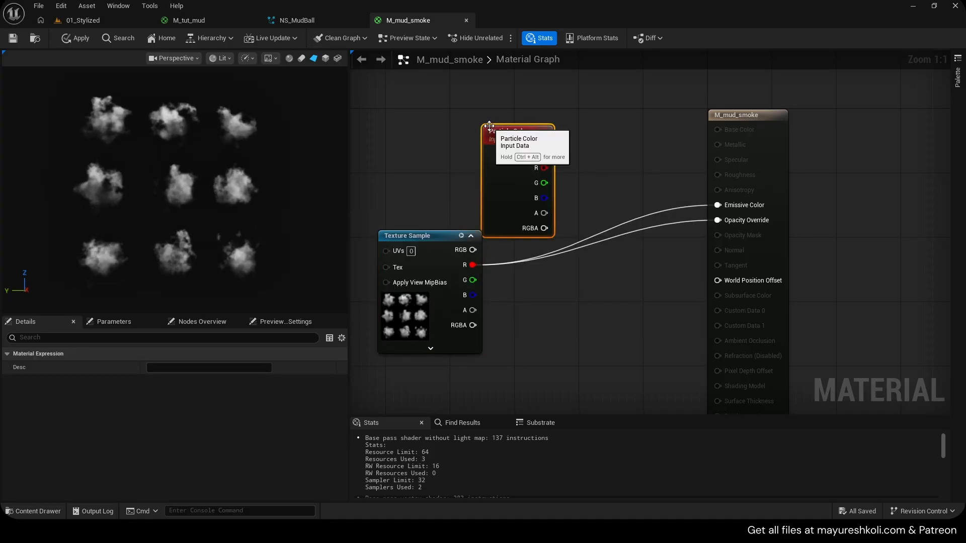
drag(503, 139, 435, 101)
- In NS_MudBall, set the Smokes Initialize Particle Color Mode to Direct Set with magenta (hex E100FFFF), and save
click(315, 22)
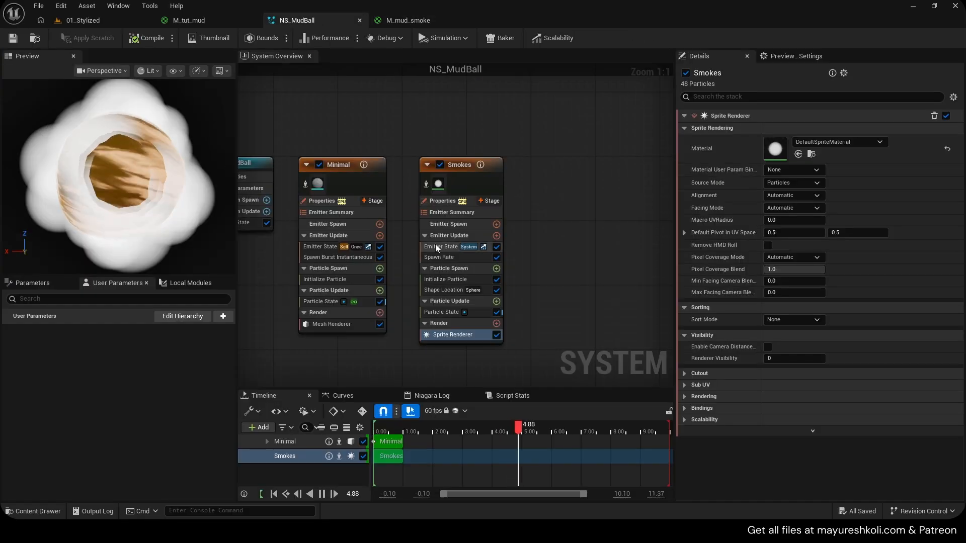
click(445, 279)
click(794, 185)
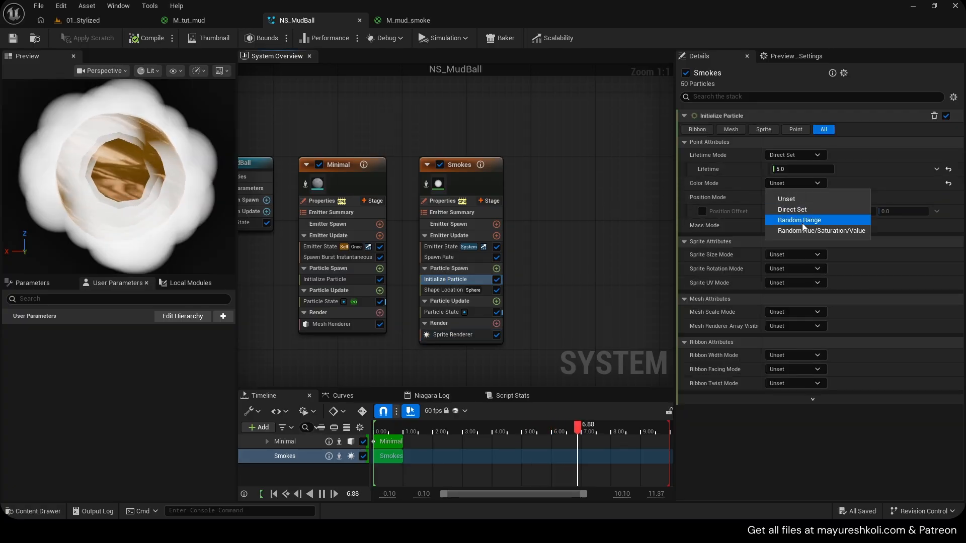
click(799, 210)
click(790, 198)
click(630, 225)
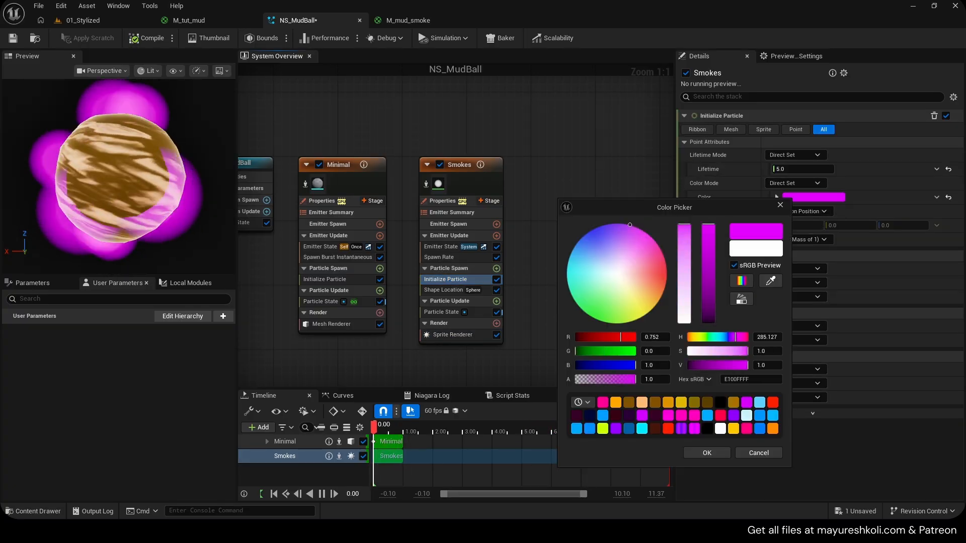
click(707, 453)
click(14, 38)
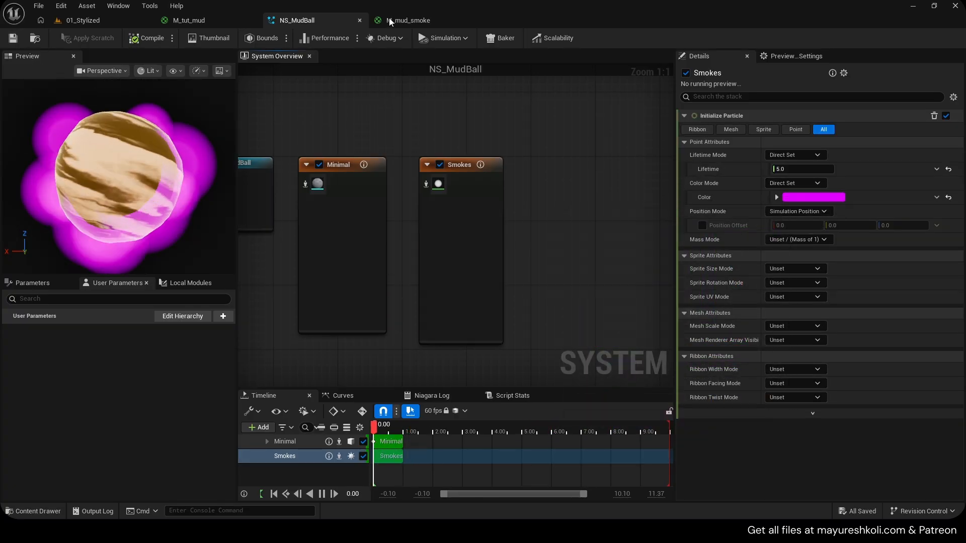
- Rearrange the M_mud_smoke input nodes, and assign M_mud_smoke as the Smokes Sprite Renderer's material in NS_MudBall
click(408, 20)
drag(401, 251, 541, 228)
click(465, 219)
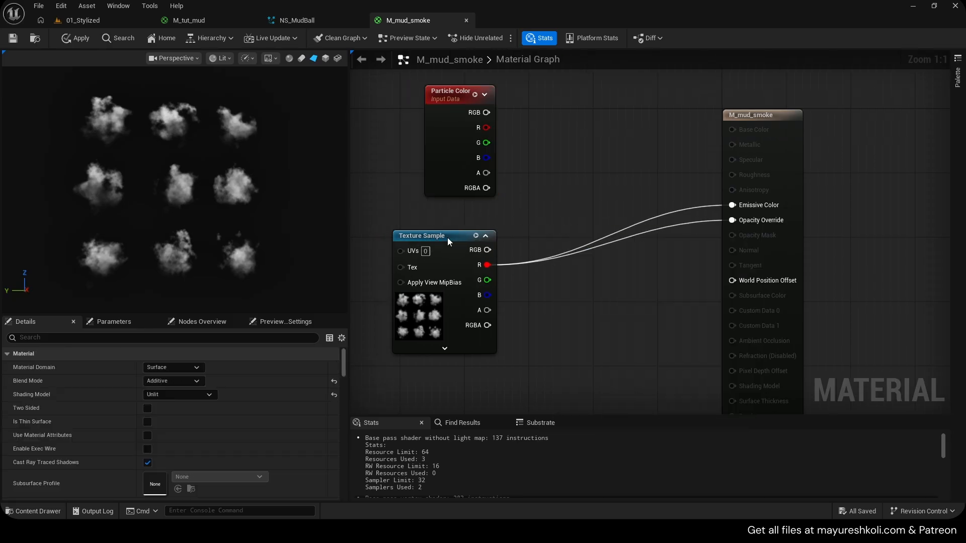
drag(447, 237, 474, 235)
click(286, 19)
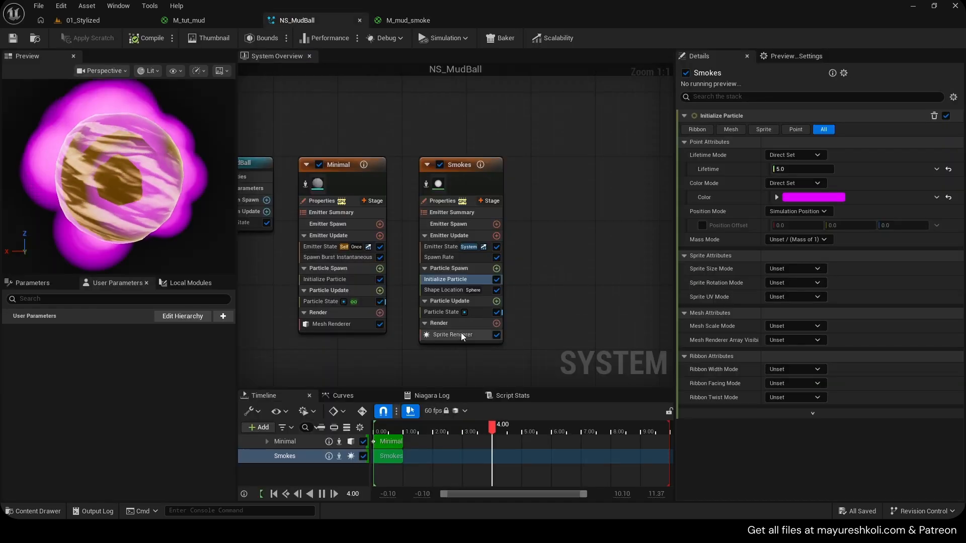
click(453, 335)
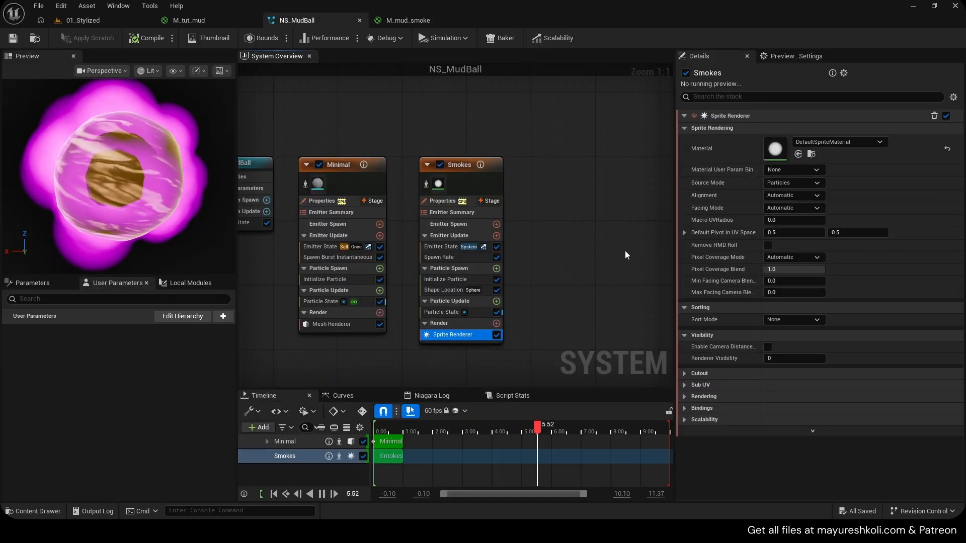
click(798, 155)
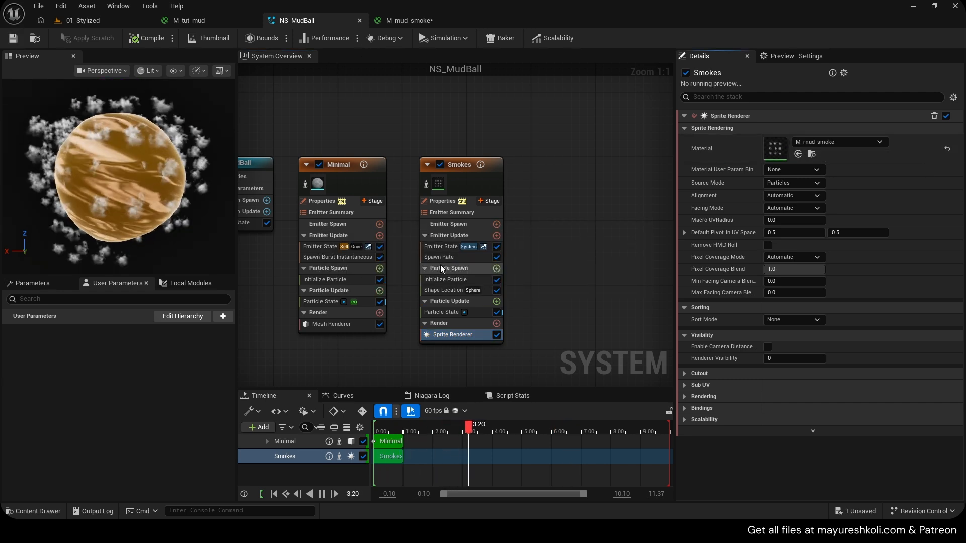
- Compare the Smokes Initialize Particle color with the rendered sprites and the unconnected Particle Color node in M_mud_smoke
click(443, 280)
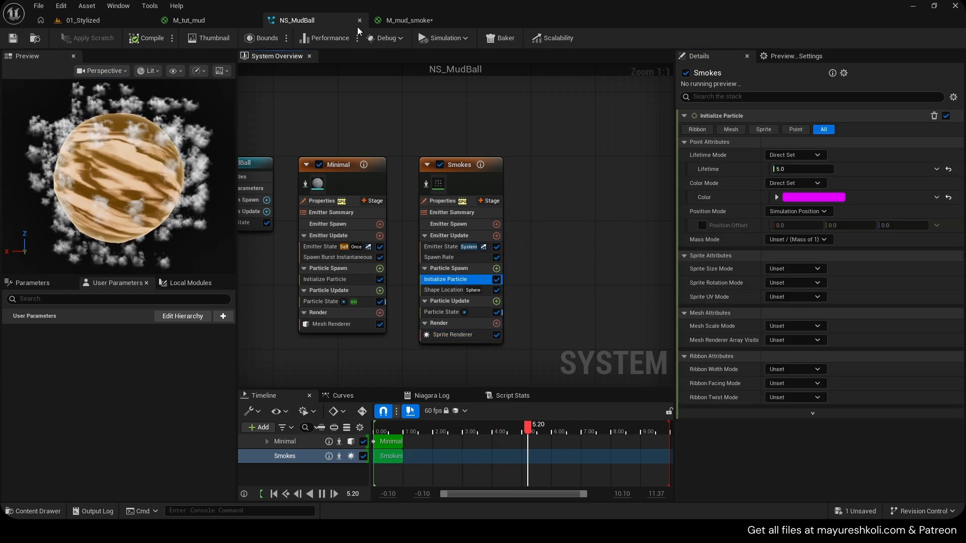
click(390, 21)
drag(457, 123, 481, 125)
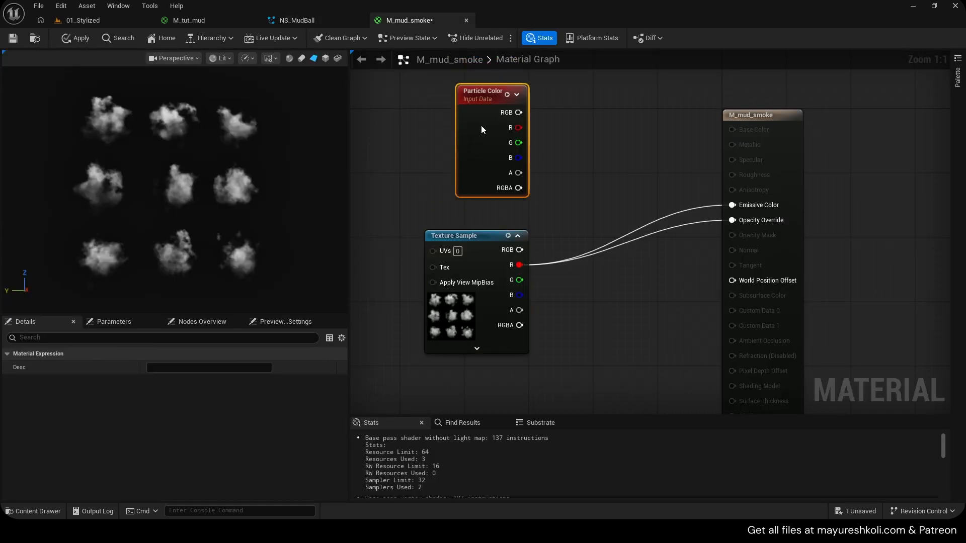
drag(419, 91, 532, 170)
click(320, 24)
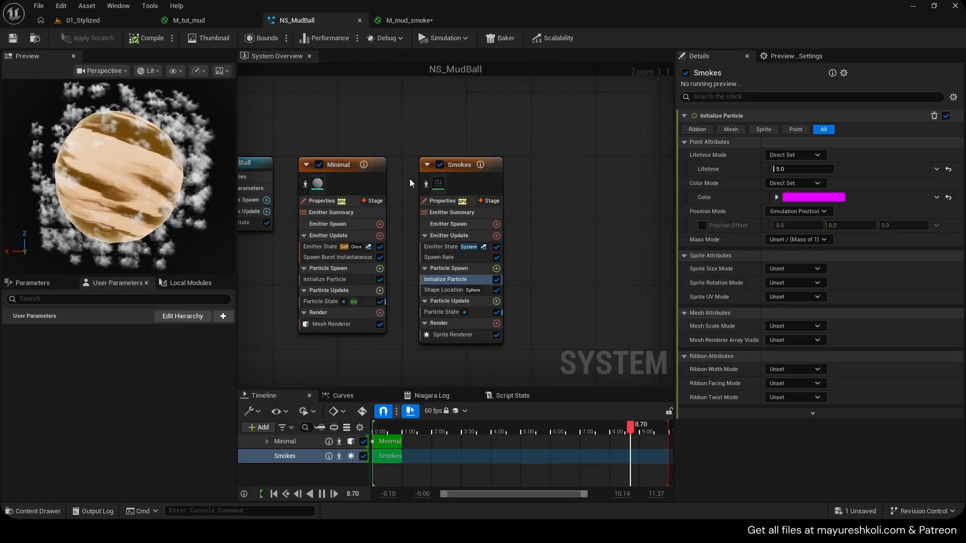
- Multiply Particle Color RGB by the texture's R channel into Emissive Color, apply the material, and check the NS_MudBall preview
click(406, 26)
drag(492, 132, 484, 140)
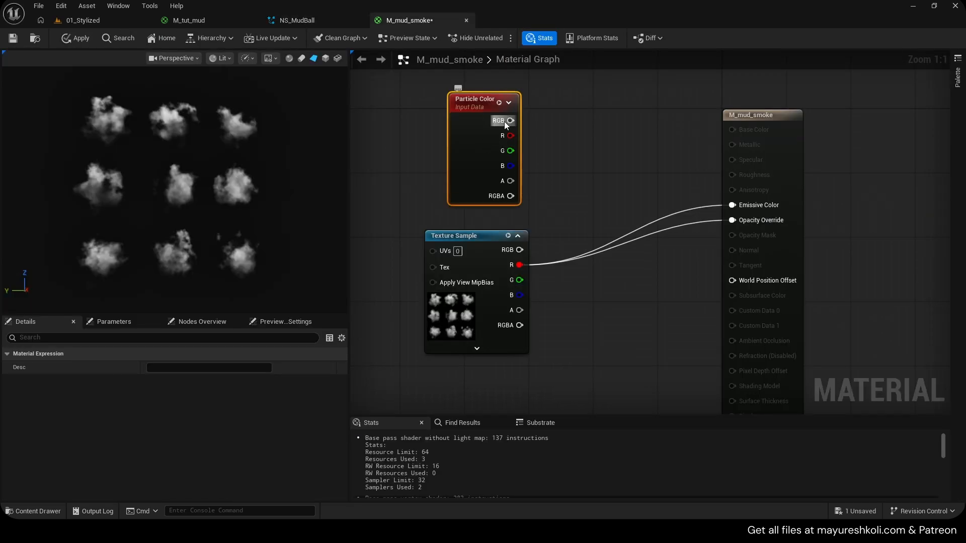
click(560, 132)
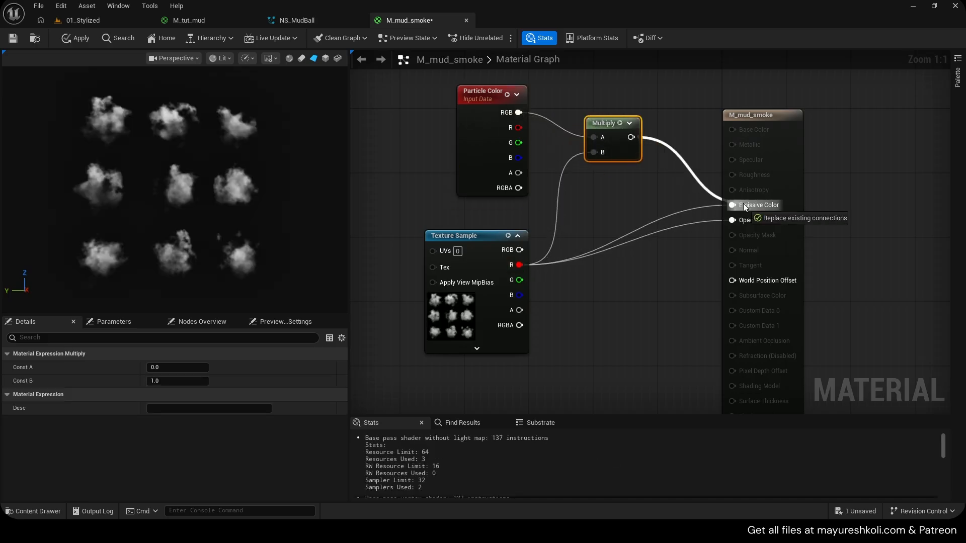
drag(744, 204, 744, 204)
click(77, 37)
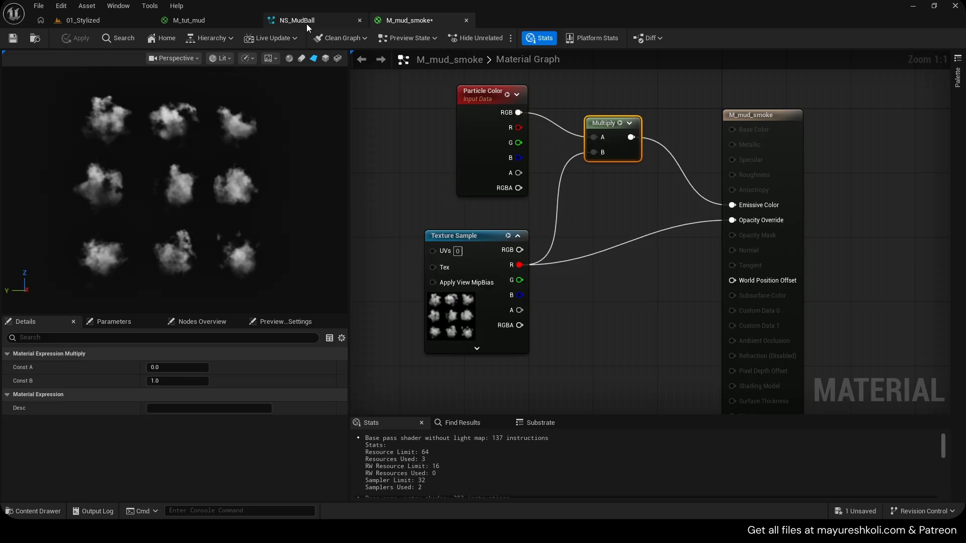
click(306, 23)
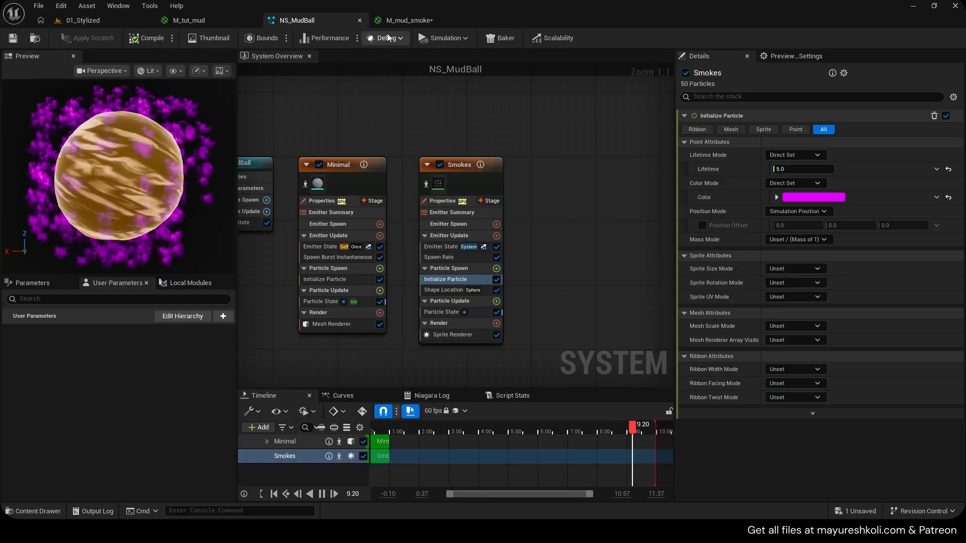
- Add a second Multiply combining Particle Color's alpha with the texture's R channel, connect it to Opacity Override, and apply the material
click(401, 22)
drag(587, 155, 581, 199)
click(575, 201)
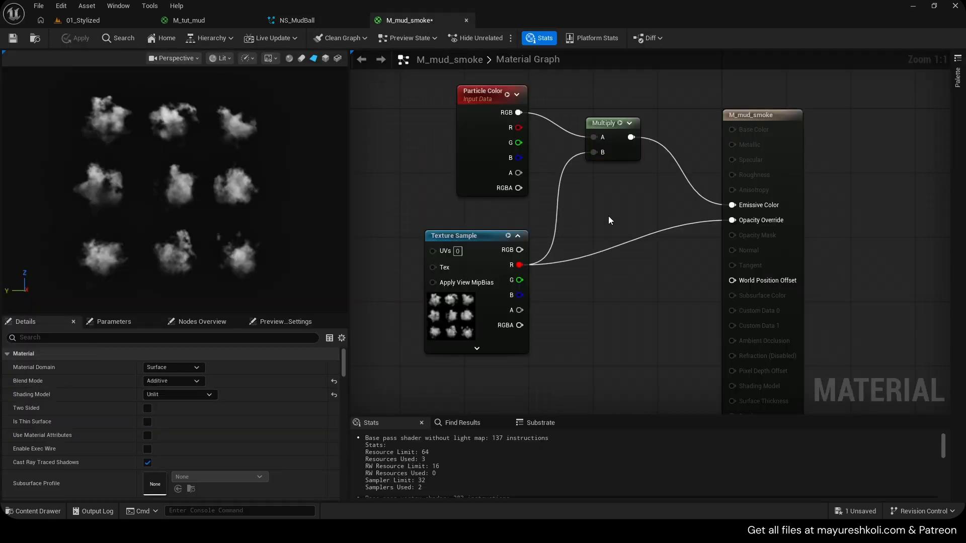
key(m)
click(609, 216)
drag(611, 234, 610, 234)
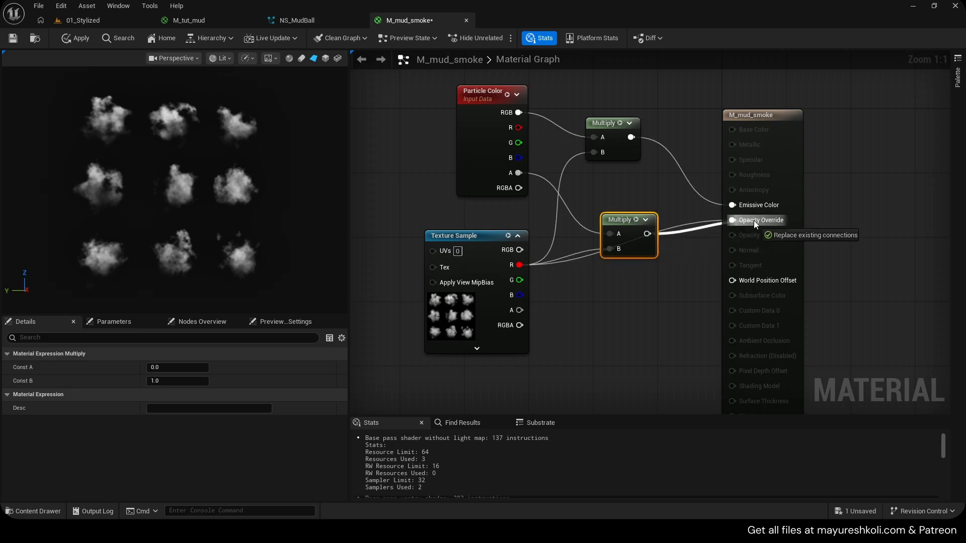
drag(626, 226, 647, 249)
click(76, 37)
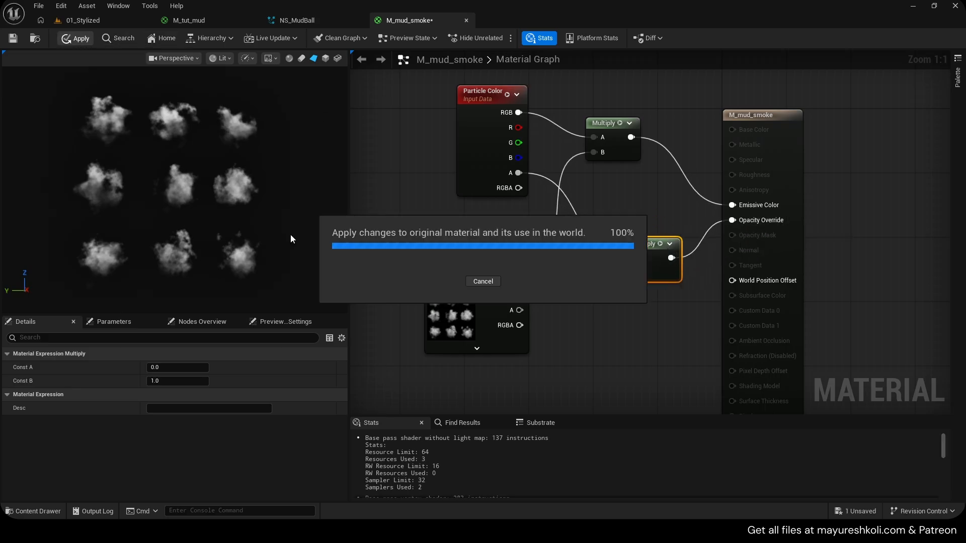
- Open Smoke_Sprite_Sheet from the Texture Sample, examine its red, green, blue and alpha channels, and close it
click(449, 317)
scroll(182, 433, down, 1)
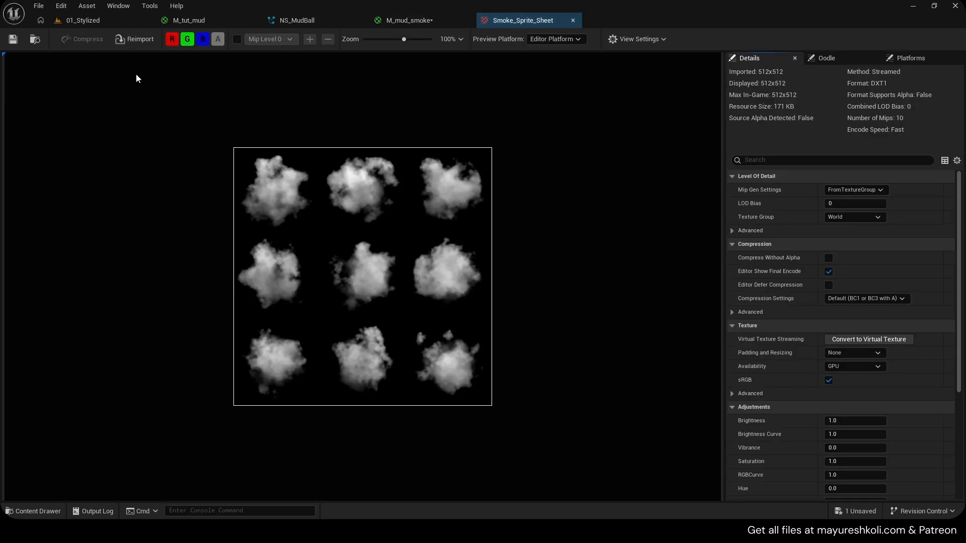
double_click(162, 427)
click(172, 39)
click(187, 39)
click(203, 39)
click(217, 39)
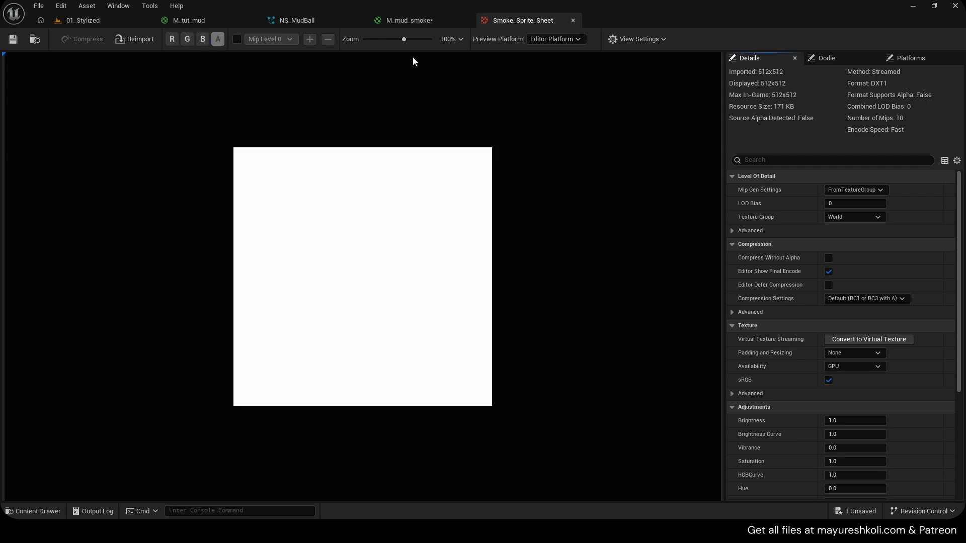
click(572, 20)
- Save M_mud_smoke with the Particle Color node repositioned, and check the smoke particles in the NS_MudBall preview
click(615, 220)
right_drag(431, 145, 421, 146)
drag(460, 136, 461, 144)
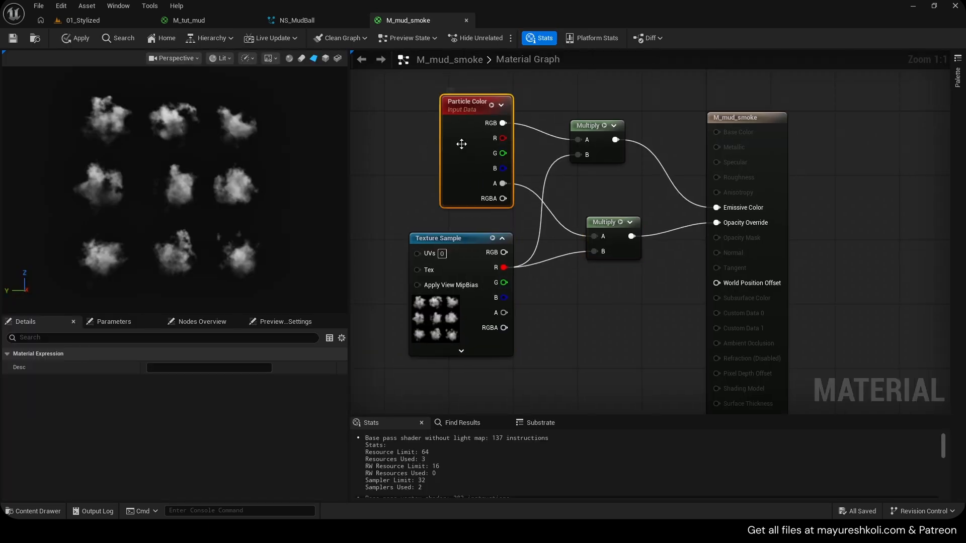
click(319, 23)
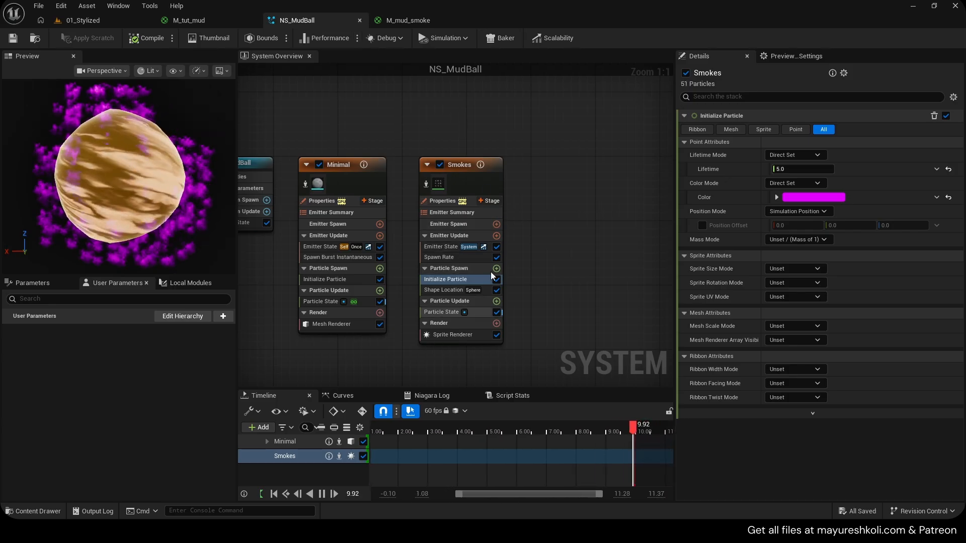
click(420, 21)
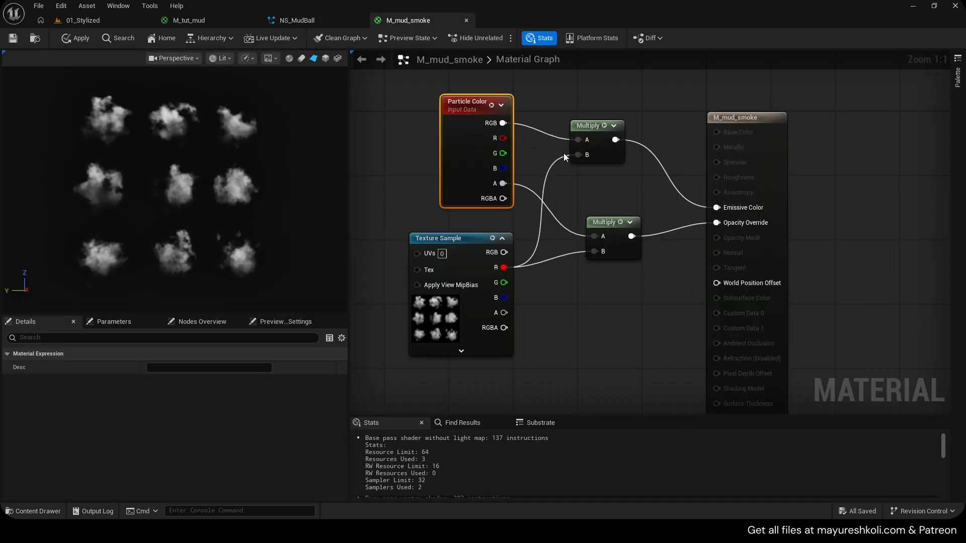
- Close M_mud_smoke with its changes applied, and set the Smokes Sprite Renderer's Sub Image Size to 3 by 3
click(466, 20)
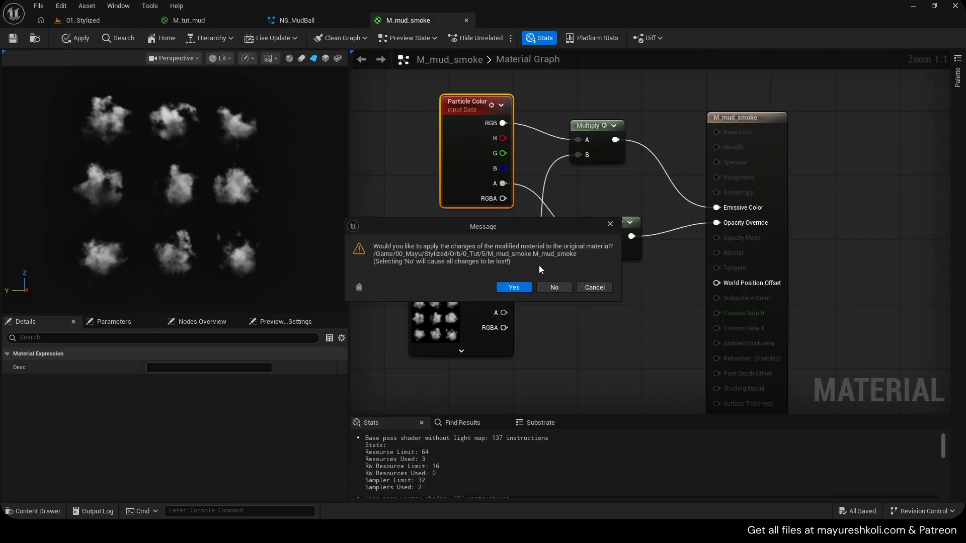
click(514, 288)
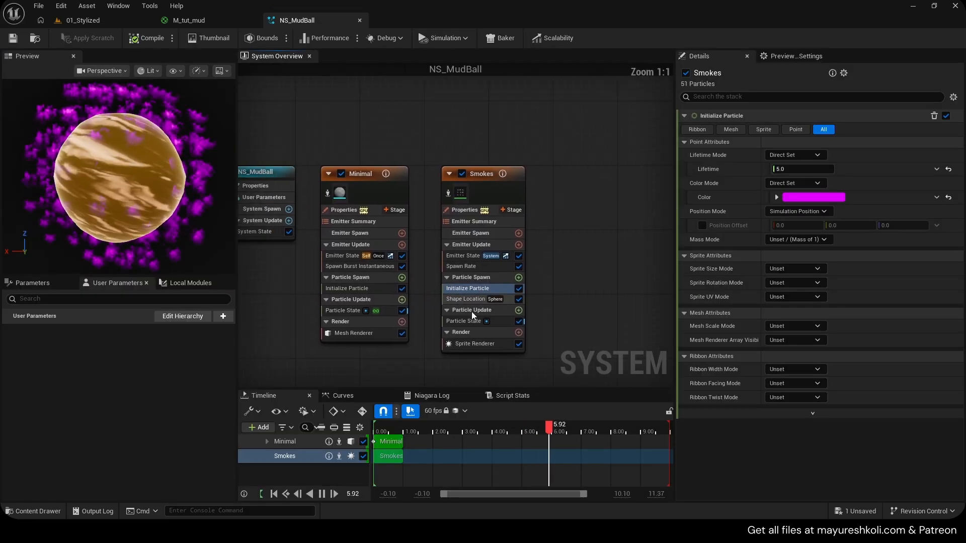
click(476, 344)
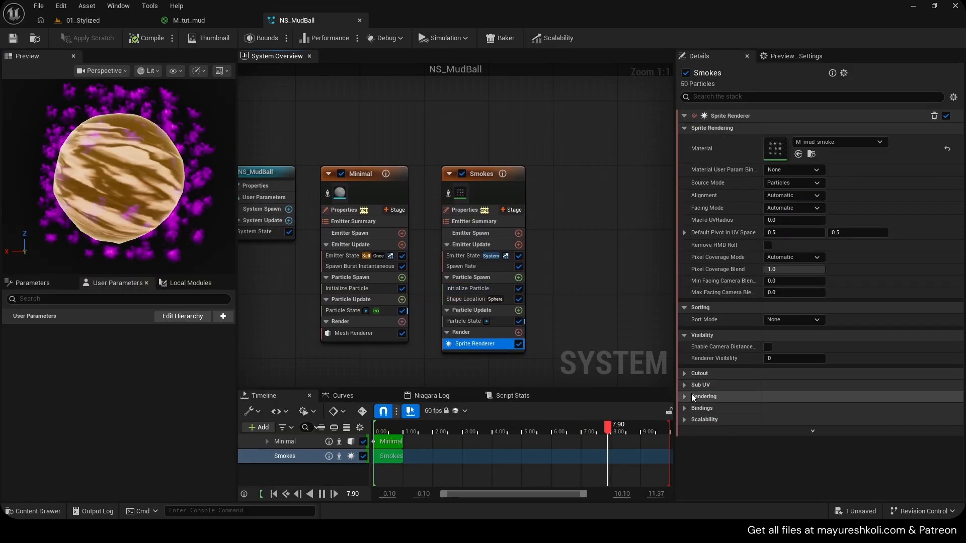
click(684, 384)
click(794, 409)
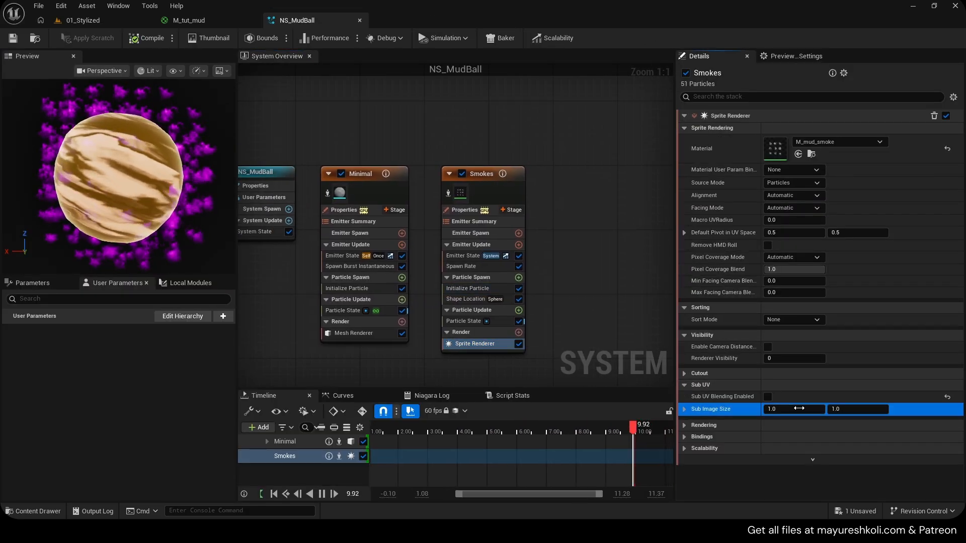
text(3)
click(851, 411)
text(3)
click(887, 399)
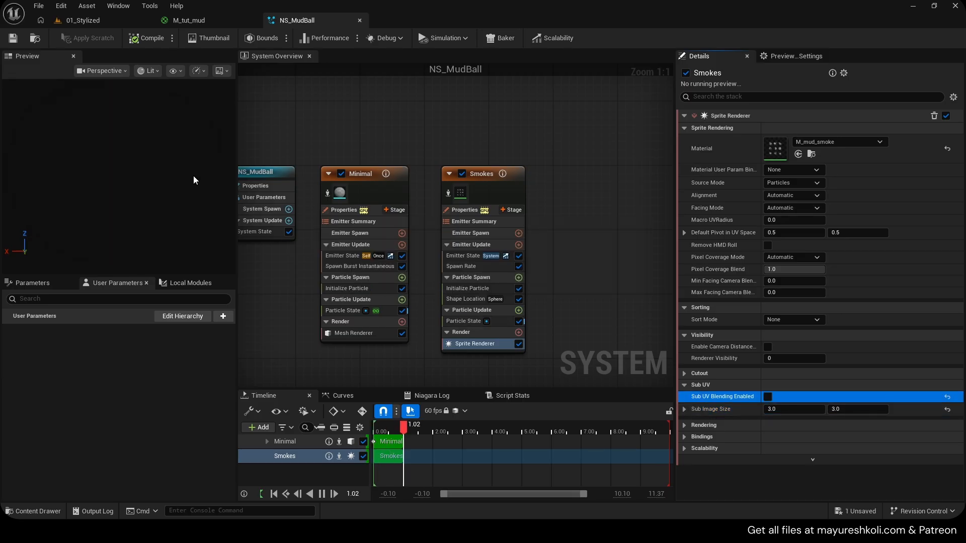
- Isolate the Smokes emitter and check its smoke sprites in the preview
right_drag(186, 183, 186, 221)
click(451, 192)
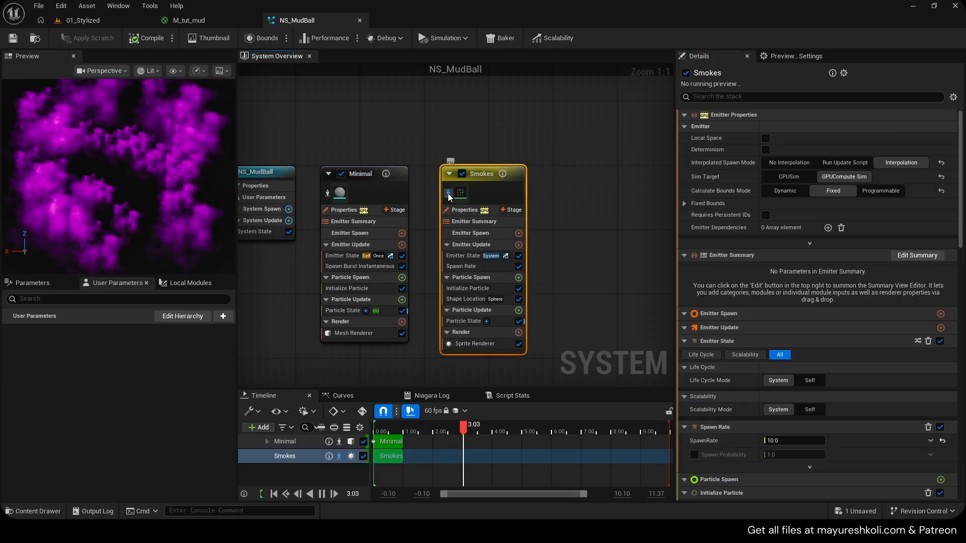
right_drag(130, 186, 123, 151)
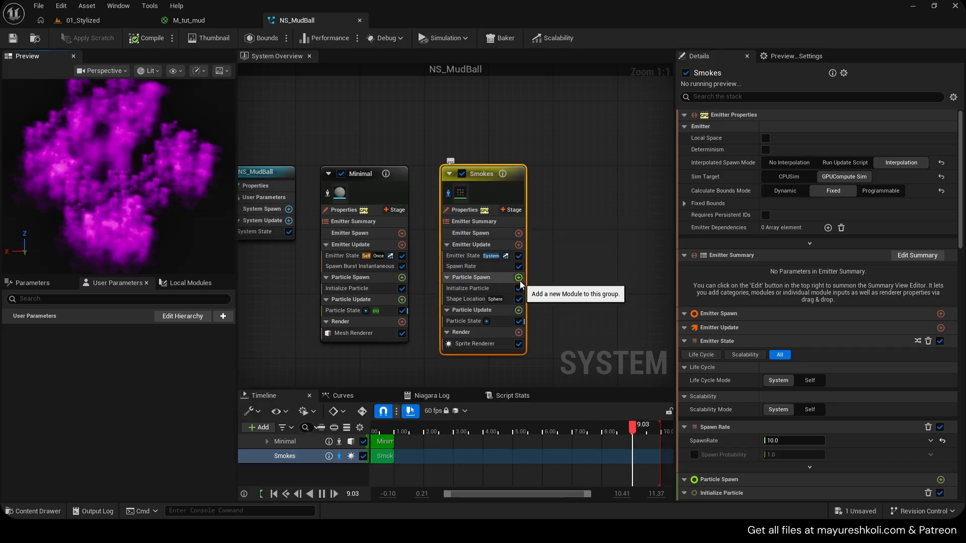
- Add a Sub UVAnimation module to the Smokes emitter's Particle Spawn group
click(519, 278)
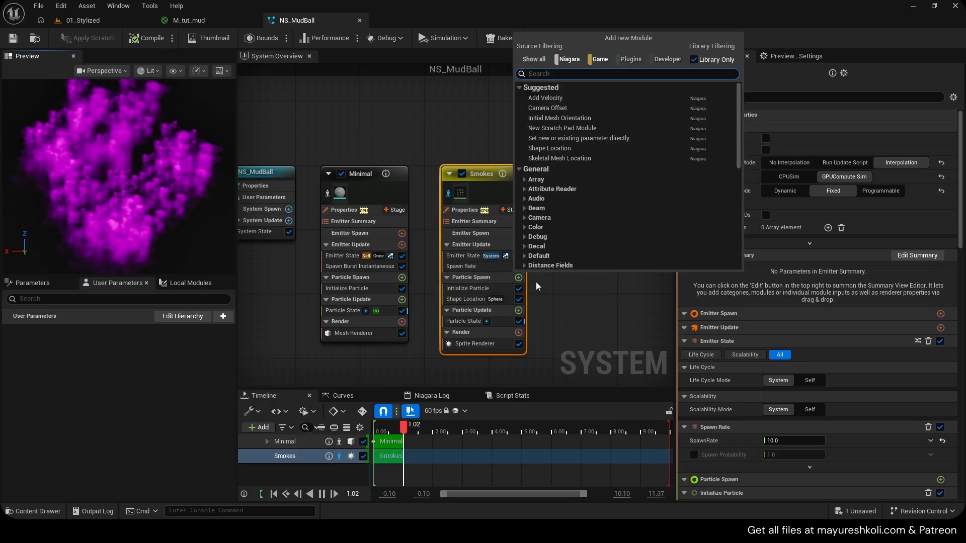
text(sub uv)
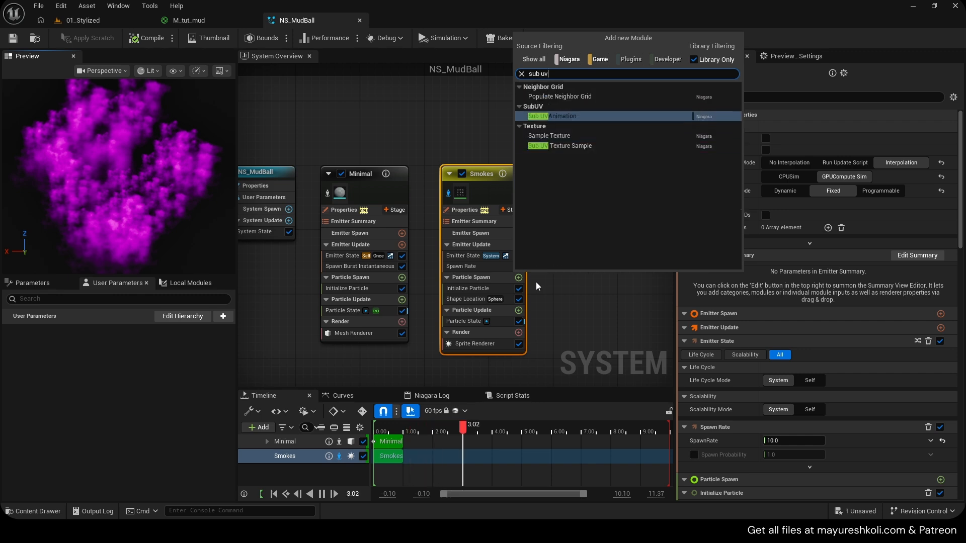
key(Return)
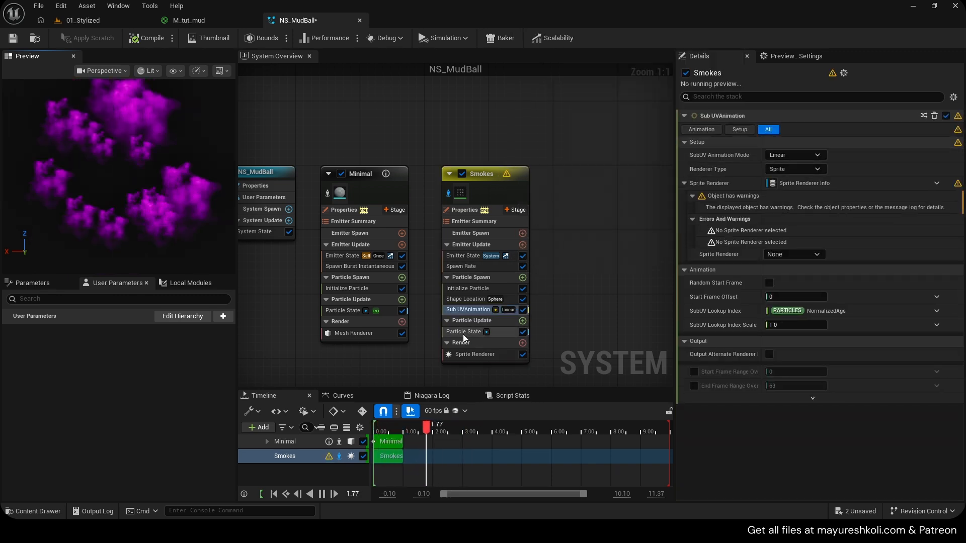
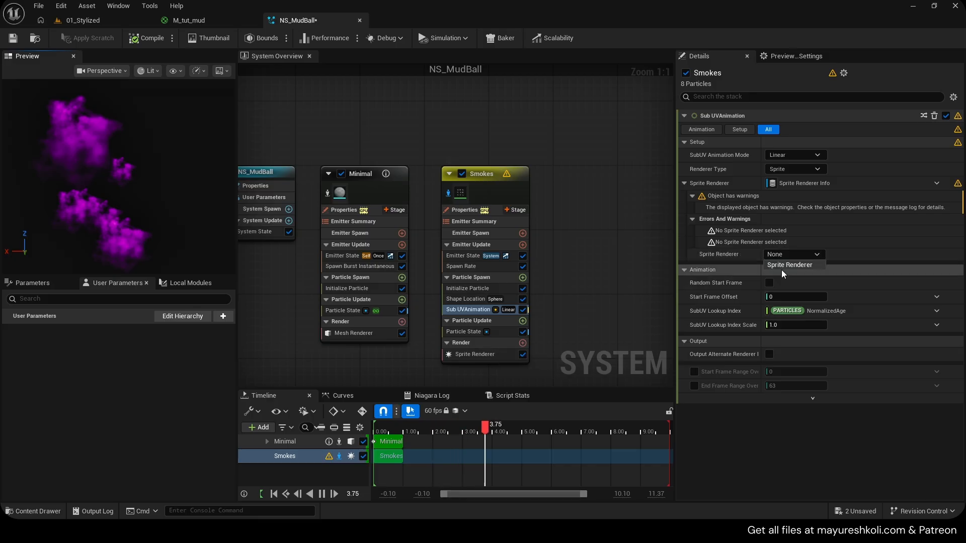
- Assign Sprite Renderer to the Sub UVAnimation module, set its SubUV Animation Mode to Random, and save the system
click(784, 265)
click(804, 156)
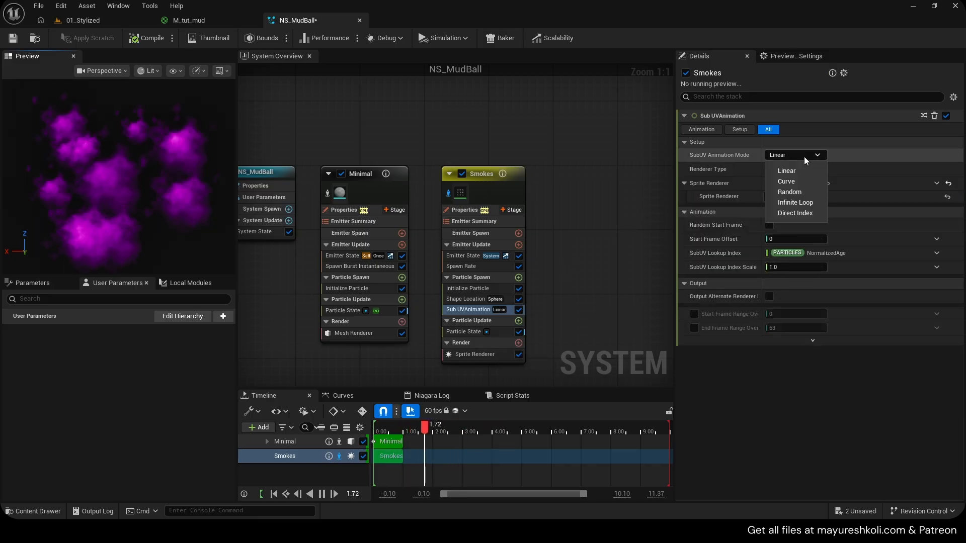
click(787, 179)
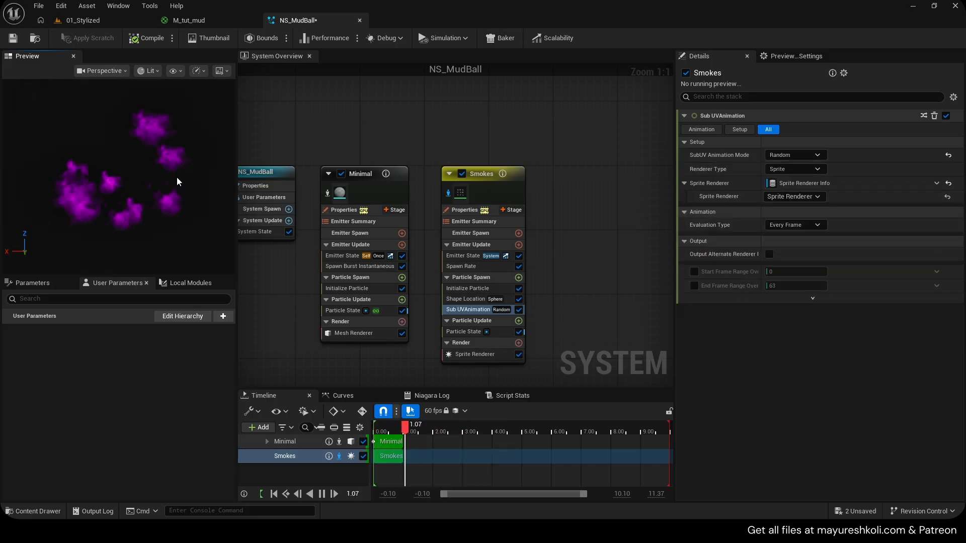
key(ctrl+s)
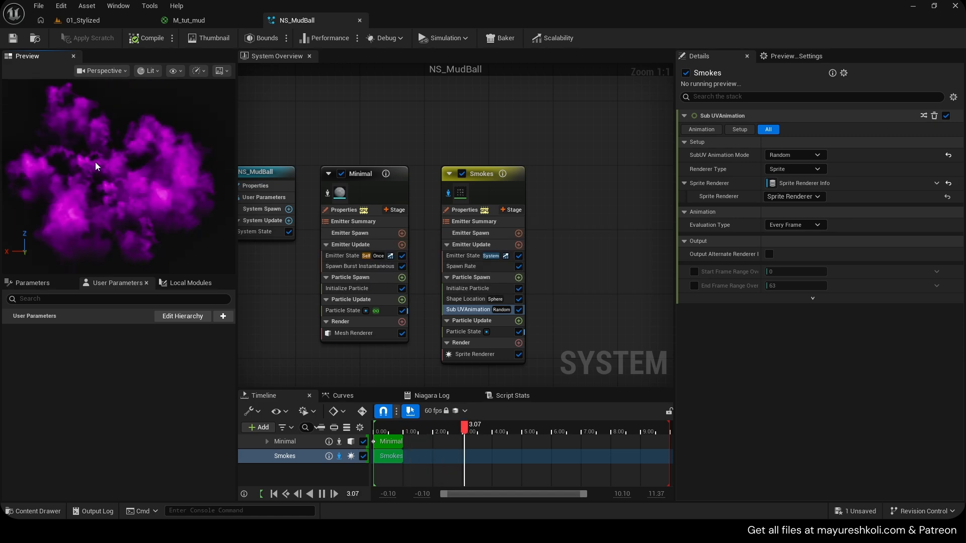
- Show all emitters again and set the Smokes particle color in Initialize Particle to a yellow-orange
click(477, 290)
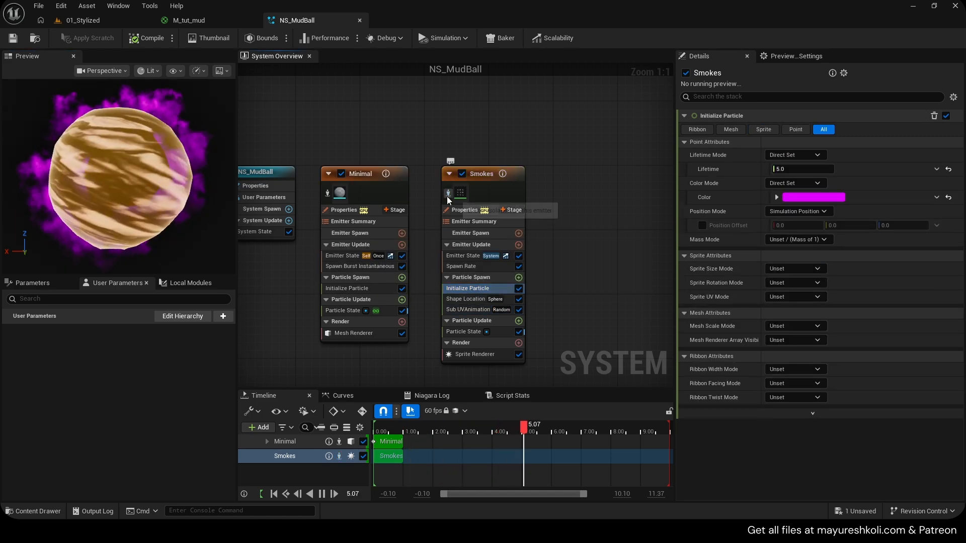
click(814, 197)
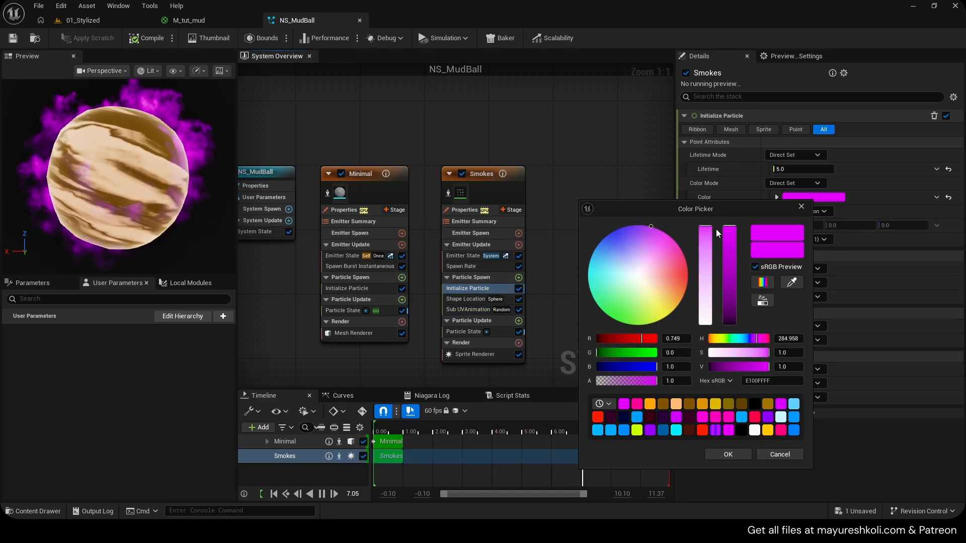
drag(672, 279, 682, 300)
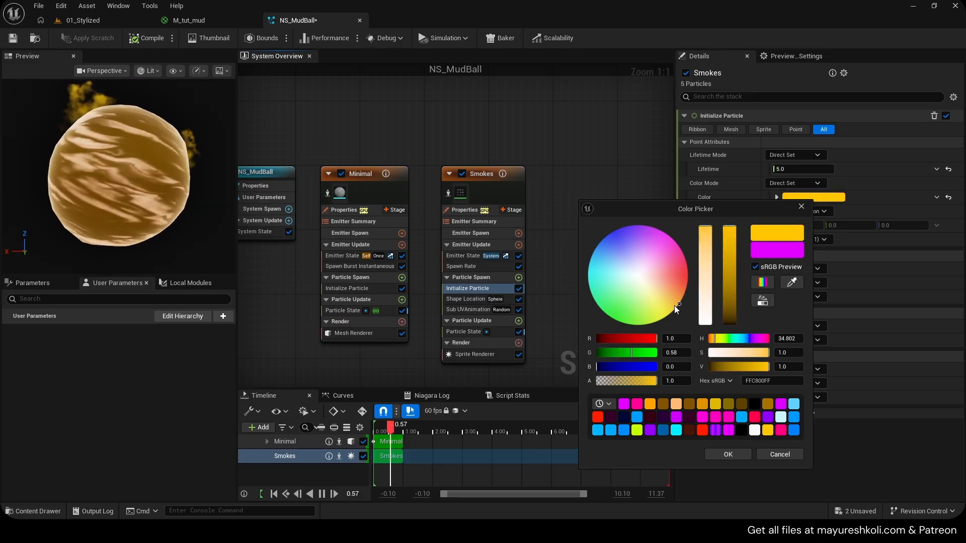
click(728, 454)
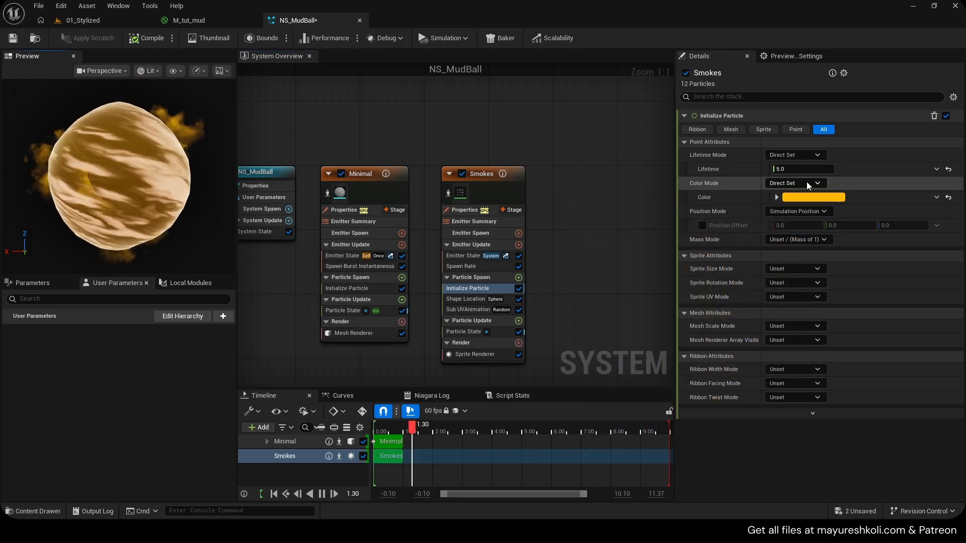
- Set Smokes' Color Mode to Random Range with a golden-yellow Color Minimum and a pale cream Color Maximum, and save
click(795, 183)
click(791, 217)
click(805, 197)
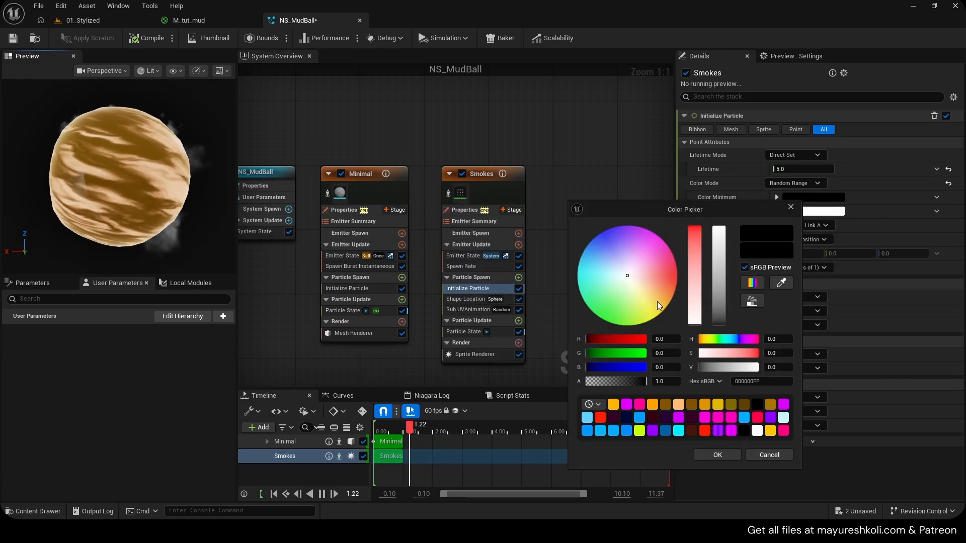
drag(657, 300, 668, 315)
click(718, 454)
click(814, 212)
click(718, 470)
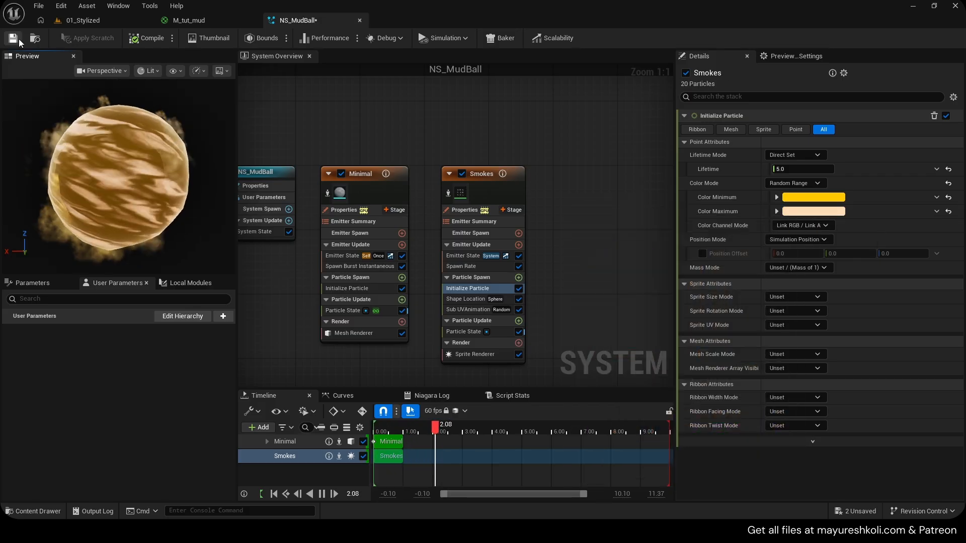
key(ctrl+s)
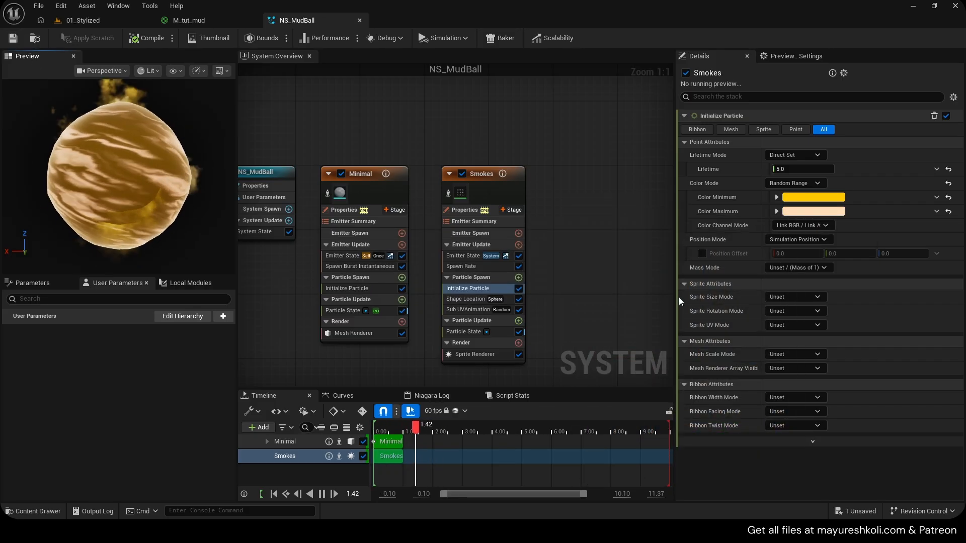
- Set Smokes' Sprite Size Mode to Random Uniform with a minimum of 20 and a maximum of 30
click(817, 298)
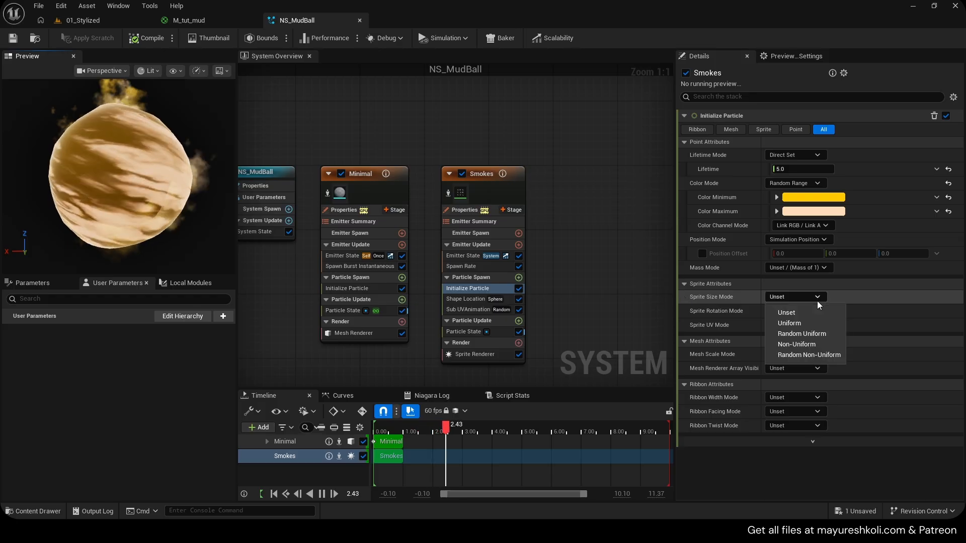
click(811, 335)
click(805, 311)
text(20)
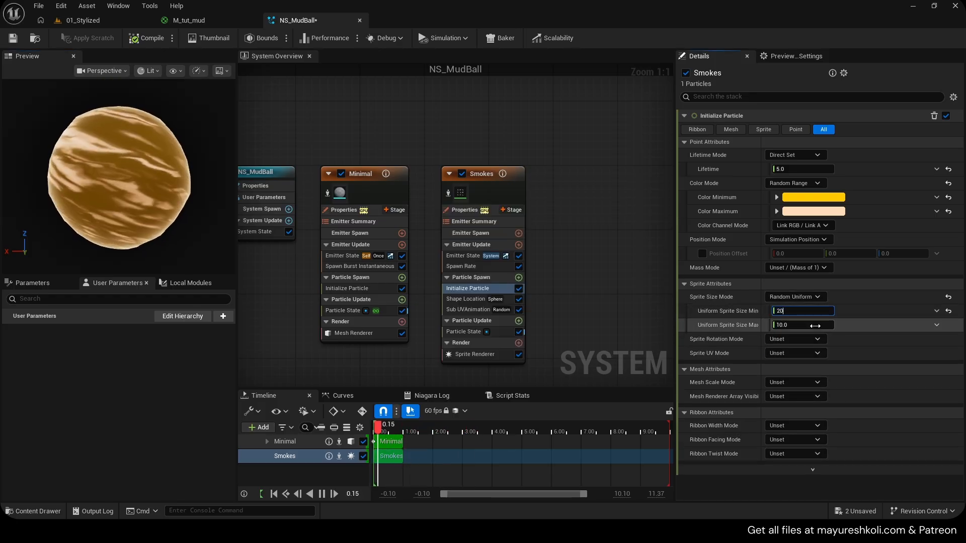
click(815, 326)
text(30)
click(852, 329)
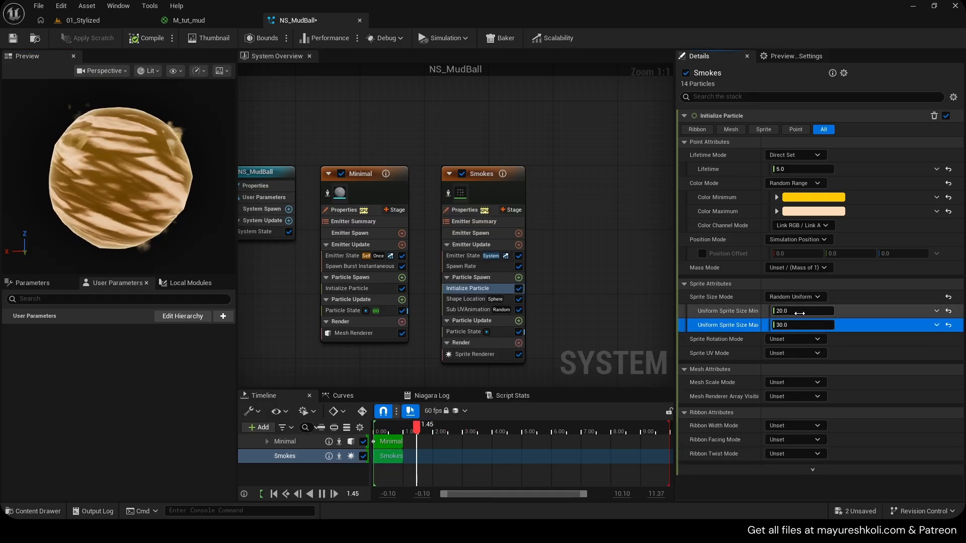
- Set the Uniform Sprite Size minimum to 50 and maximum to 80, and save the system
click(799, 314)
text(50)
click(806, 325)
click(850, 327)
click(805, 326)
text(80)
click(848, 326)
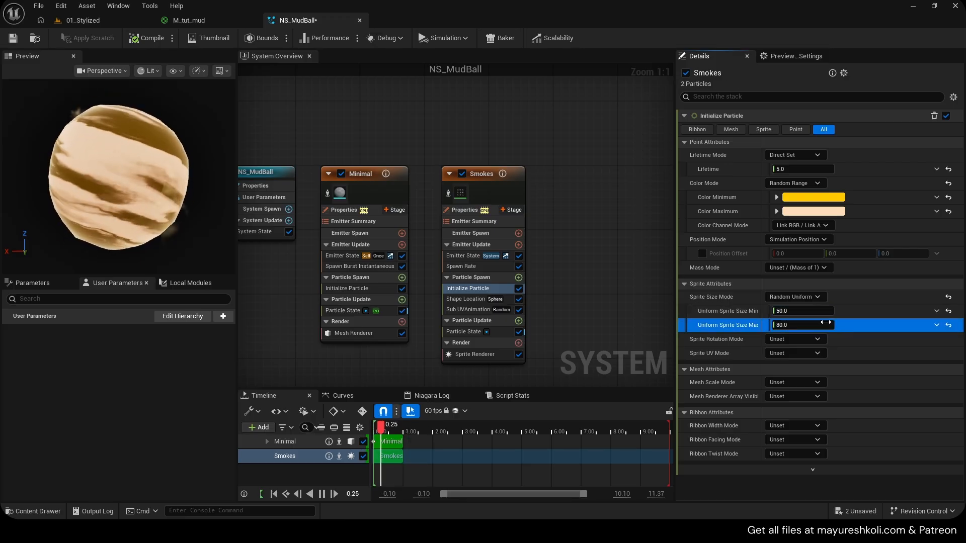
key(ctrl+s)
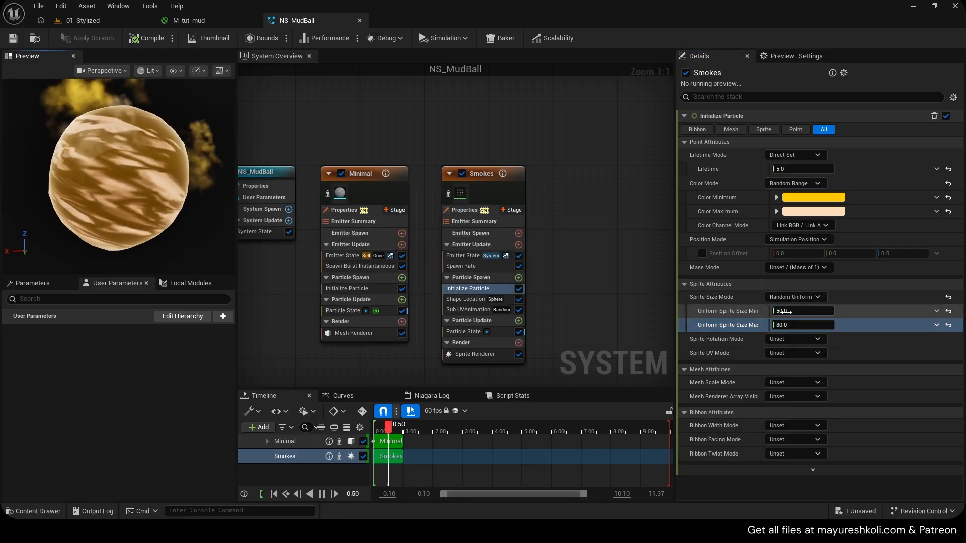
- Set the Uniform Sprite Size minimum to 30 and maximum to 50
click(786, 312)
text(30)
click(794, 325)
text(50)
click(841, 327)
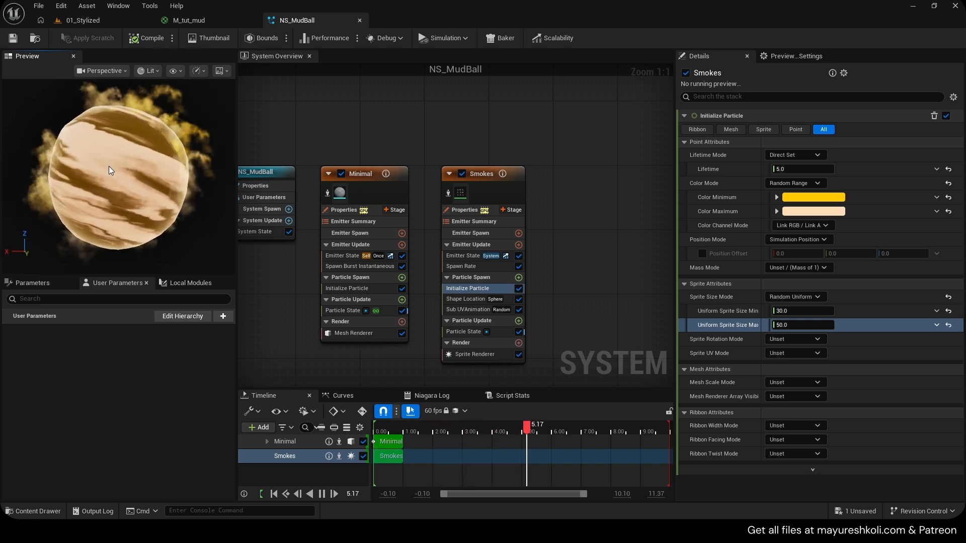
- Set Smokes' Color Minimum to orange FFA928FF, save, and check the mud ball in the 01_Stylized level before returning to NS_MudBall
click(810, 197)
drag(665, 292, 667, 299)
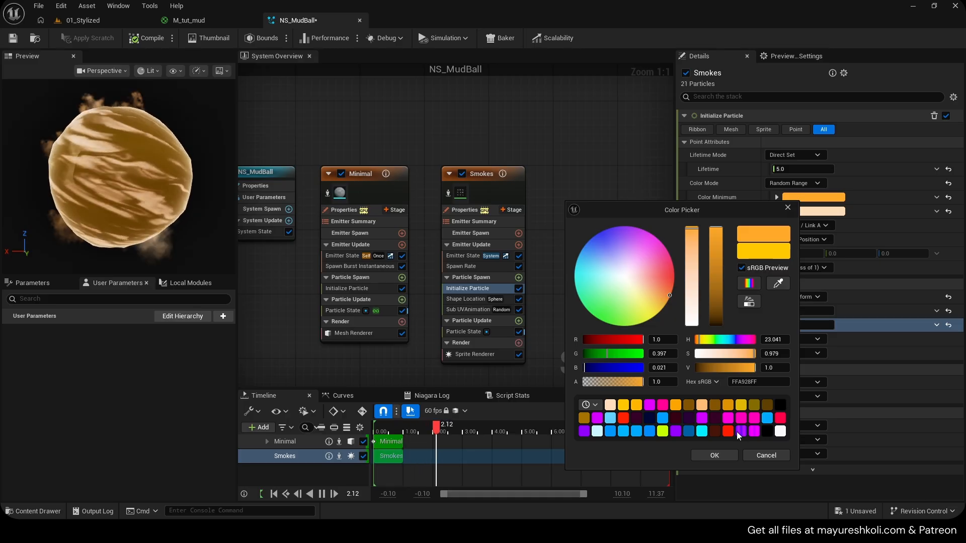
click(714, 455)
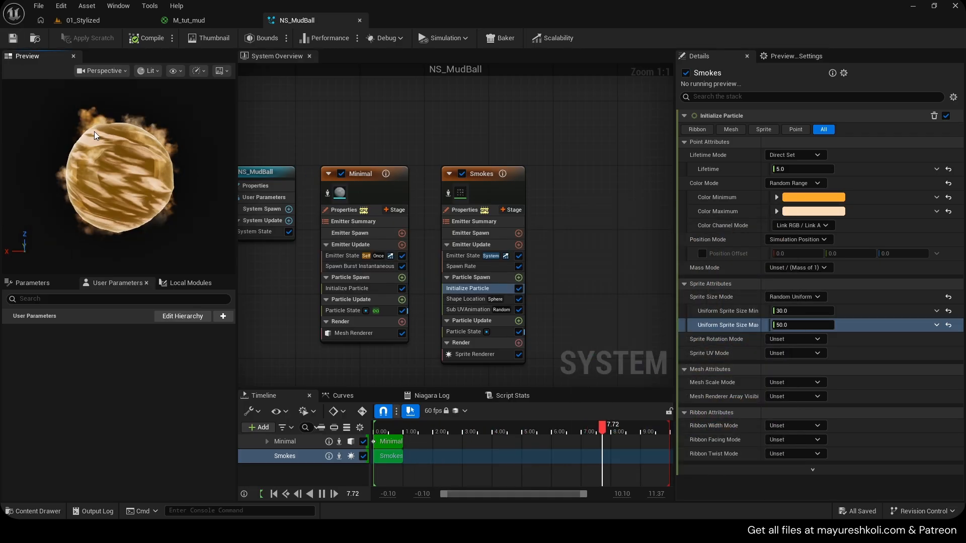
click(105, 16)
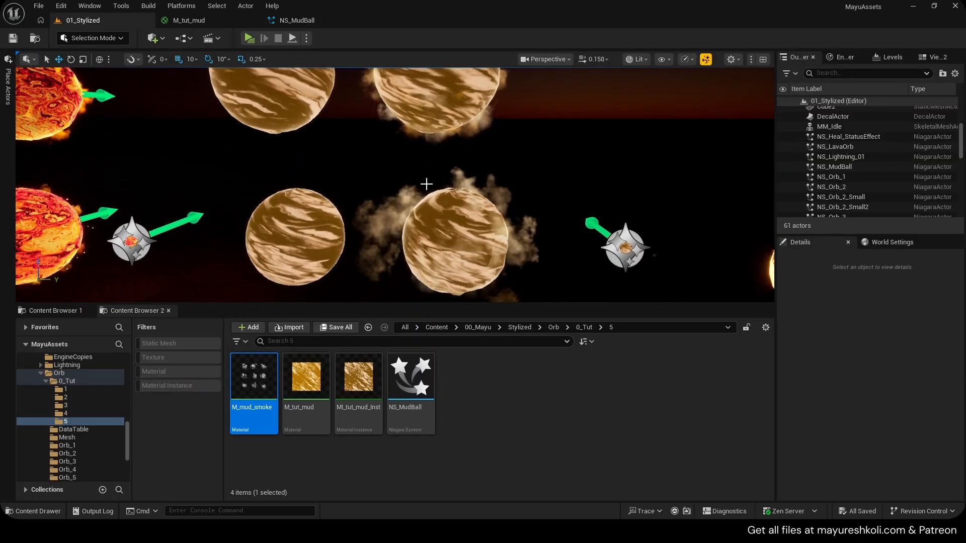
scroll(426, 184, up, 5)
click(297, 20)
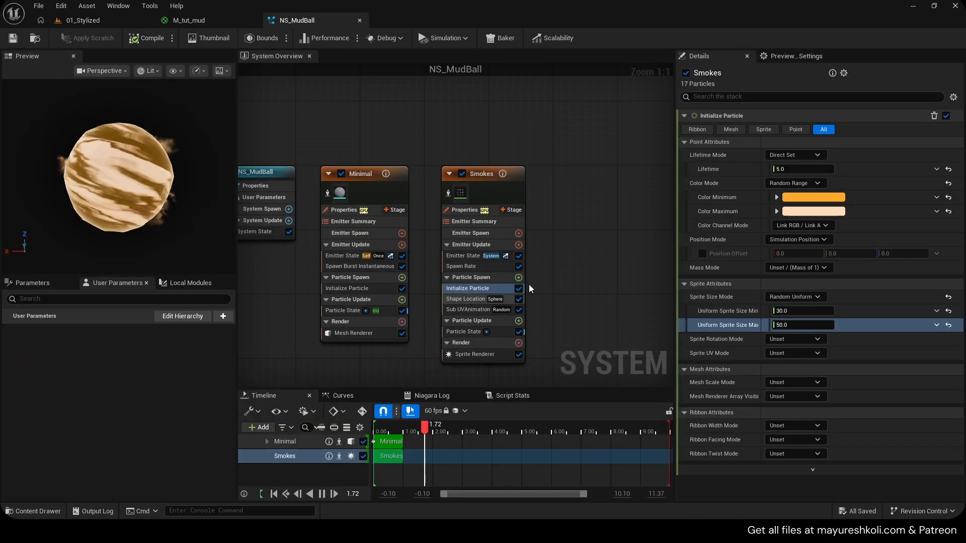
- Add a Vortex Force module to the Smokes emitter's Particle Update and fix its missing Solve Forces and Velocity dependency
right_drag(529, 285, 515, 239)
drag(463, 131, 455, 107)
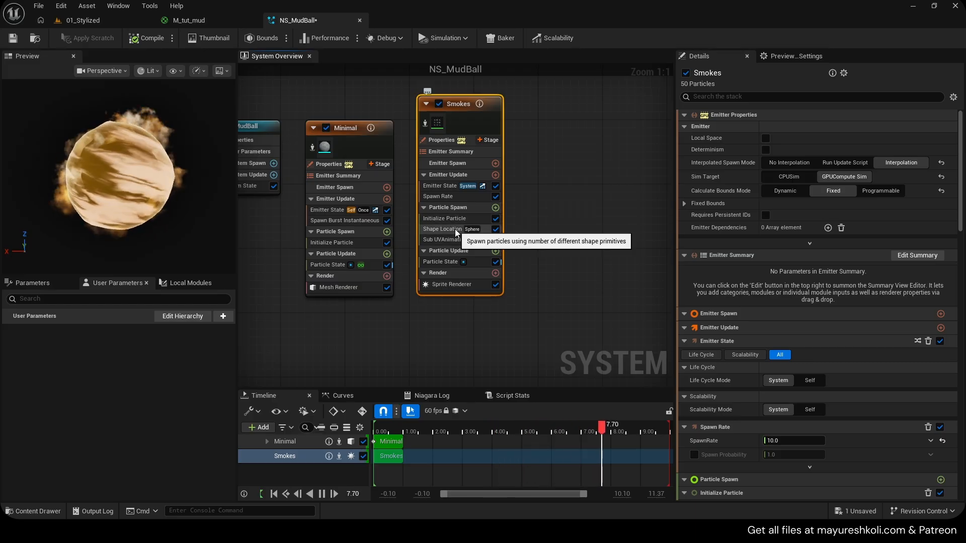
click(495, 251)
text(v)
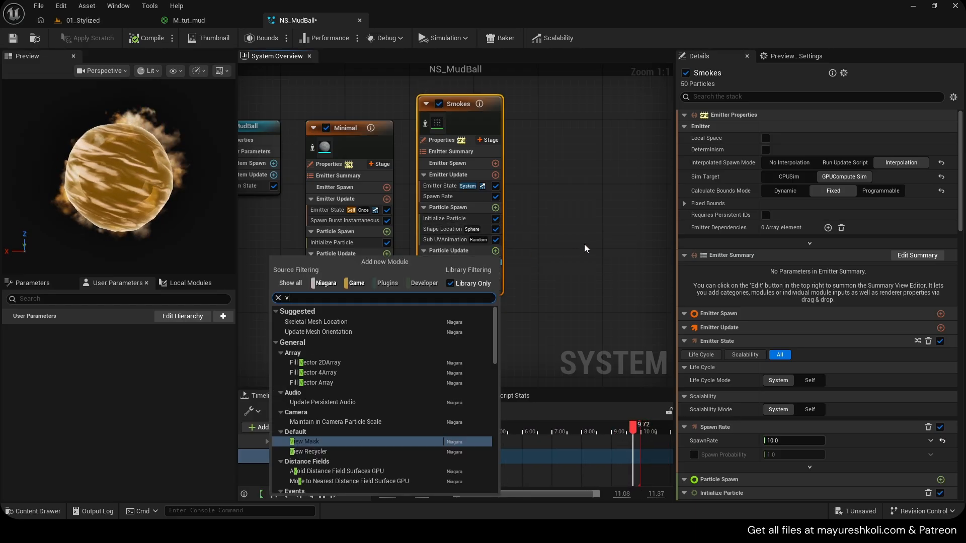
text(ortex)
key(Return)
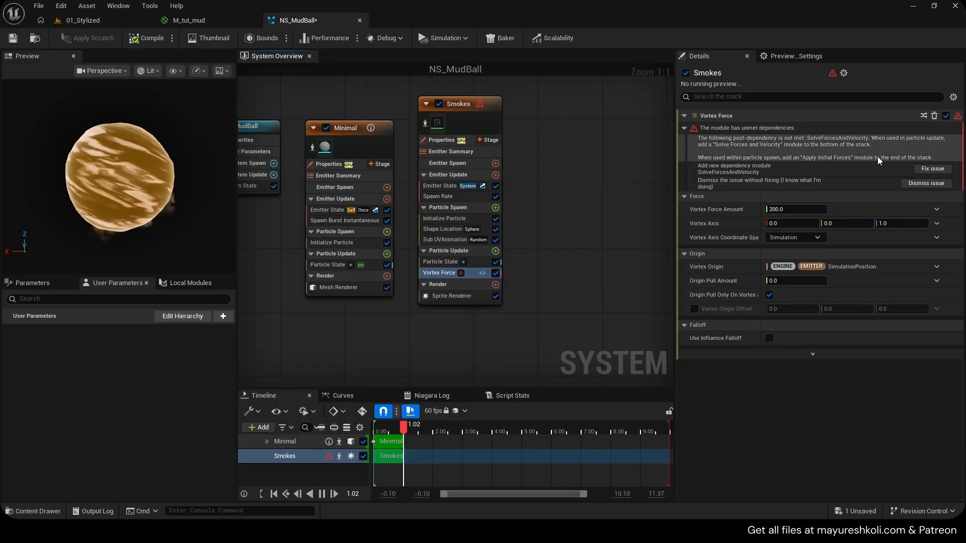
click(933, 169)
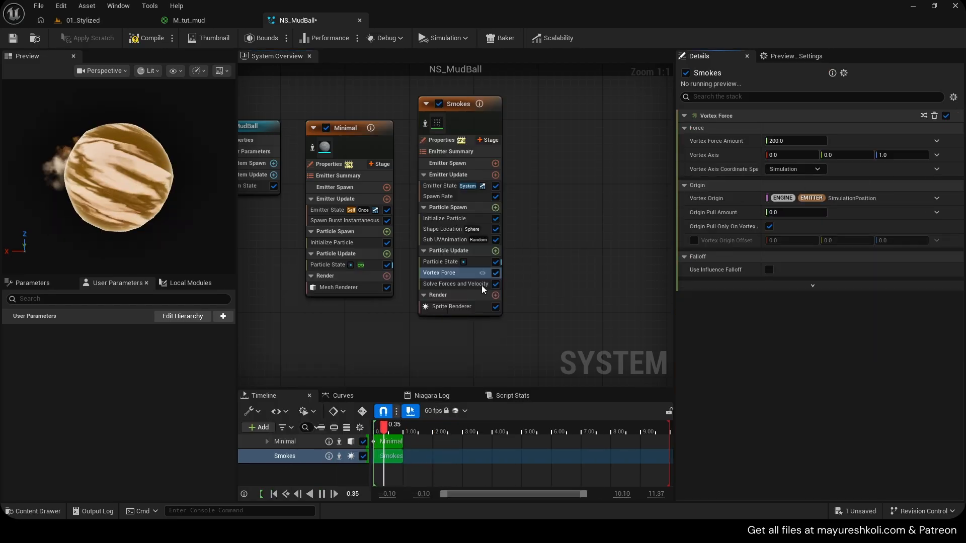
- Save the system, set the Smokes emitter's Vortex Force Amount to 100, and save again
key(ctrl+s)
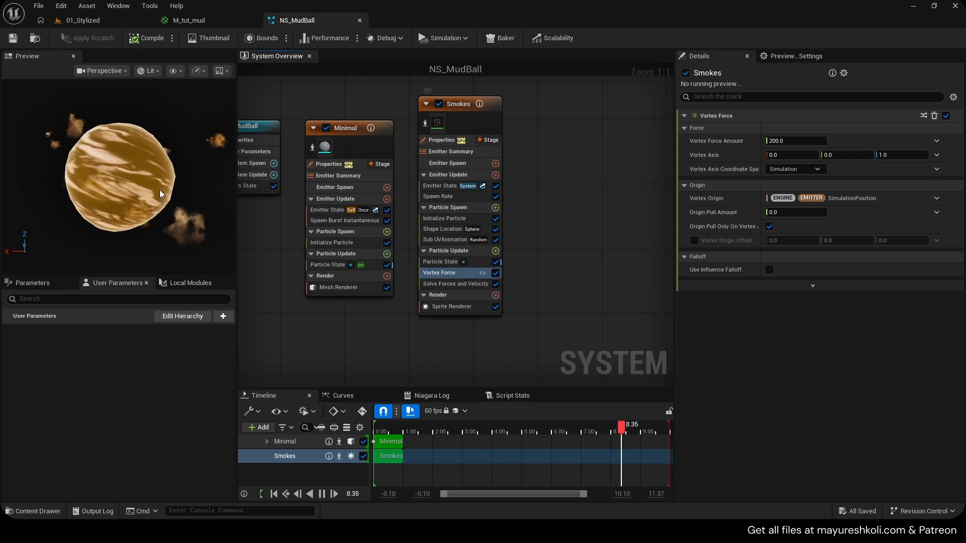
key(ctrl+s)
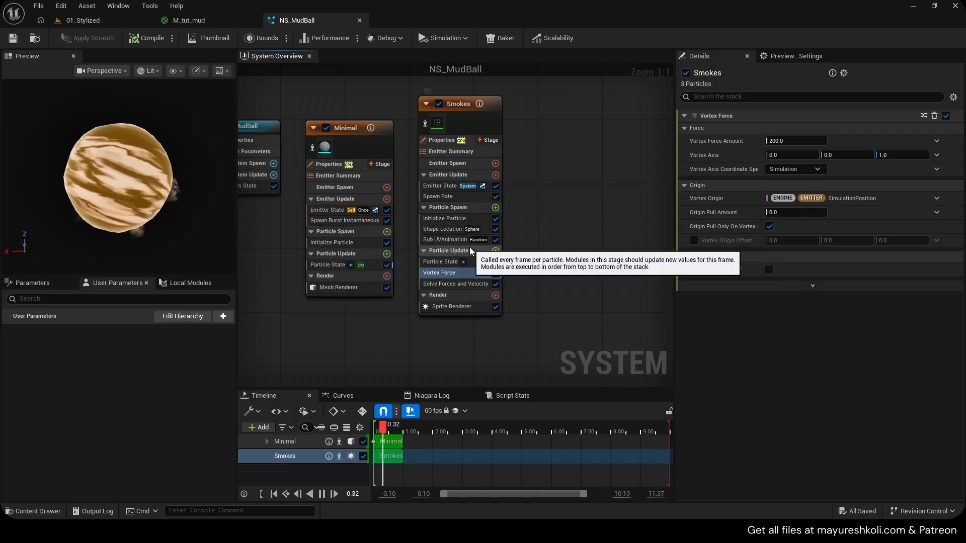
click(795, 141)
text(50)
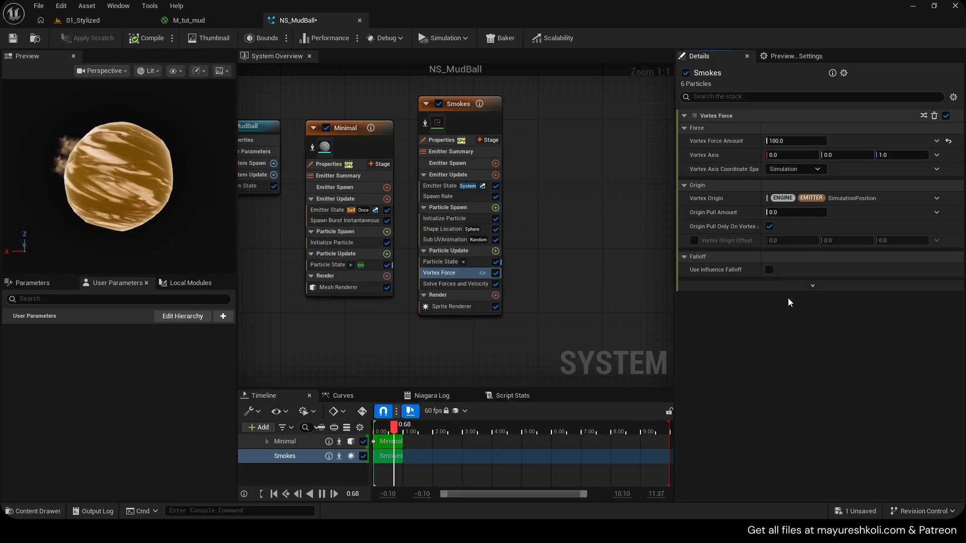
click(12, 40)
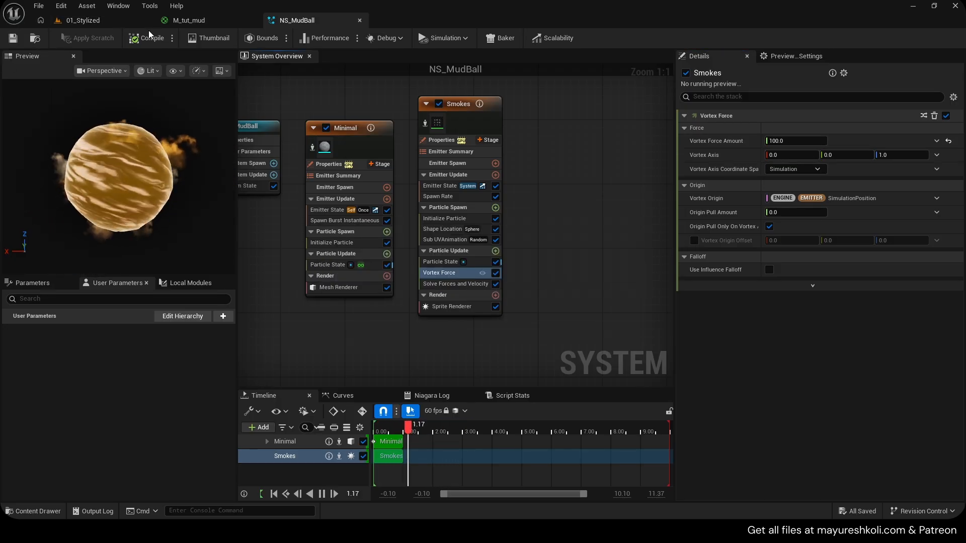
- Copy the Vortex Force module into Smokes' Particle Spawn, fix its dependency by adding Apply Initial Forces, and save
click(444, 274)
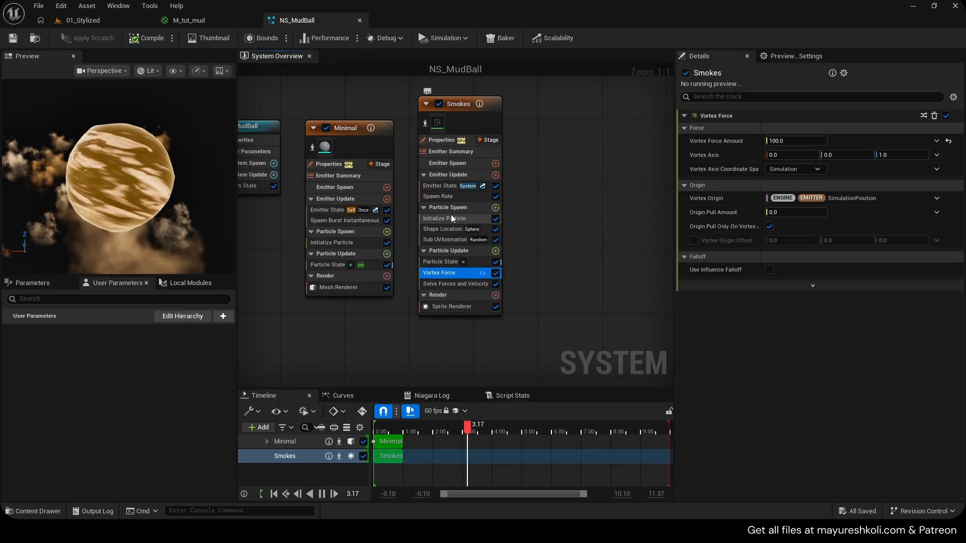
click(455, 208)
key(ctrl+v)
click(453, 250)
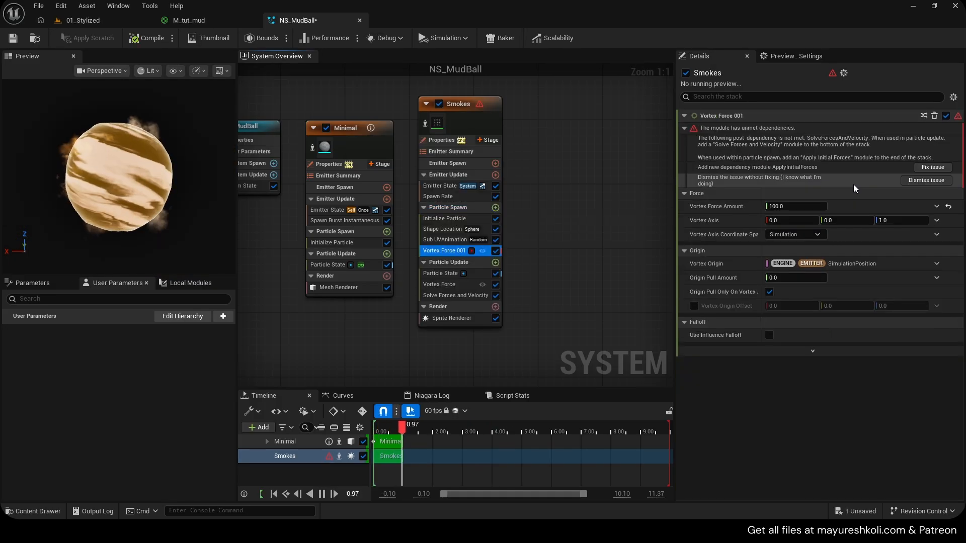
click(926, 168)
key(ctrl+s)
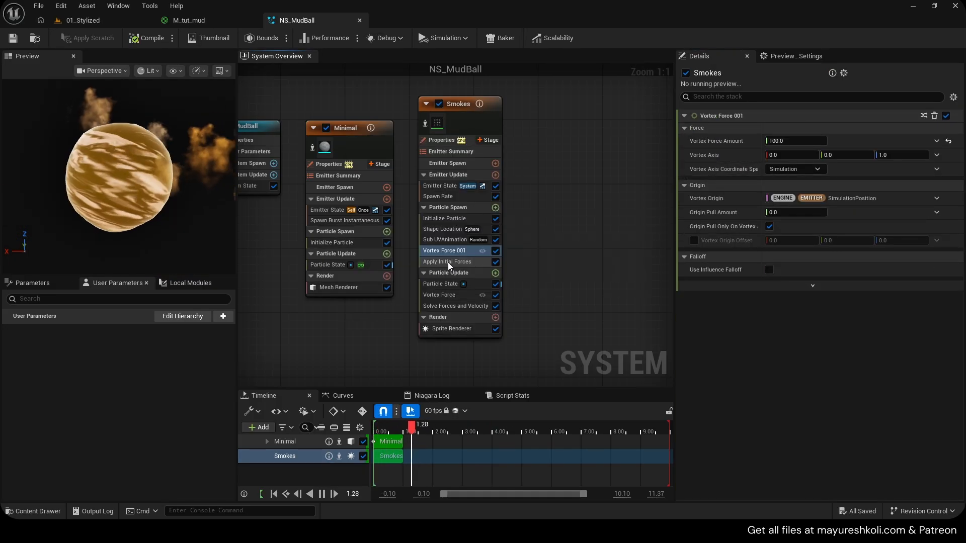
- Try a Vortex Force Amount of 200 on the Particle Spawn vortex module and return it to 100
click(445, 250)
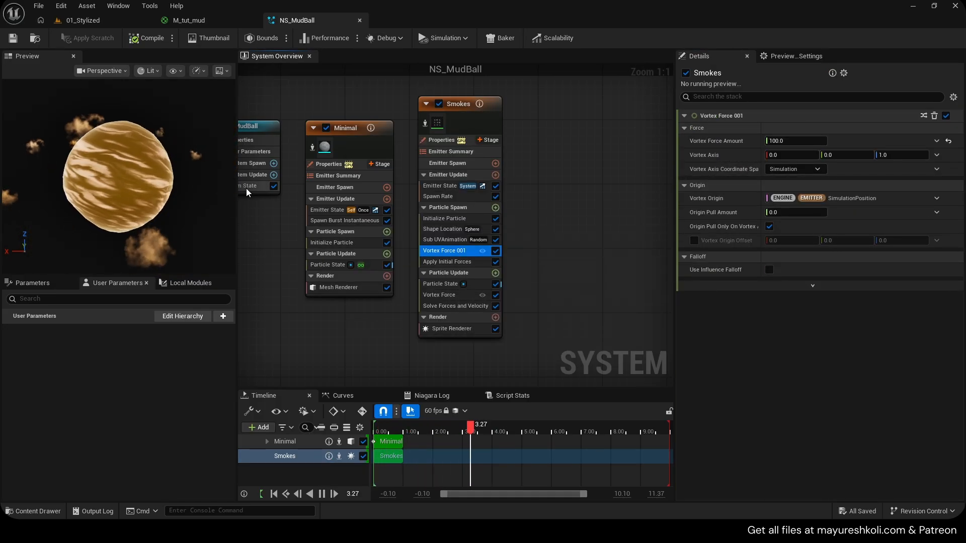
click(782, 141)
text(200)
key(Return)
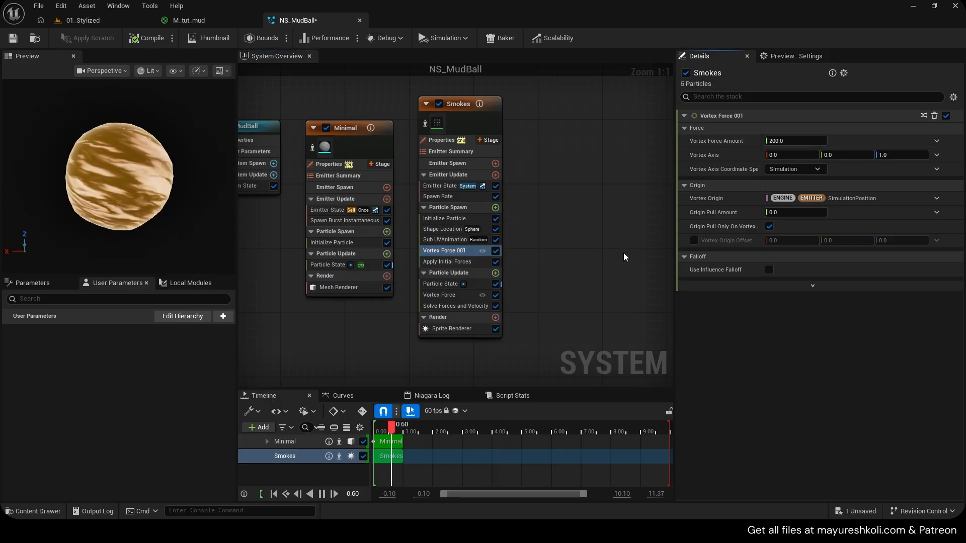
click(825, 143)
text(100)
key(Return)
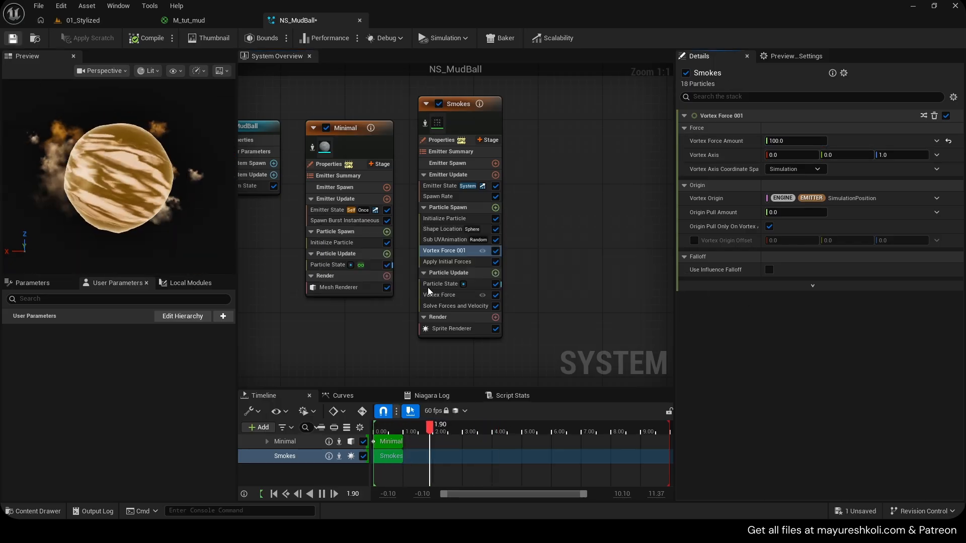
- Delete the Vortex Force module from Smokes' Particle Update, save, and check the smoke's motion in the preview from above
click(438, 297)
key(Delete)
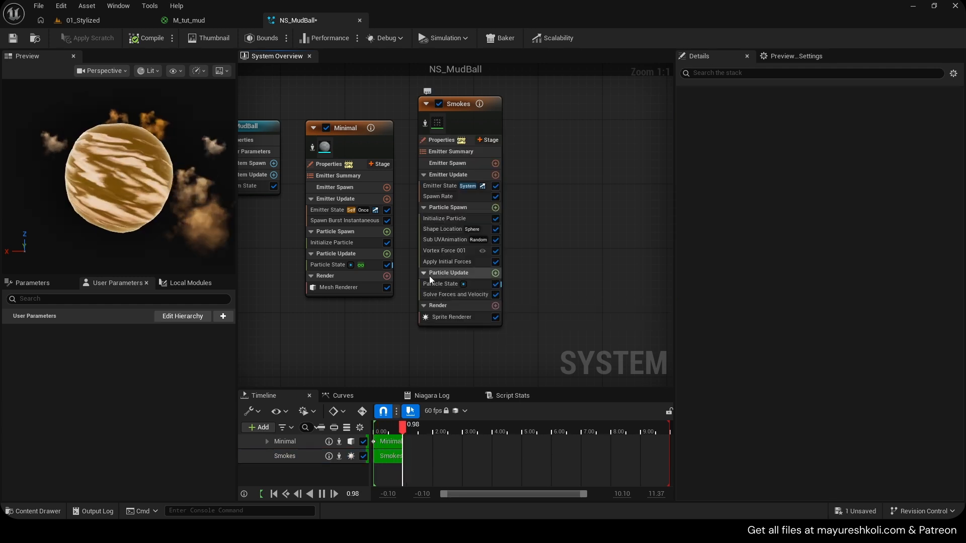
drag(107, 165, 108, 176)
scroll(108, 176, down, 3)
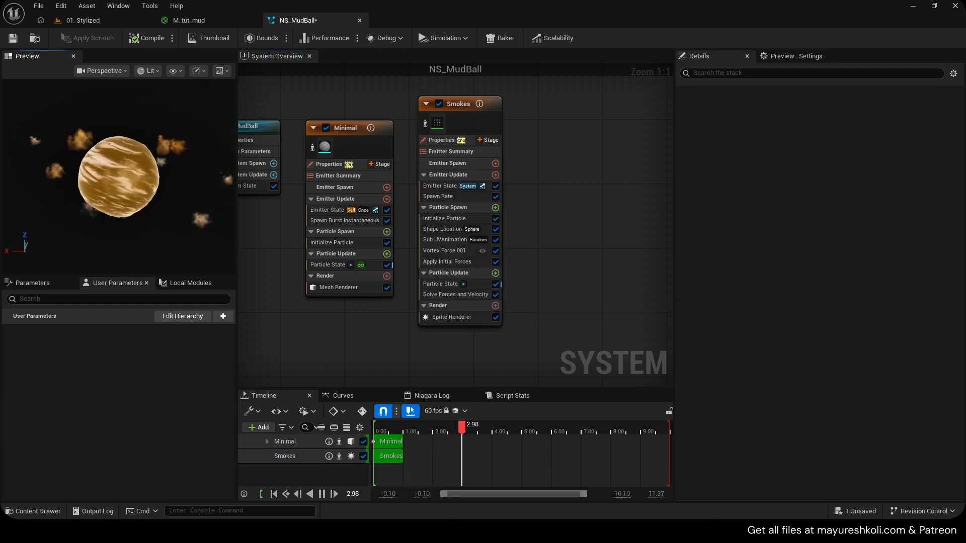
right_drag(108, 176, 108, 211)
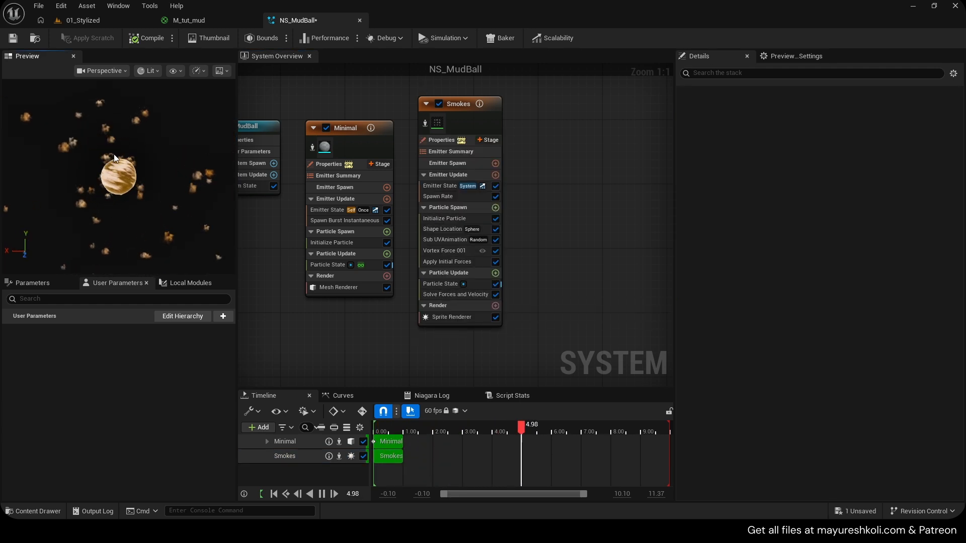
key(ctrl+s)
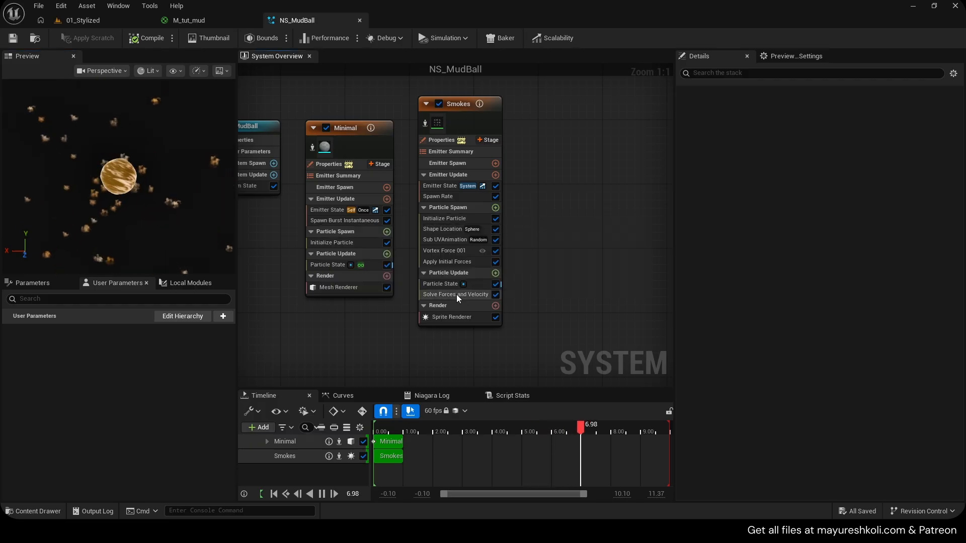
key(ctrl+s)
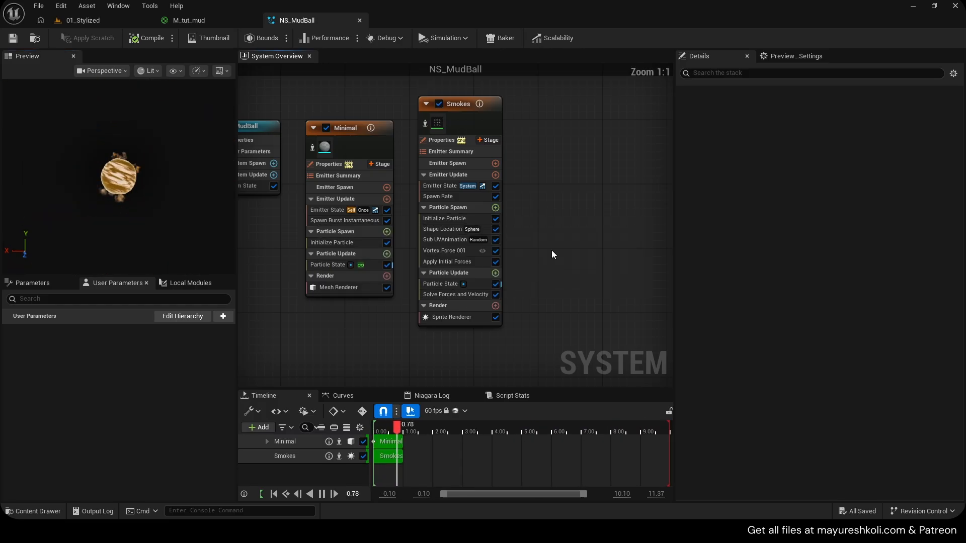
key(ctrl+s)
key(ctrl+s)
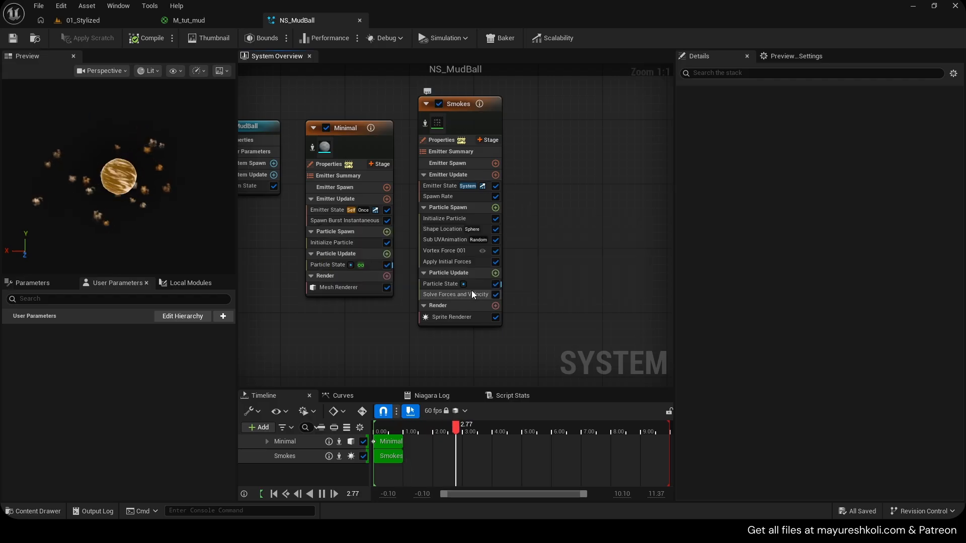
- Copy the Particle Spawn Vortex Force module back into Smokes' Particle Update
click(451, 251)
click(449, 272)
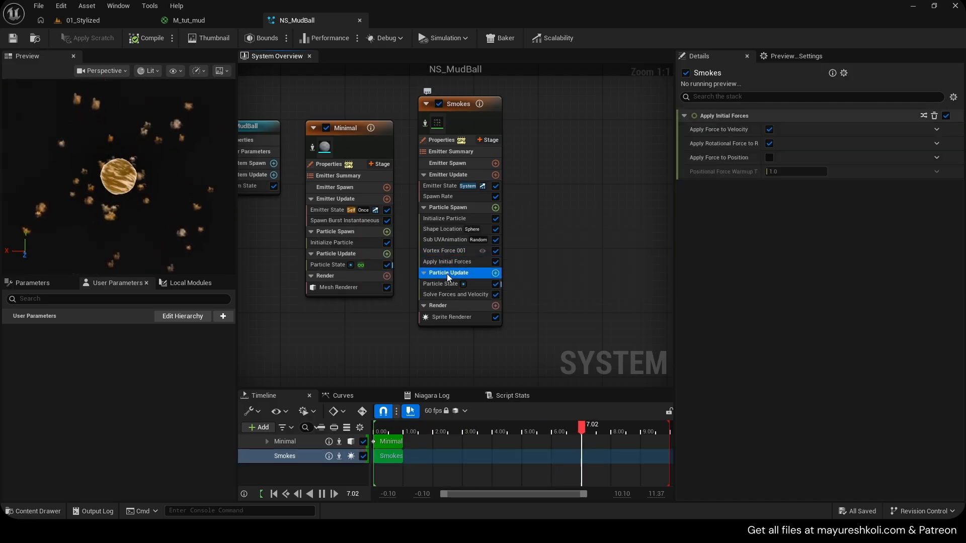
key(ctrl+v)
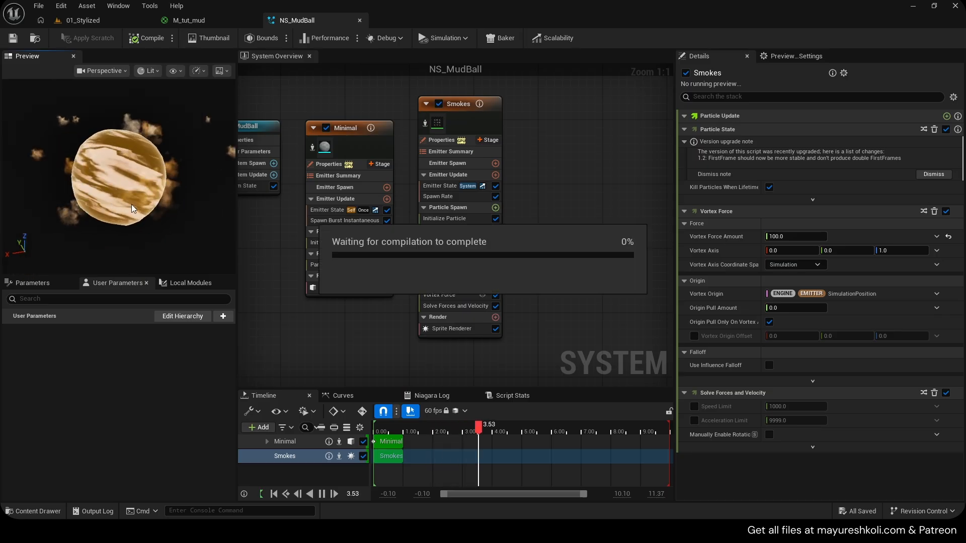
- Check the effect in 01_Stylized, set Smokes' Lifetime Mode to Random with minimum 0.5 and maximum 1.0, and save NS_MudBall
click(444, 218)
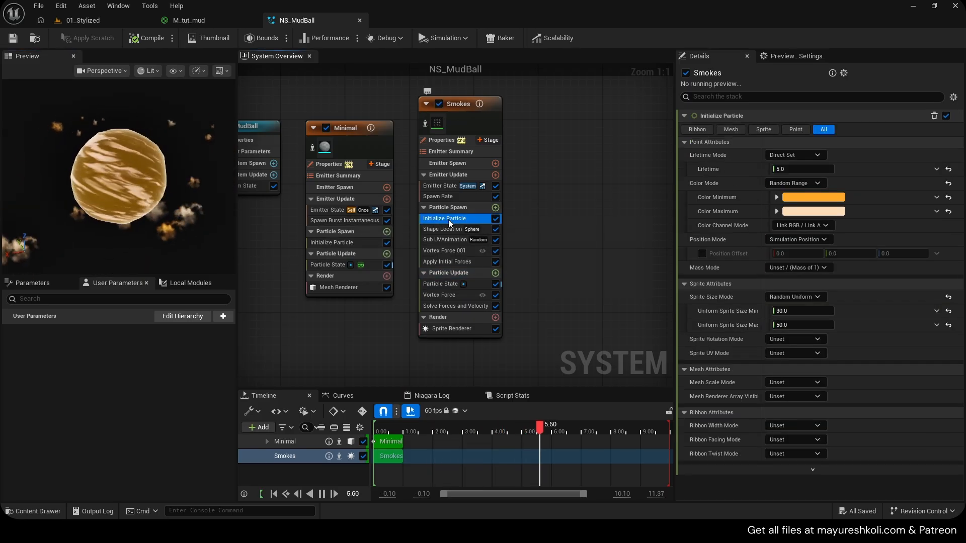
click(164, 178)
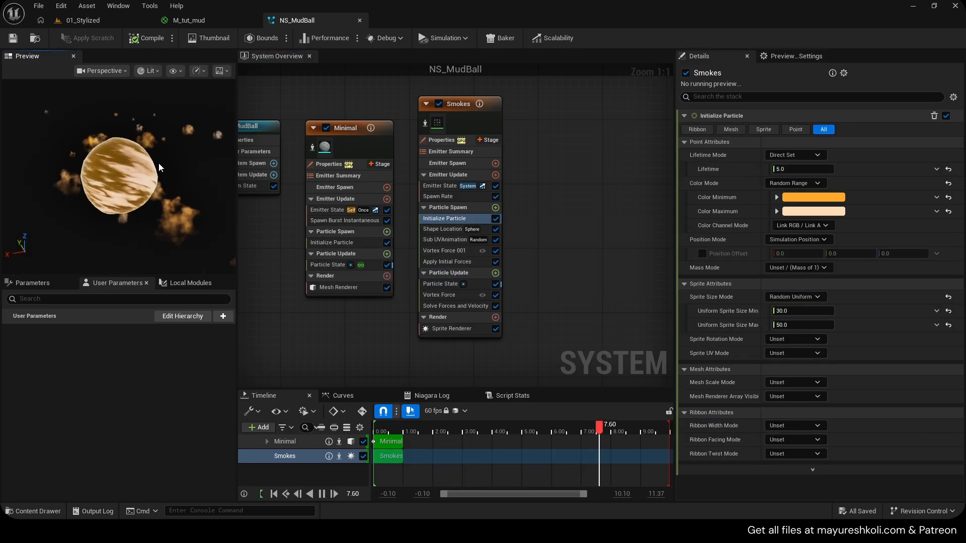
click(103, 20)
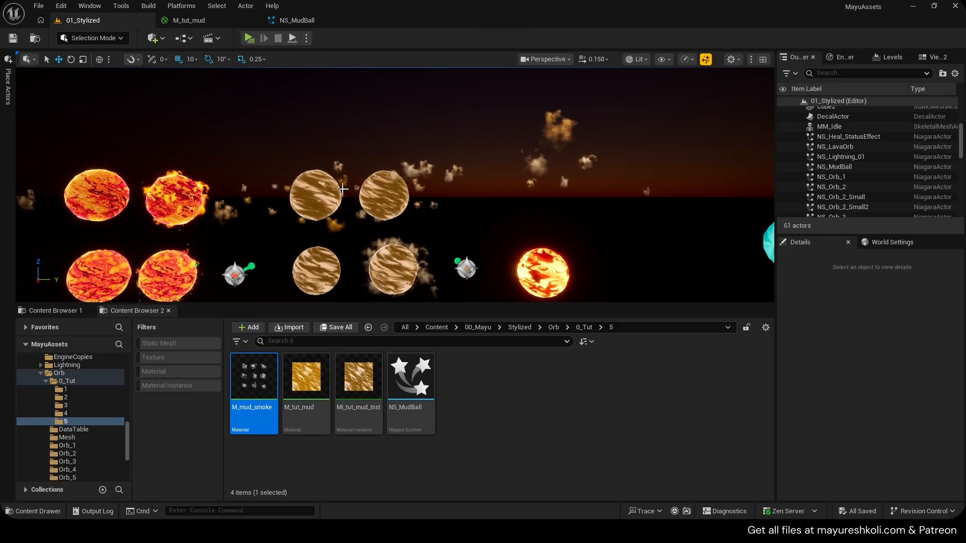
click(295, 20)
click(805, 156)
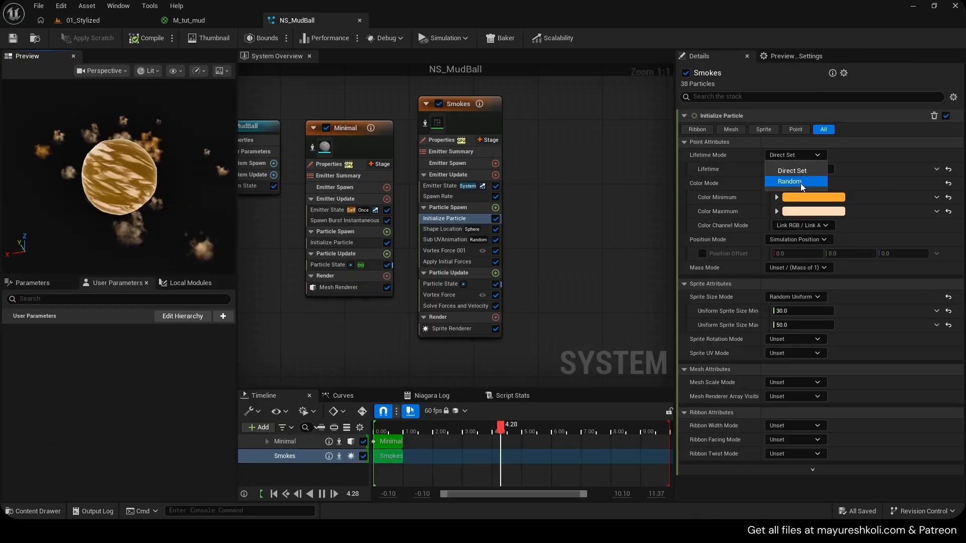
click(801, 183)
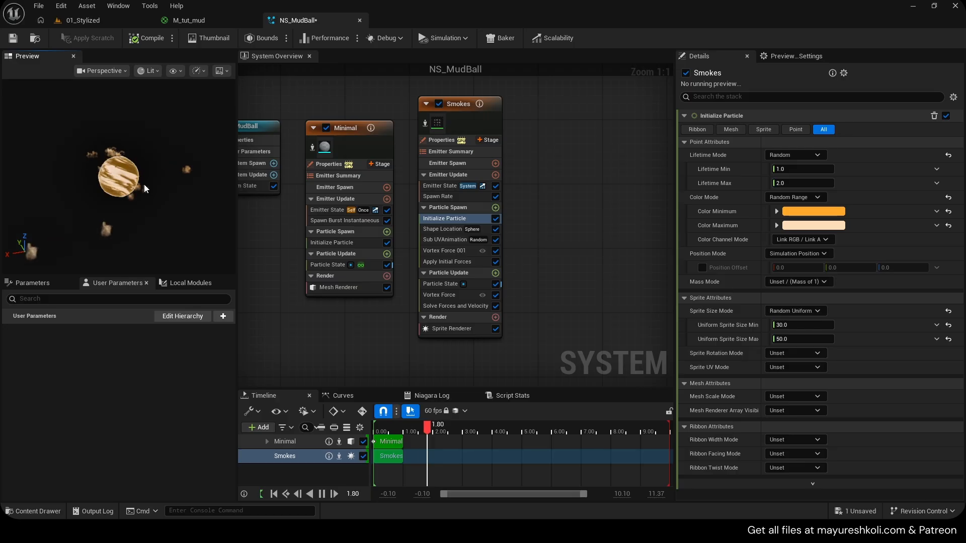
click(802, 169)
text(0.5)
click(805, 183)
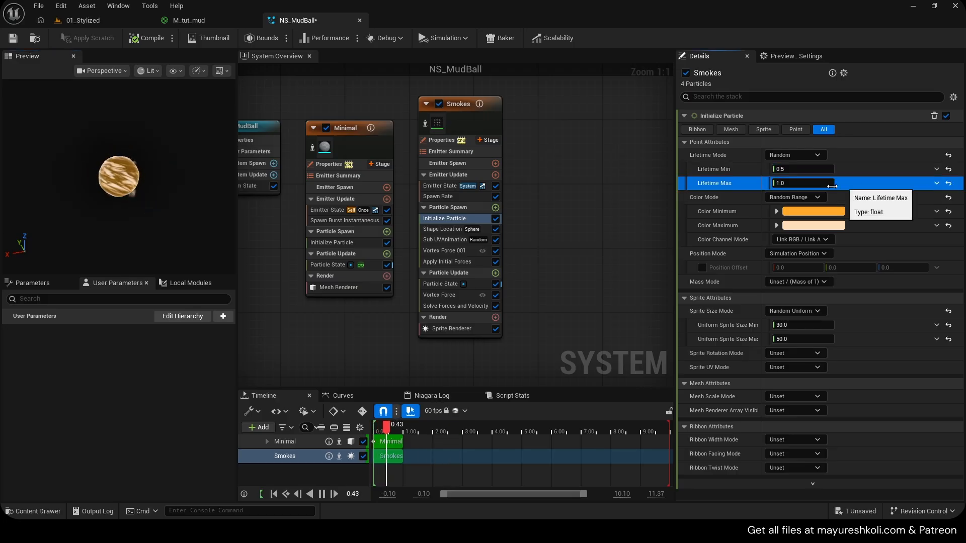
click(218, 184)
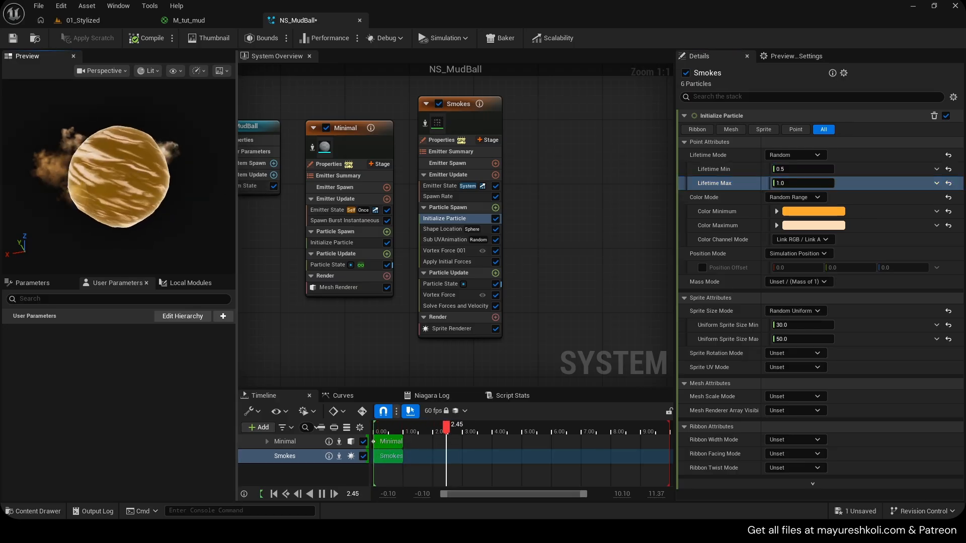
key(ctrl+s)
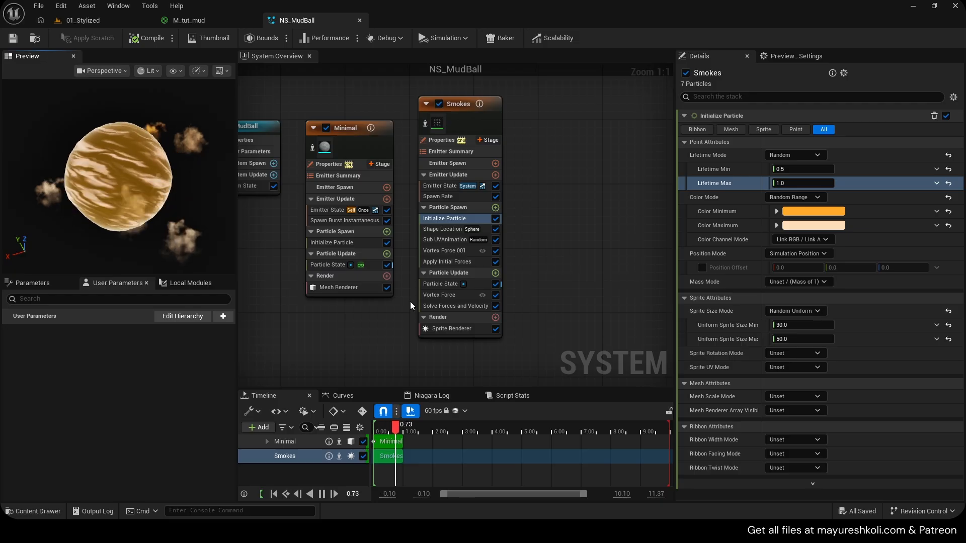
- Add a Sprite Rotation Rate module to the Smokes emitter's Particle Update
click(495, 274)
text(rotati)
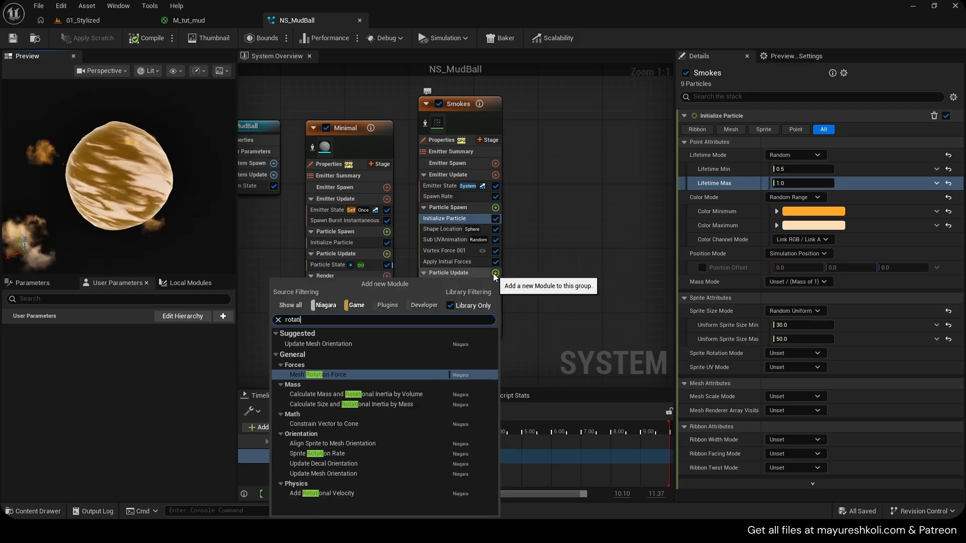
text(on rate)
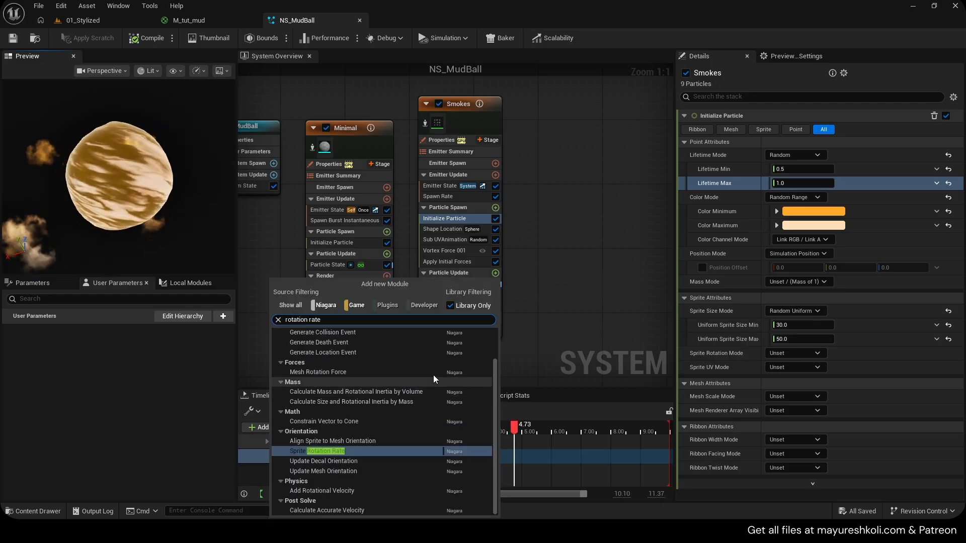
click(317, 451)
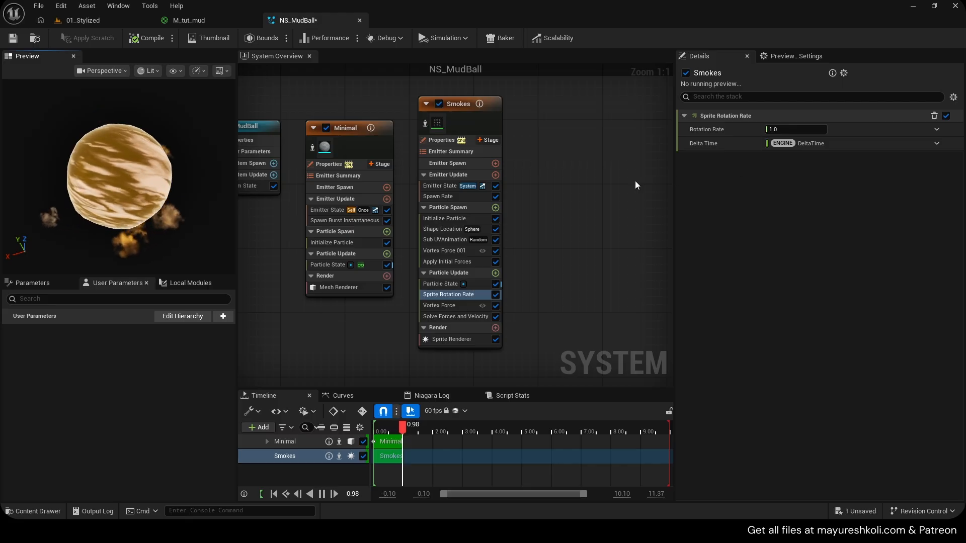
- Set the Sprite Rotation Rate module's Rotation Rate to 50
click(936, 129)
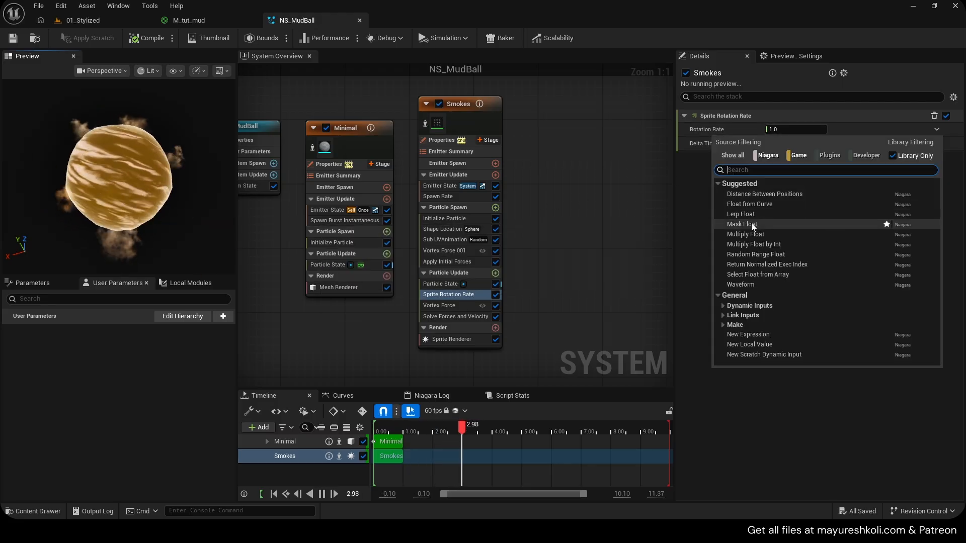
click(805, 130)
text(50)
key(Return)
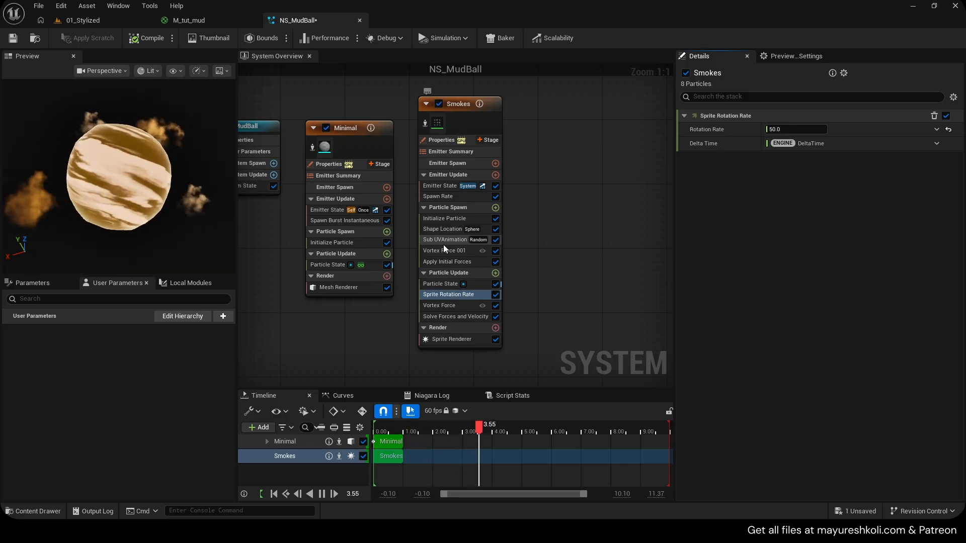
- Set the Lifetime Min in Smokes' Initialize Particle module to 0.8
click(443, 219)
click(785, 169)
text(0.8)
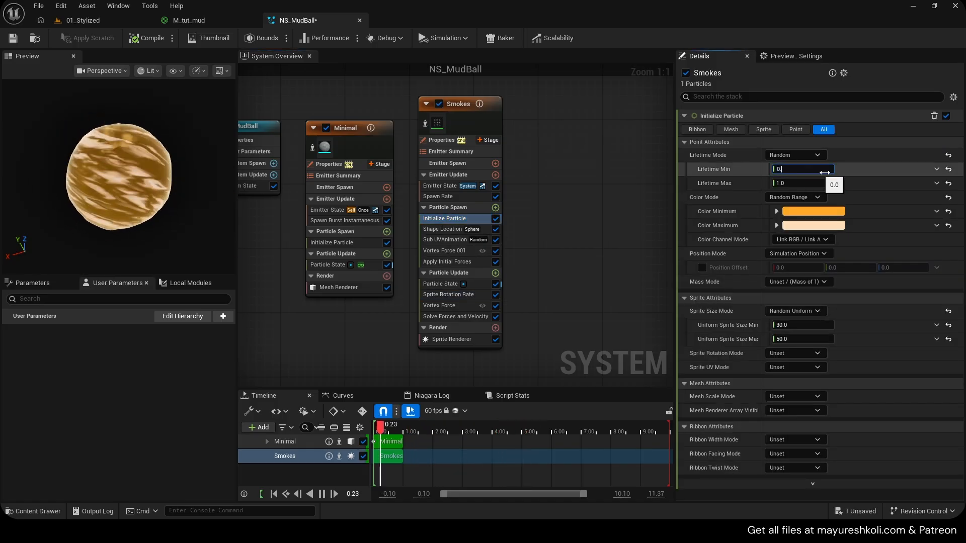
key(Return)
- Drive the Sprite Rotation Rate module's Rotation Rate with a Random Range Float
click(445, 294)
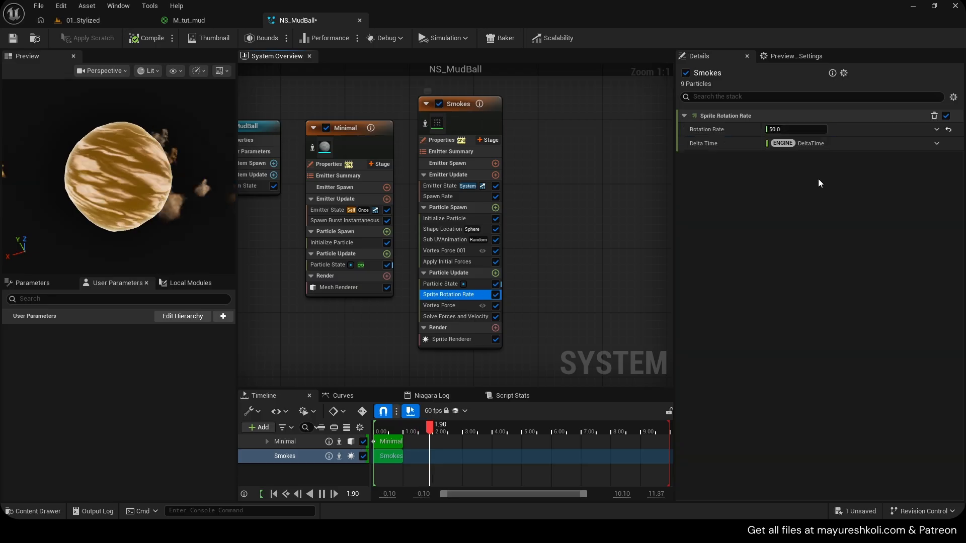
click(935, 130)
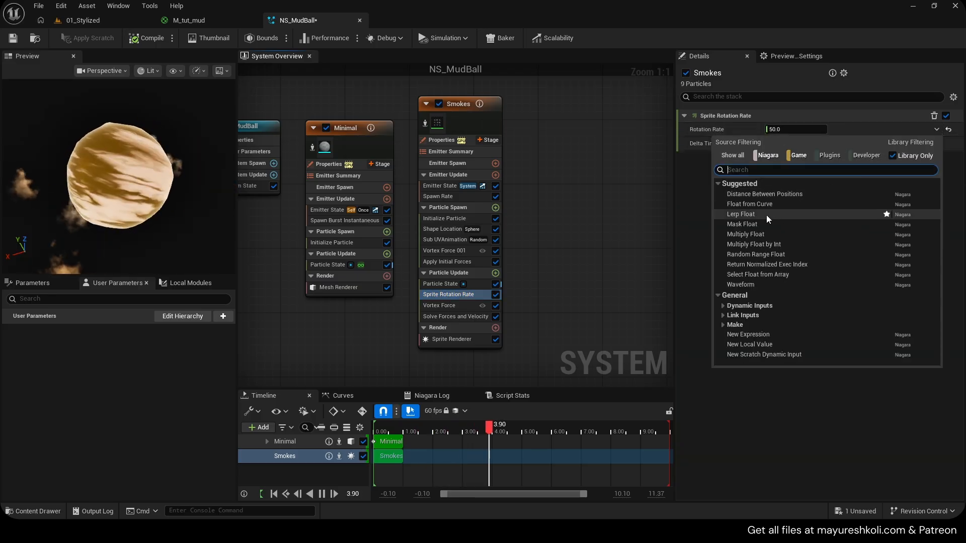
click(756, 255)
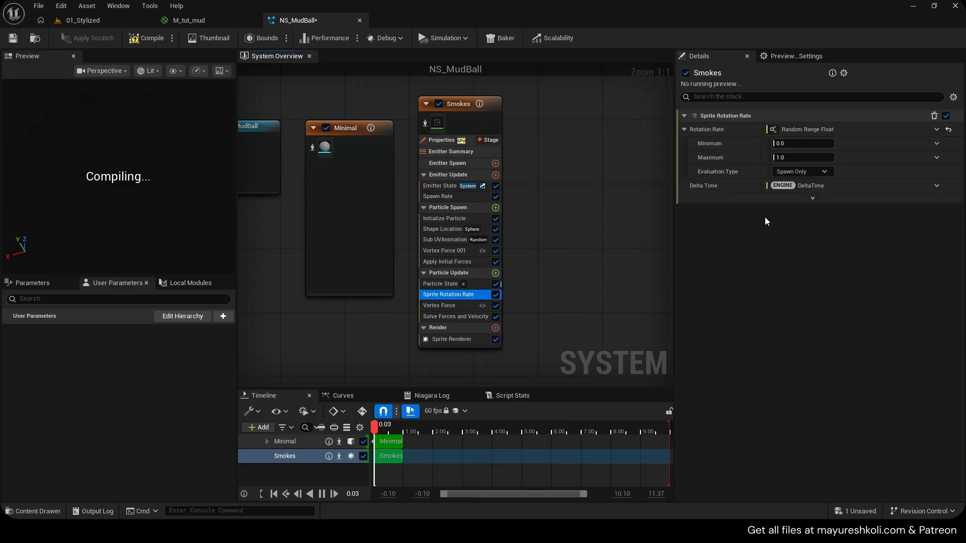
- Set the Sprite Rotation Rate random range to -50 minimum and 50 maximum, save NS_MudBall, and view it in the 01_Stylized level
click(799, 143)
text(+50)
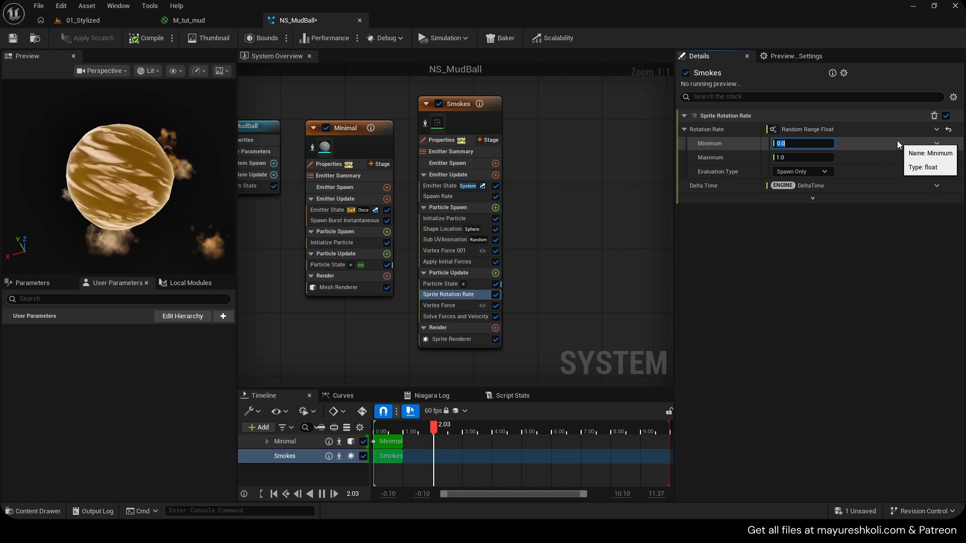
key(BackSpace)
key(BackSpace)
key(BackSpace)
text(5)
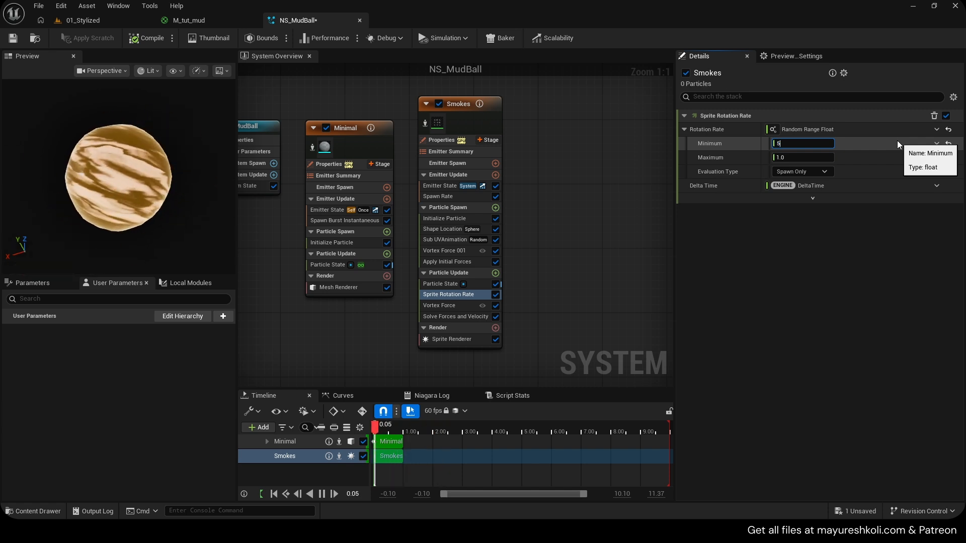
key(BackSpace)
text(-50)
key(Tab)
text(50)
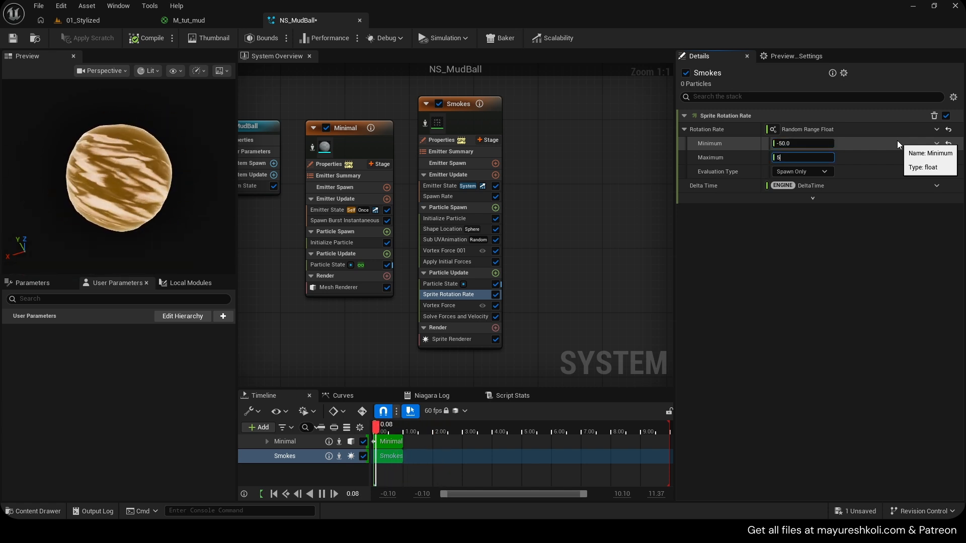
key(Return)
click(13, 38)
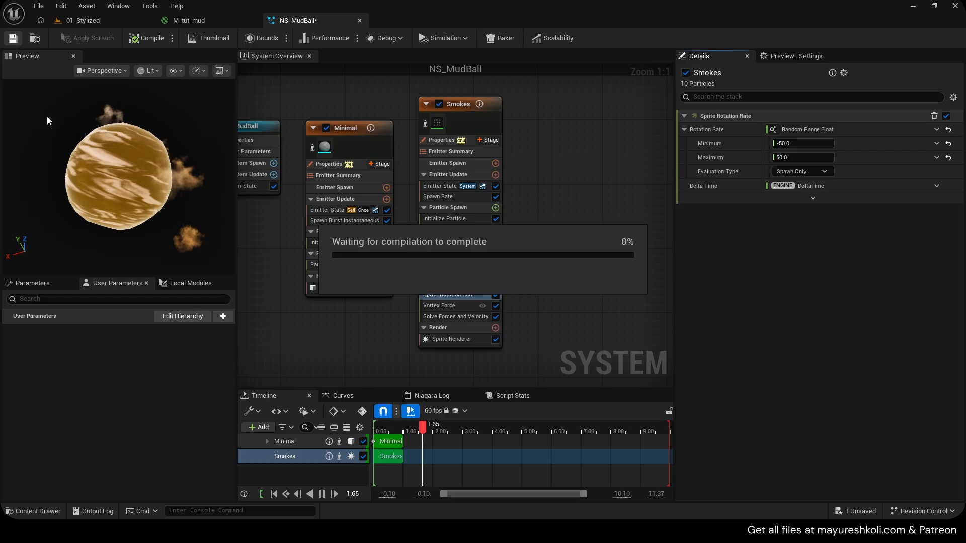
click(98, 21)
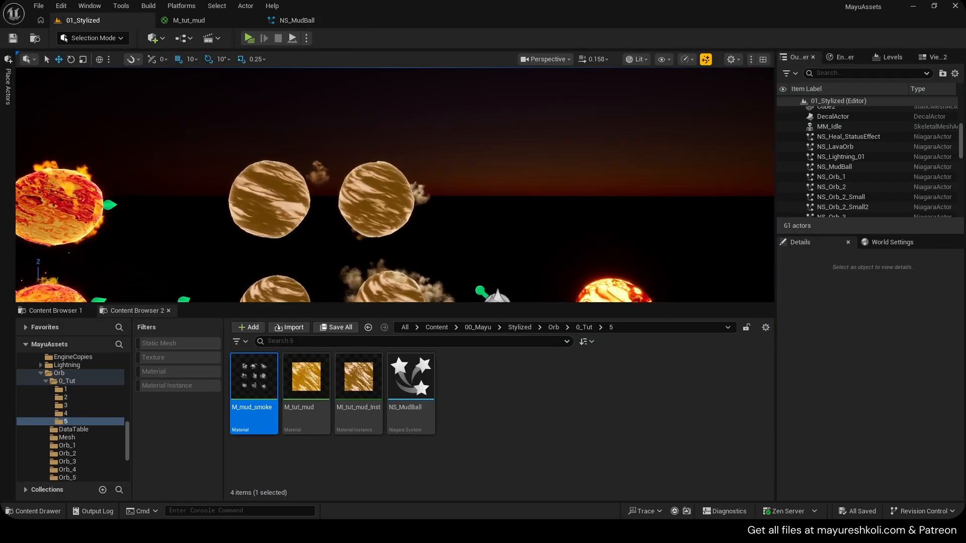
- Set the Smokes emitter's SpawnRate to 20 in NS_MudBall, save the system, and inspect the mud ball up close in the level
click(297, 21)
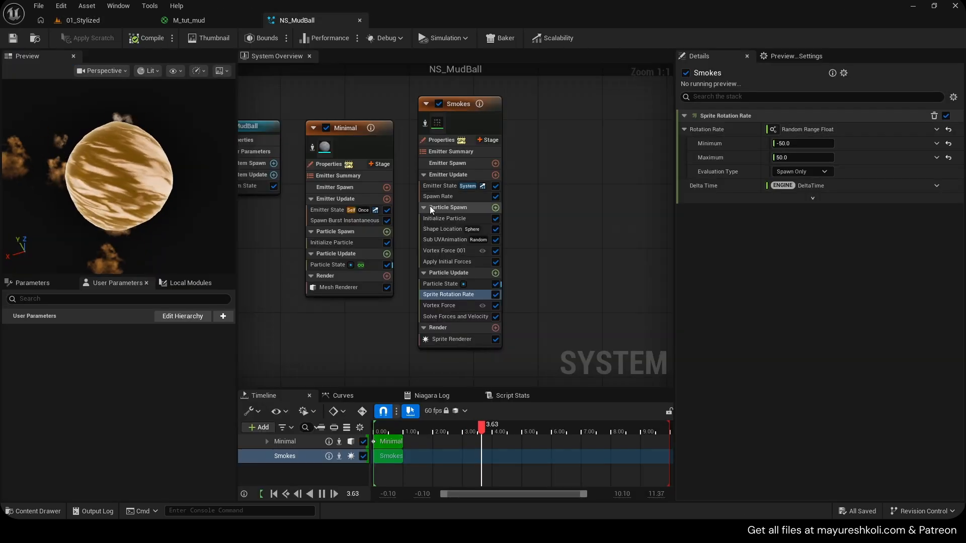
click(443, 196)
click(795, 130)
text(20)
key(Return)
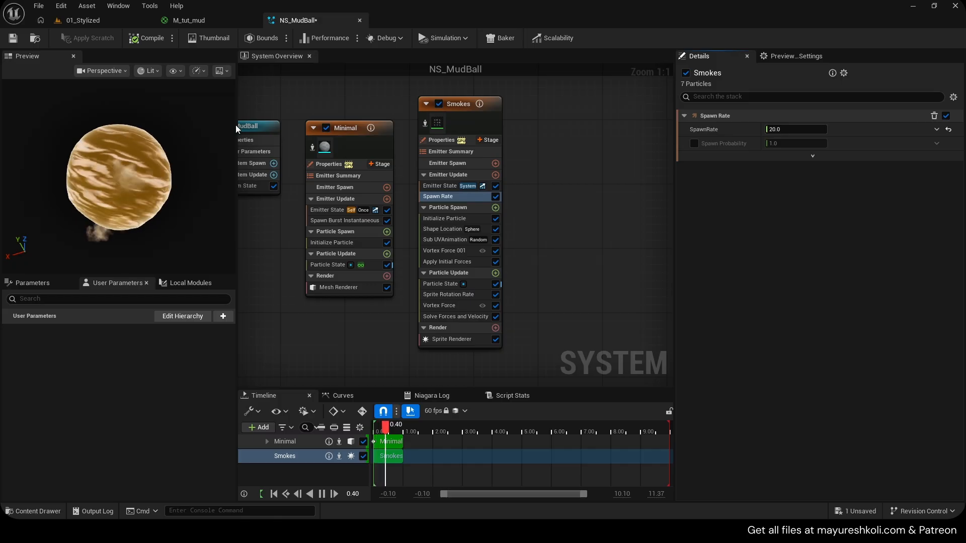
click(13, 38)
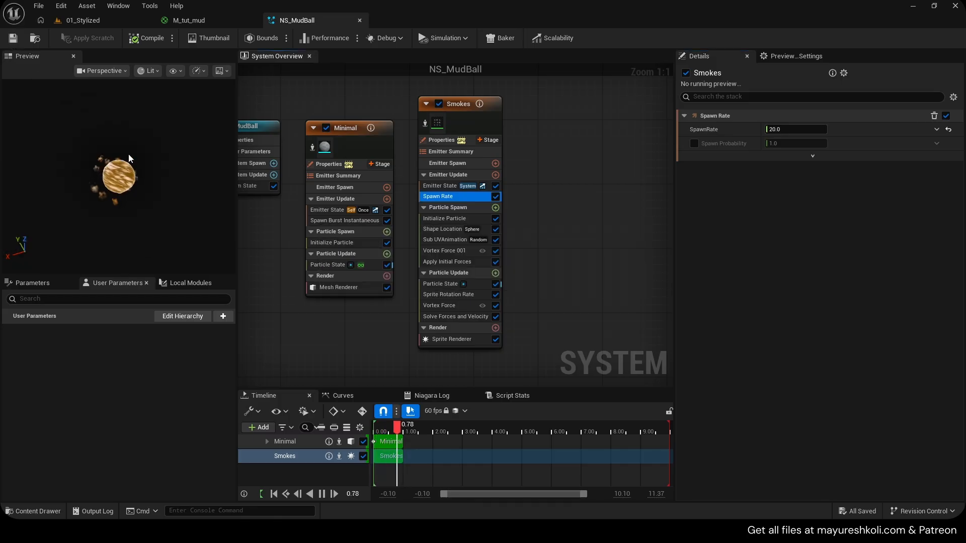
click(95, 20)
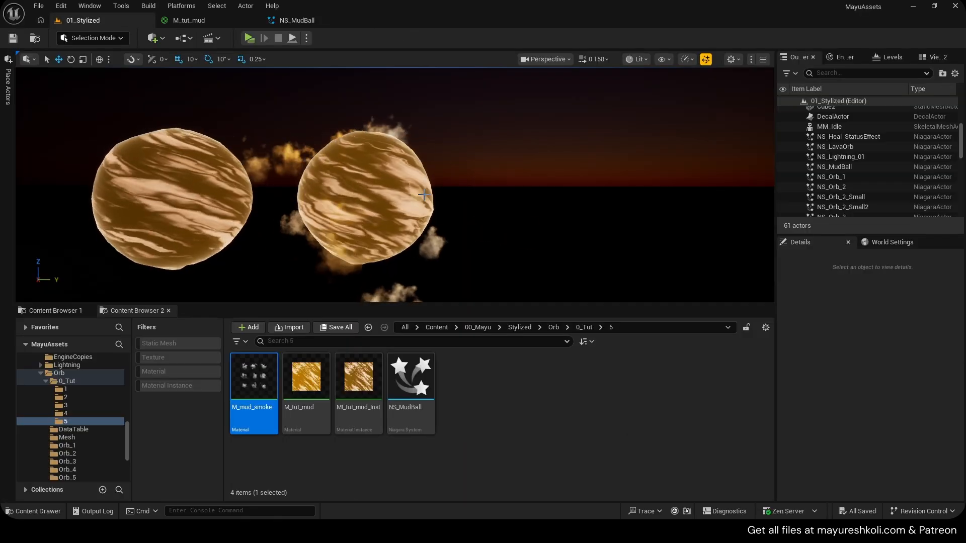
key(w)
right_drag(483, 182, 483, 190)
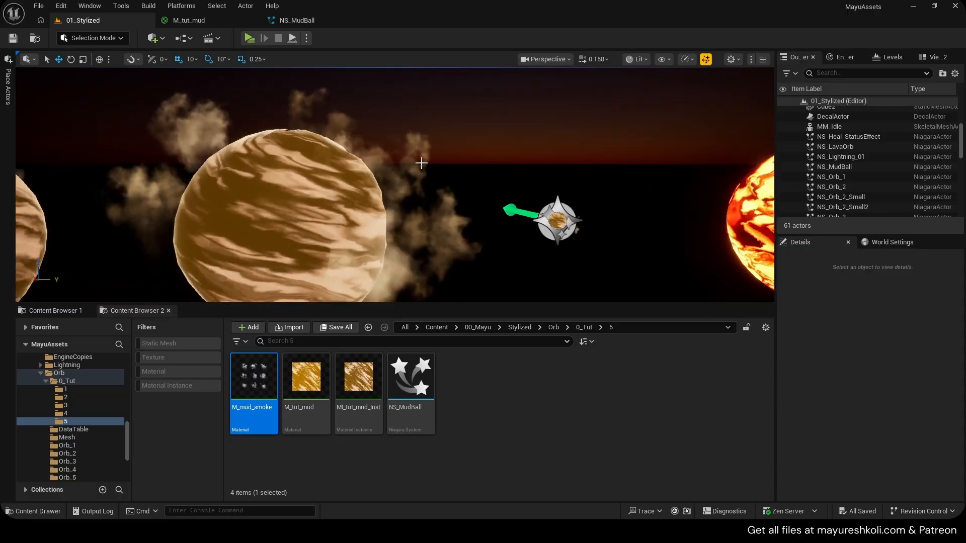
- Move the Smokes emitter node slightly lower in NS_MudBall's System Overview and save the system
click(297, 20)
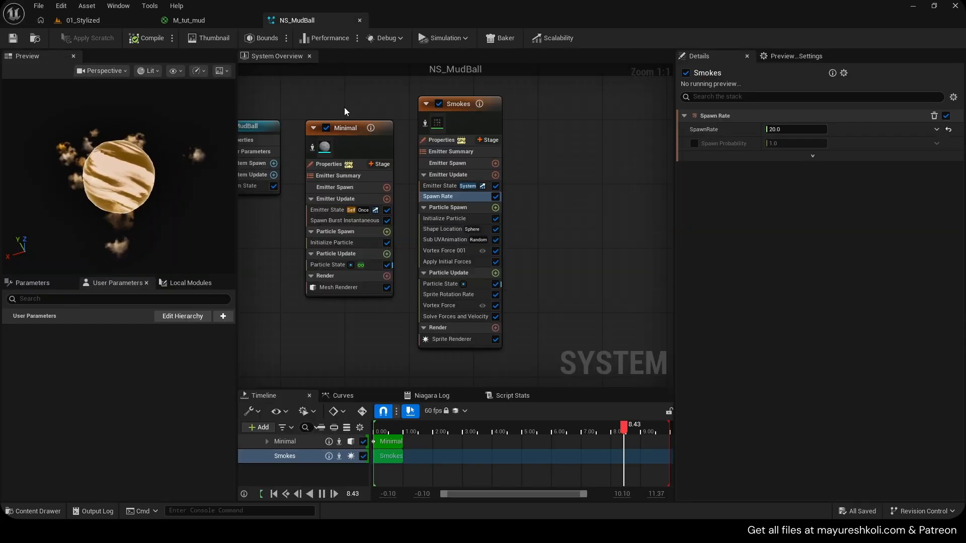
right_drag(502, 186, 333, 194)
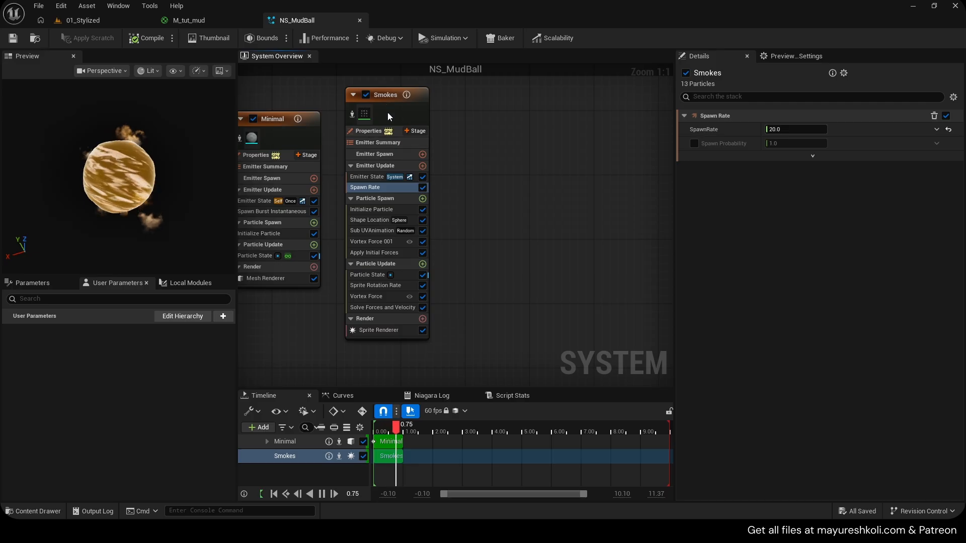
drag(387, 115, 395, 148)
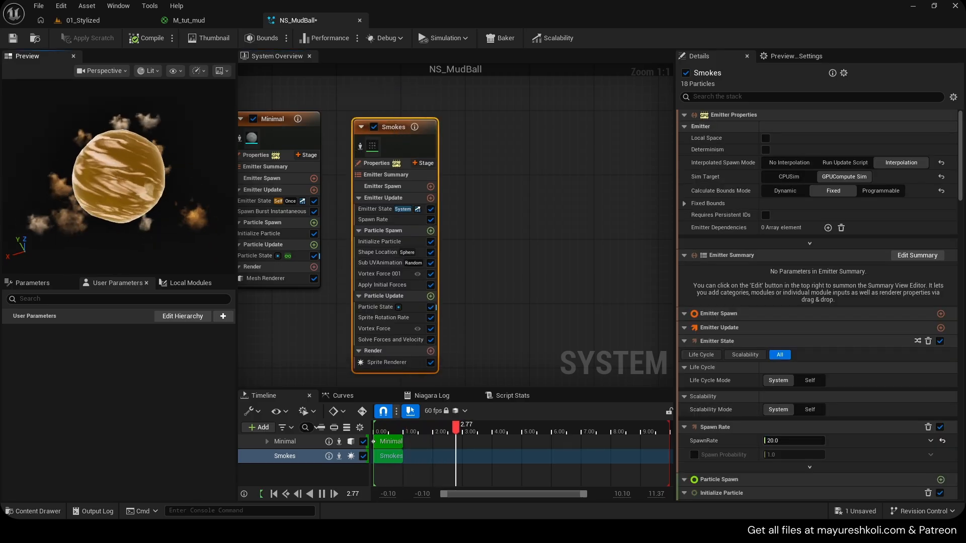
key(ctrl+s)
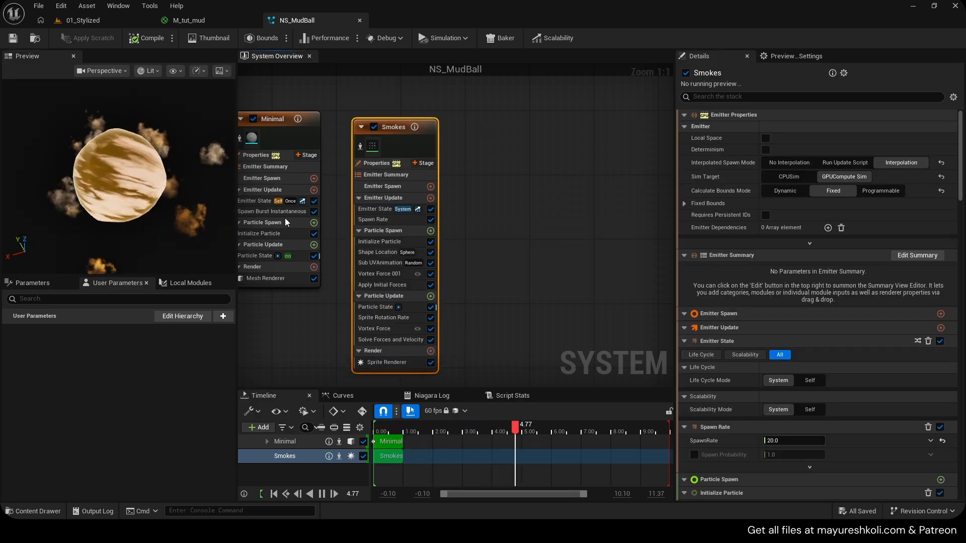
- Add a Scale Color module to Smokes' Particle Update and drive its Scale Alpha with Float from Curve
right_drag(289, 221, 331, 201)
click(473, 277)
text(scale)
click(492, 98)
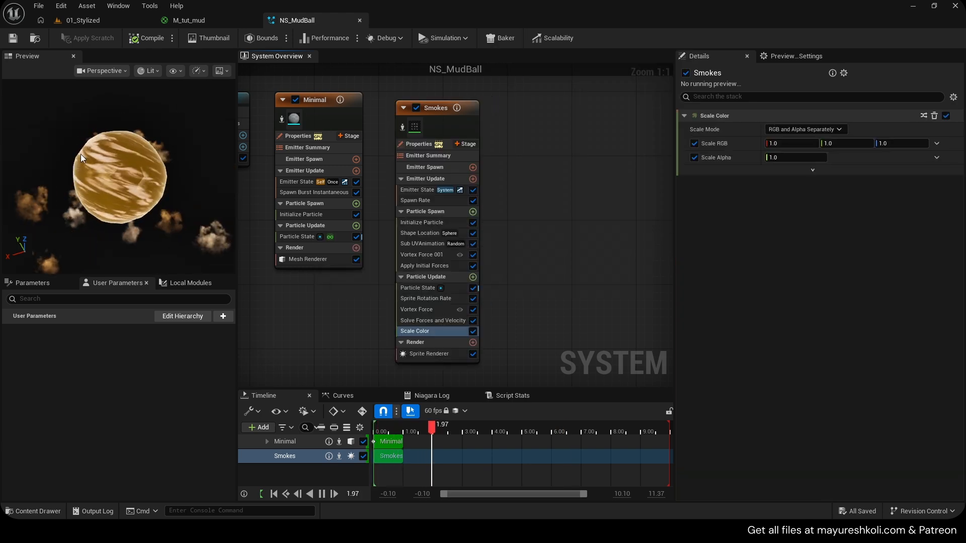
click(935, 157)
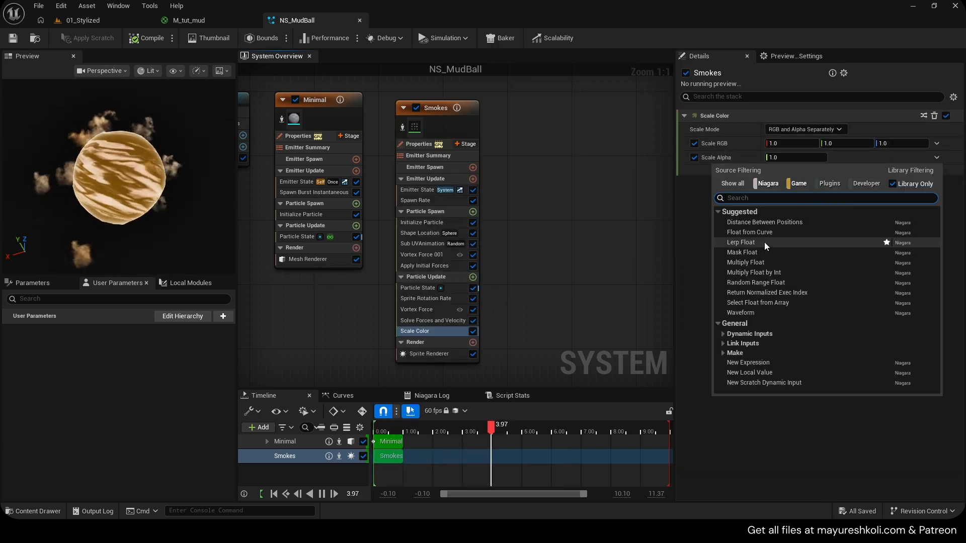
click(750, 232)
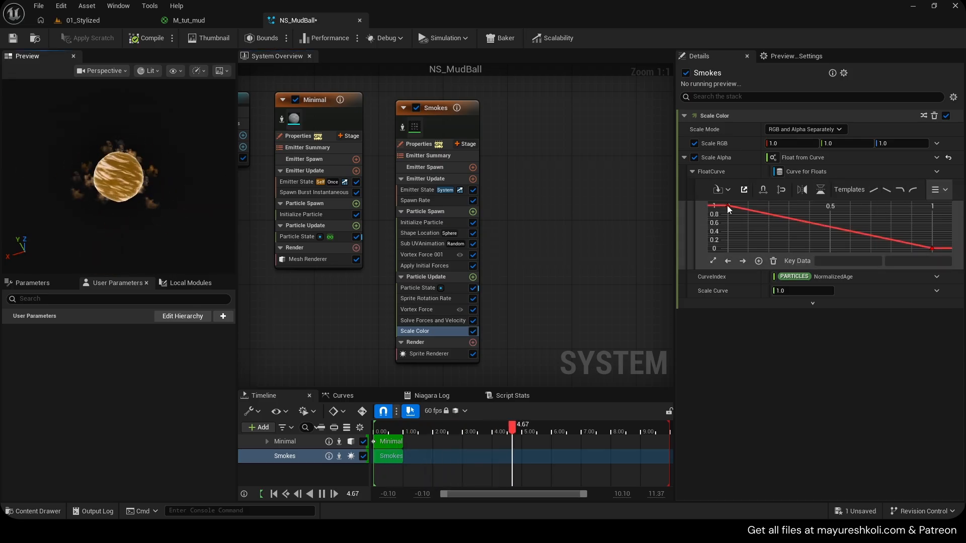
- Open the M_mud_smoke material from the Smokes Sprite Renderer and examine its Opacity Override connection
click(197, 22)
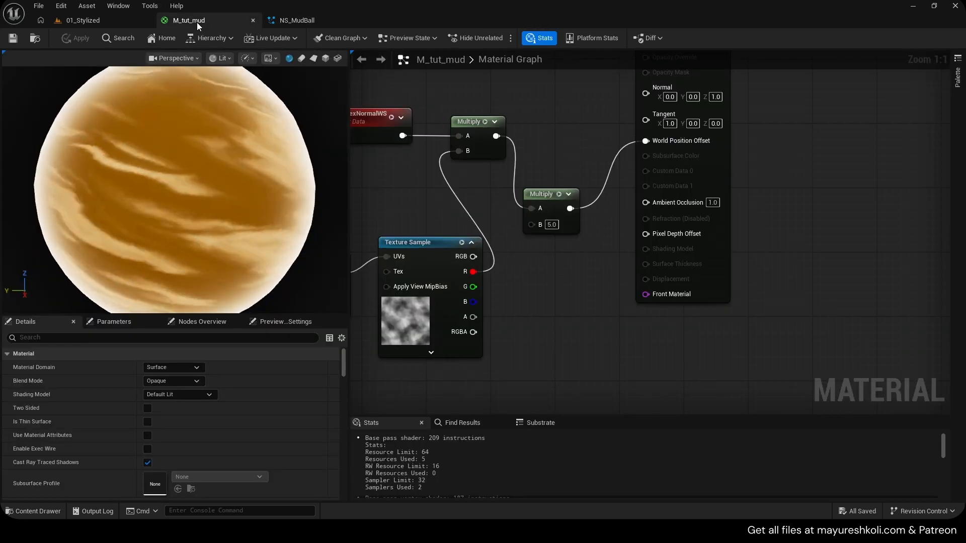
click(274, 21)
click(428, 353)
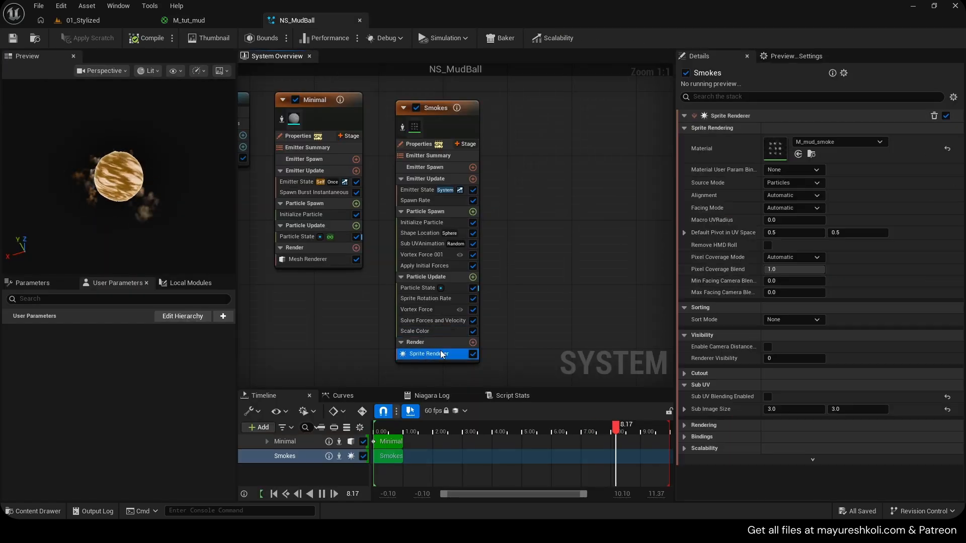
double_click(775, 149)
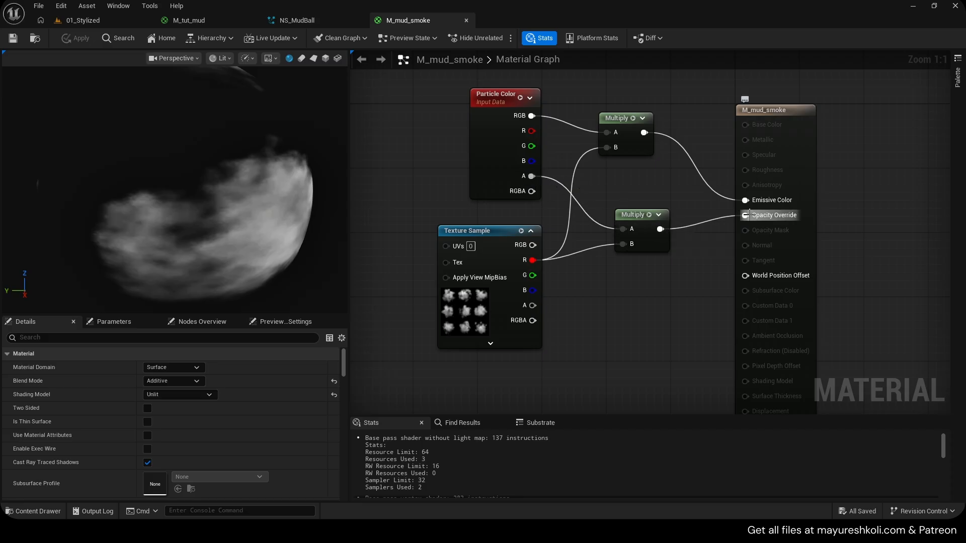
drag(750, 215, 750, 215)
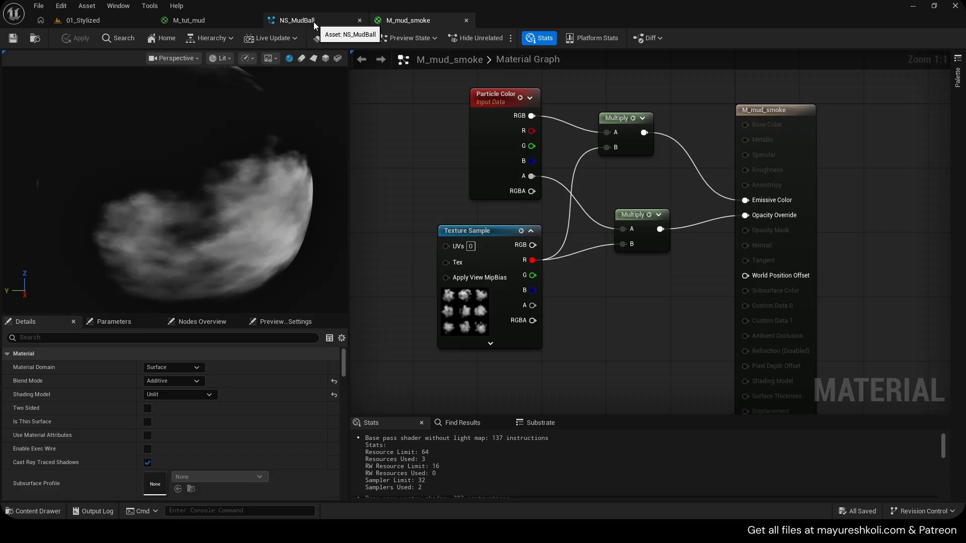
- Apply the curve template that holds at 1 and eases down to 0 to Scale Color's Scale Alpha, and save NS_MudBall
click(313, 22)
click(415, 331)
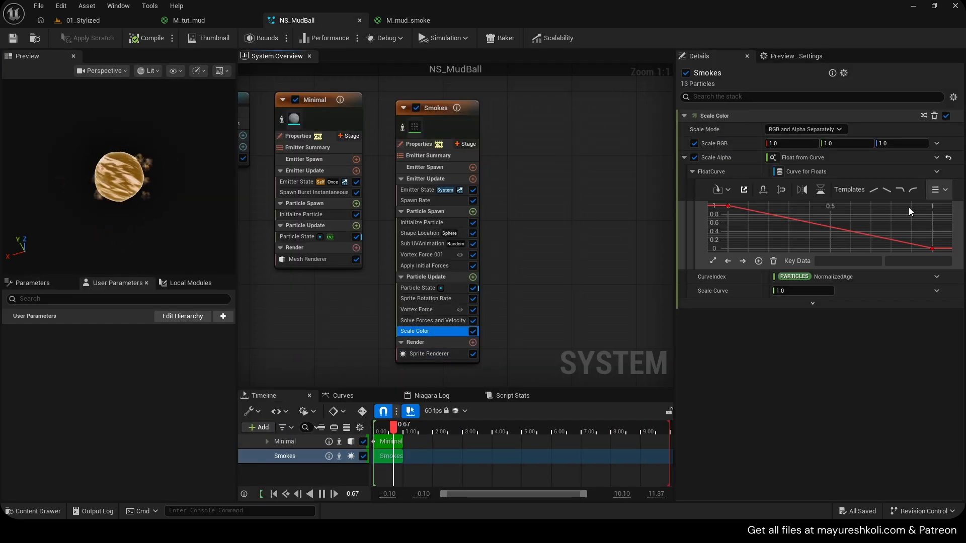
click(899, 190)
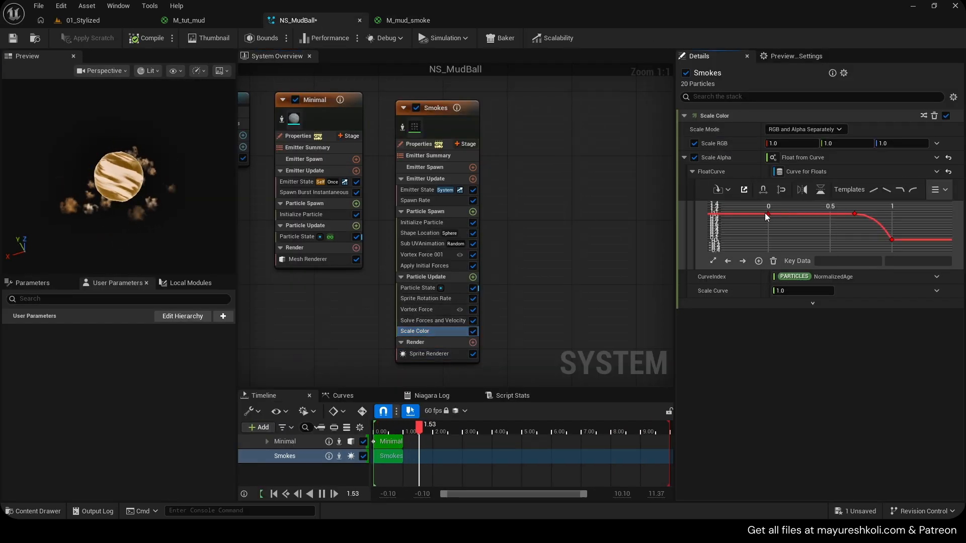
key(ctrl+s)
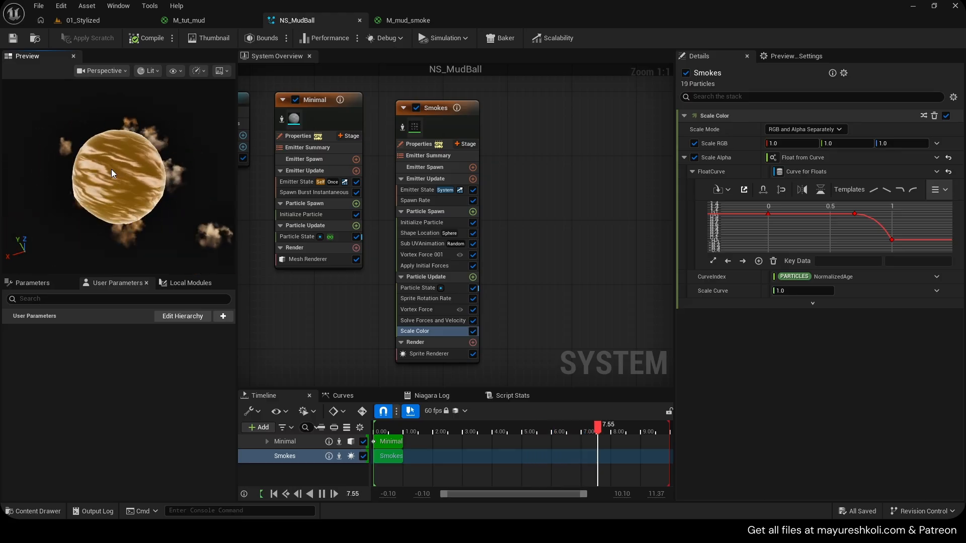
- Switch the M_mud_smoke material preview to a plane
click(432, 21)
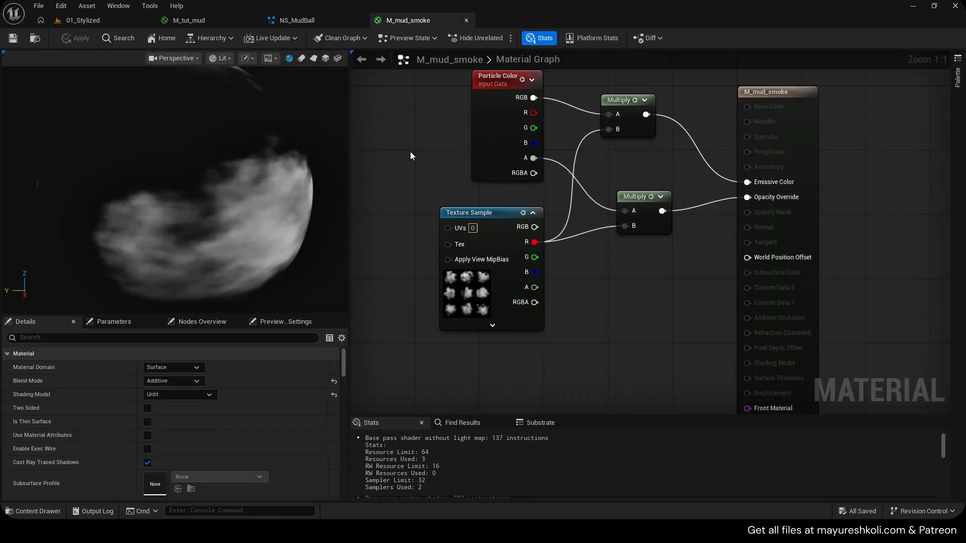
click(314, 58)
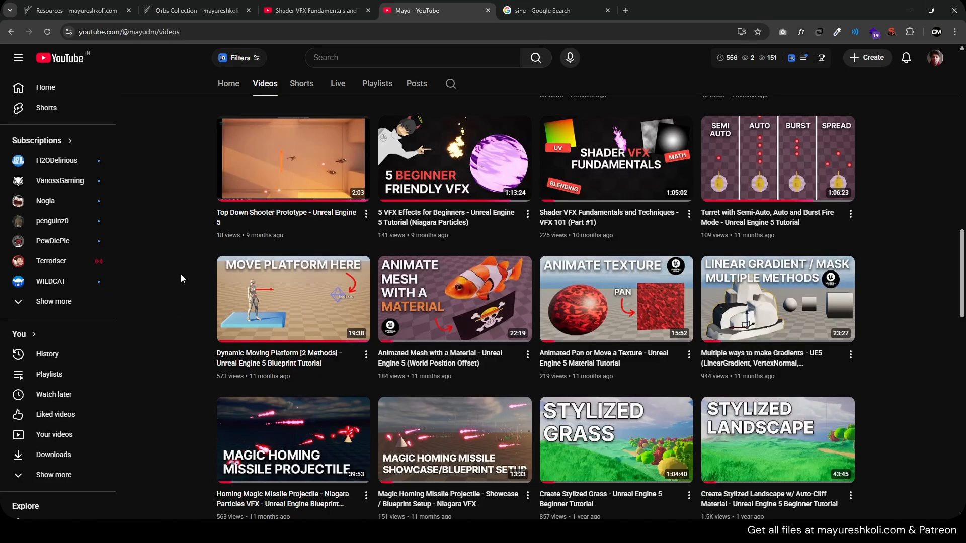
- Switch to the browser and look through the YouTube channel's Unreal Engine tutorial videos
scroll(180, 273, up, 3)
click(309, 9)
click(407, 10)
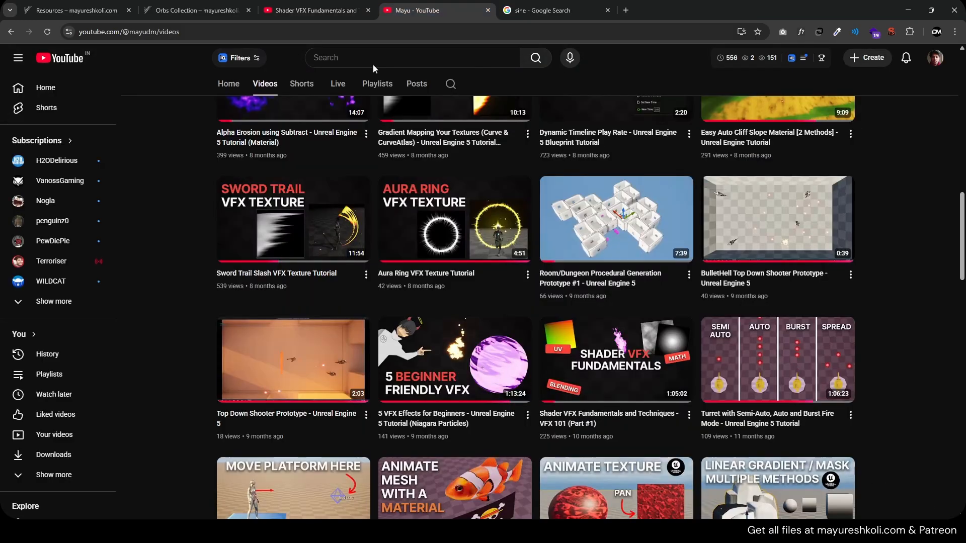
scroll(183, 292, up, 6)
scroll(183, 297, down, 2)
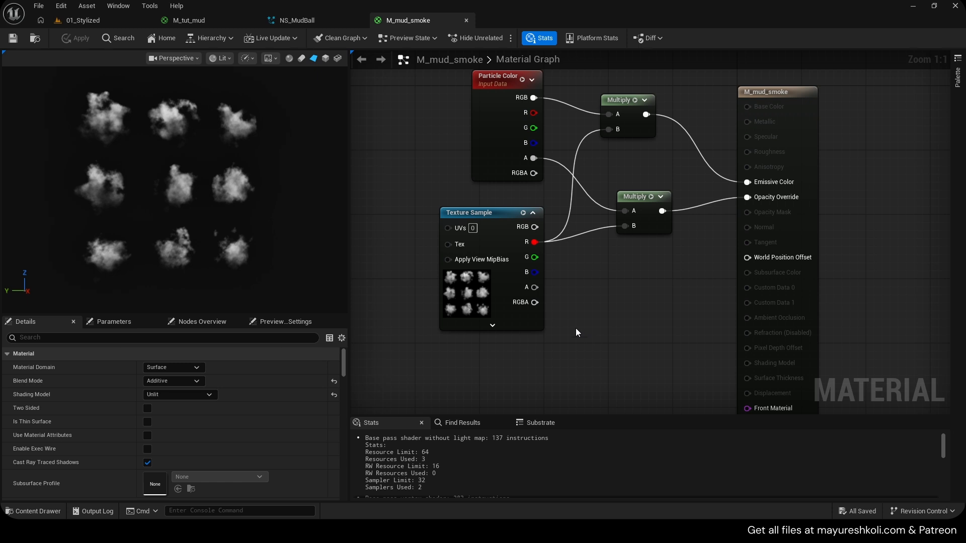
- Open the Smoke_Sprite_Sheet texture from M_mud_smoke's Texture Sample, examine its smoke shapes up close, and close it
click(487, 302)
scroll(179, 437, down, 3)
double_click(158, 448)
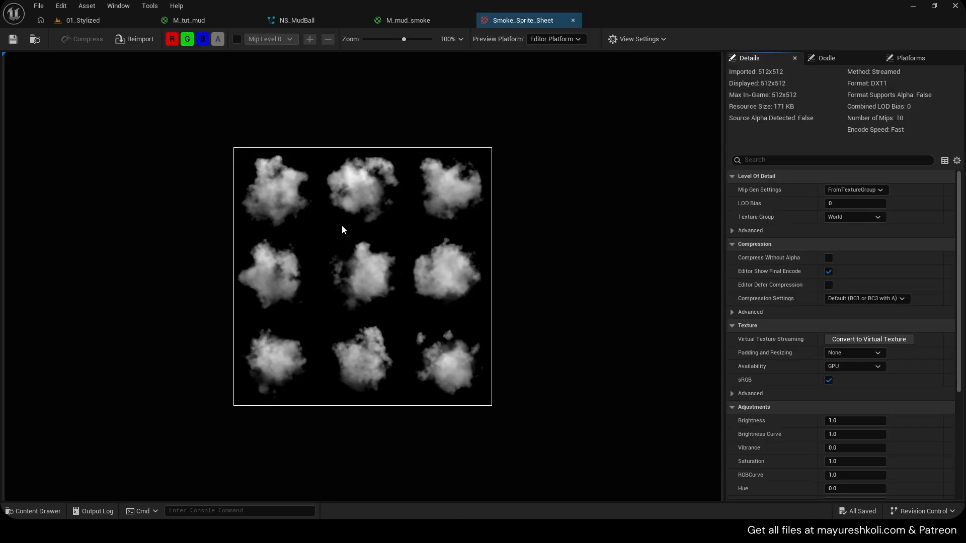
scroll(263, 210, up, 3)
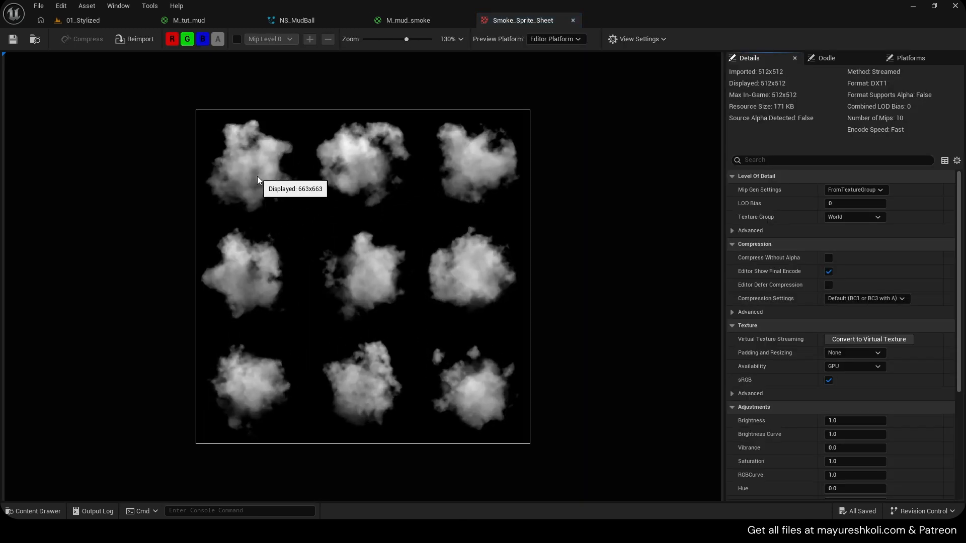
scroll(258, 177, up, 1)
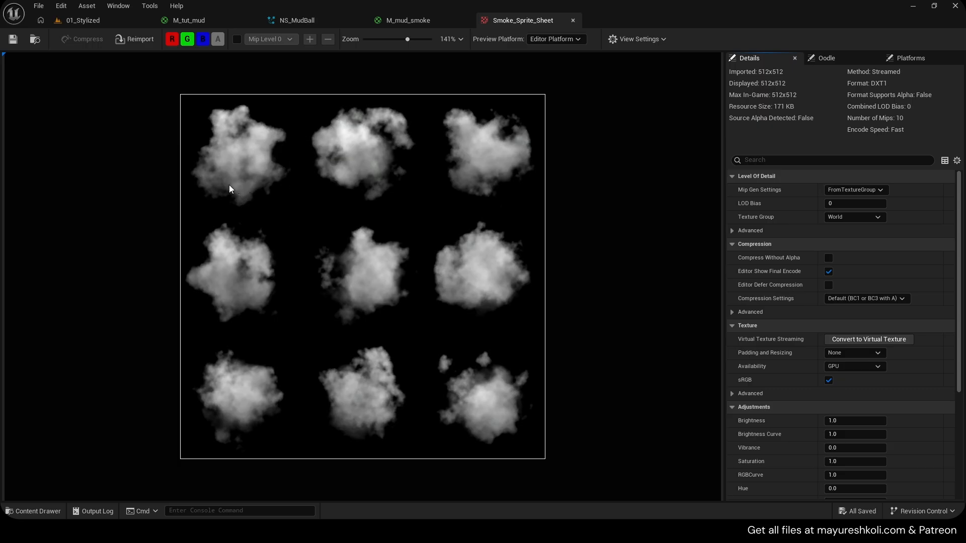
click(573, 20)
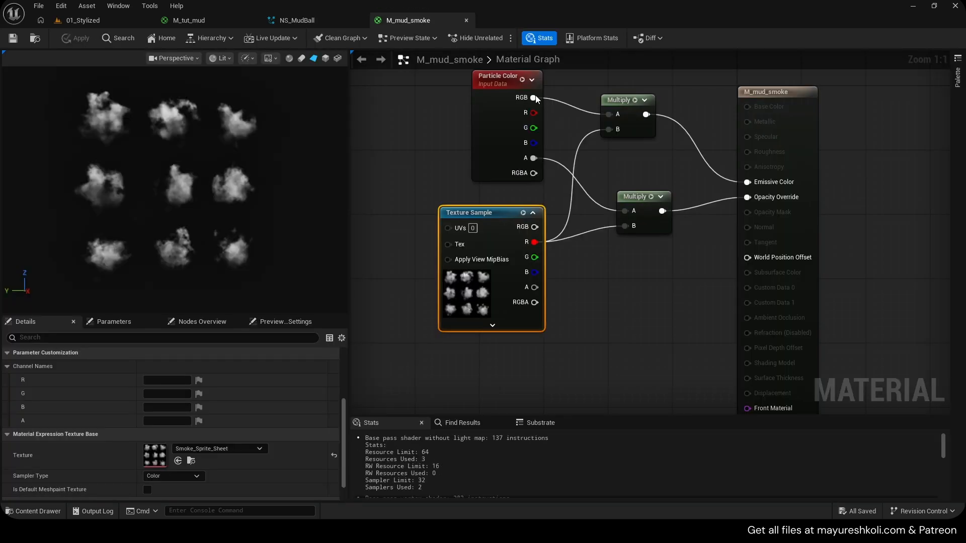
- Move the Texture Sample aside, connect its R output to a new Subtract node's A input, and preview the Subtract node
drag(500, 231, 446, 252)
key(space)
drag(478, 282, 539, 282)
text(-)
key(Return)
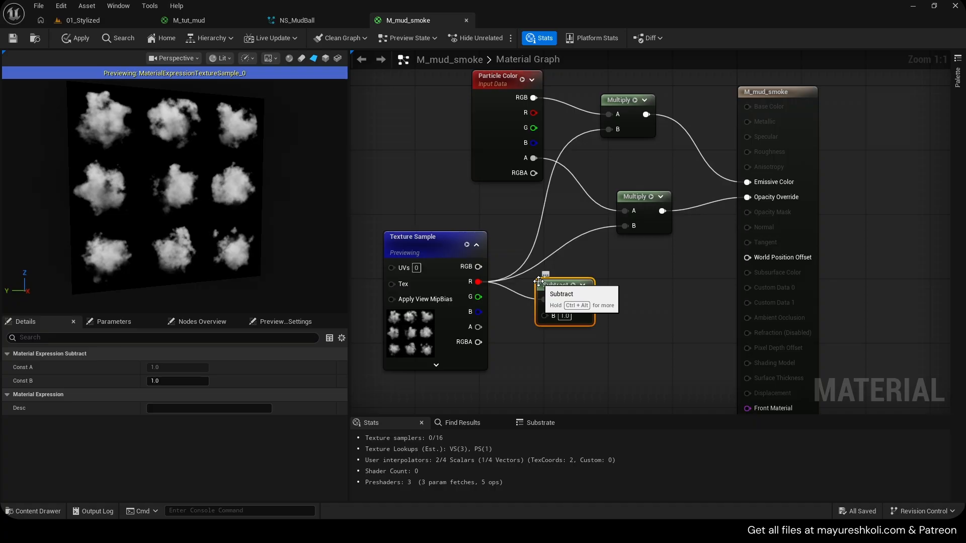
click(574, 286)
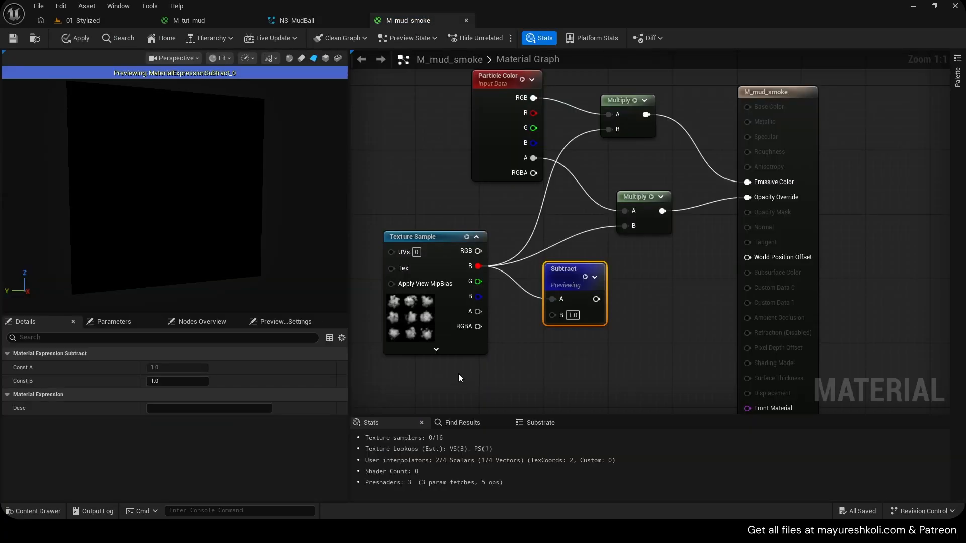
click(442, 342)
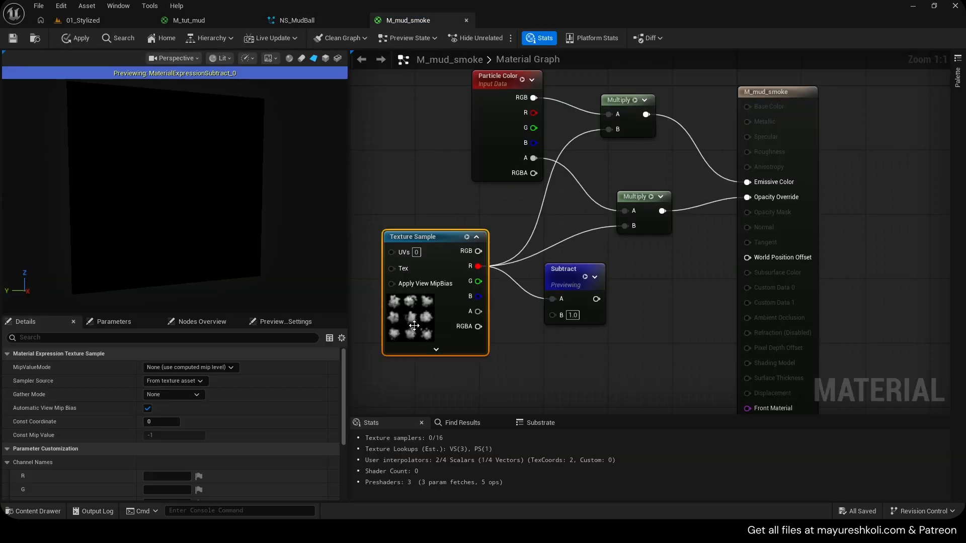
- Open the Smoke_Sprite_Sheet texture from the Texture Sample, examine its smoke shapes, and return to the M_mud_smoke material
scroll(179, 432, down, 5)
double_click(156, 464)
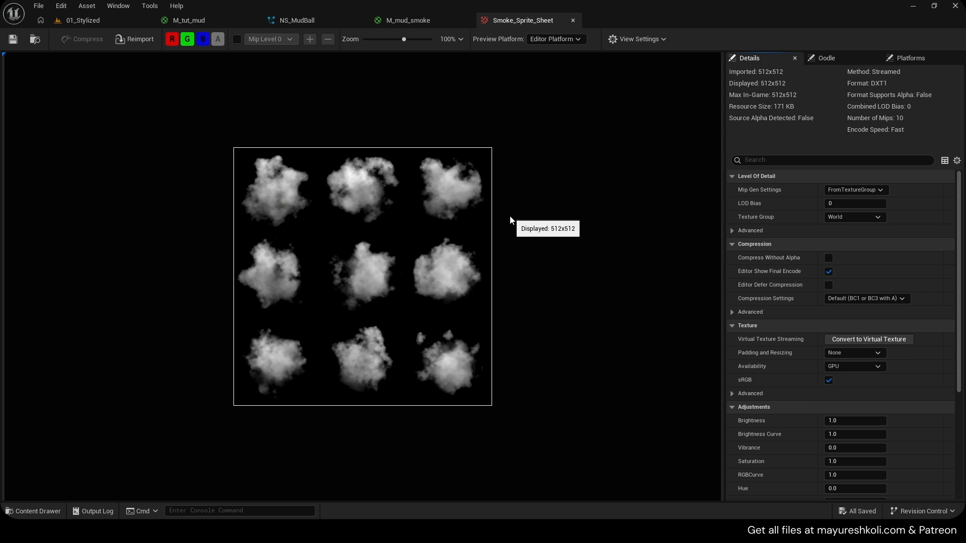
click(408, 20)
- Try 0.1 and 0.2 as the Subtract node's B value while viewing the preview plane, and settle on 0.5
text(0.1)
click(654, 317)
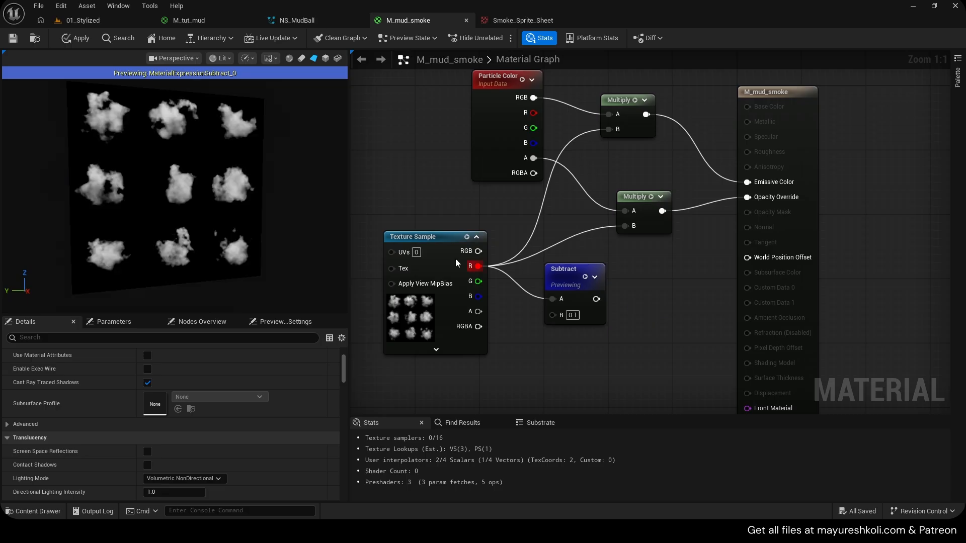
mouse_move(212, 196)
mouse_down()
mouse_move(241, 191)
mouse_move(219, 188)
mouse_up()
right_drag(219, 189, 223, 201)
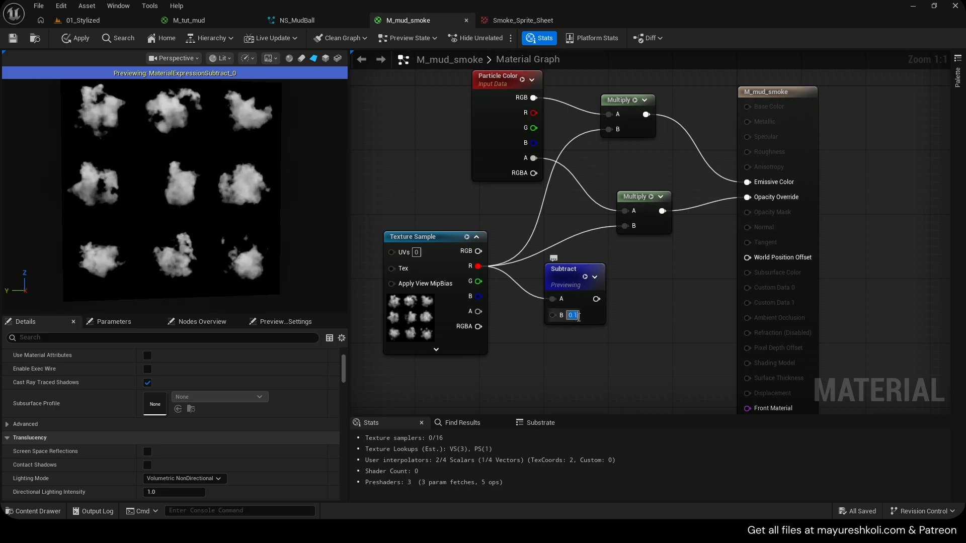
text(0.2)
key(Return)
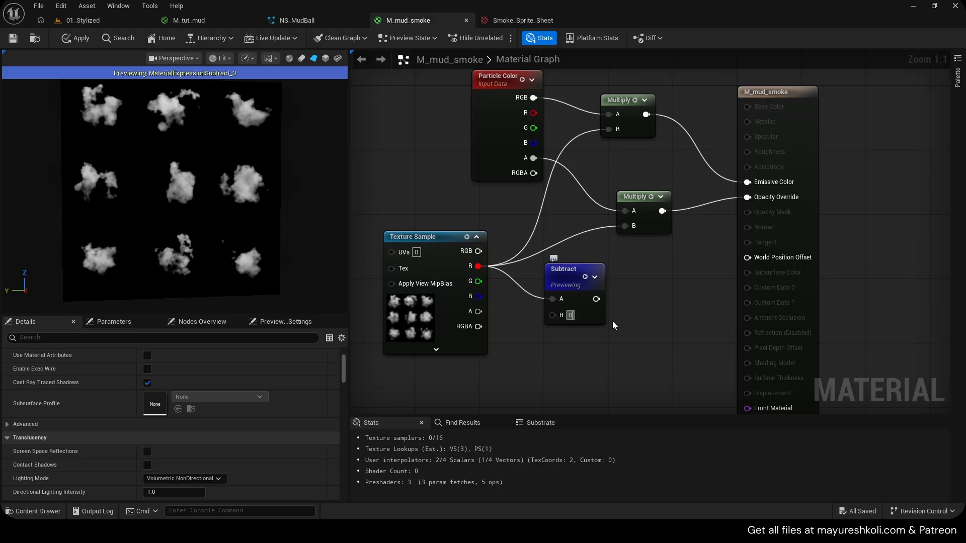
text(.5)
key(Return)
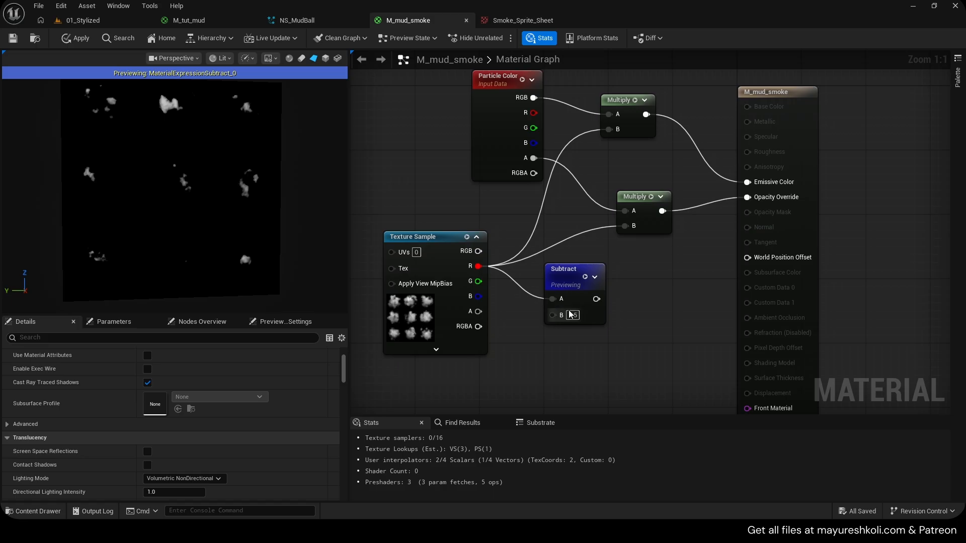
- Try a Saturate node on the Subtract output, delete it again, and save the material
drag(571, 285, 647, 289)
text(sat)
click(649, 374)
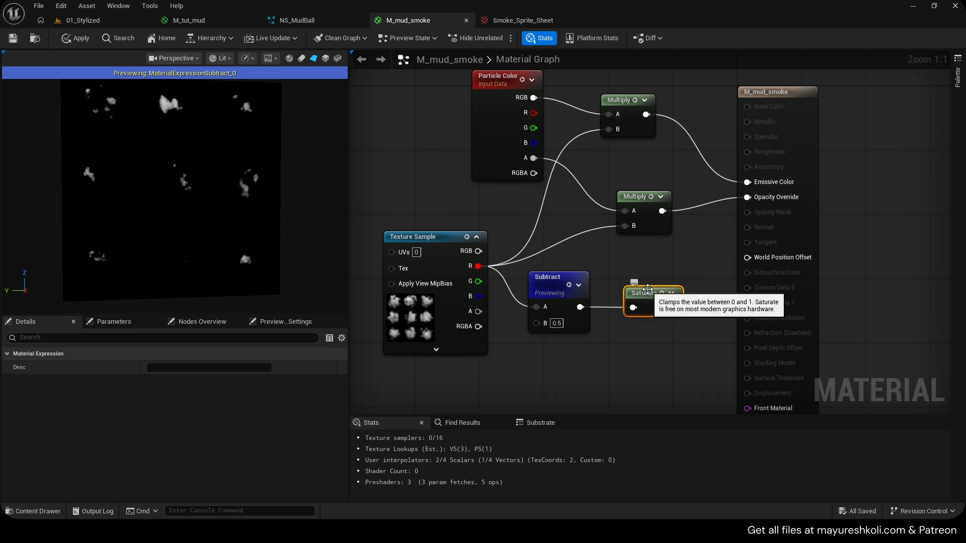
drag(613, 269, 710, 327)
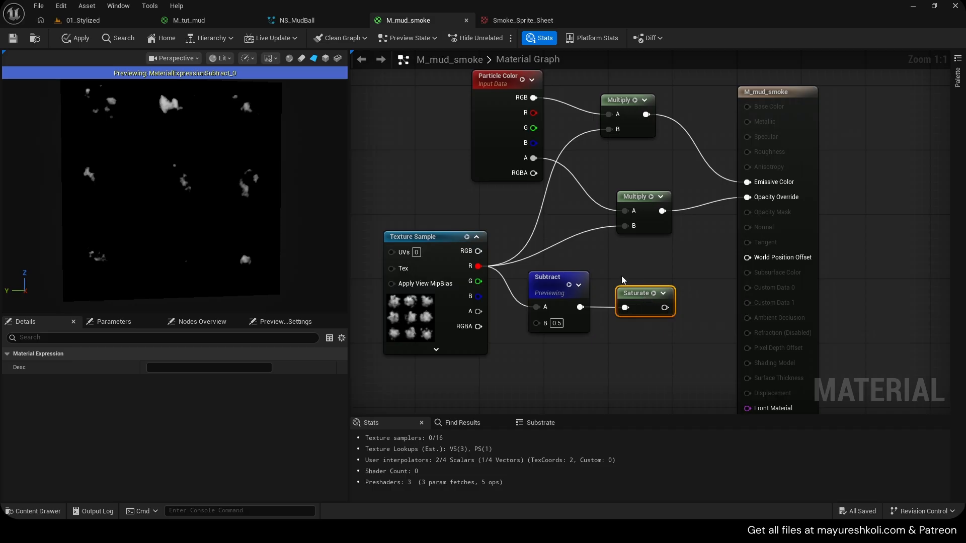
key(Delete)
right_drag(612, 271, 651, 260)
key(ctrl+s)
- Add a Time node below the Texture Sample, connect it to Subtract's B input, and save the material
click(541, 276)
right_drag(531, 311, 616, 282)
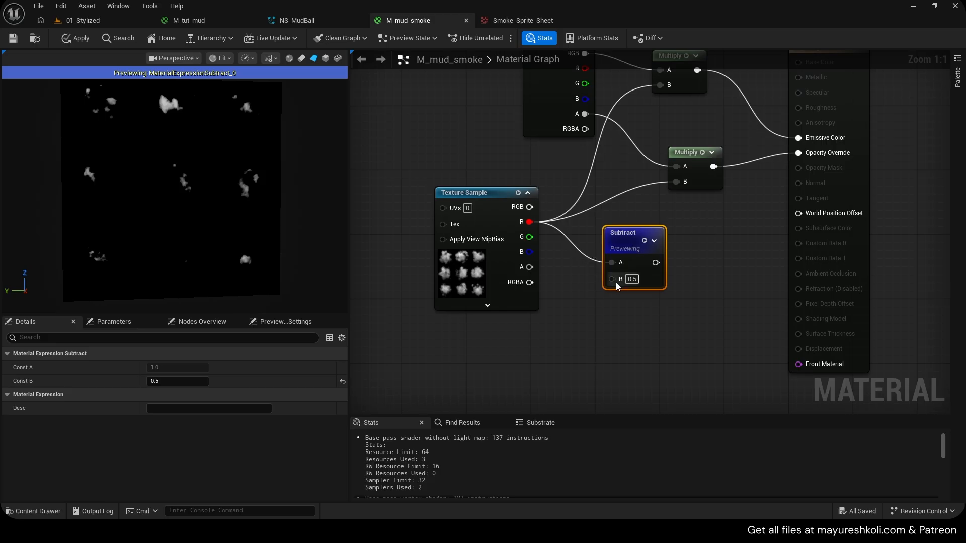
right_drag(539, 341, 552, 309)
right_click(552, 309)
text(time)
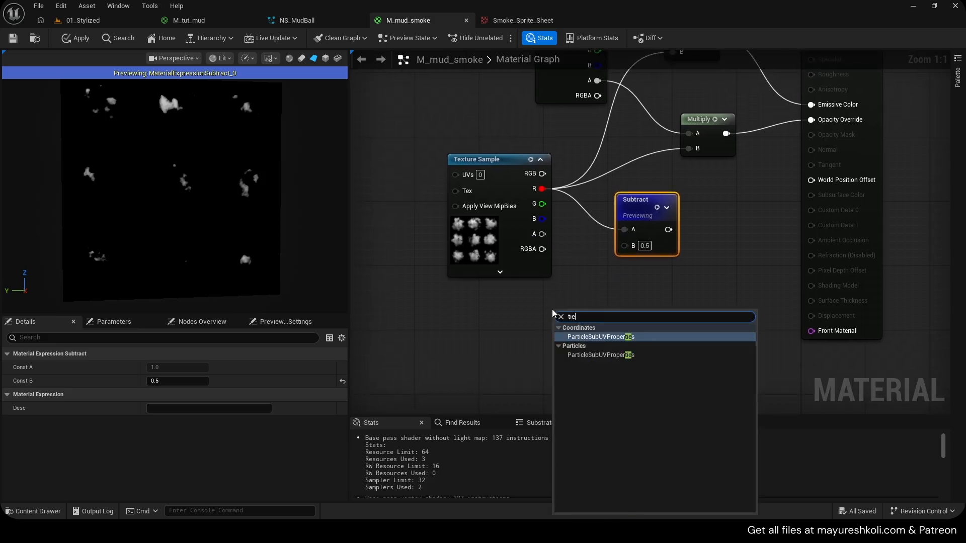
key(Return)
drag(552, 309, 472, 302)
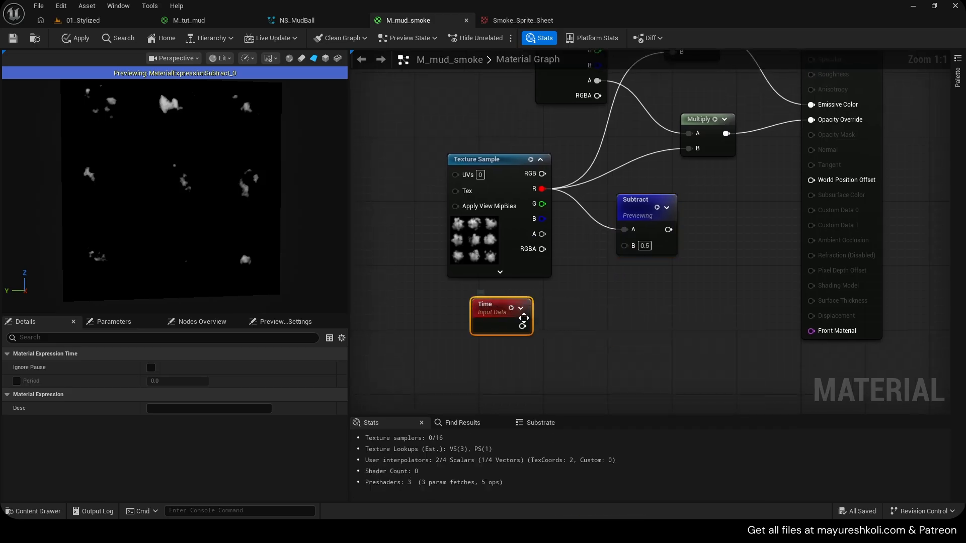
drag(522, 326, 624, 245)
right_drag(608, 301, 554, 308)
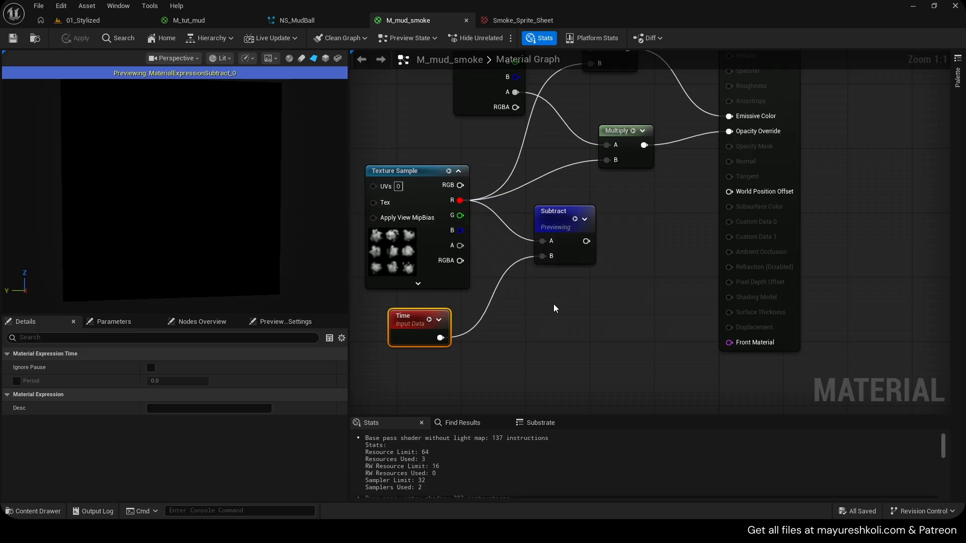
drag(413, 325, 420, 324)
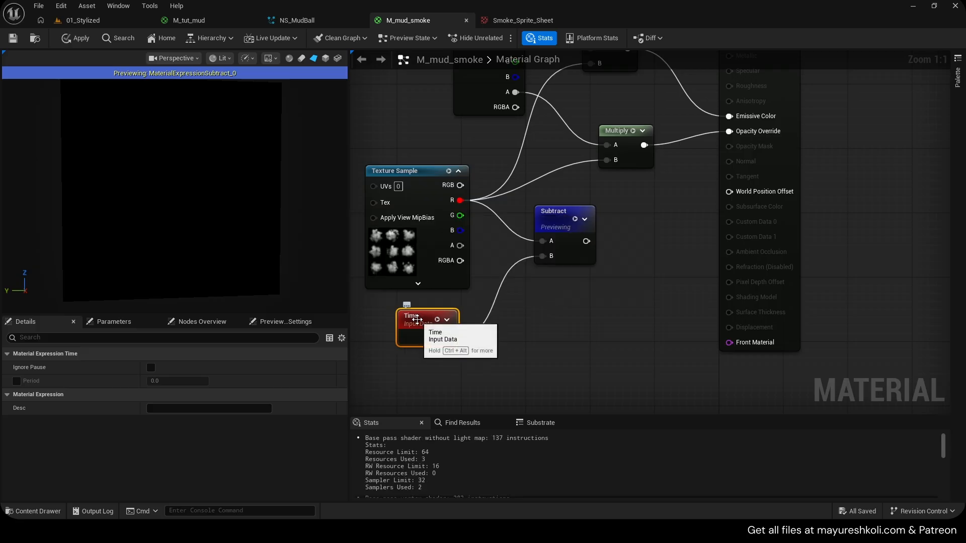
key(ctrl+s)
right_drag(553, 326, 555, 298)
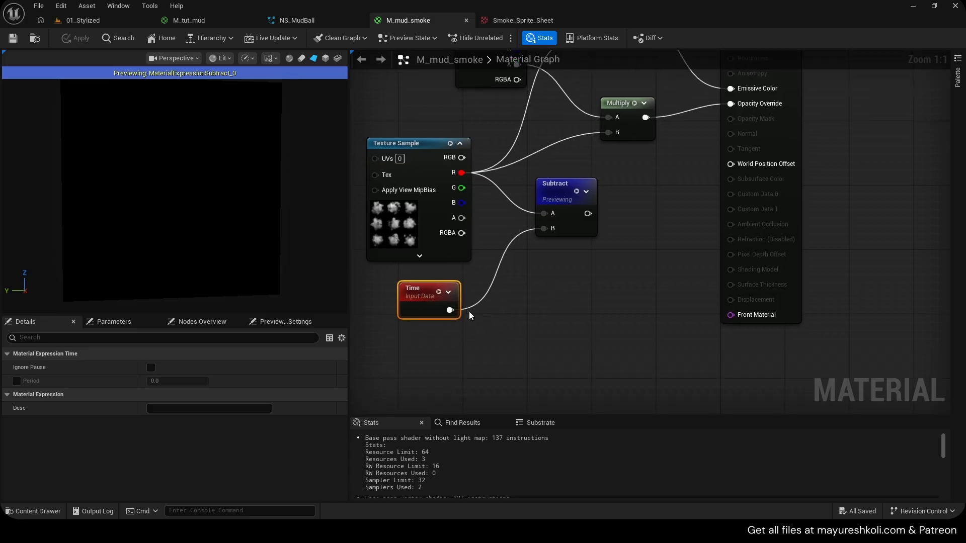
drag(451, 310, 508, 305)
text(frac)
click(516, 330)
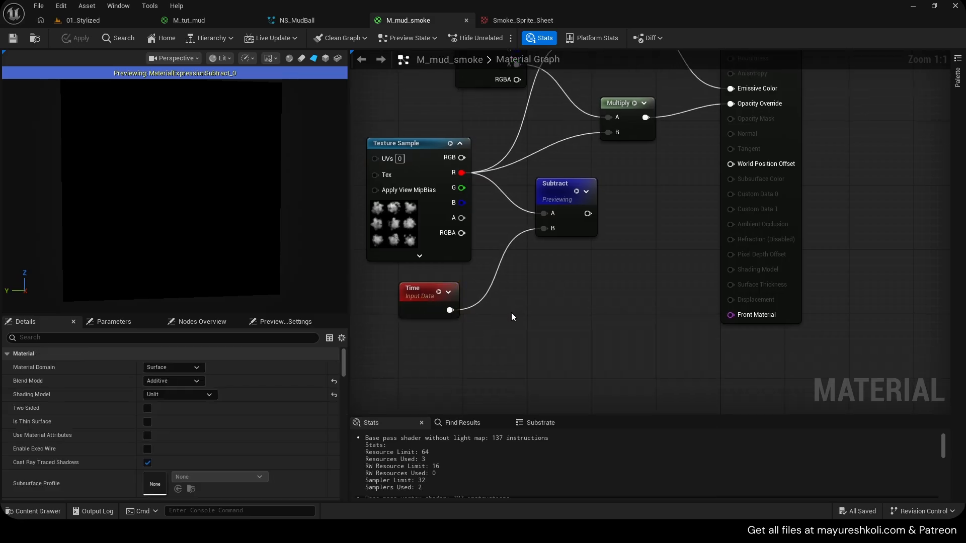
- Add a DebugScalarValues node and connect the Time output to its Number input
right_click(527, 305)
text(scale deb)
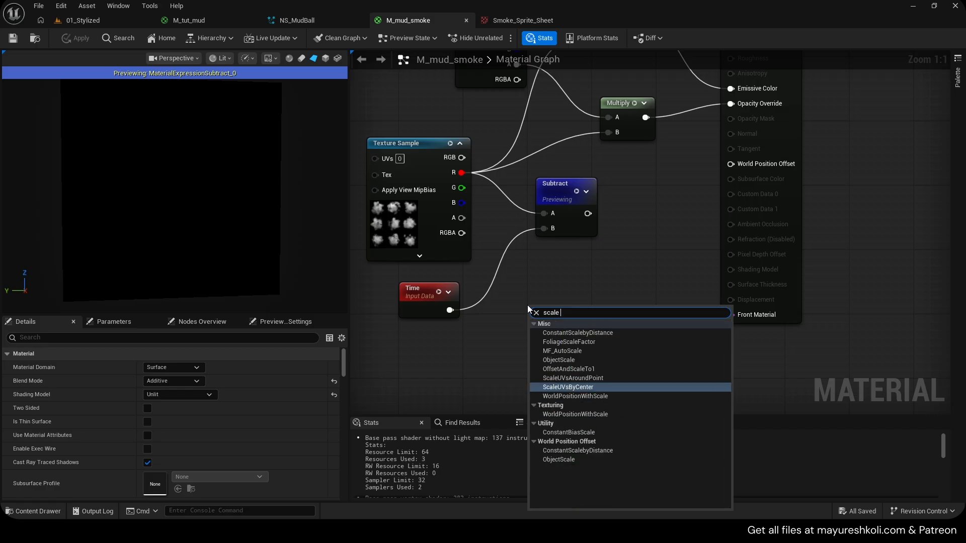
key(BackSpace)
key(BackSpace)
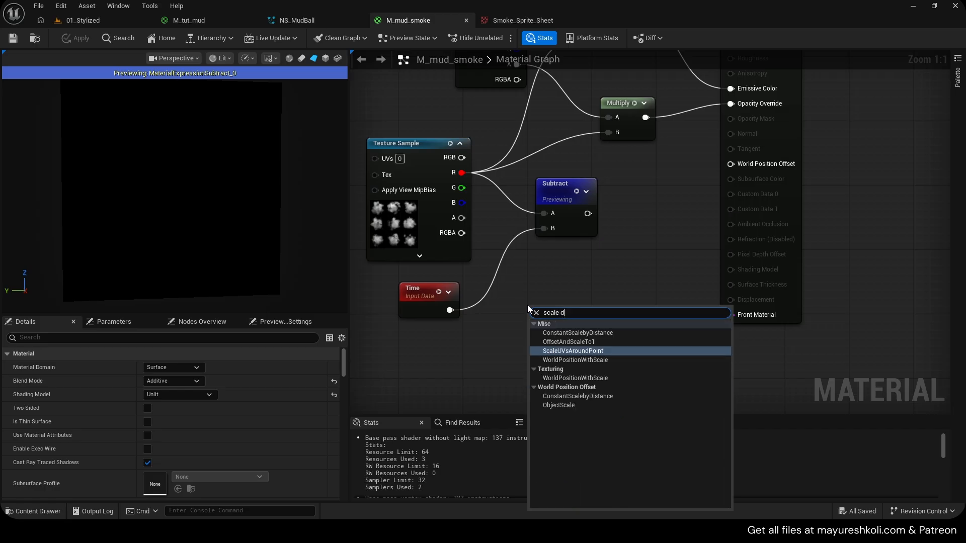
key(BackSpace)
key(BackSpace)
key(BackSpace)
key(BackSpace)
key(BackSpace)
key(BackSpace)
key(BackSpace)
text(debug scala)
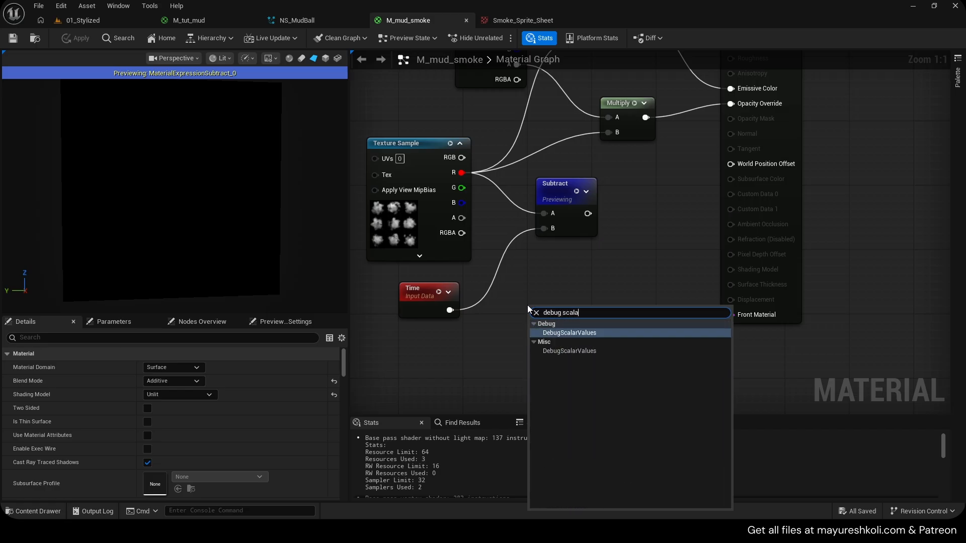
key(Return)
drag(449, 310, 547, 321)
drag(580, 305, 531, 288)
right_drag(532, 288, 484, 327)
- Display the DebugScalarValues result through Emissive Color, with Opacity Override disconnected and the Subtract preview stopped, and save
drag(623, 342, 697, 145)
alt+click(696, 145)
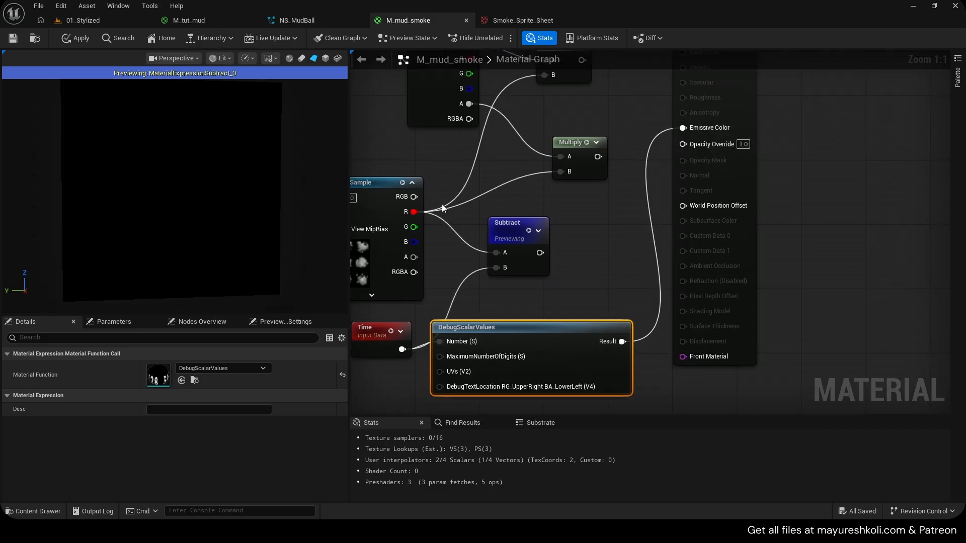
right_drag(547, 282, 589, 269)
click(570, 217)
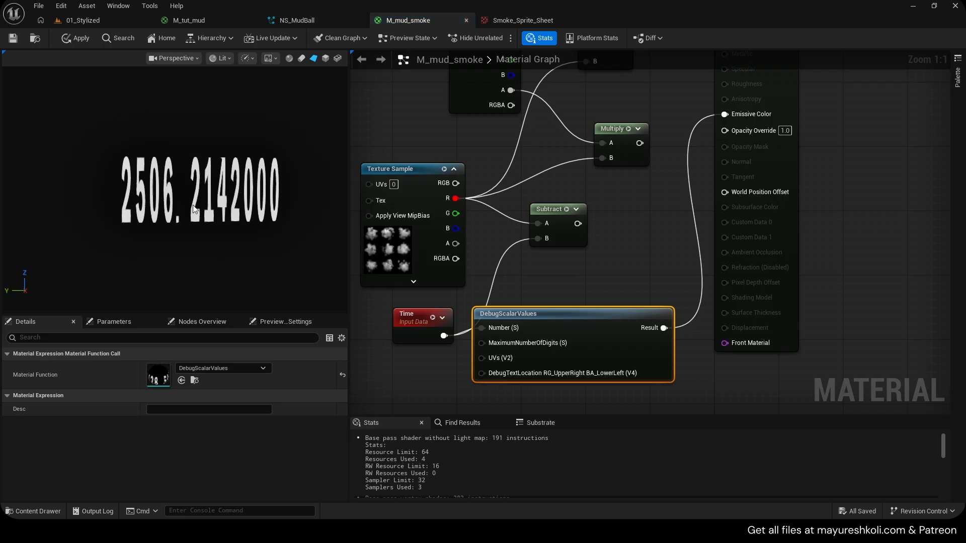
key(ctrl+s)
- Move the Time node aside and insert a Frac node between Time and DebugScalarValues' Number input
drag(416, 320, 368, 314)
right_drag(577, 278, 753, 241)
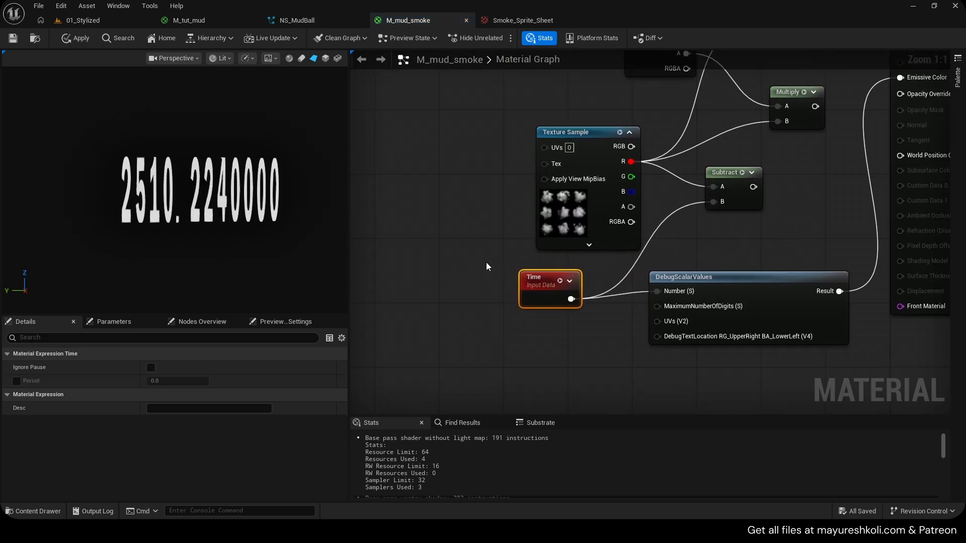
drag(534, 276, 518, 269)
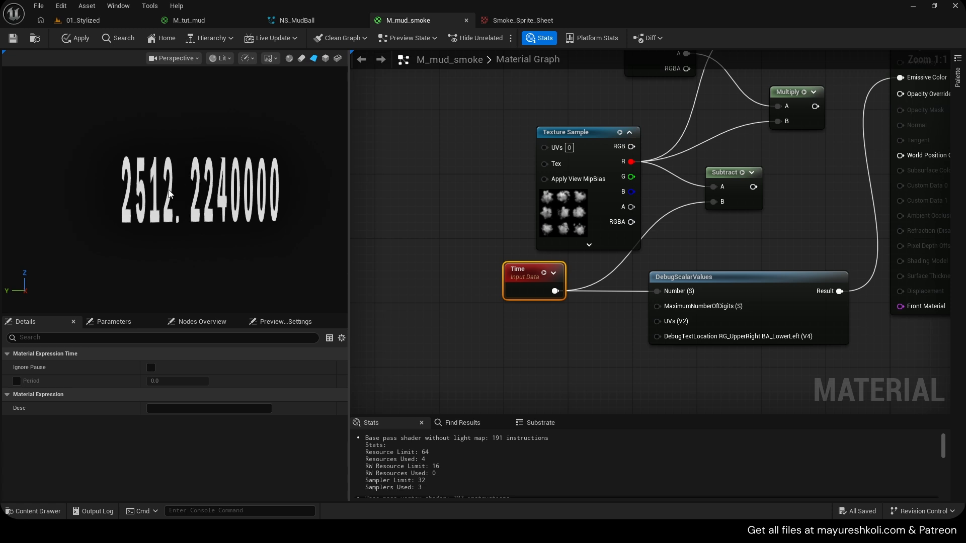
drag(523, 274, 657, 290)
text(frac)
click(571, 142)
drag(562, 324, 586, 293)
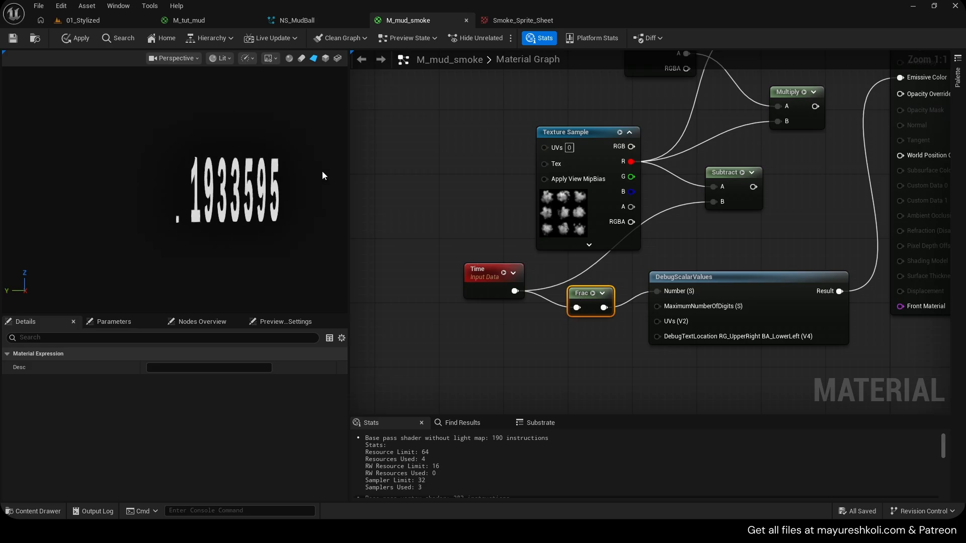
- Delete the DebugScalarValues node, connect the Frac output to Subtract's B input, and save the material
click(720, 298)
key(Delete)
drag(603, 308, 713, 201)
right_drag(713, 202, 723, 184)
key(ctrl+s)
- Preview the Subtract node and straighten the connection between the Time and Frac nodes
click(602, 238)
drag(584, 348, 460, 276)
key(q)
drag(536, 285, 455, 292)
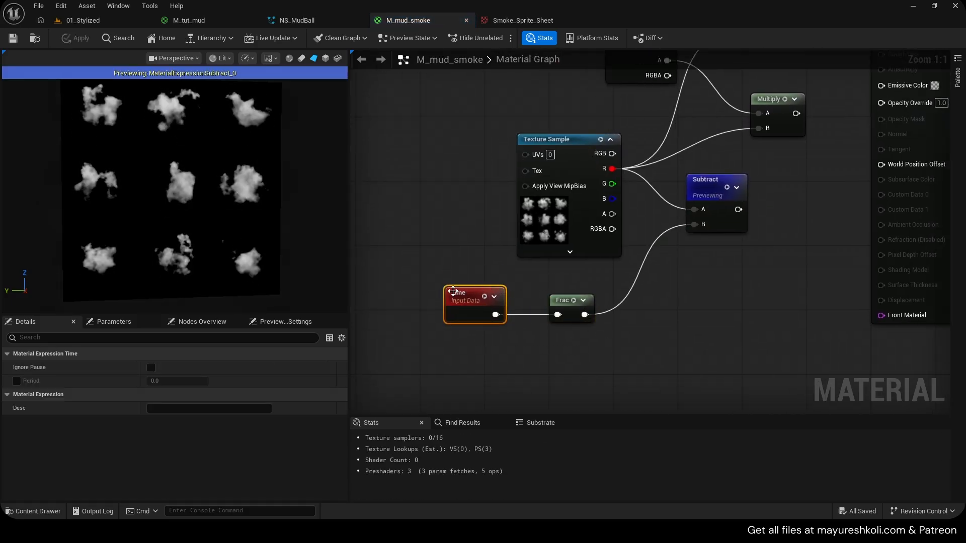
- Delete the Time and Frac nodes feeding Subtract's B input
drag(578, 343, 505, 306)
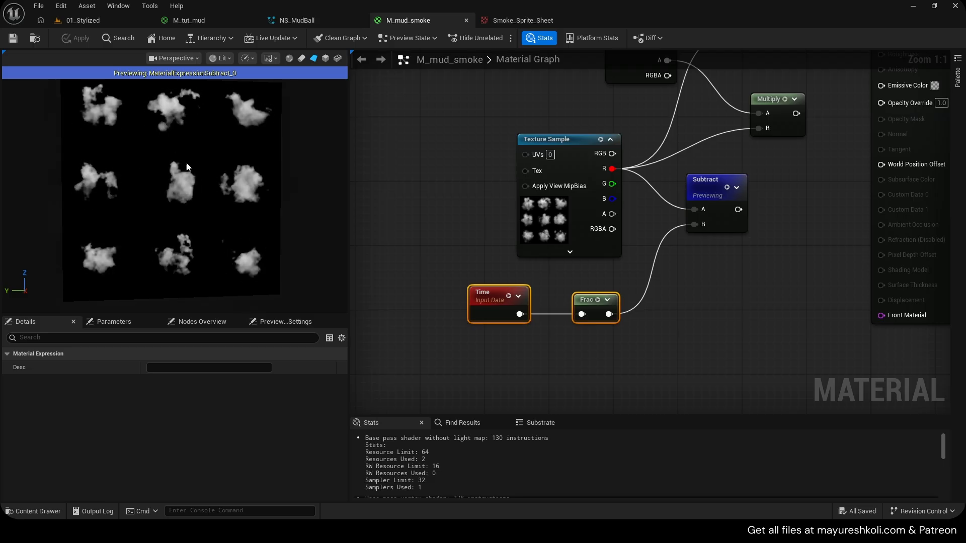
key(Delete)
right_drag(657, 278, 530, 333)
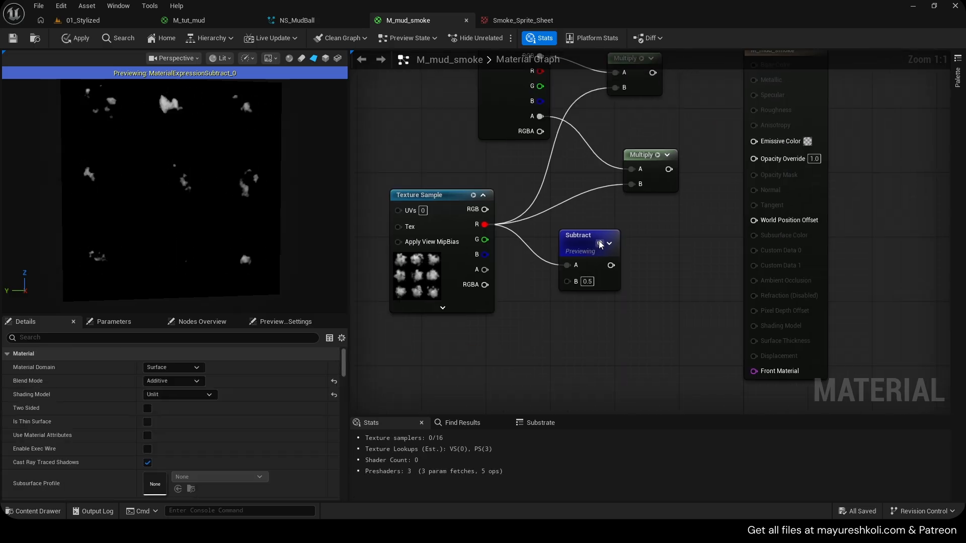
- Stop previewing Subtract and connect its output to the B input of the opacity Multiply node
click(599, 243)
key(ctrl+s)
right_drag(663, 207, 607, 285)
drag(551, 329, 608, 241)
- Reconnect the two Multiply outputs to Opacity Override and Emissive Color, tidy the Subtract node's position, and save the material
drag(636, 248, 697, 237)
drag(596, 152, 698, 220)
right_drag(517, 320, 670, 294)
key(ctrl+s)
drag(674, 284, 661, 285)
right_drag(662, 285, 685, 239)
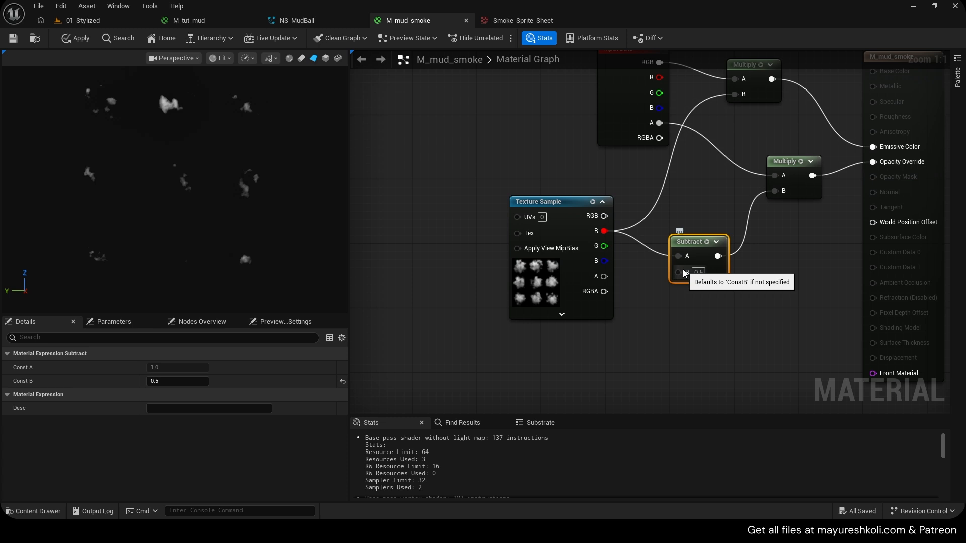
right_drag(634, 282, 630, 271)
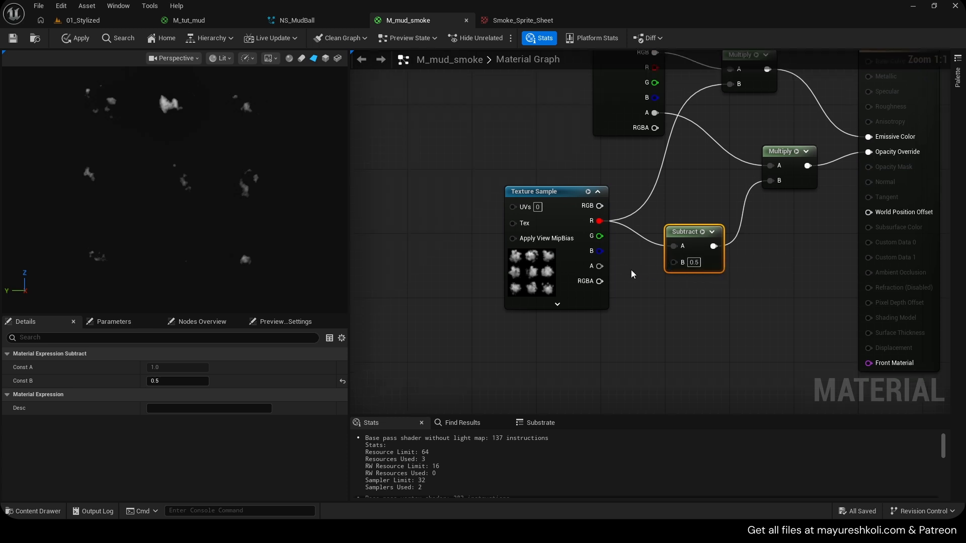
key(ctrl+s)
- Add a DynamicParameter node to the graph below the Texture Sample
right_drag(635, 316, 644, 233)
right_click(518, 274)
text(dyn)
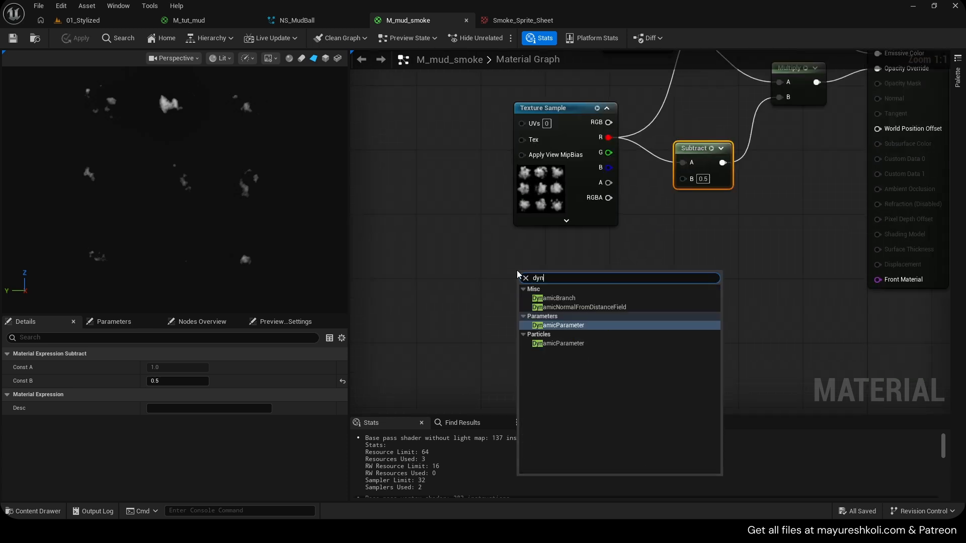
key(Return)
drag(564, 273, 563, 262)
drag(507, 238, 693, 404)
right_drag(683, 269, 661, 212)
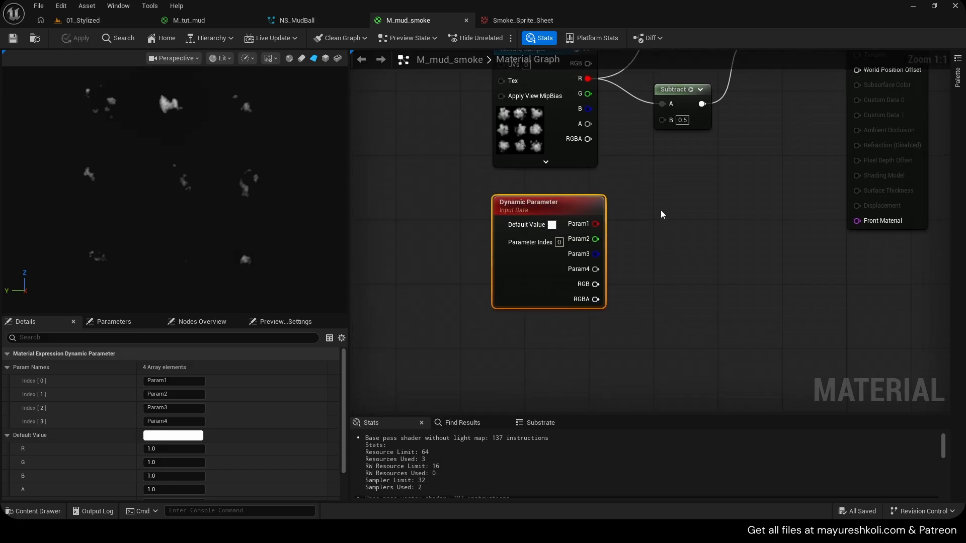
- Add four scalar parameter nodes beside the Dynamic Parameter for comparison
key(s)
click(662, 202)
click(662, 280)
right_drag(677, 263, 653, 238)
key(s)
click(654, 238)
key(s)
click(653, 289)
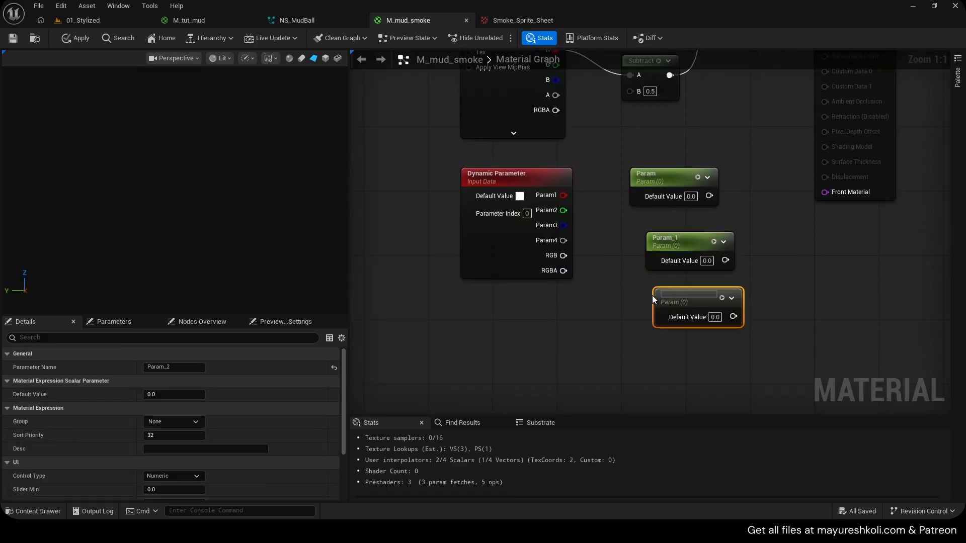
right_drag(653, 289, 612, 242)
key(s)
click(622, 309)
- Move the four scalar parameters alongside the Dynamic Parameter and delete them
drag(562, 130, 633, 295)
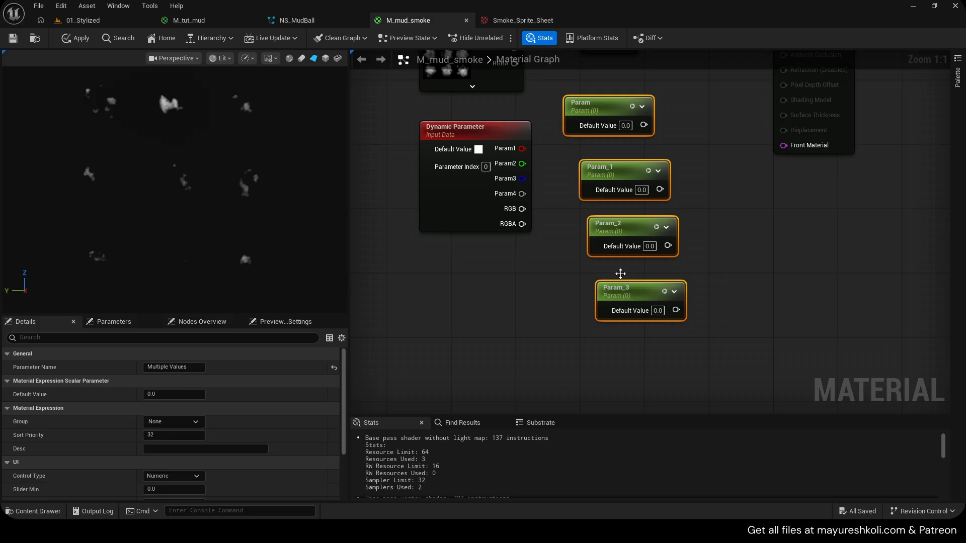
right_drag(621, 273, 660, 333)
drag(562, 207, 598, 209)
drag(562, 238, 591, 247)
drag(592, 148, 738, 397)
key(Delete)
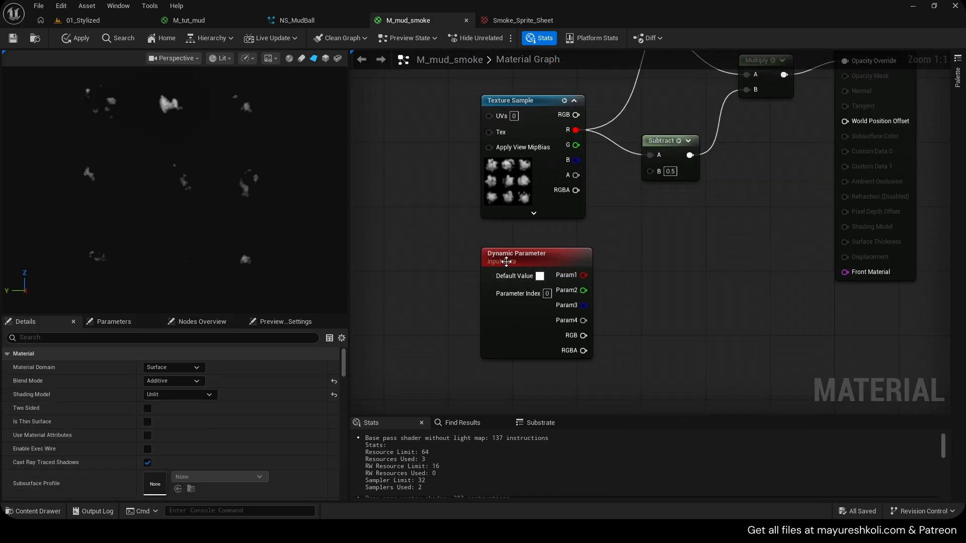
- Save the material and connect the Dynamic Parameter's Param1 output to Subtract's B input
scroll(674, 302, down, 4)
key(ctrl+s)
scroll(639, 207, up, 4)
right_drag(540, 281, 530, 129)
right_drag(535, 312, 526, 174)
drag(515, 199, 590, 332)
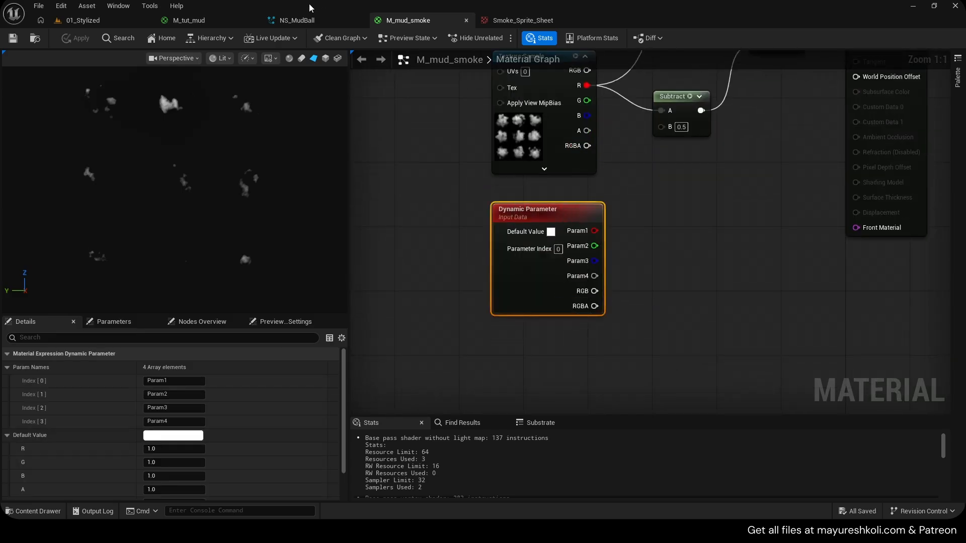
right_drag(595, 231, 576, 277)
drag(576, 278, 653, 177)
drag(526, 261, 518, 261)
- Rename the Dynamic Parameter node's first parameter, Param1, to Corrosion
scroll(164, 382, down, 1)
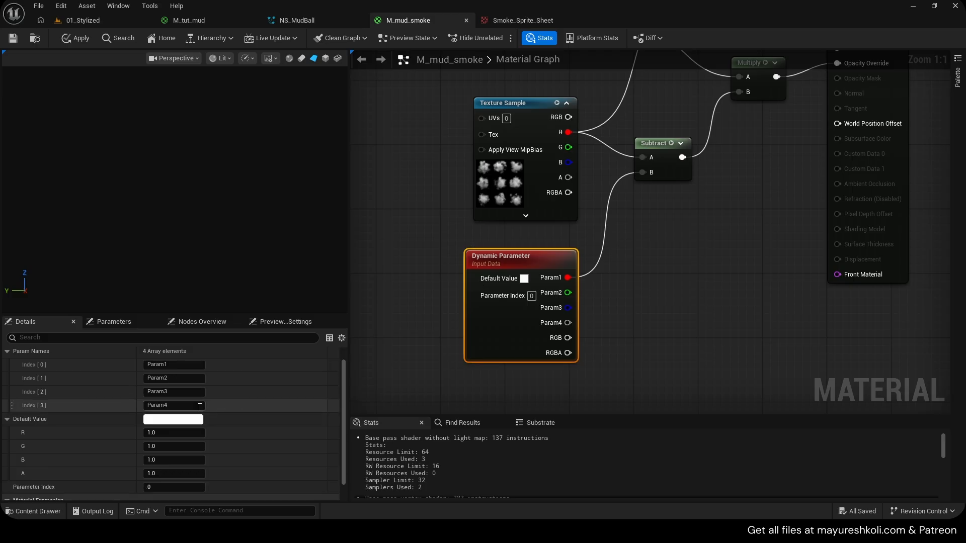
click(164, 366)
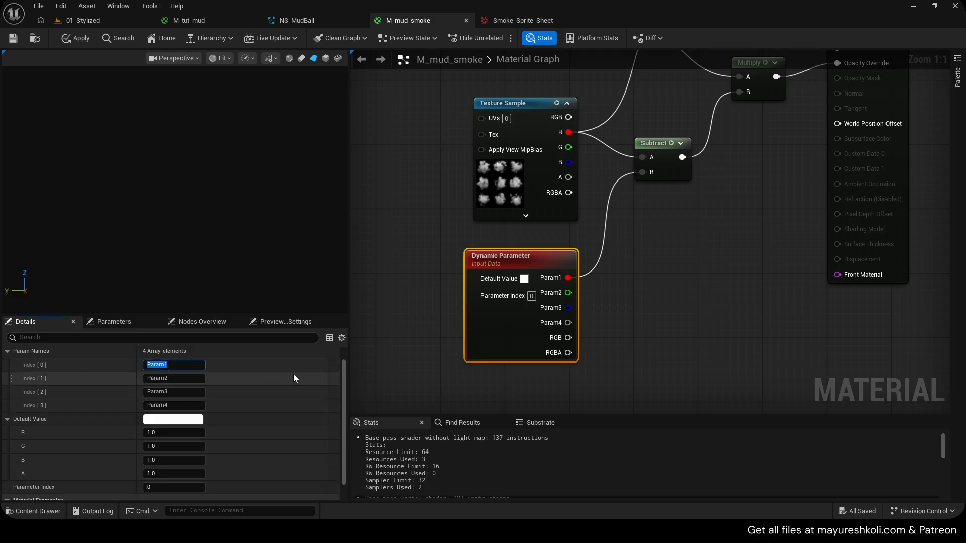
text(Corrs)
key(BackSpace)
text(osion)
key(Return)
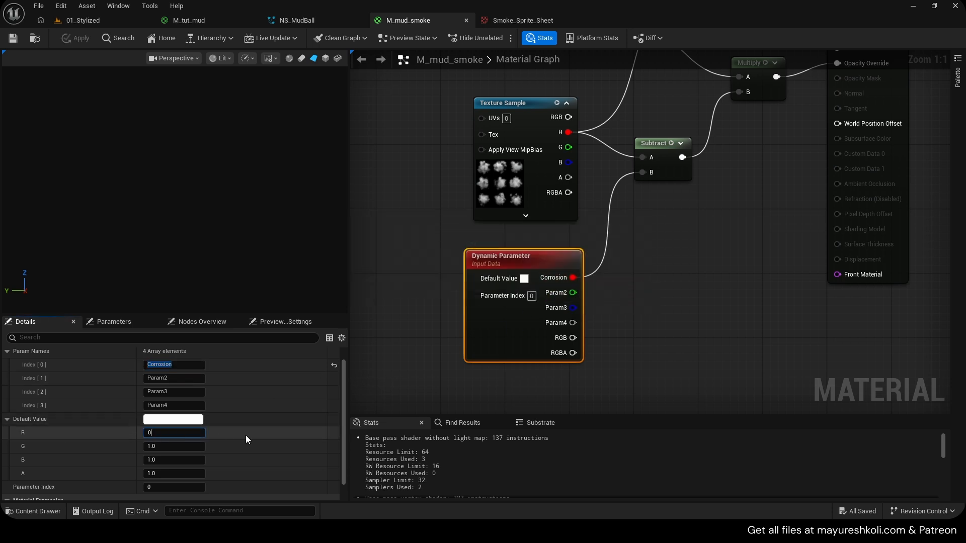
- Set the R component of the Dynamic Parameter's default value to 0
text(0)
key(Return)
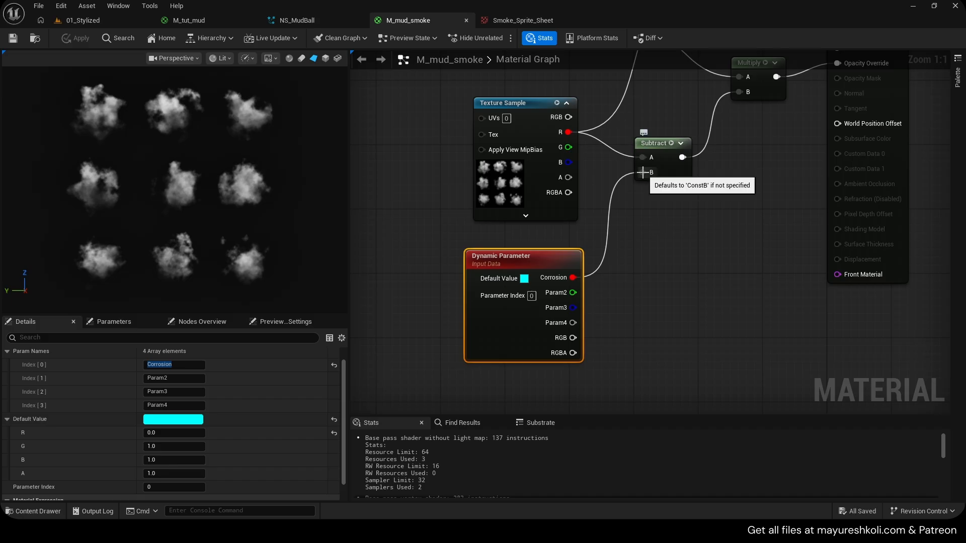
right_drag(690, 186, 635, 291)
drag(628, 262, 675, 232)
click(661, 232)
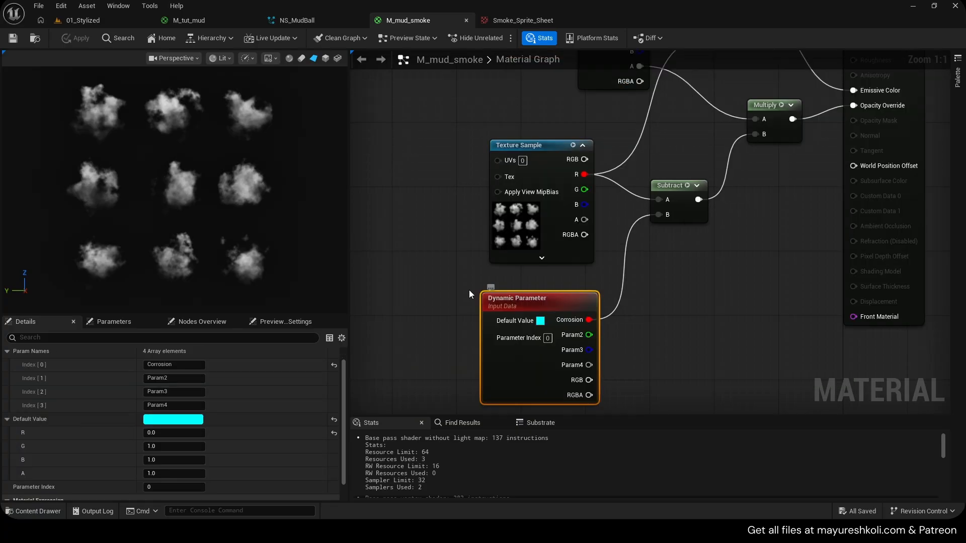
drag(469, 289, 610, 405)
- Add a Dynamic Material Parameters module to the Smokes emitter's Particle Update in NS_MudBall and save the system
click(298, 20)
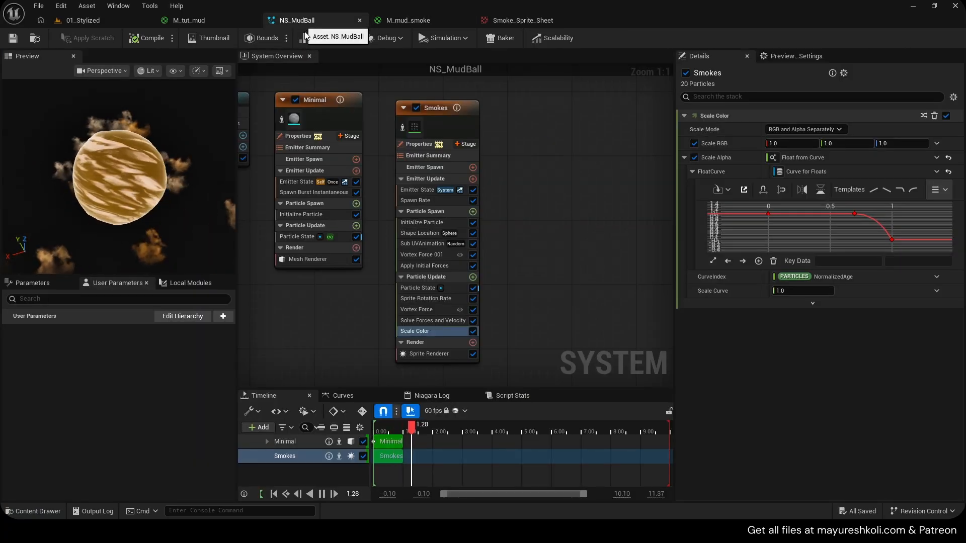
right_drag(536, 234, 549, 201)
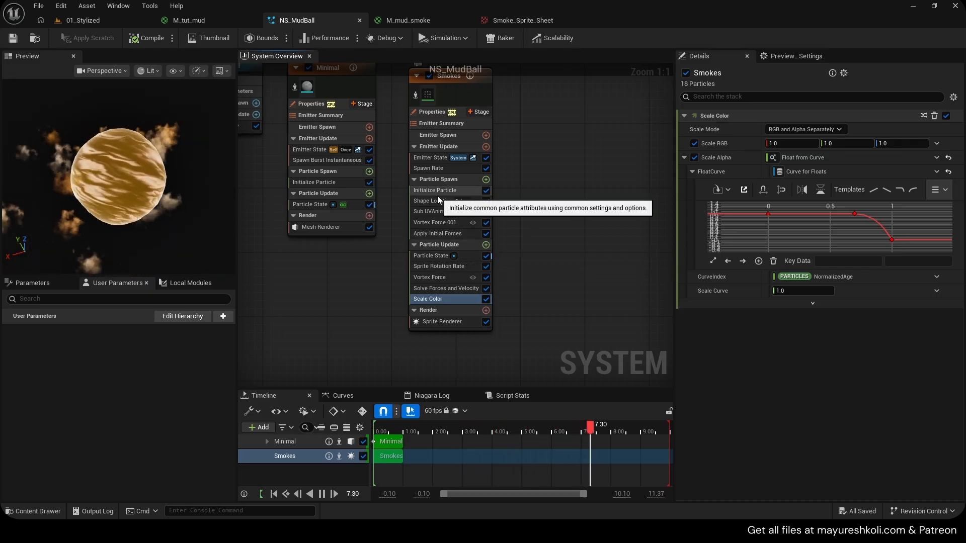
click(485, 244)
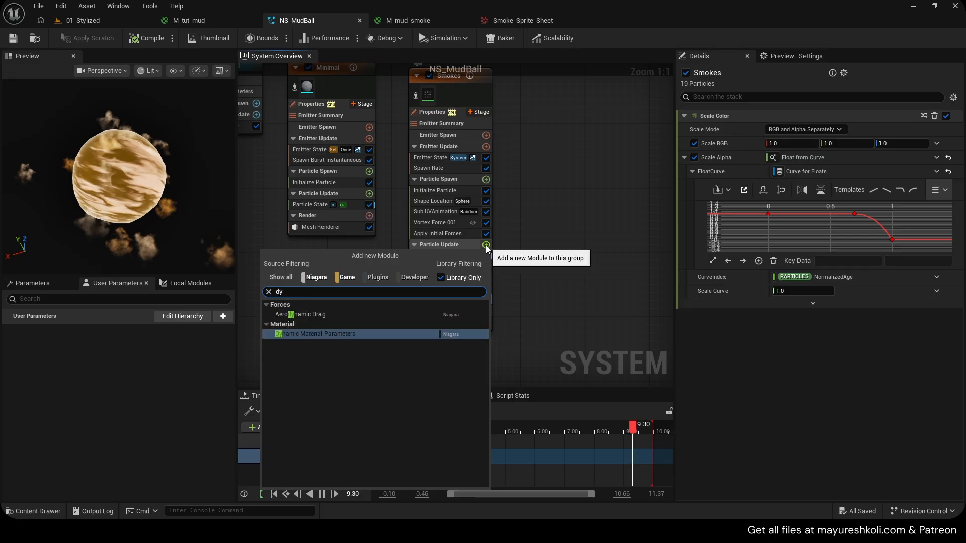
text(dya)
key(Return)
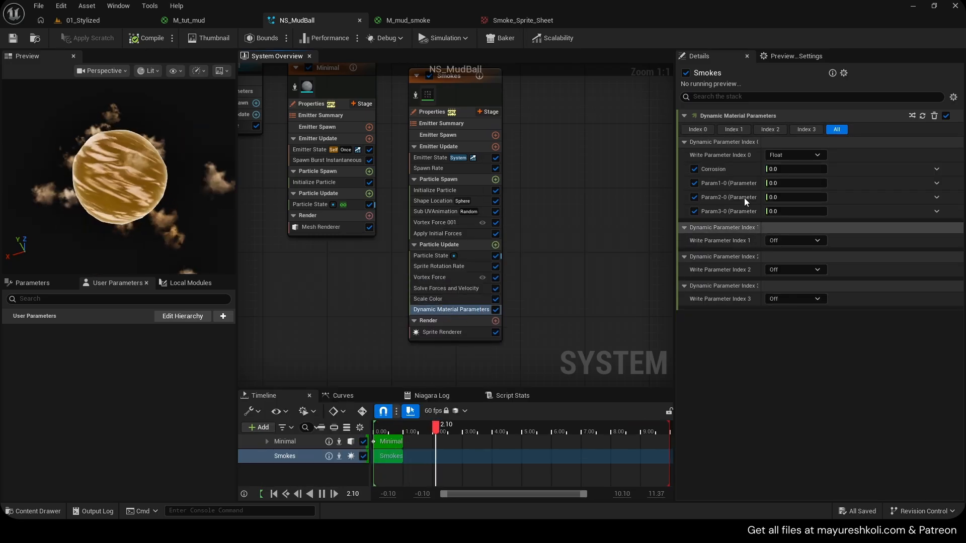
key(ctrl+s)
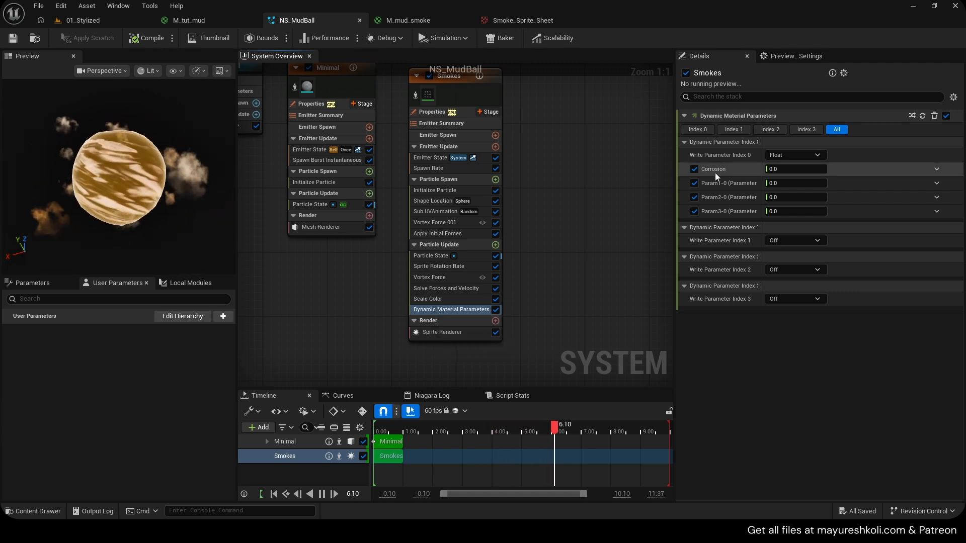
- Compare the Corrosion parameter with the M_mud_smoke graph, try a Corrosion value of 0.408 in NS_MudBall, and reset it to 0
click(401, 20)
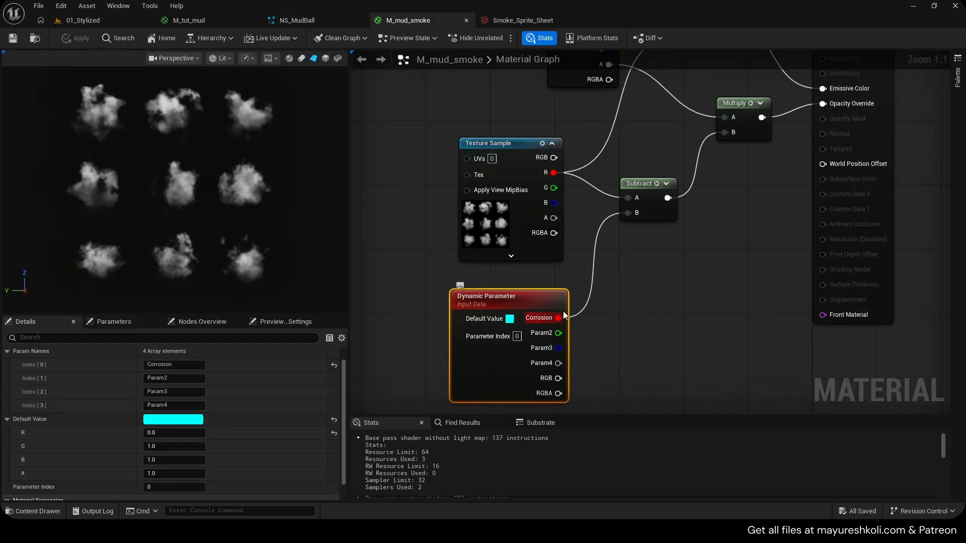
click(321, 19)
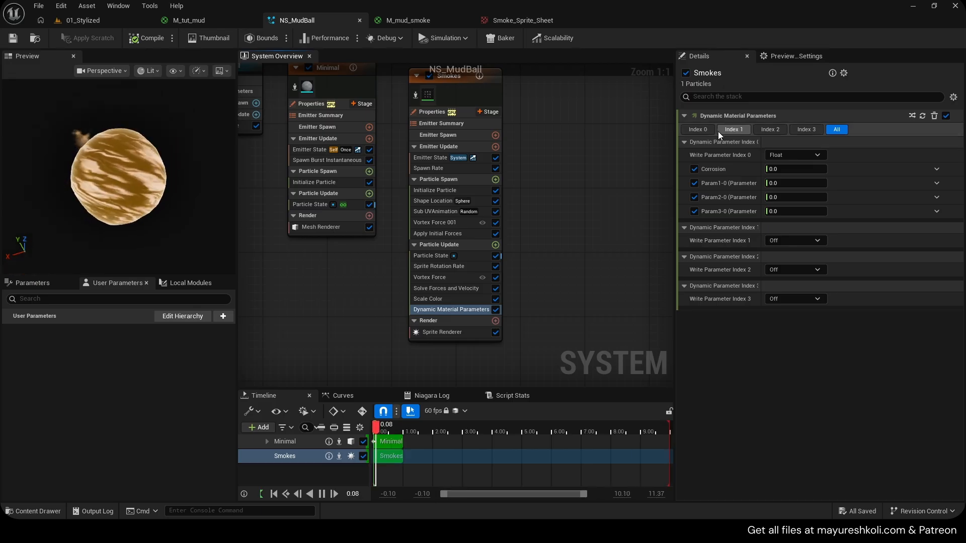
drag(775, 170, 786, 170)
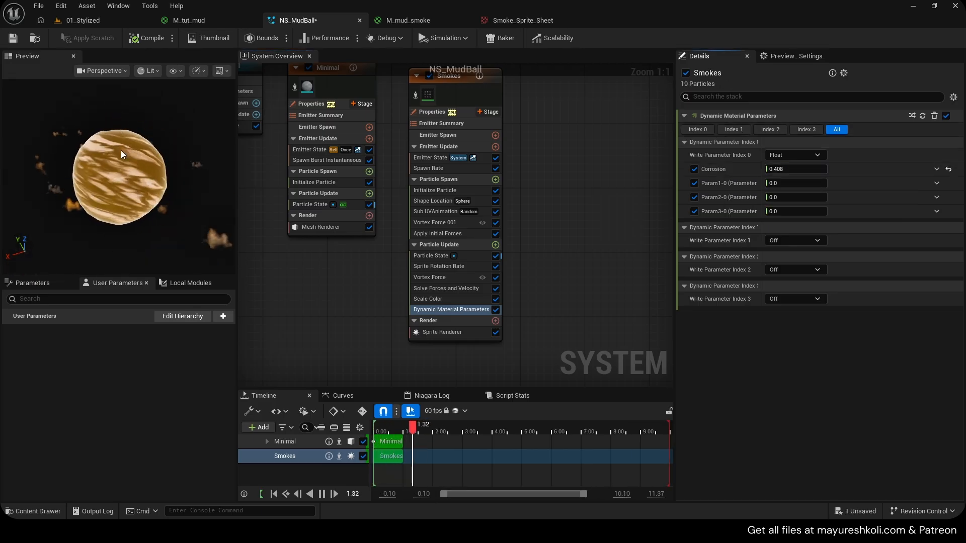
click(806, 169)
text(0)
click(856, 170)
- Drive the Corrosion parameter with a Float from Curve dynamic input and check the particle lifetime settings in Initialize Particle
click(938, 168)
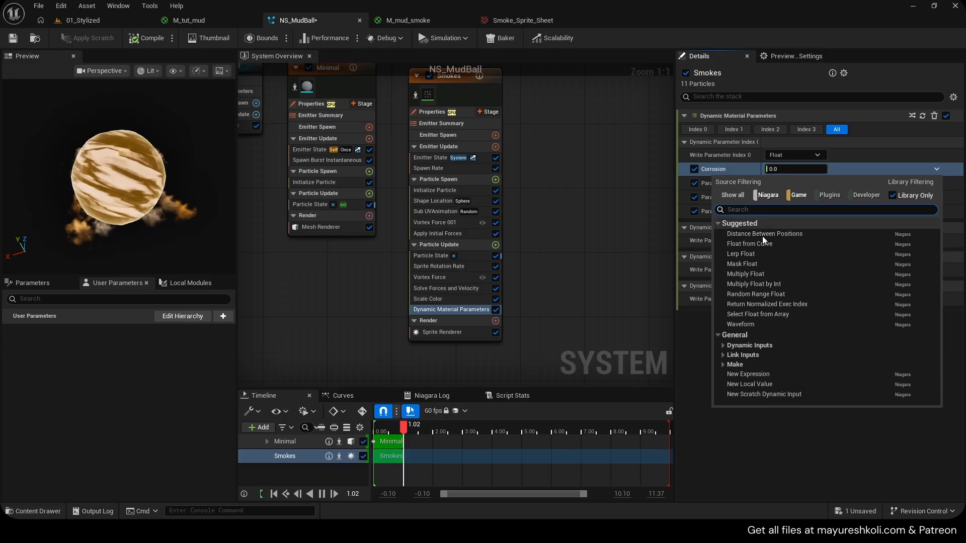
click(755, 244)
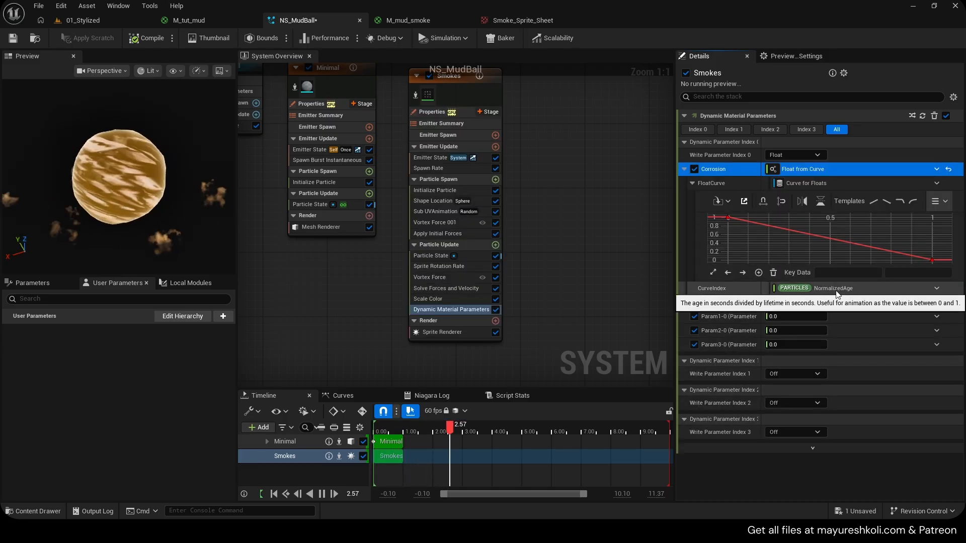
click(445, 180)
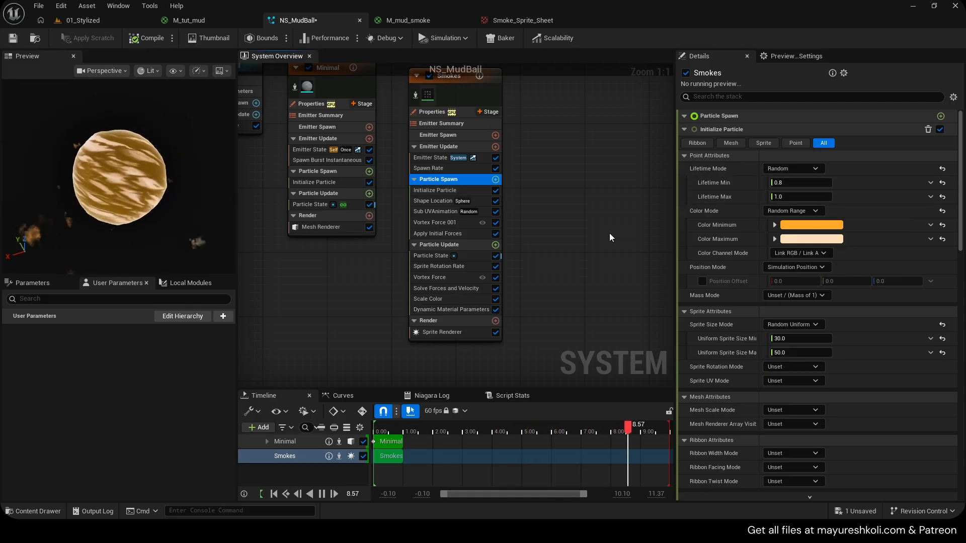
click(469, 309)
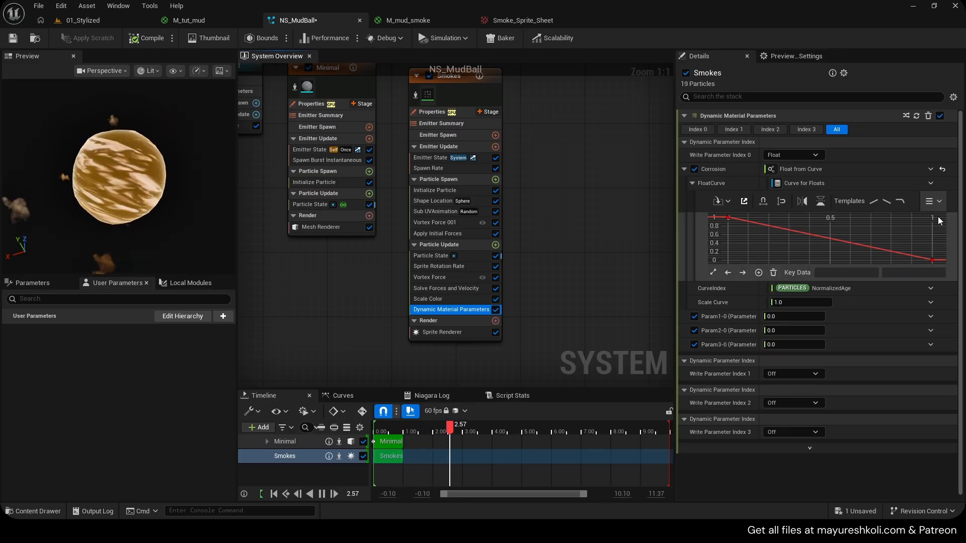
- Try a smooth falling curve template on Corrosion, save, and compare it with the Subtract setup in M_mud_smoke
click(900, 202)
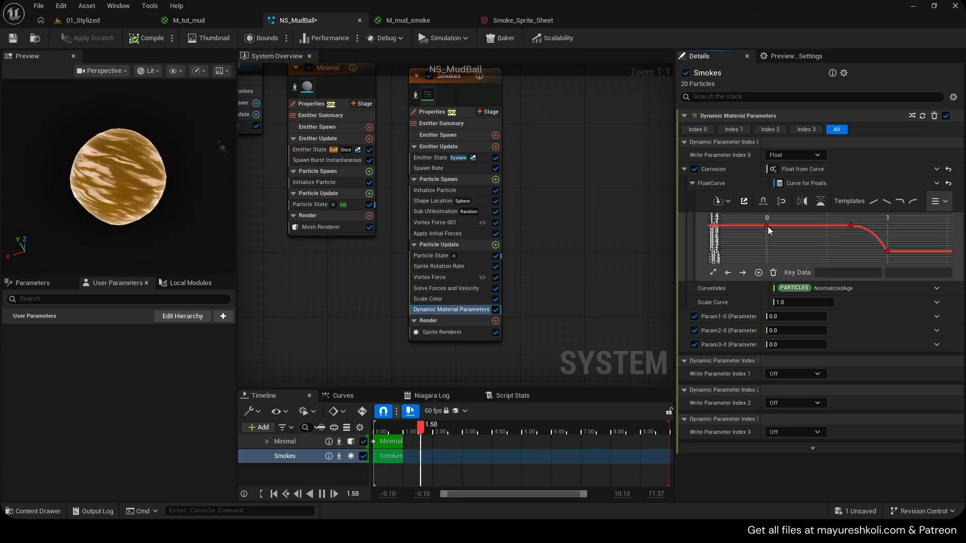
key(ctrl+s)
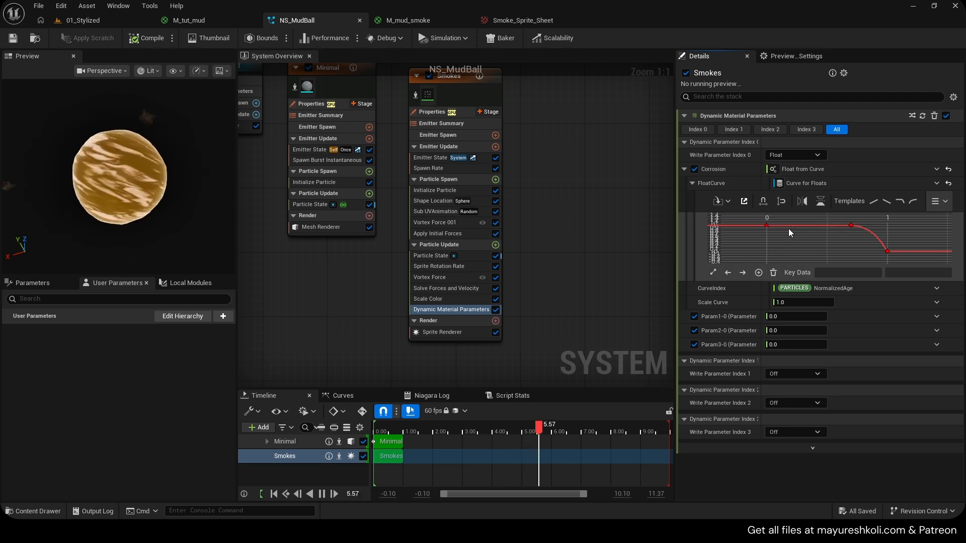
click(408, 20)
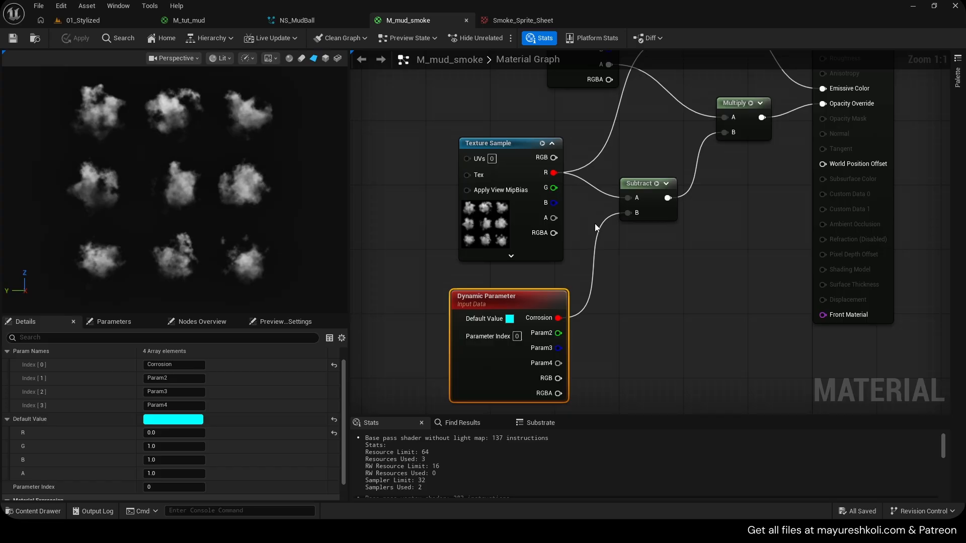
click(300, 24)
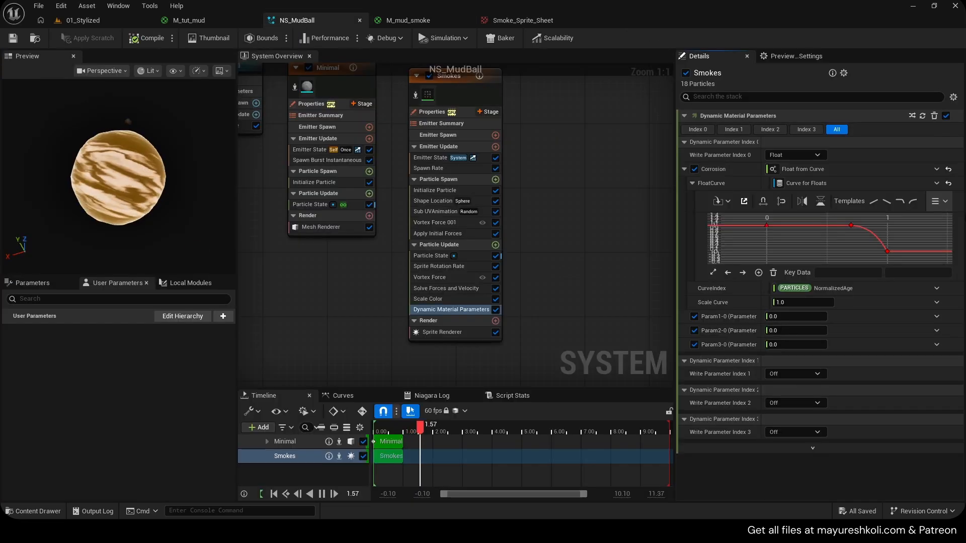
- Apply the linear rising template from 0 to 1 to the Corrosion curve and save the system
click(873, 201)
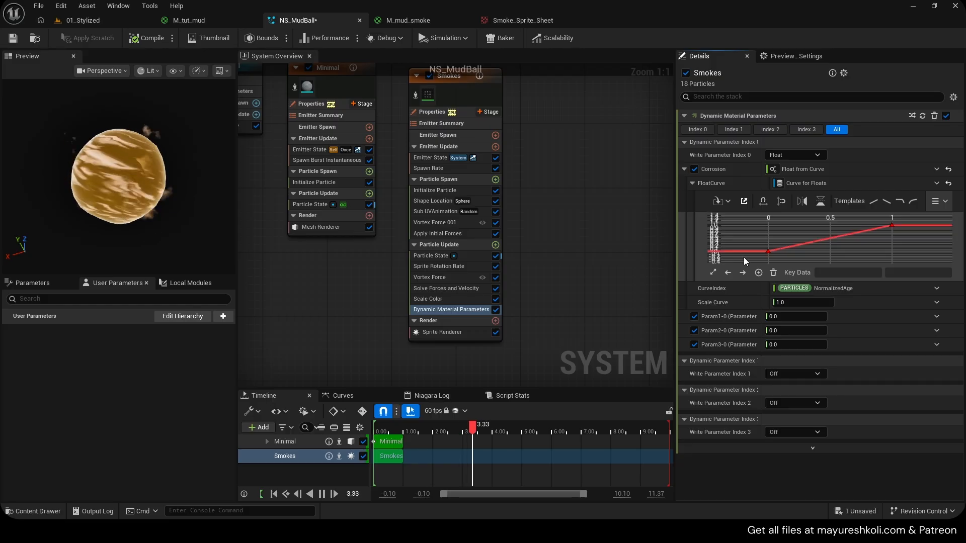
key(ctrl+s)
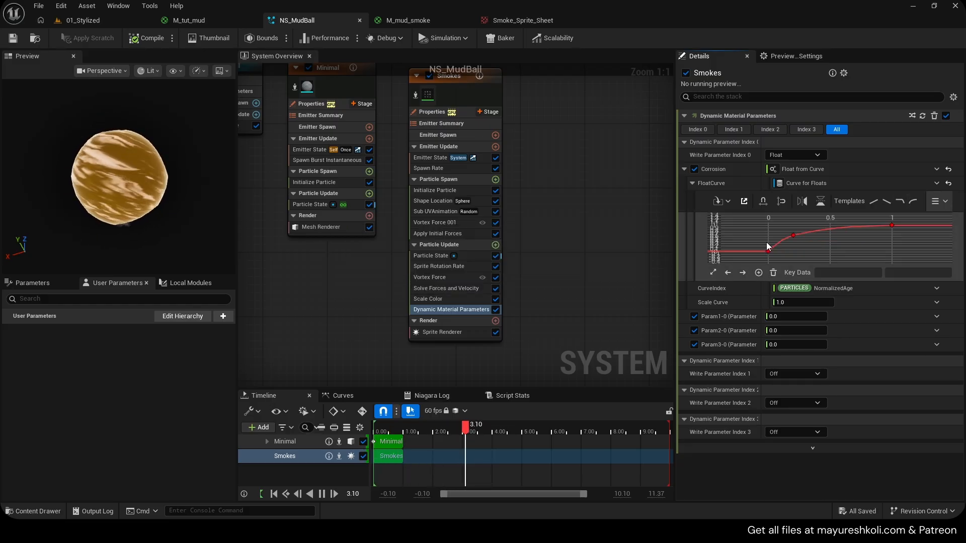
- Try an intermediate key at about 0.24 on the Corrosion curve, undo the added key, and save
drag(793, 235, 798, 234)
scroll(881, 236, down, 3)
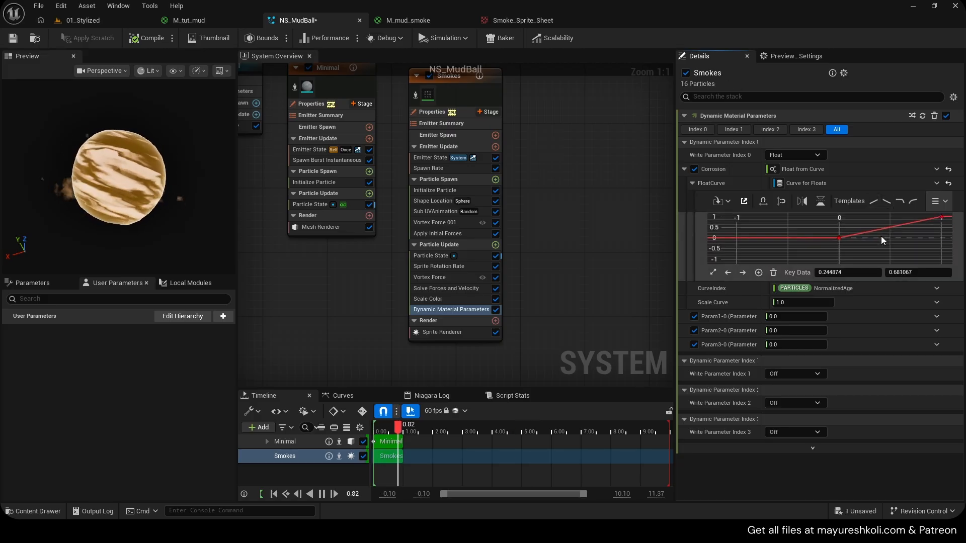
right_drag(880, 234, 833, 241)
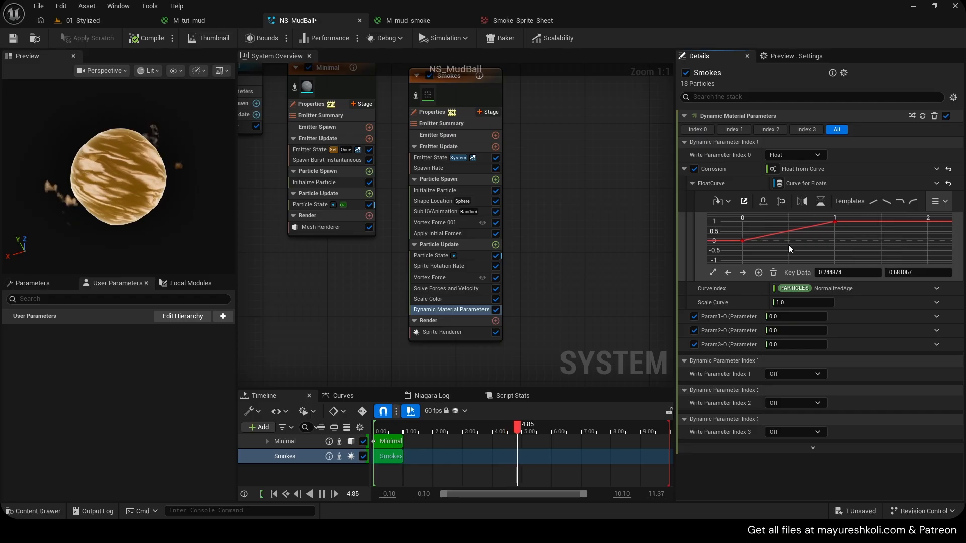
scroll(790, 243, up, 3)
right_drag(814, 234, 844, 247)
key(ctrl+z)
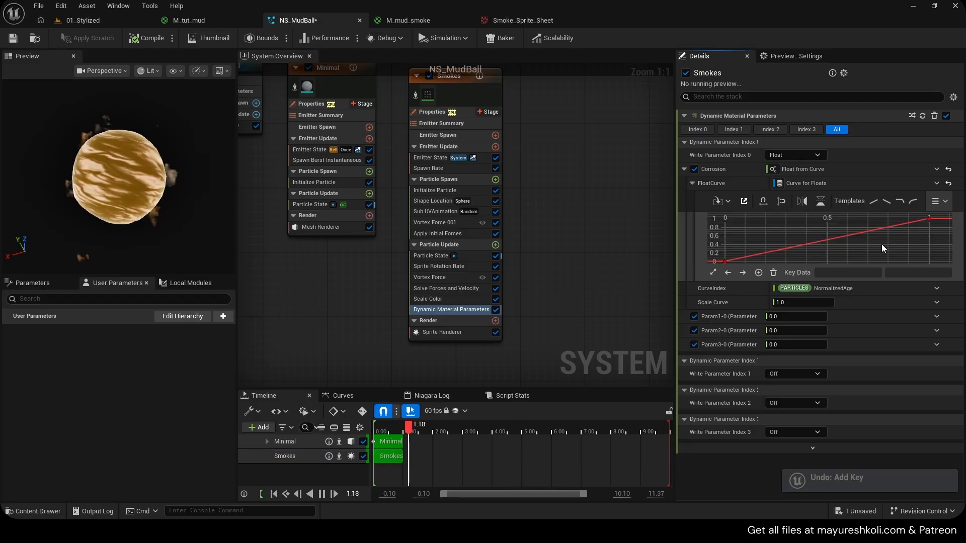
key(ctrl+s)
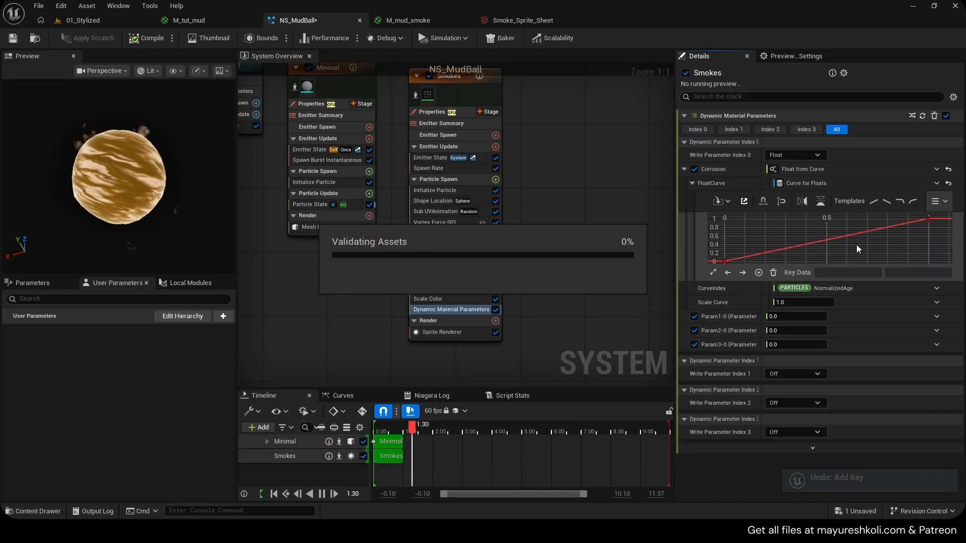
- Add a key to the Corrosion curve at time 0.8 with a value of 0
scroll(857, 245, down, 1)
right_click(876, 238)
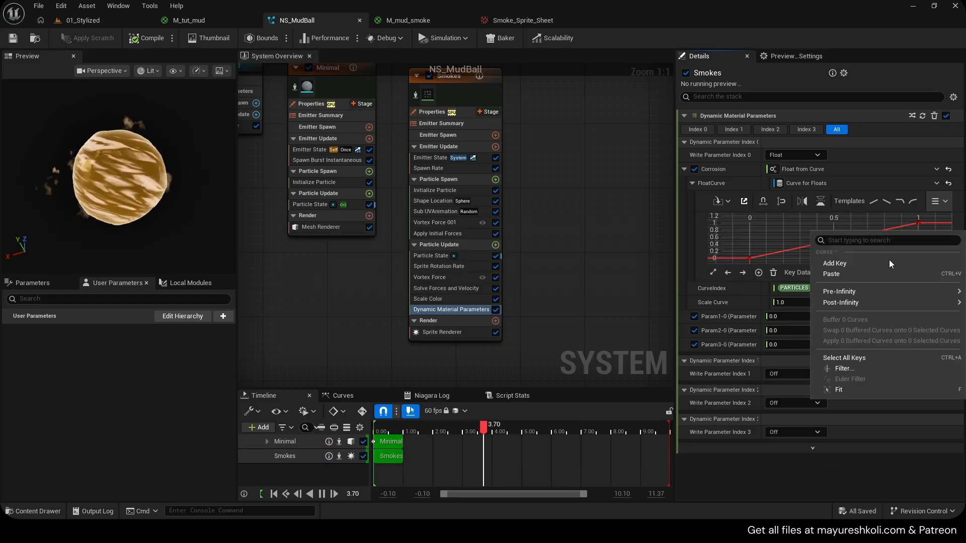
click(888, 262)
click(839, 272)
text(0.8)
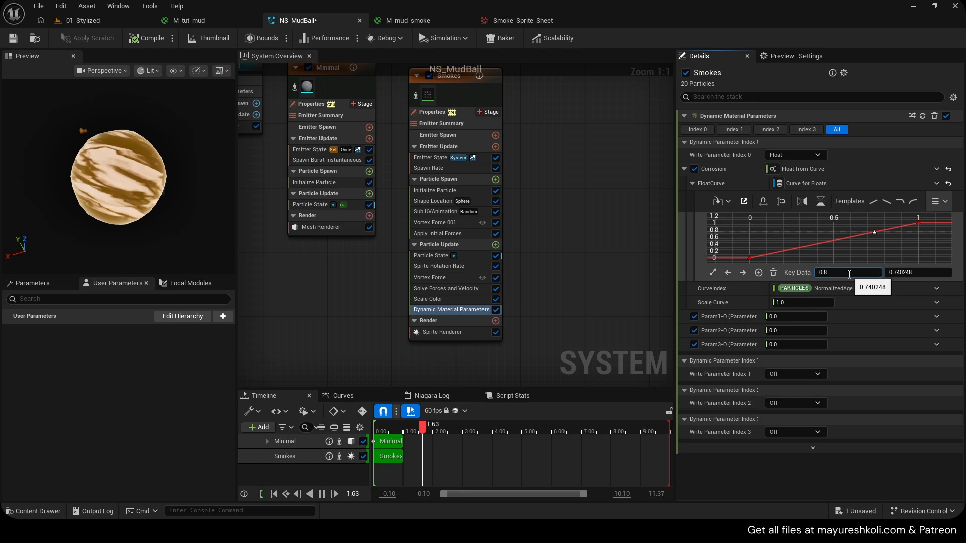
key(Return)
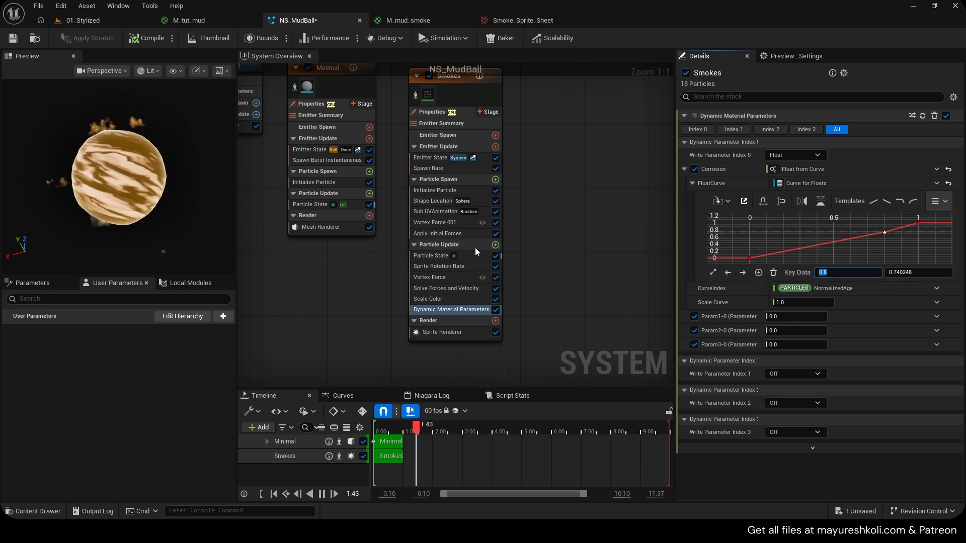
click(918, 272)
text(0)
key(Return)
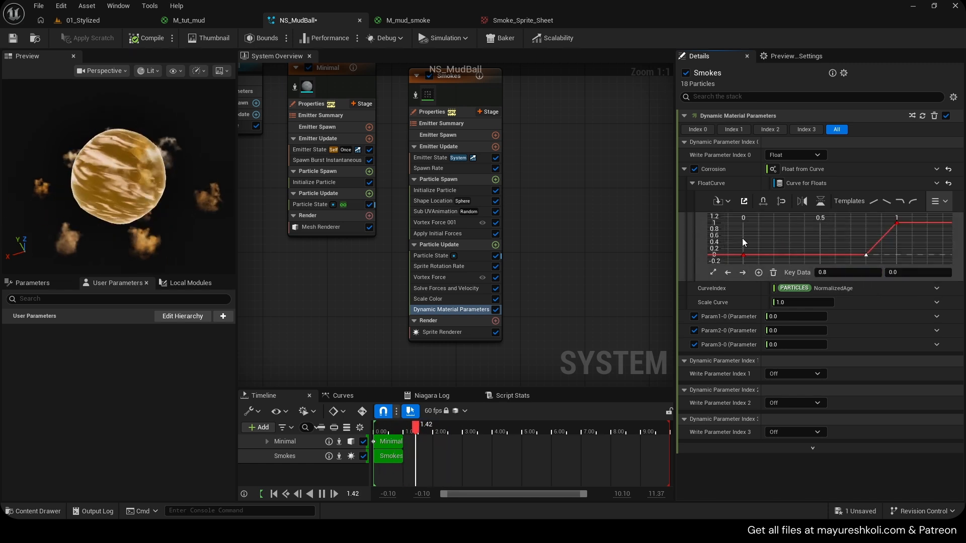
- Smooth the Corrosion curve by changing the interpolation of its keys at 1.0 and 0.8, and save the system
drag(738, 241, 876, 260)
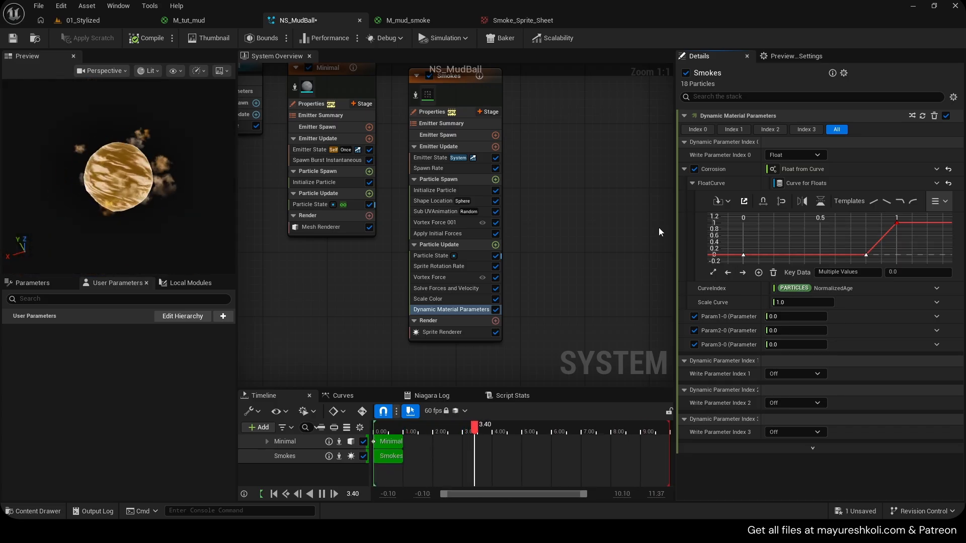
right_click(894, 228)
click(772, 351)
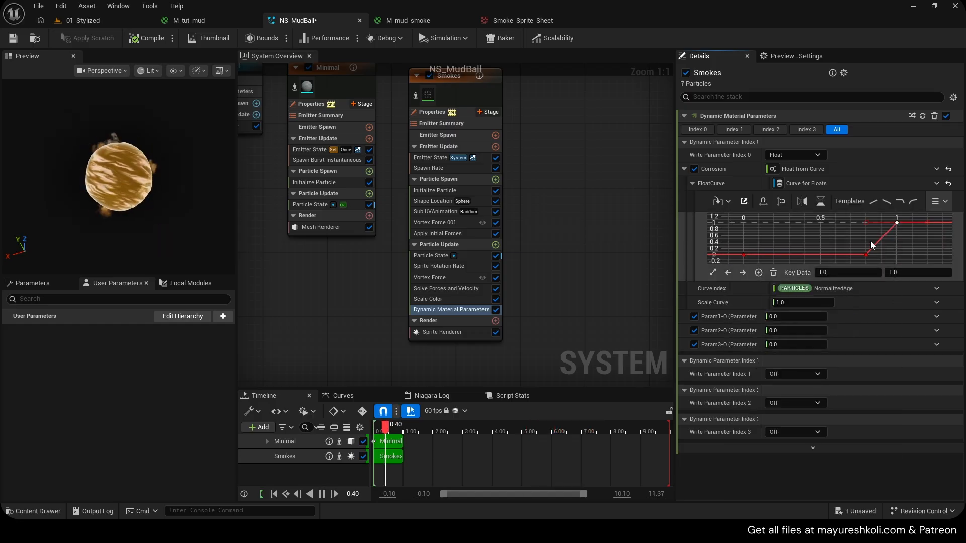
right_click(865, 254)
click(763, 347)
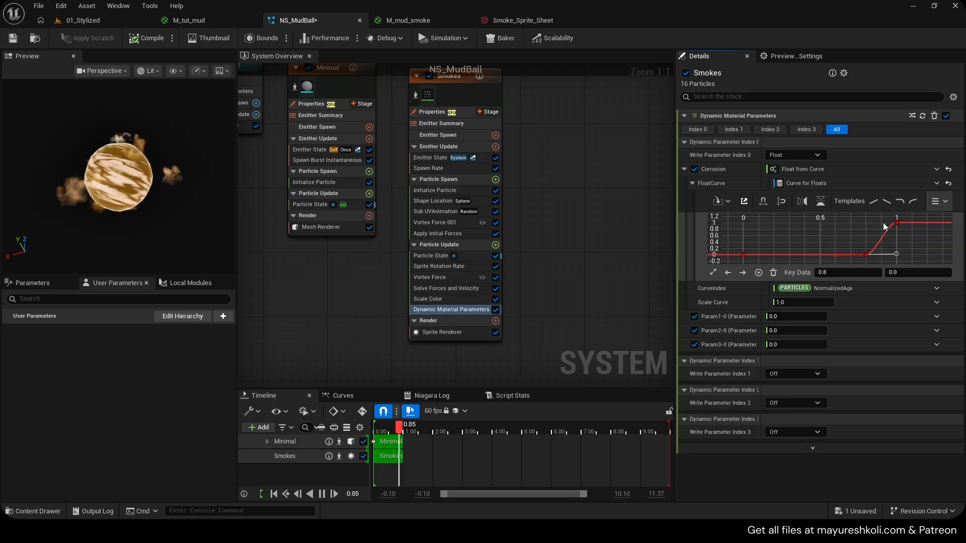
click(14, 42)
- Examine the mud balls' dissolving smoke in the 01_Stylized level from several distances and angles, enlarging the viewport
click(95, 22)
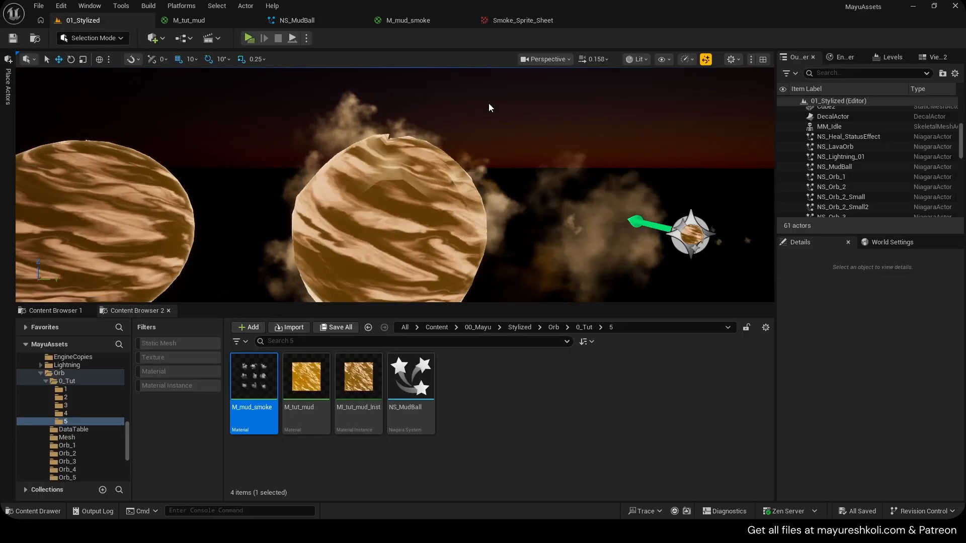
right_drag(395, 185, 442, 171)
key(s)
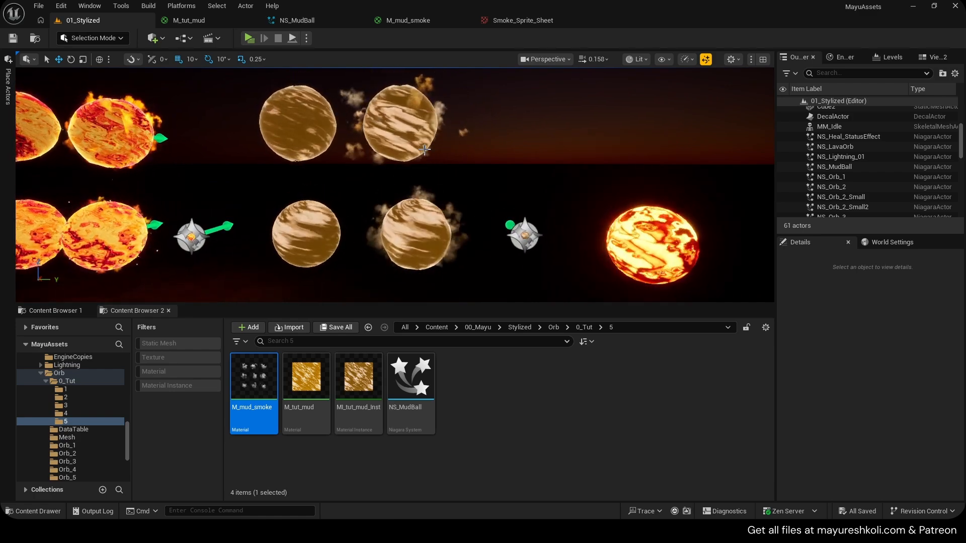
key(w)
right_drag(506, 116, 506, 116)
key(w)
key(d)
key(d)
mouse_move(481, 216)
right_down()
mouse_move(402, 216)
mouse_move(481, 215)
right_up()
key(a)
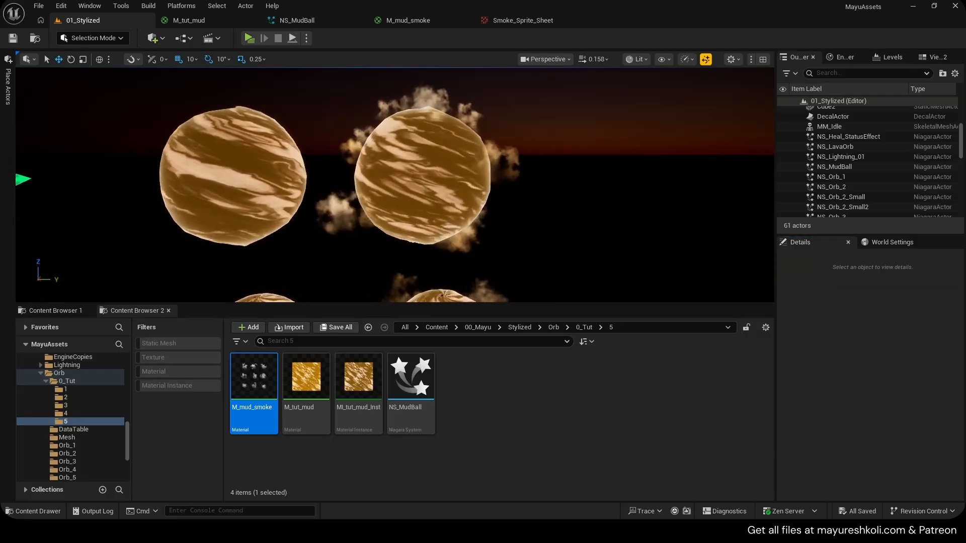
key(w)
mouse_move(373, 195)
right_down()
mouse_move(301, 206)
mouse_move(372, 206)
mouse_move(373, 194)
right_up()
key(s)
key(a)
key(s)
key(w)
key(s)
drag(540, 304, 540, 360)
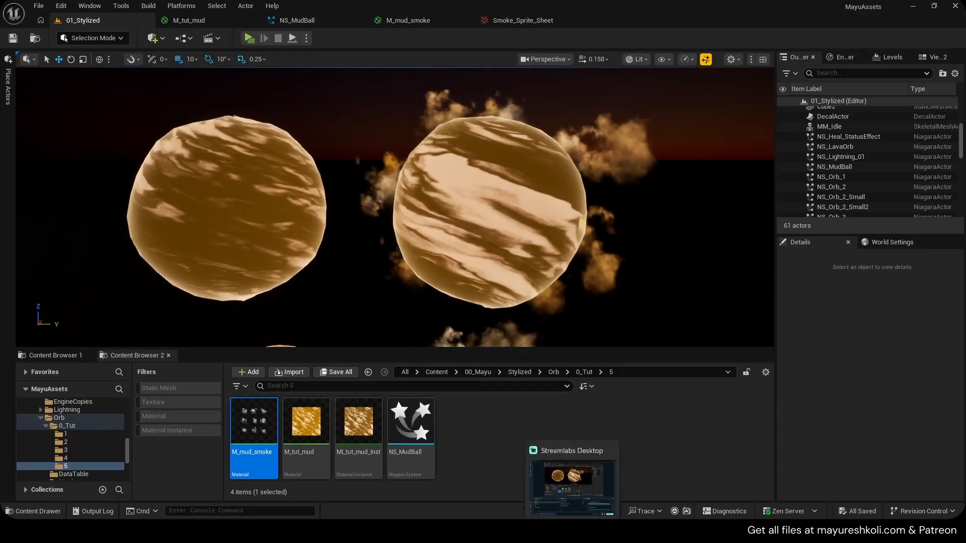